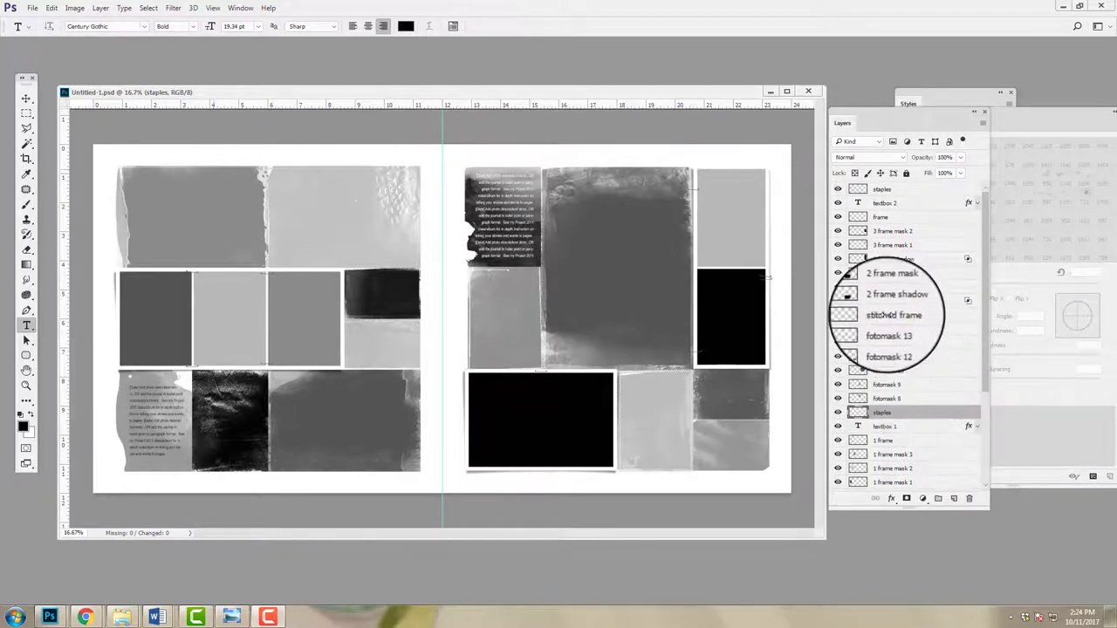
# Select the 'stitched frame' layer in the scrapbook spread's Layers panel
pyautogui.click(890, 316)
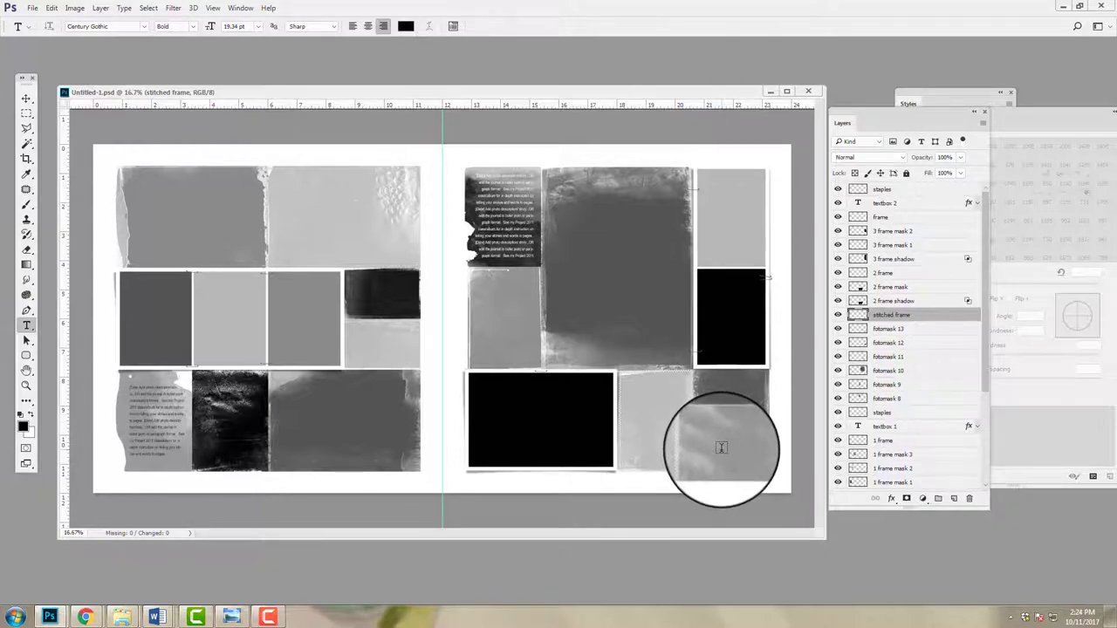
# In the 28 - 3 Week 35 folder, select all 20 photos from IMG_0805.JPG through IMG_0913.PNG
pyautogui.moveTo(123, 620)
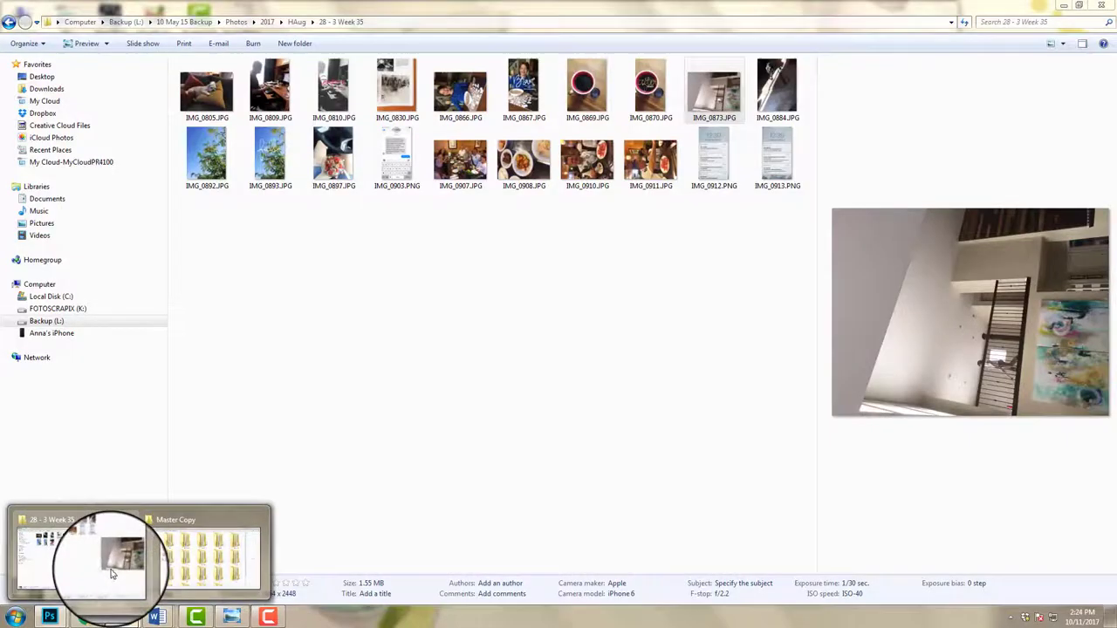
pyautogui.click(112, 565)
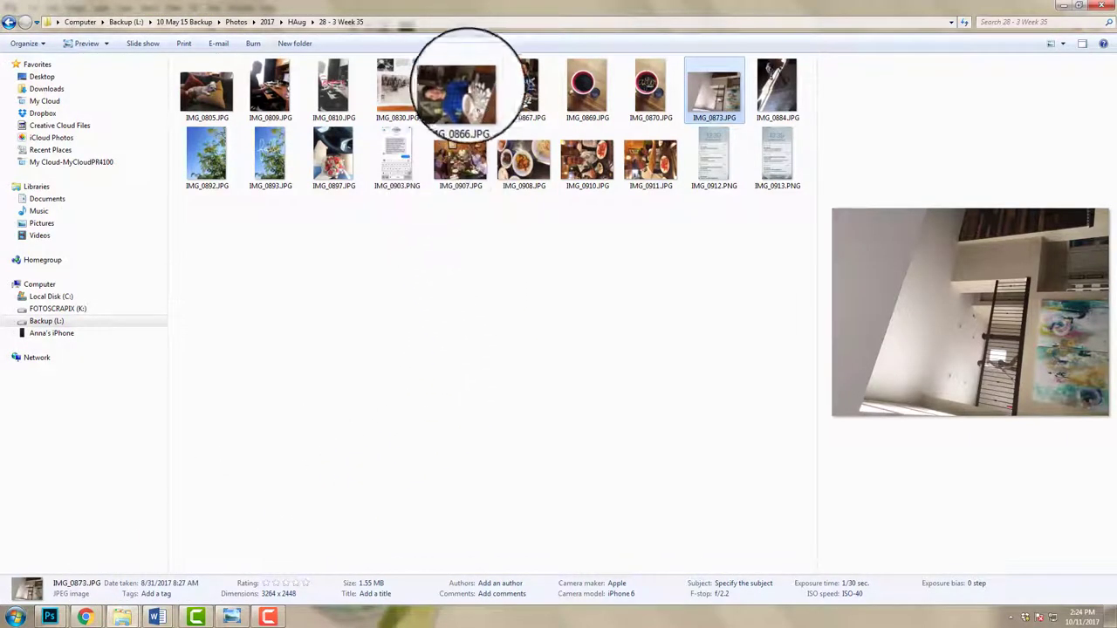
pyautogui.click(527, 89)
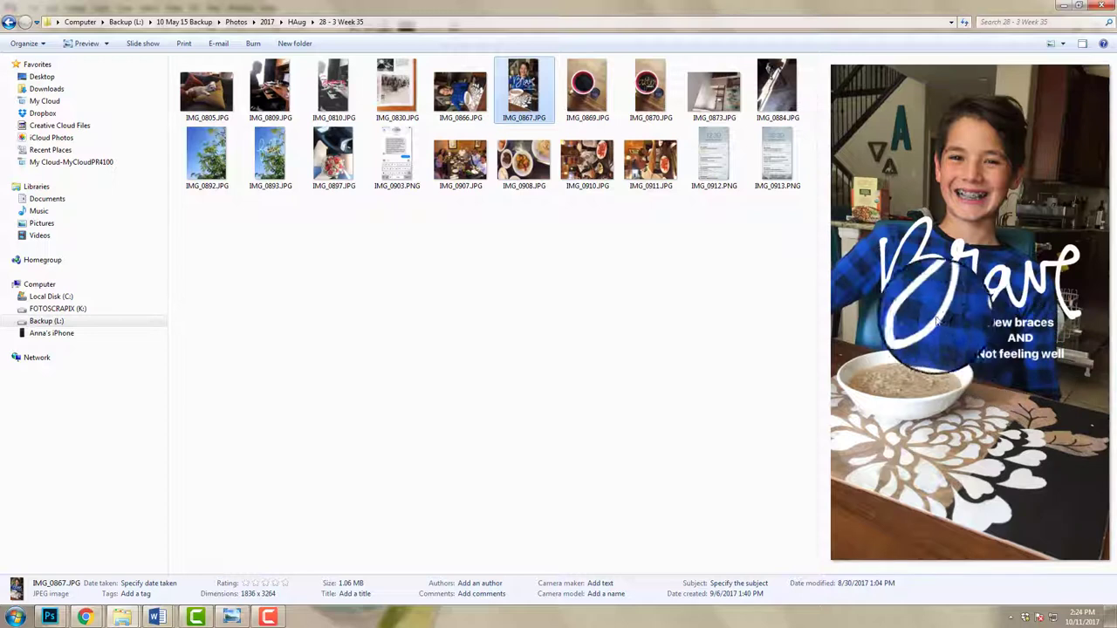
pyautogui.click(210, 90)
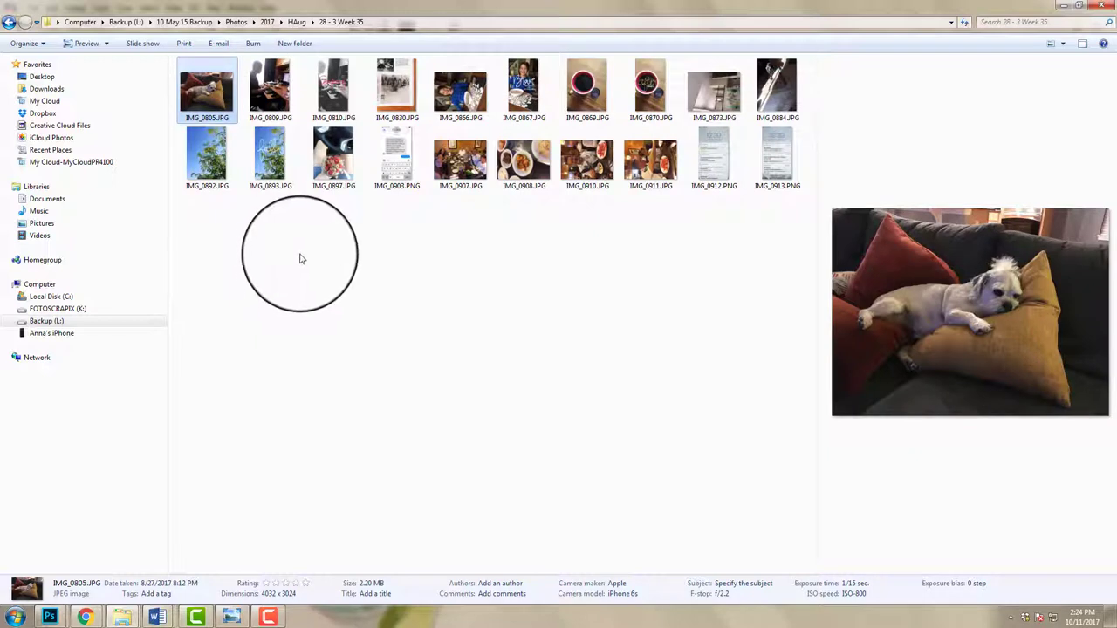
pyautogui.keyDown('shift'); pyautogui.click(774, 162); pyautogui.keyUp('shift')
# Drop the 20 selected photos onto Photoshop so each opens as a separate document
pyautogui.moveTo(774, 162); pyautogui.dragTo(118, 60)
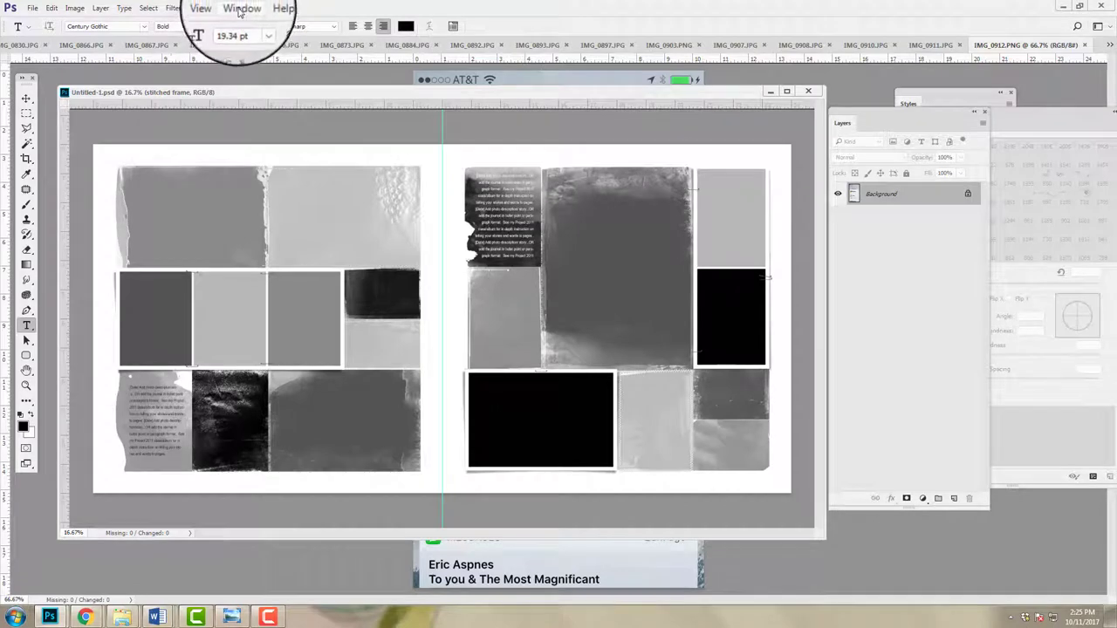
# Float every open document in its own window via Window > Arrange
pyautogui.click(241, 9)
pyautogui.moveTo(288, 17)
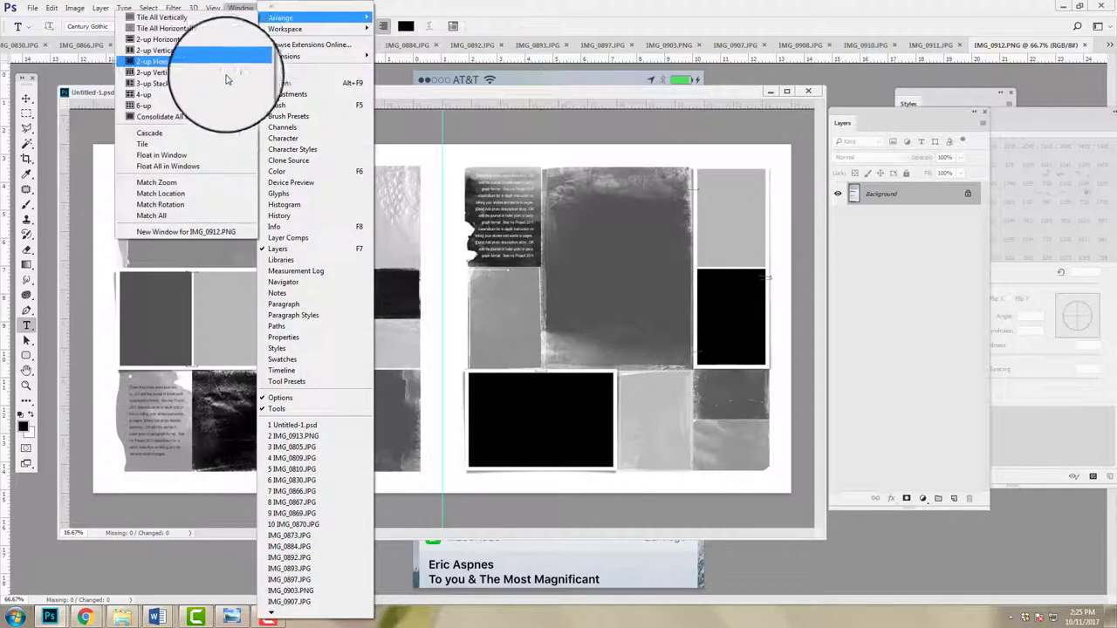
pyautogui.click(184, 161)
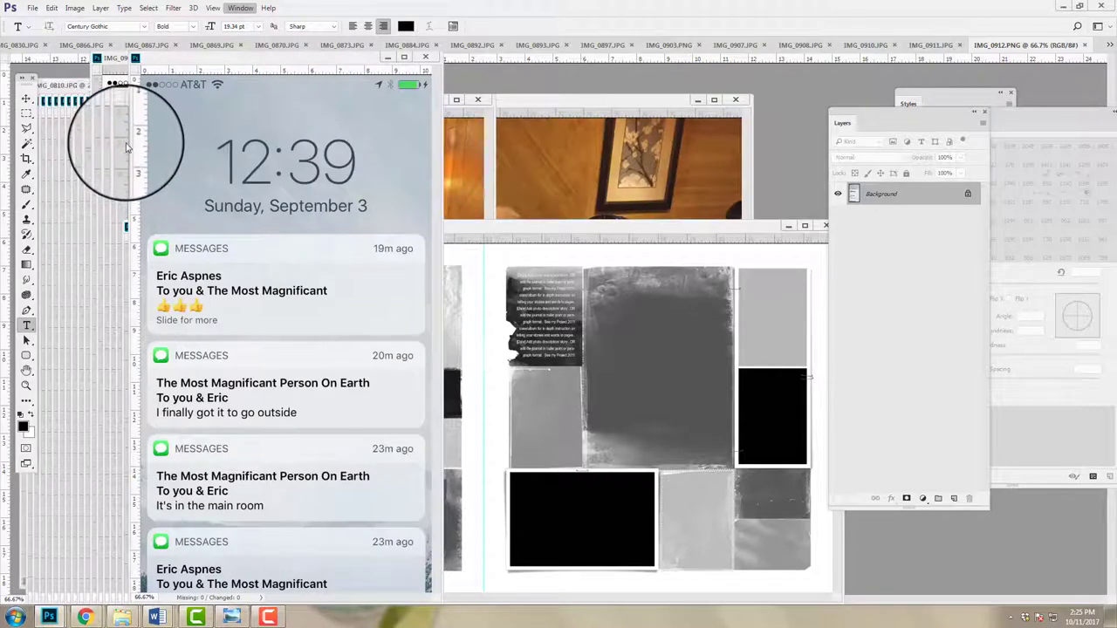
# Reposition the scrapbook and phone screenshot windows, then return to the week 35 photo folder
pyautogui.click(504, 229)
pyautogui.moveTo(505, 231); pyautogui.dragTo(503, 199)
pyautogui.moveTo(352, 69); pyautogui.dragTo(294, 50)
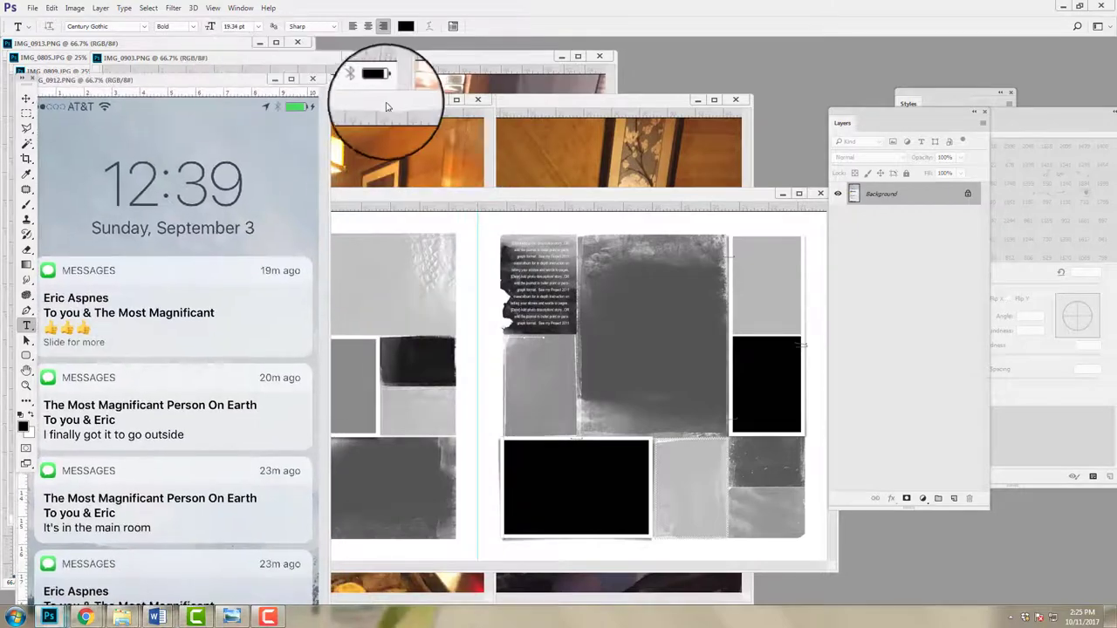
pyautogui.moveTo(387, 95); pyautogui.dragTo(463, 98)
pyautogui.moveTo(120, 611)
pyautogui.click(107, 549)
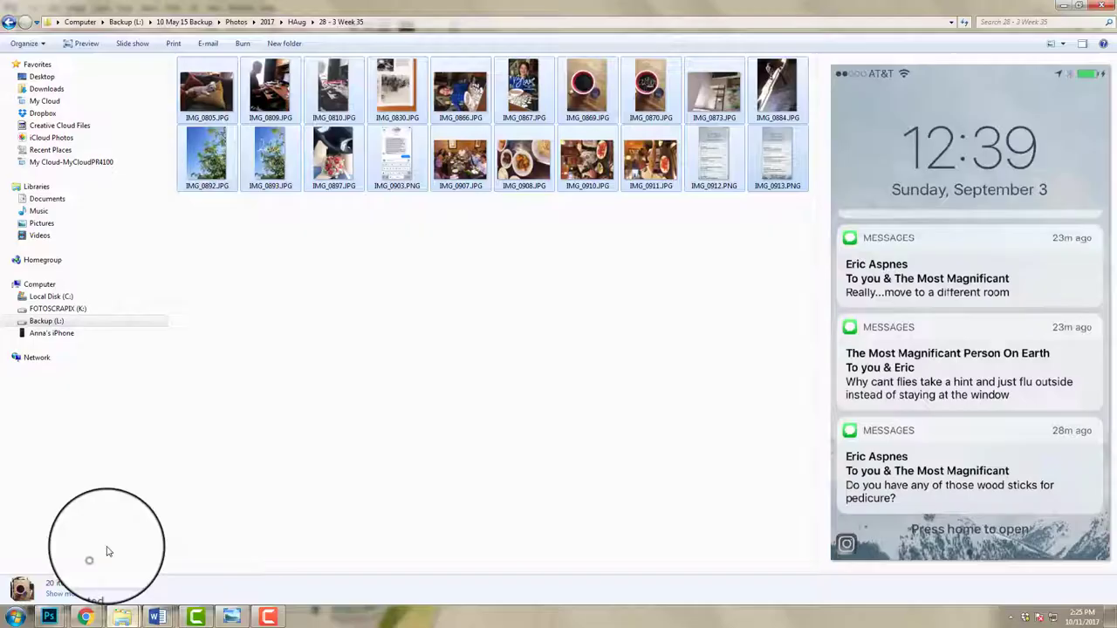
# Deselect the files and display the week 35 photos as Extra Large Icons
pyautogui.click(512, 254)
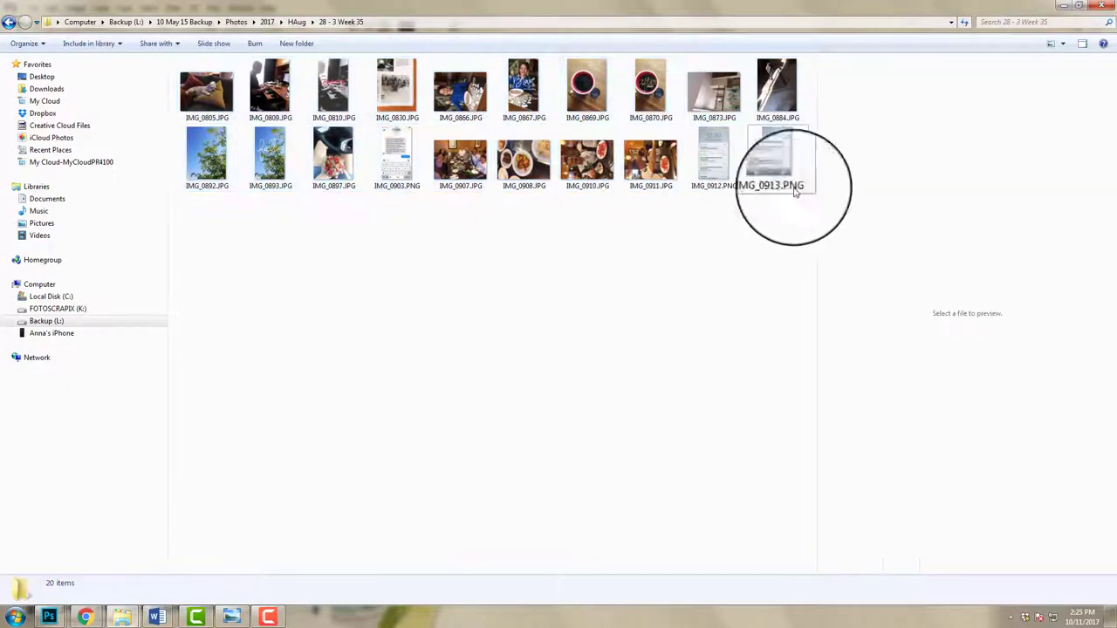
pyautogui.click(1063, 39)
pyautogui.click(1043, 17)
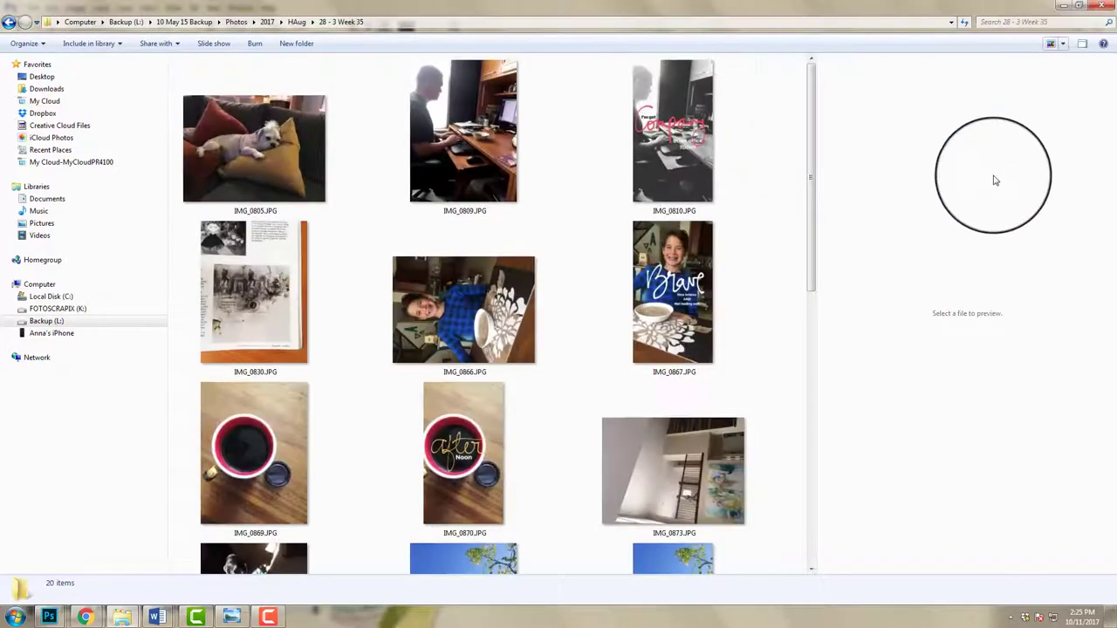
pyautogui.scroll(-1, 815, 237)
pyautogui.scroll(1, 812, 227)
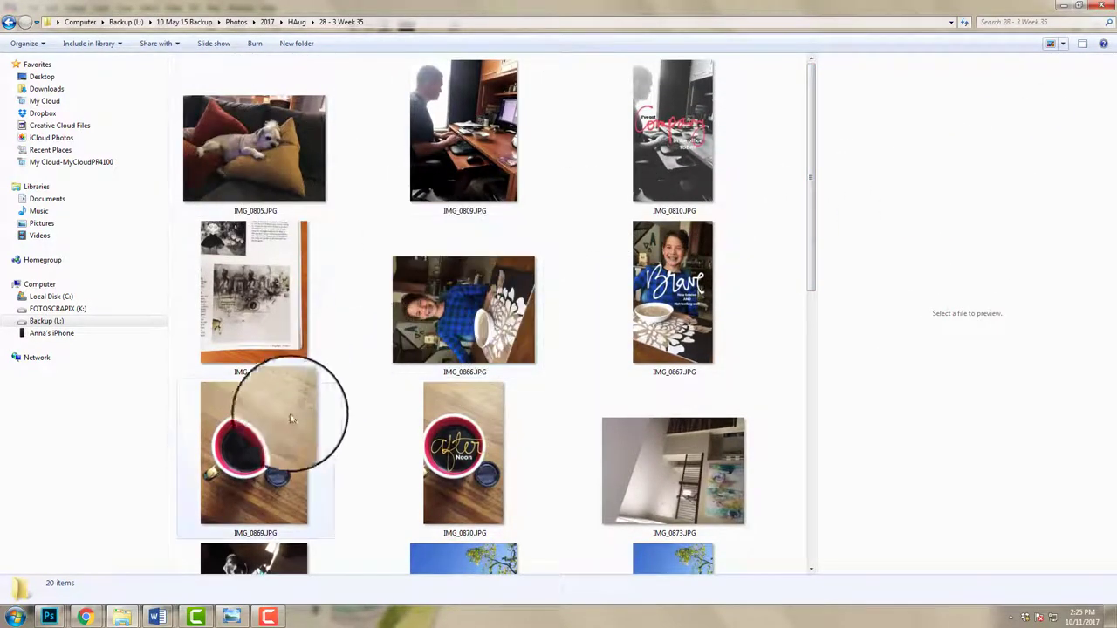
pyautogui.moveTo(810, 248); pyautogui.dragTo(794, 519)
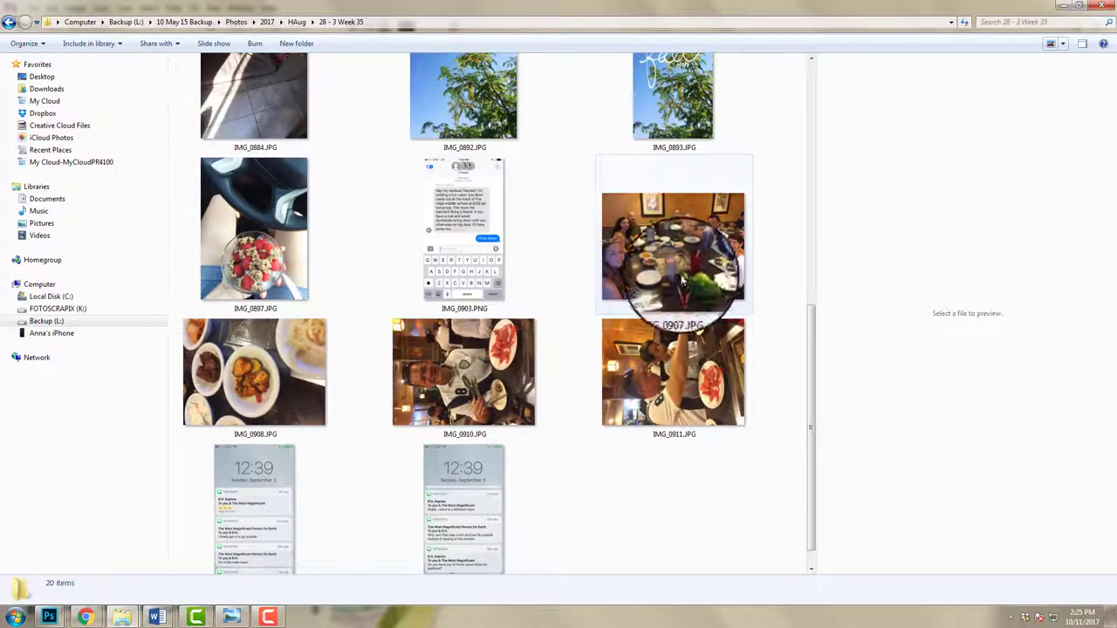
# With the Move tool, target '1 frame mask 1' in the Untitled-1 spread
pyautogui.moveTo(49, 611)
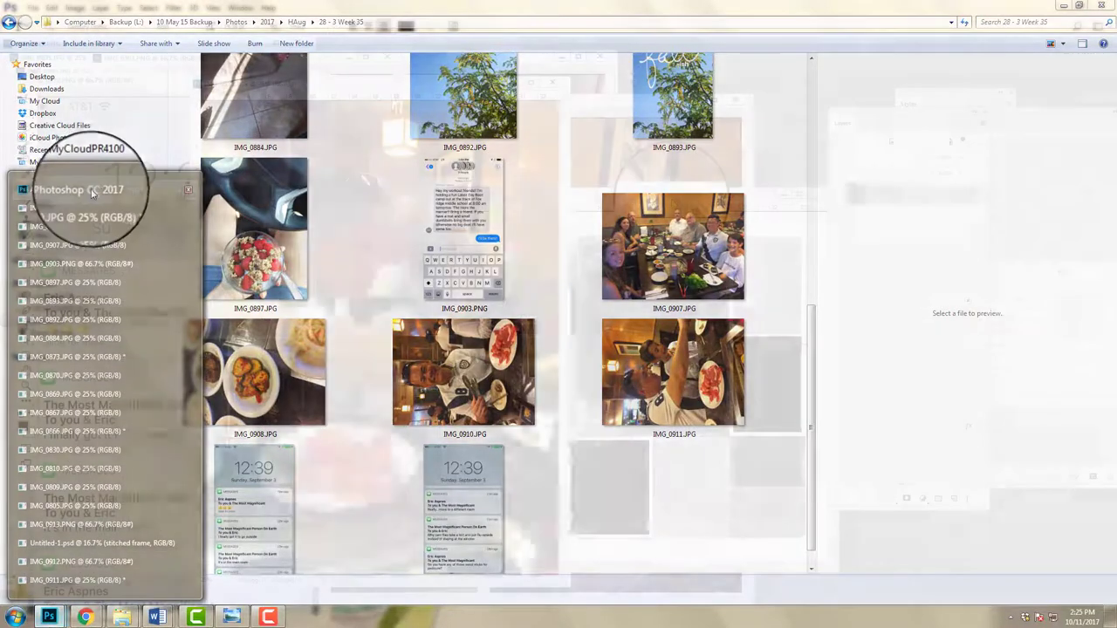
pyautogui.click(103, 190)
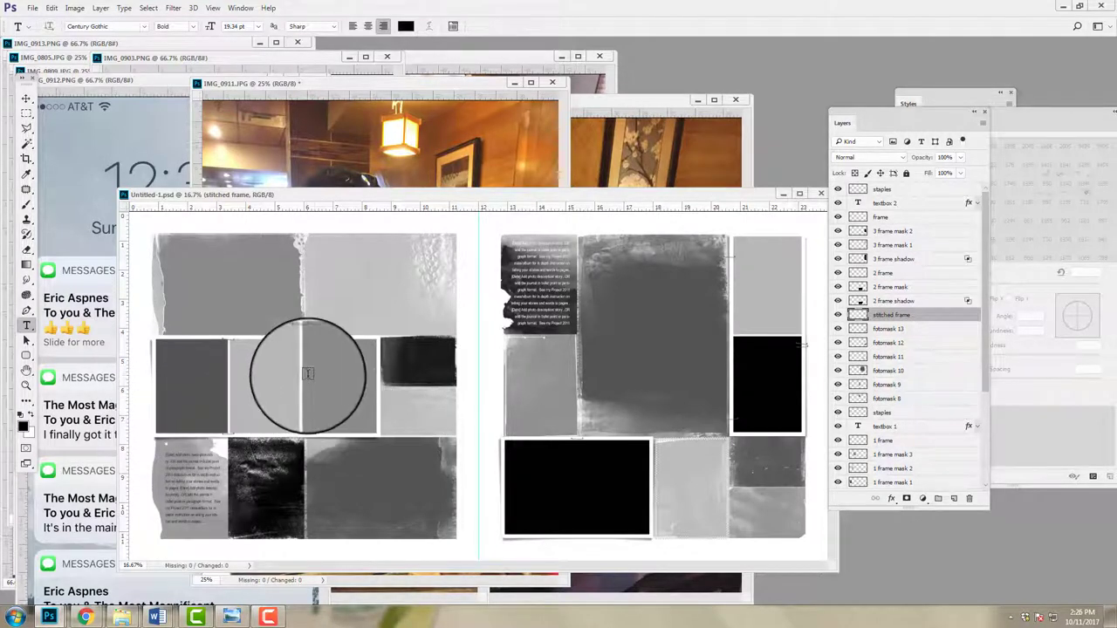
pyautogui.moveTo(365, 87); pyautogui.dragTo(491, 102)
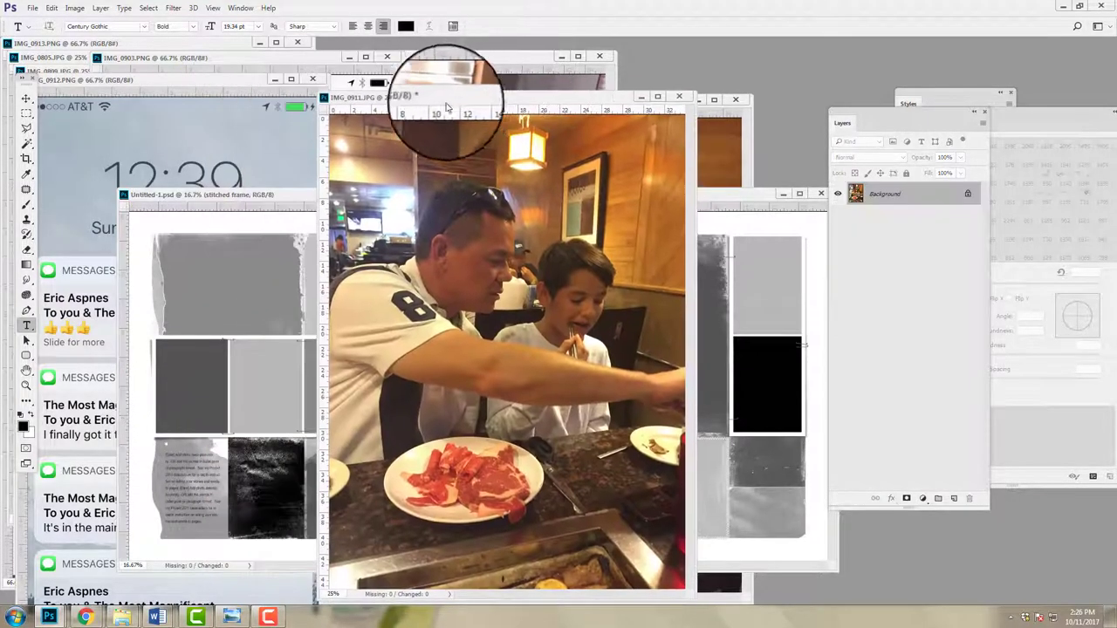
pyautogui.click(27, 98)
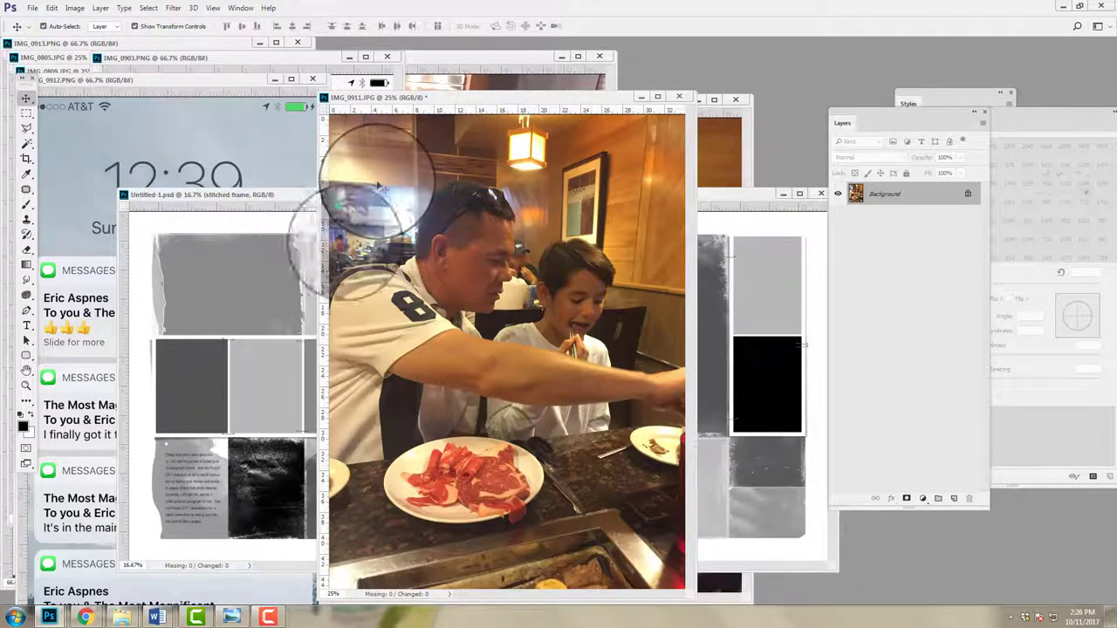
pyautogui.click(193, 366)
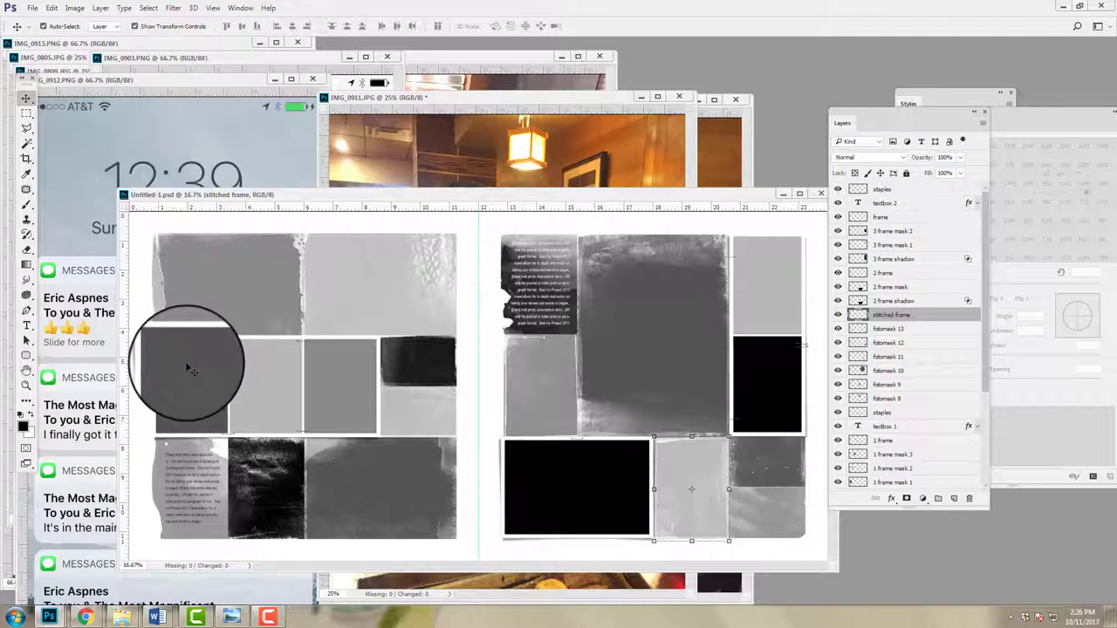
pyautogui.click(189, 368)
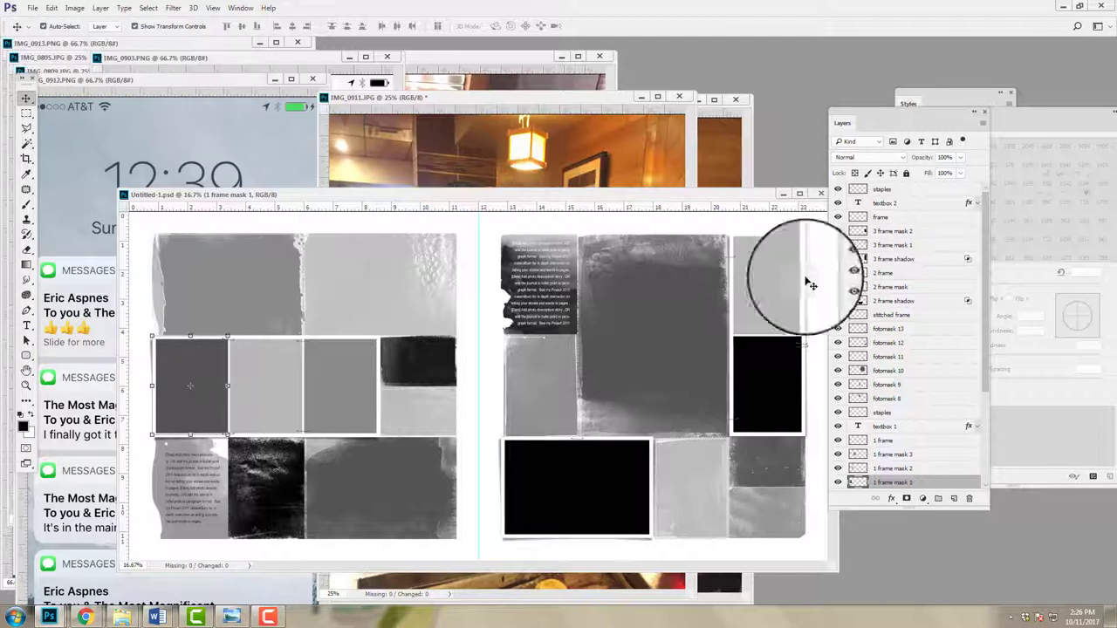
# Drag the restaurant photo IMG_0911.JPG onto the spread, creating Layer 1
pyautogui.scroll(-3, 969, 367)
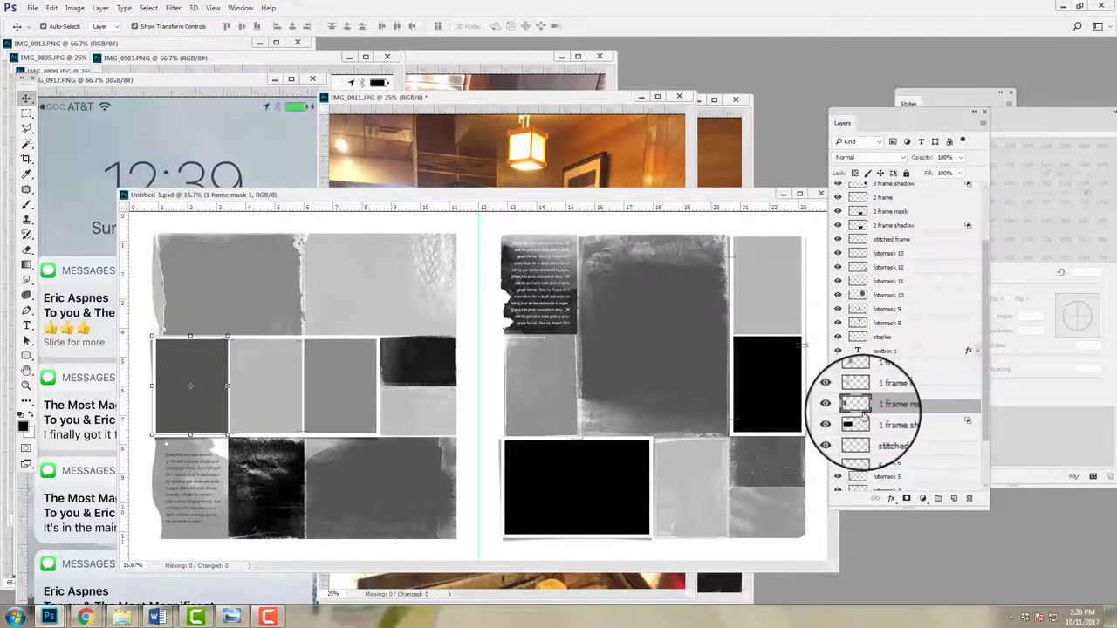
pyautogui.moveTo(424, 98); pyautogui.dragTo(541, 130)
pyautogui.moveTo(510, 237); pyautogui.dragTo(175, 341)
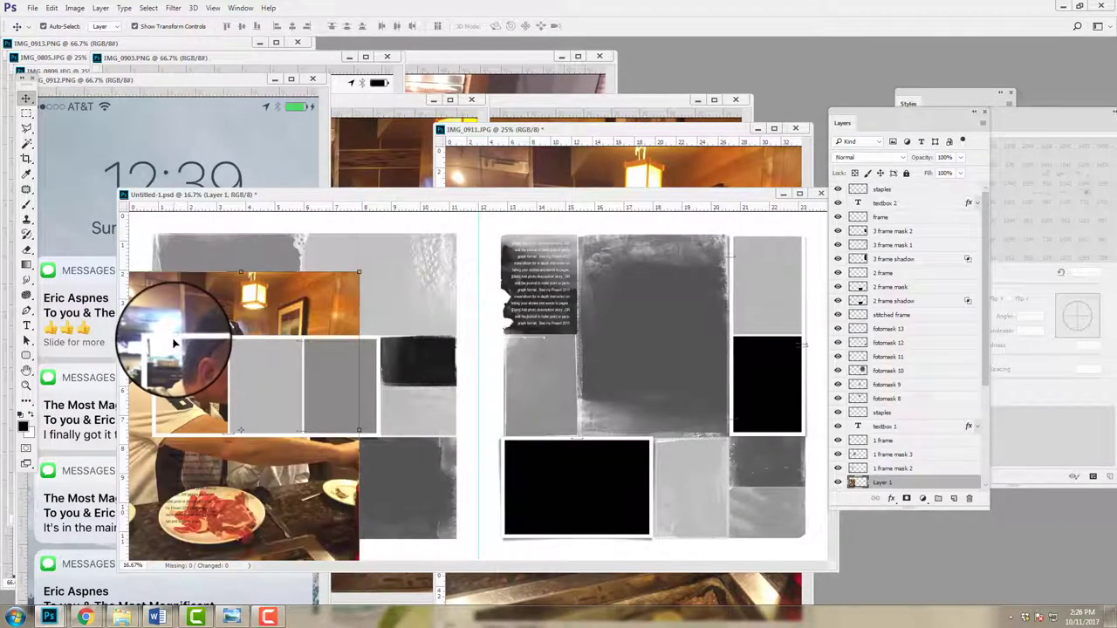
# Free Transform the restaurant photo to about 35% and place it over the dark grey left-page frame
pyautogui.moveTo(985, 362); pyautogui.dragTo(986, 434)
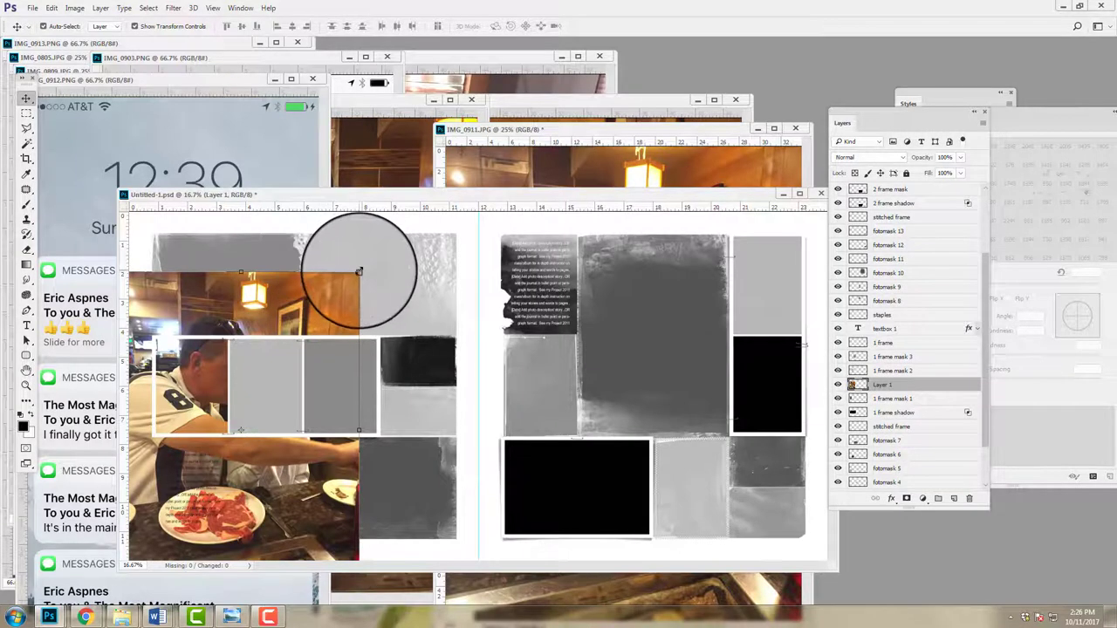
pyautogui.moveTo(359, 272); pyautogui.dragTo(179, 336)
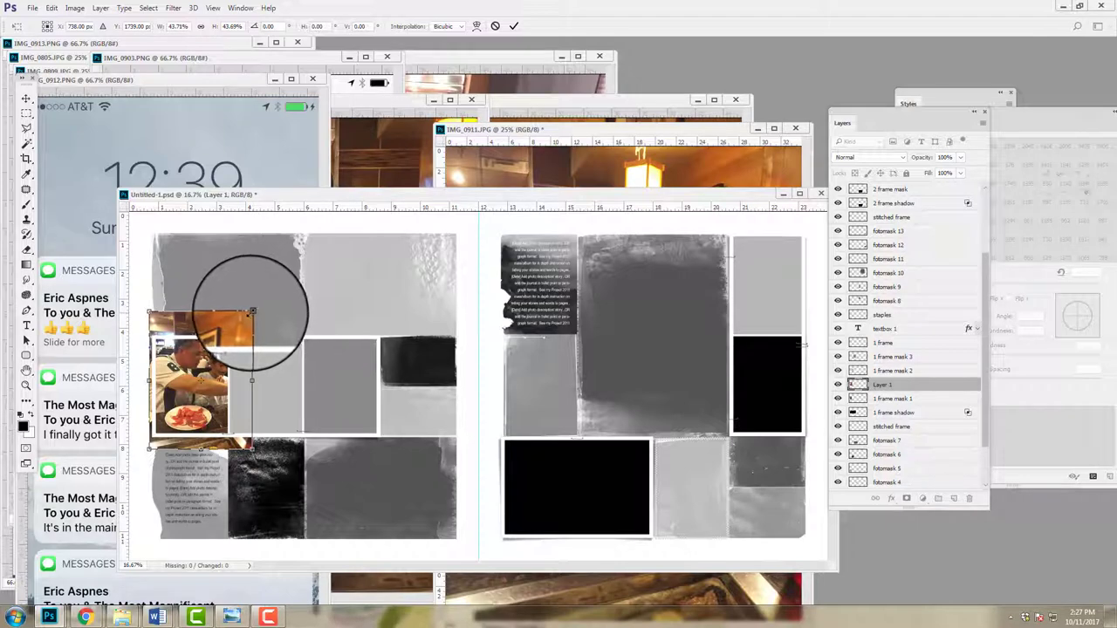
pyautogui.moveTo(251, 310)
pyautogui.mouseDown()
pyautogui.moveTo(264, 303)
pyautogui.moveTo(241, 323)
pyautogui.mouseUp()
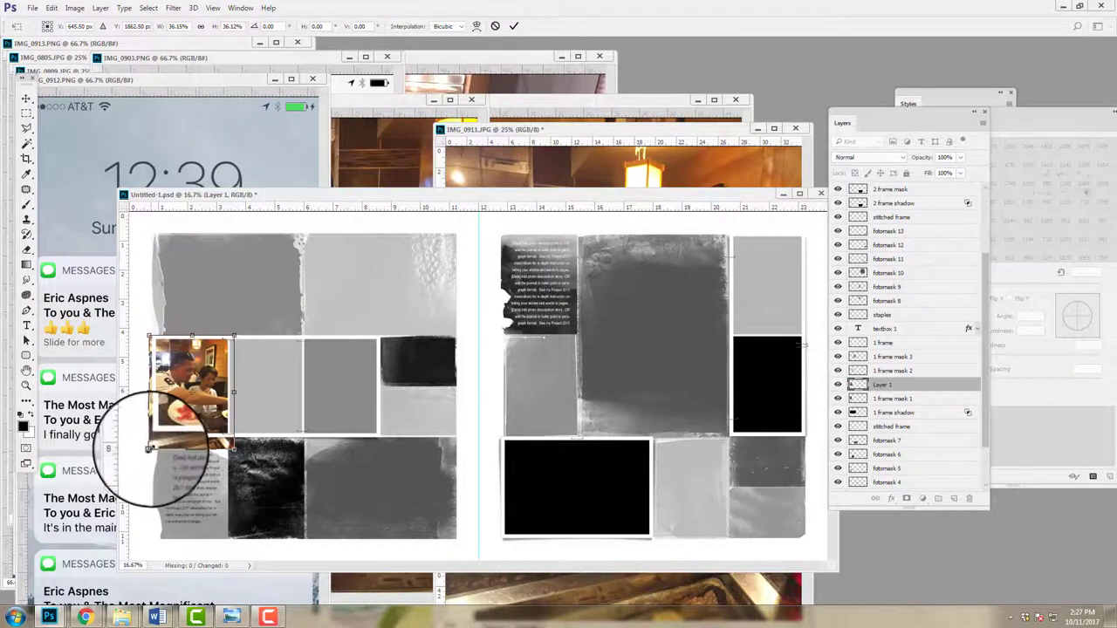
pyautogui.moveTo(154, 451); pyautogui.dragTo(151, 444)
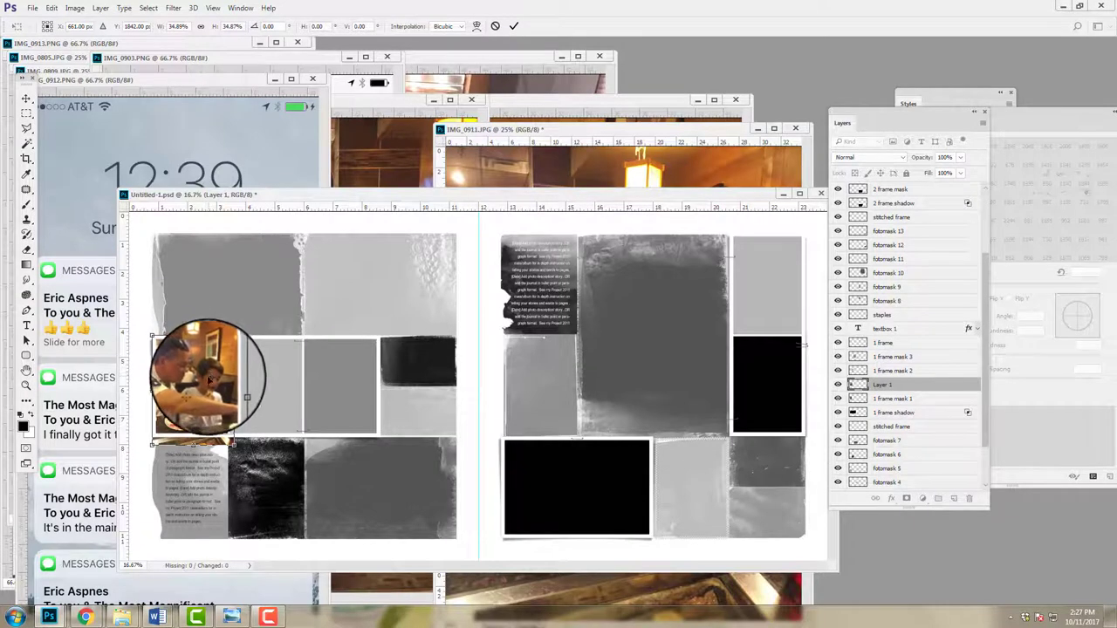
pyautogui.moveTo(212, 380); pyautogui.dragTo(212, 375)
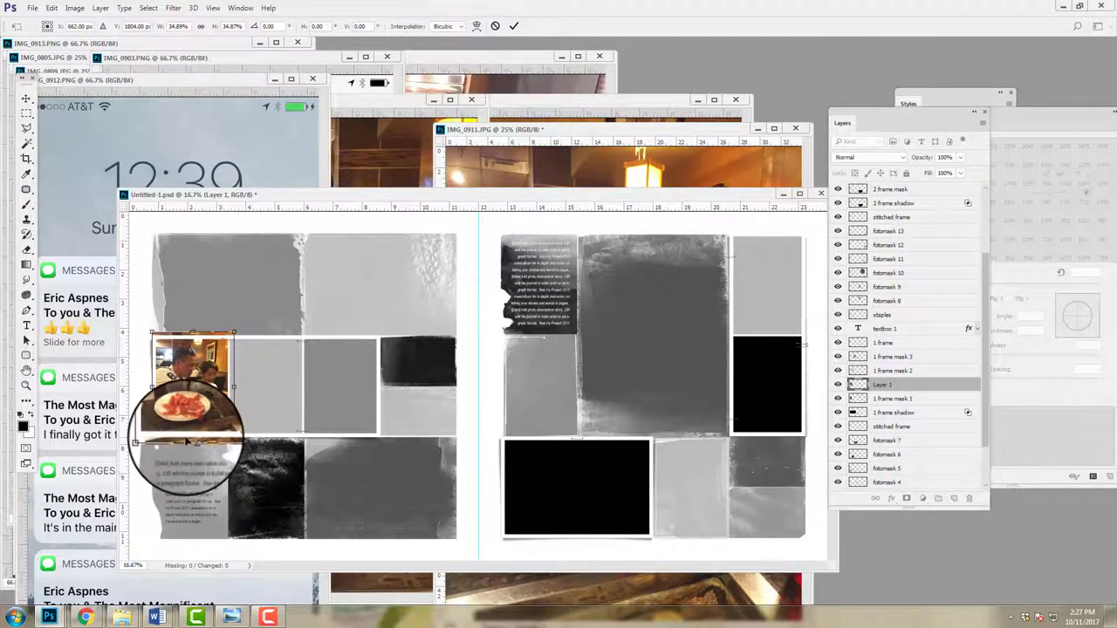
pyautogui.click(516, 28)
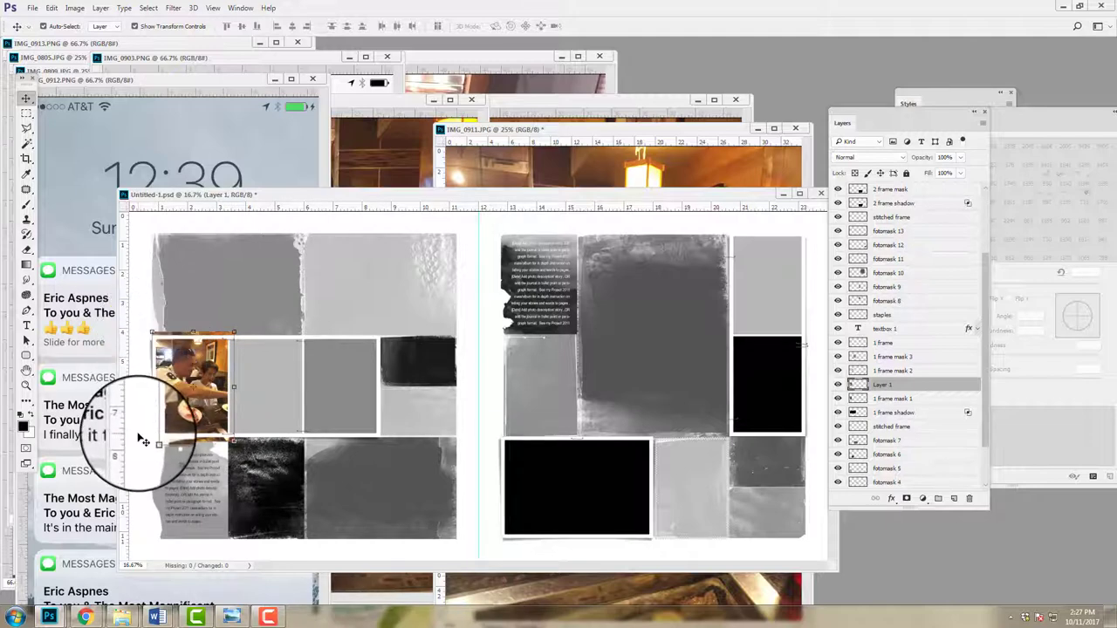
pyautogui.click(101, 8)
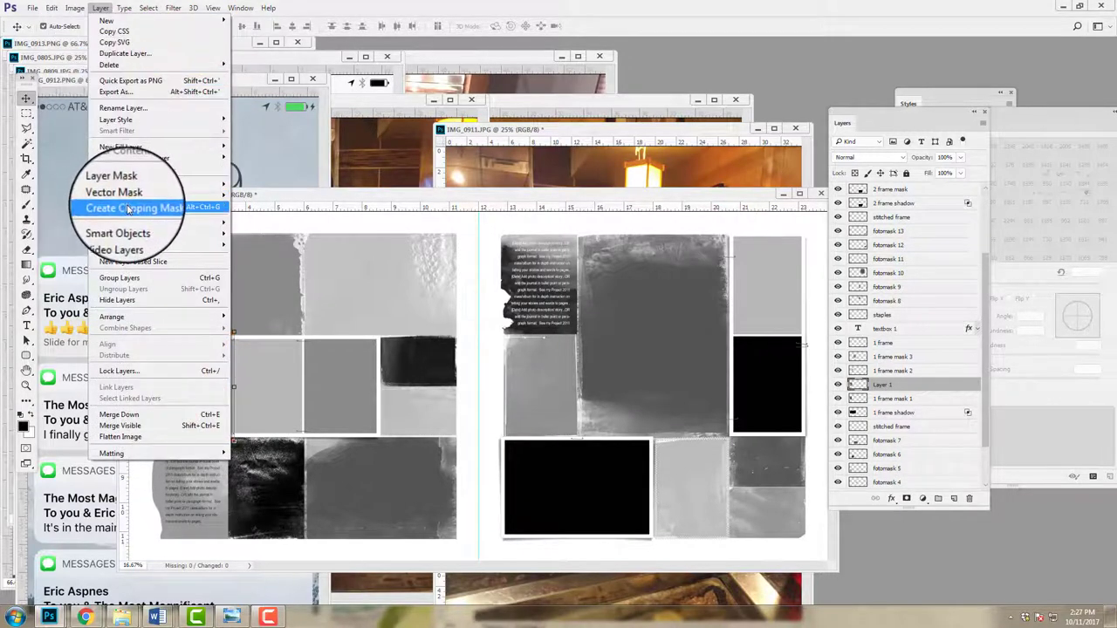
# Clip the restaurant photo into 1 frame mask 1, adjust its framing, and close IMG_0911
pyautogui.click(201, 210)
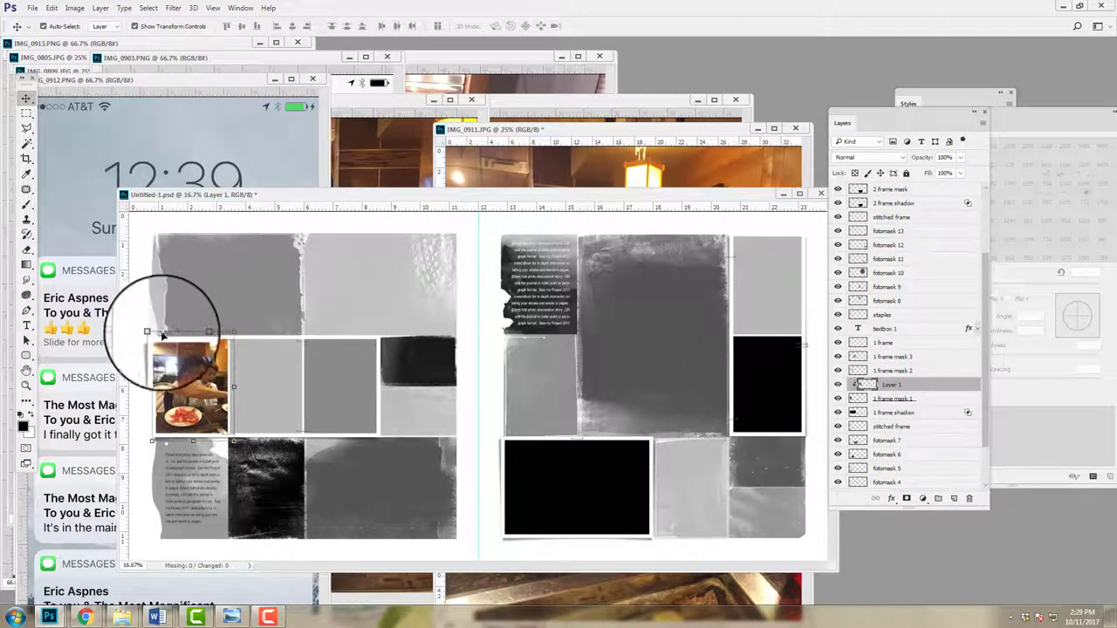
pyautogui.moveTo(149, 419); pyautogui.dragTo(225, 347)
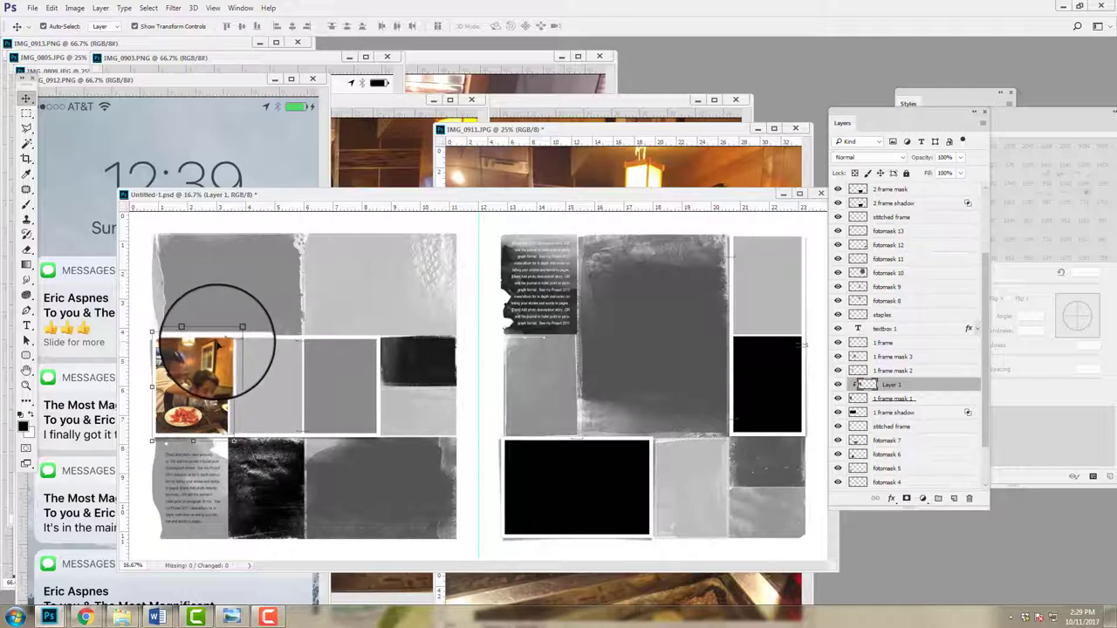
pyautogui.moveTo(591, 132); pyautogui.dragTo(414, 140)
pyautogui.click(619, 136)
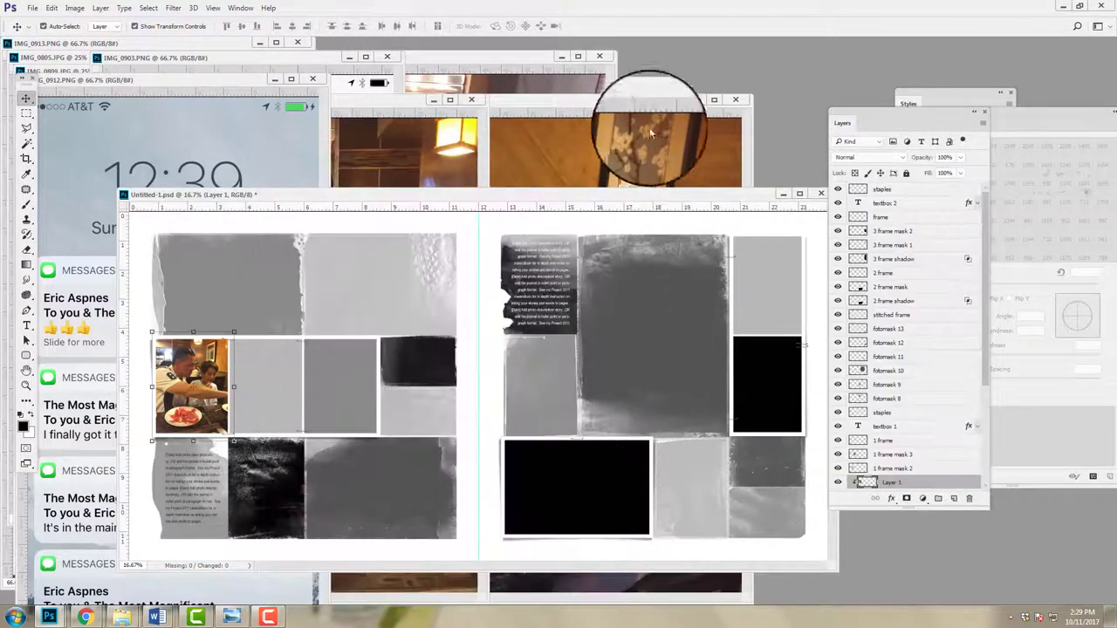
# Arrange the IMG_0907 window beside the spread and target the top-left fotomask 1
pyautogui.click(648, 107)
pyautogui.moveTo(648, 107); pyautogui.dragTo(540, 233)
pyautogui.moveTo(430, 236); pyautogui.dragTo(447, 308)
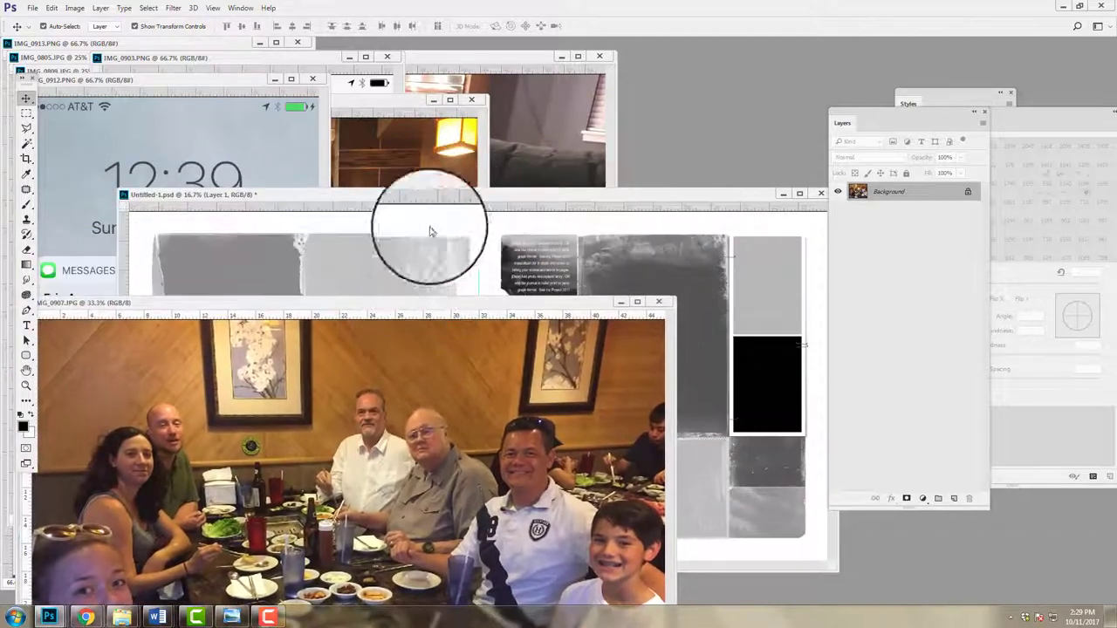
pyautogui.click(404, 202)
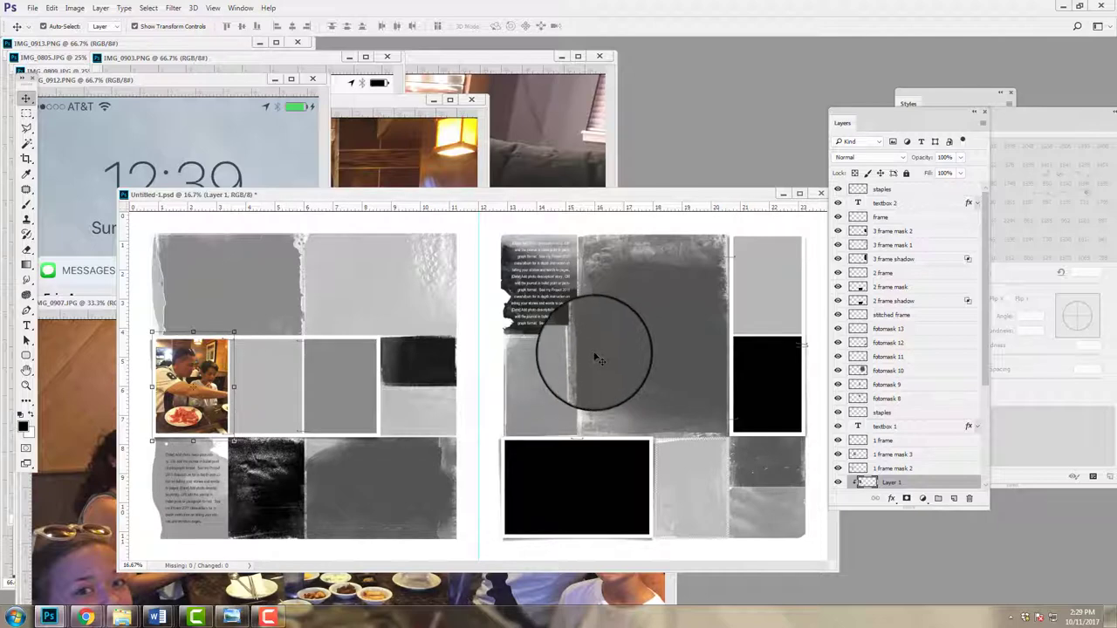
pyautogui.click(244, 284)
# Copy the IMG_0907 group dinner photo onto the spread as Layer 2
pyautogui.click(99, 353)
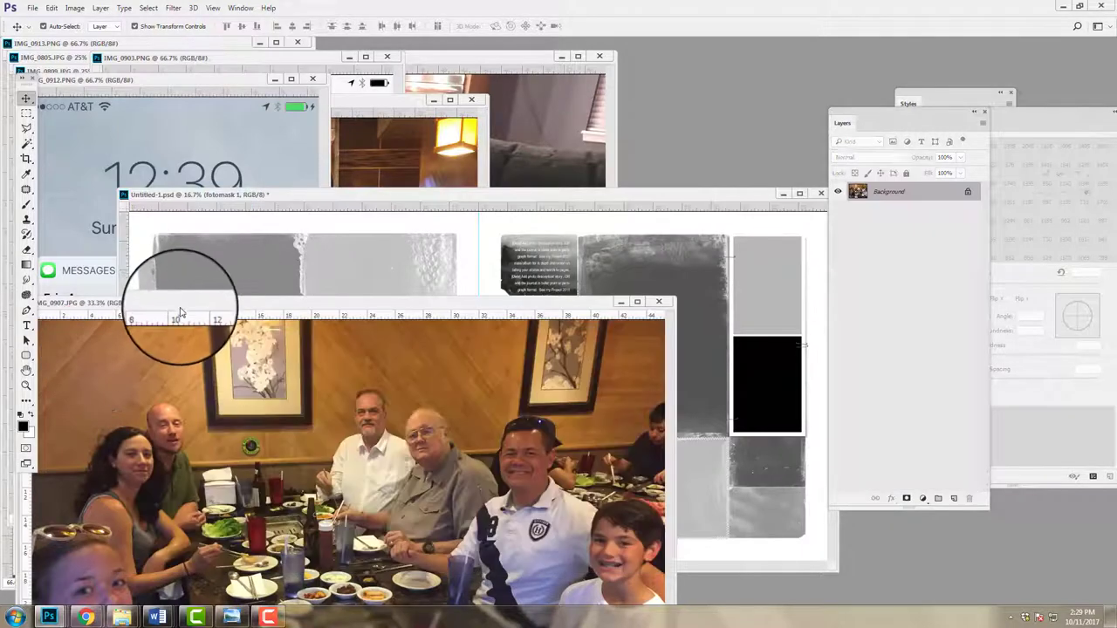
pyautogui.moveTo(181, 311); pyautogui.dragTo(261, 180)
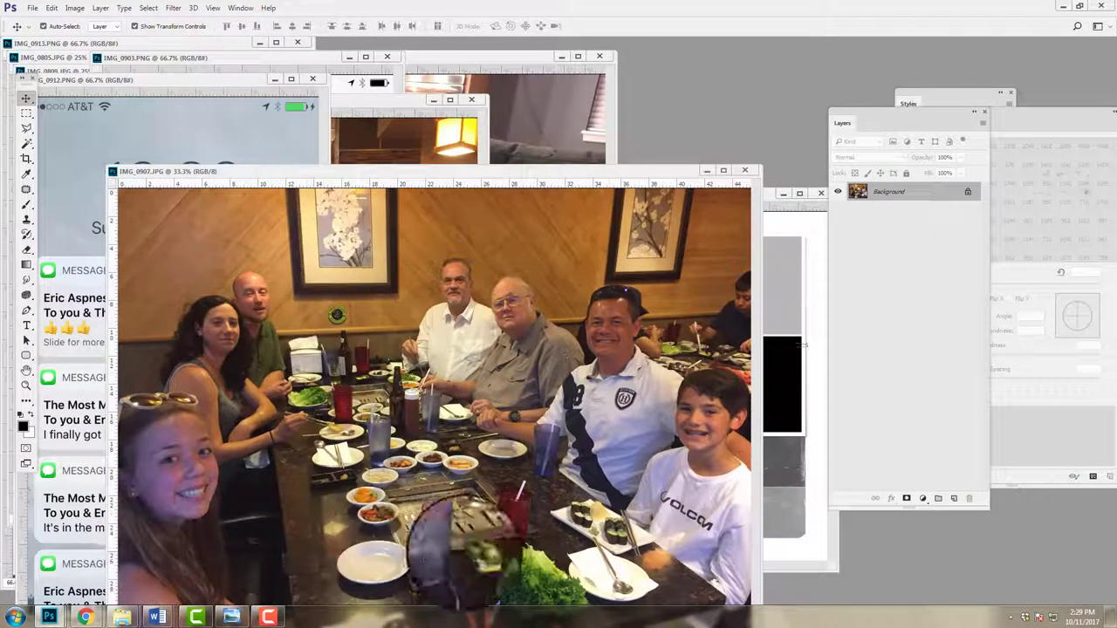
pyautogui.moveTo(318, 171); pyautogui.dragTo(293, 370)
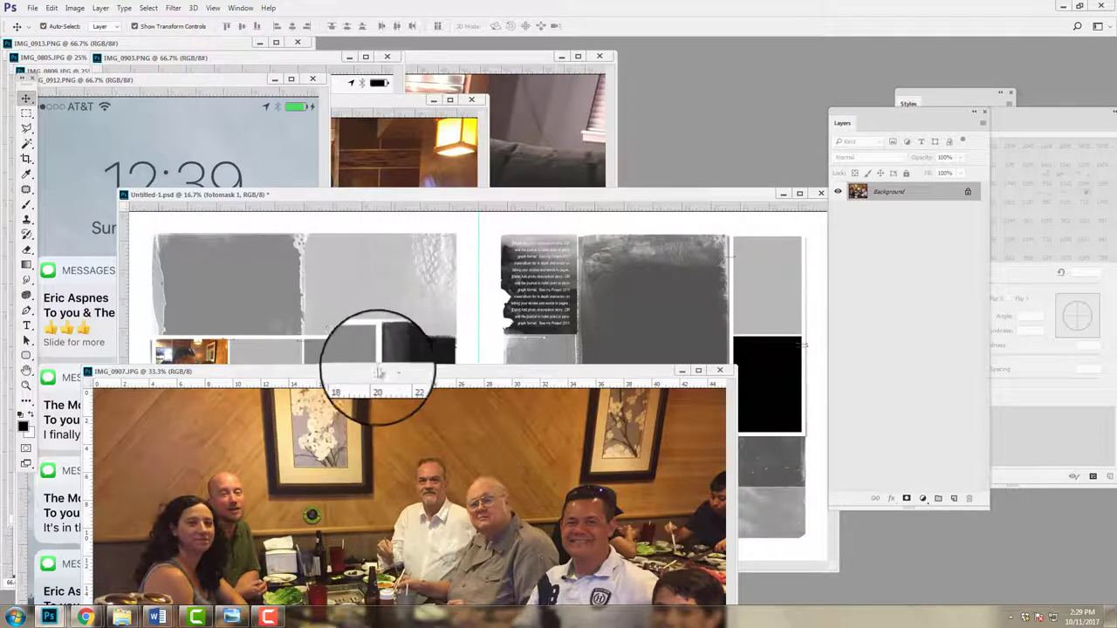
pyautogui.click(214, 266)
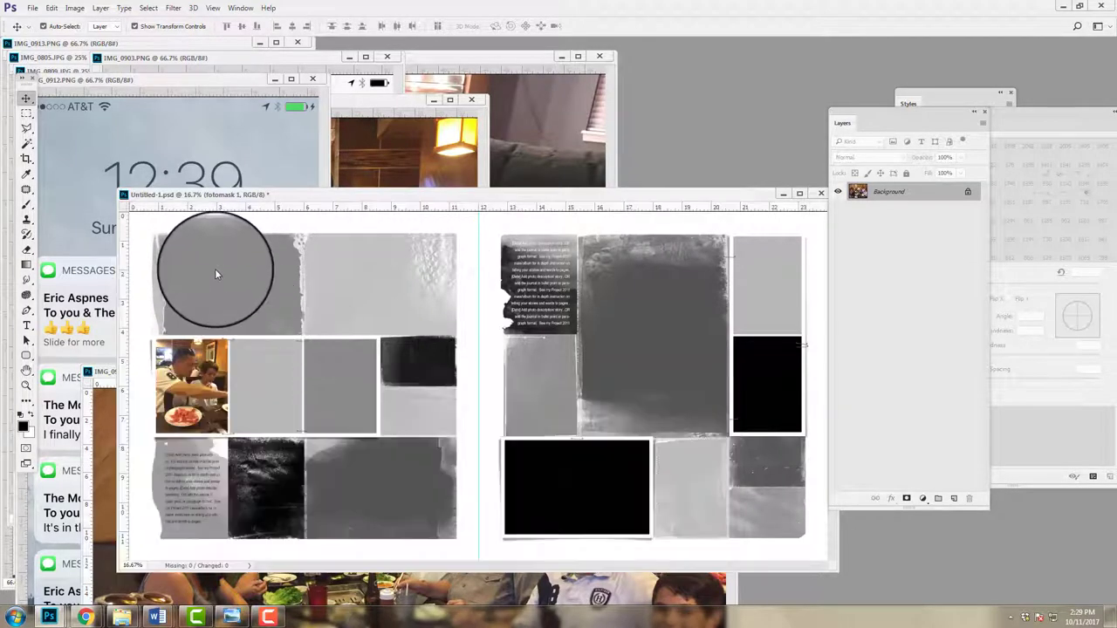
pyautogui.click(107, 471)
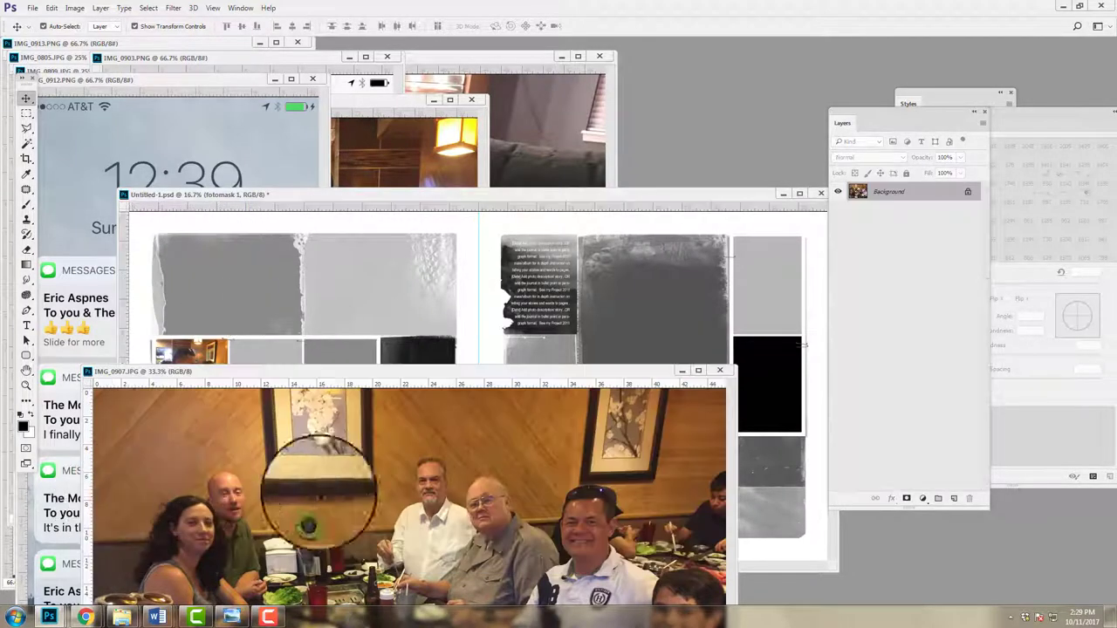
pyautogui.moveTo(297, 384); pyautogui.dragTo(231, 267)
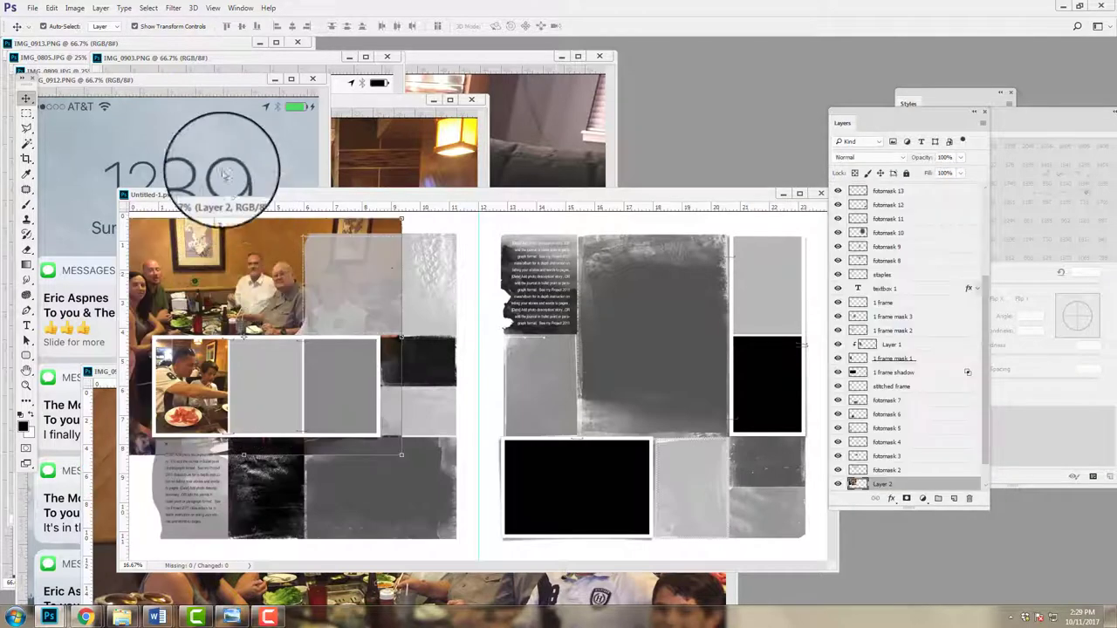
# Clip the group photo to its frame mask and shrink it slightly with Free Transform
pyautogui.click(100, 8)
pyautogui.click(139, 207)
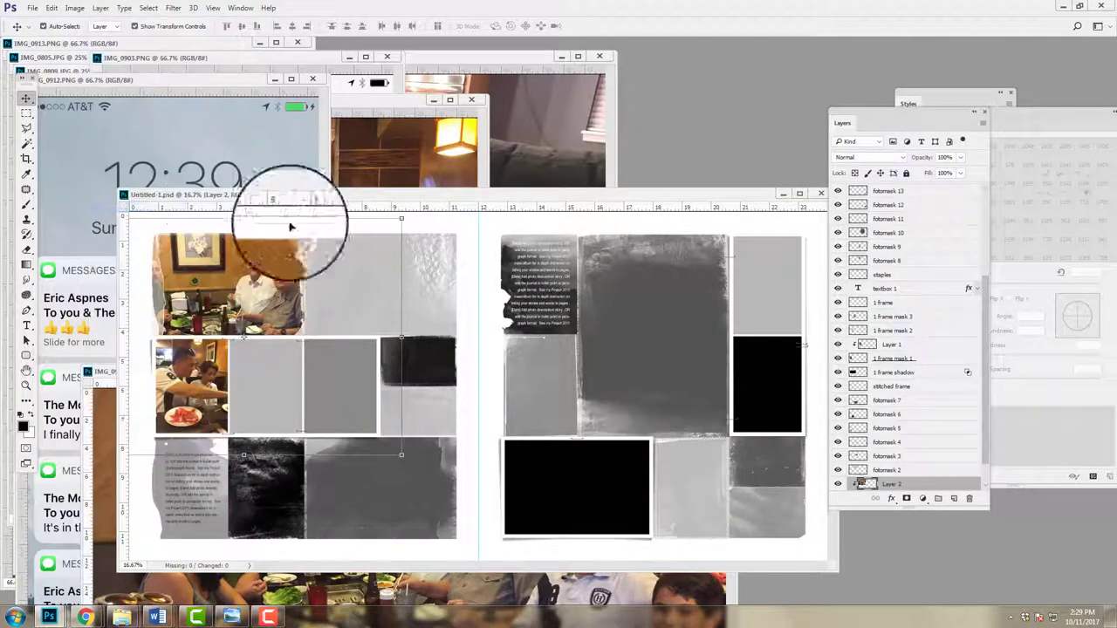
pyautogui.moveTo(375, 422)
pyautogui.mouseDown()
pyautogui.moveTo(404, 460)
pyautogui.moveTo(387, 424)
pyautogui.moveTo(294, 361)
pyautogui.moveTo(259, 284)
pyautogui.moveTo(299, 365)
pyautogui.moveTo(279, 349)
pyautogui.moveTo(272, 288)
pyautogui.mouseUp()
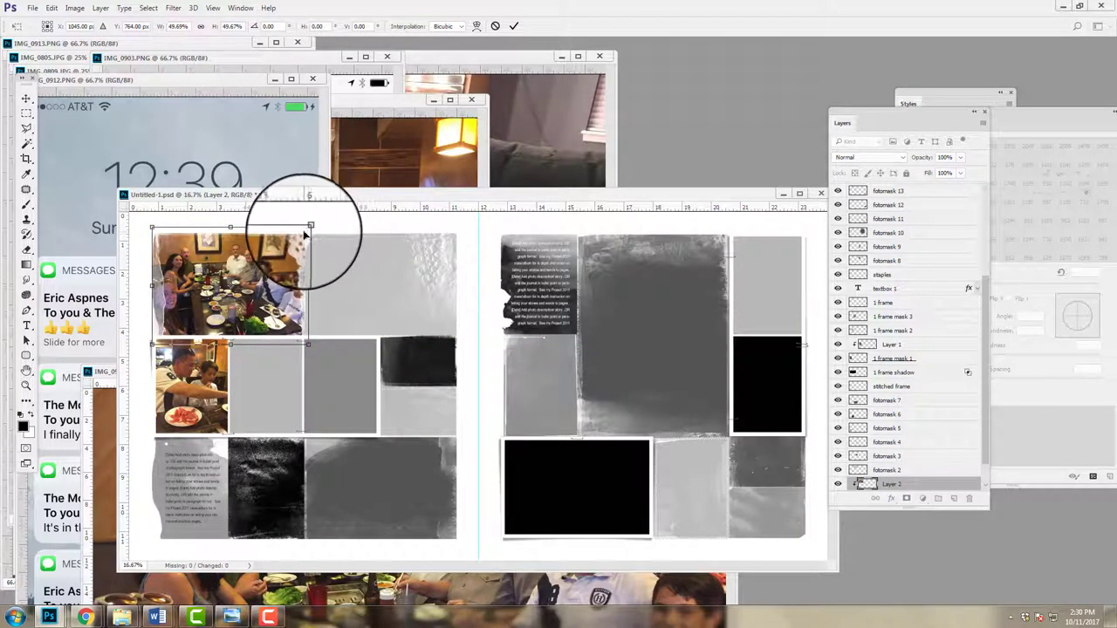
pyautogui.moveTo(309, 228); pyautogui.dragTo(304, 231)
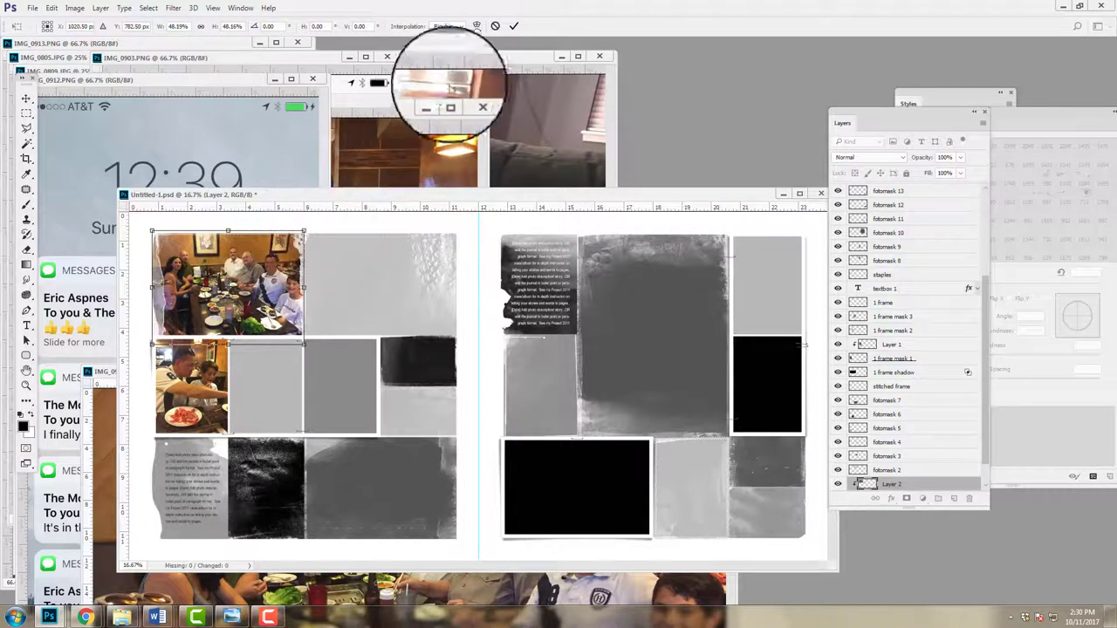
pyautogui.click(514, 28)
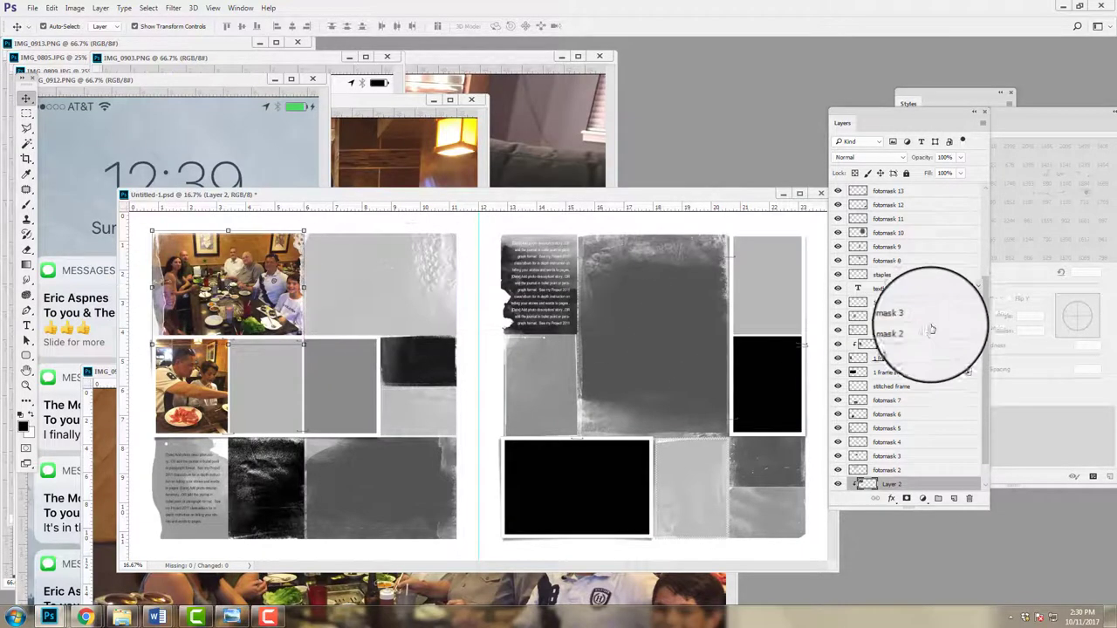
# Restack Layer 2 above fotomask 7, move it to the bottom-right slot, and clip it
pyautogui.scroll(-1, 977, 367)
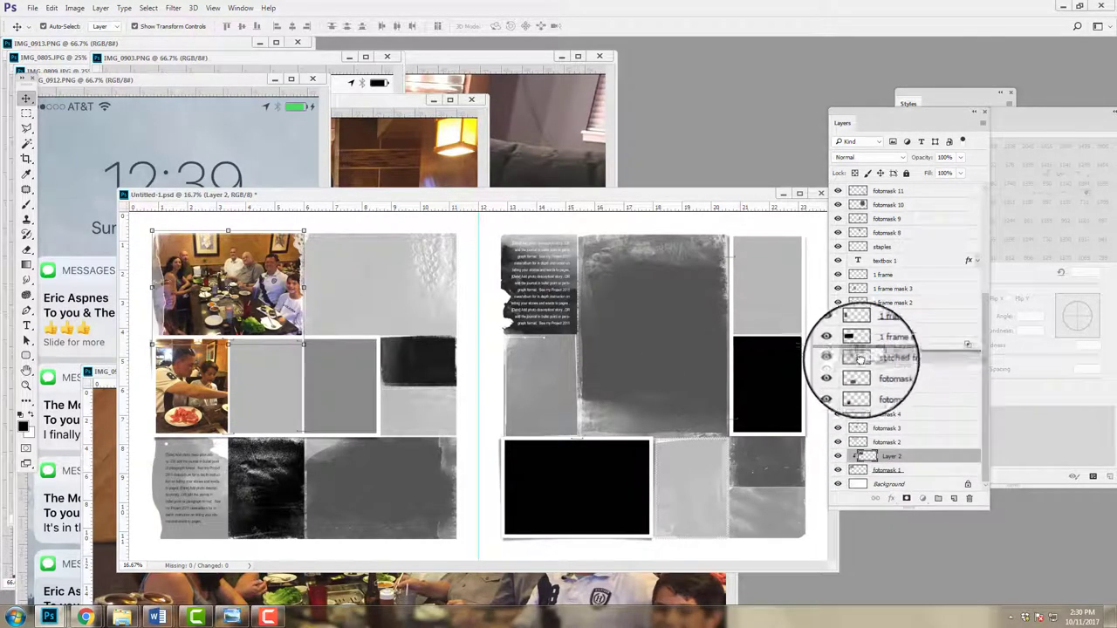
pyautogui.moveTo(860, 358); pyautogui.dragTo(860, 364)
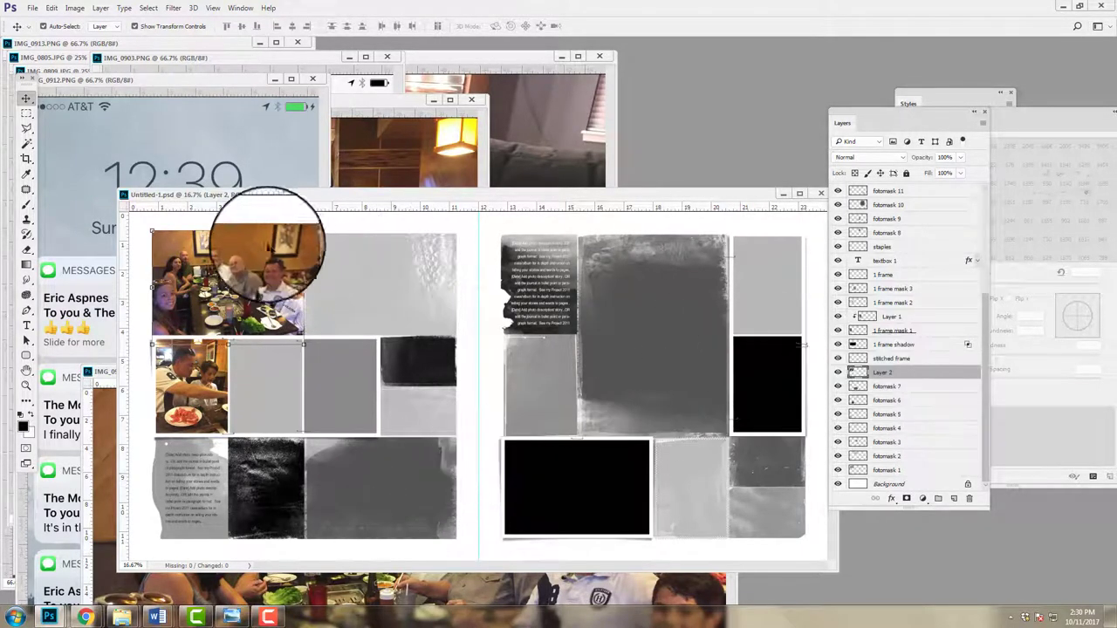
pyautogui.moveTo(260, 250); pyautogui.dragTo(407, 455)
pyautogui.click(100, 8)
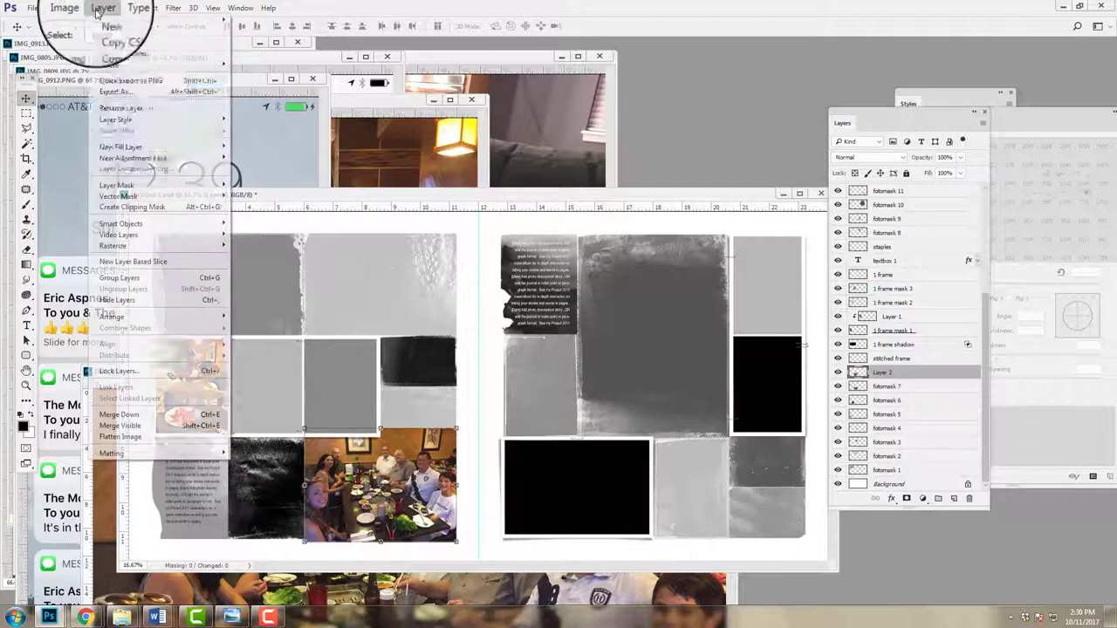
pyautogui.click(132, 207)
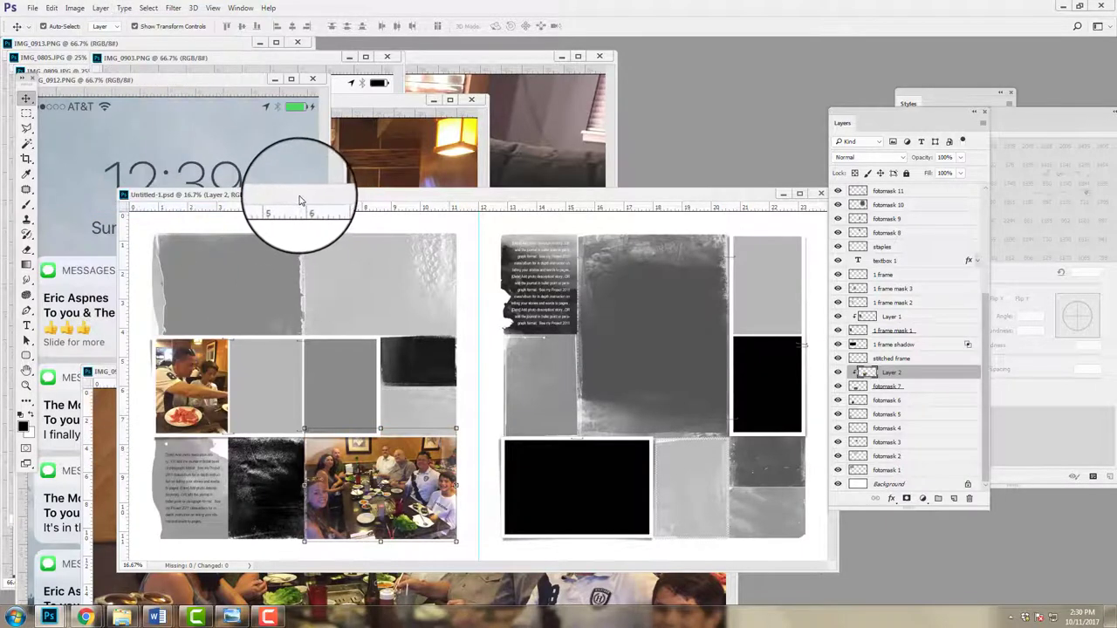
# Close the IMG_0907 original and return to the scrapbook layout
pyautogui.click(101, 394)
pyautogui.click(734, 364)
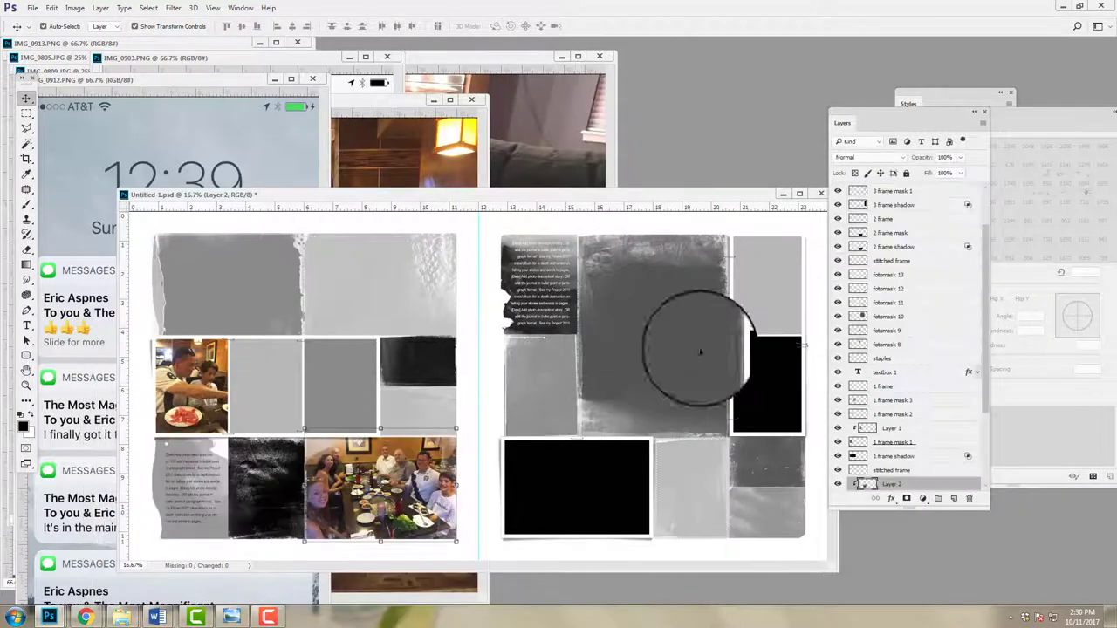
pyautogui.click(371, 139)
pyautogui.click(598, 251)
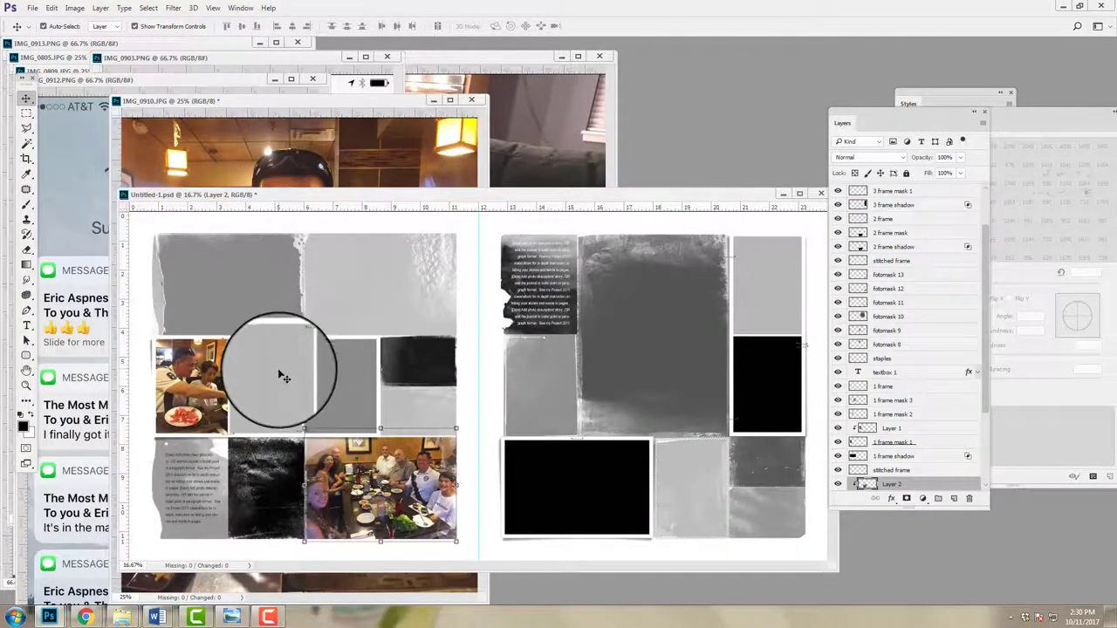
# Copy the IMG_0910 tongs photo into the layout and clip it into the frame mask
pyautogui.click(377, 101)
pyautogui.moveTo(377, 101); pyautogui.dragTo(609, 125)
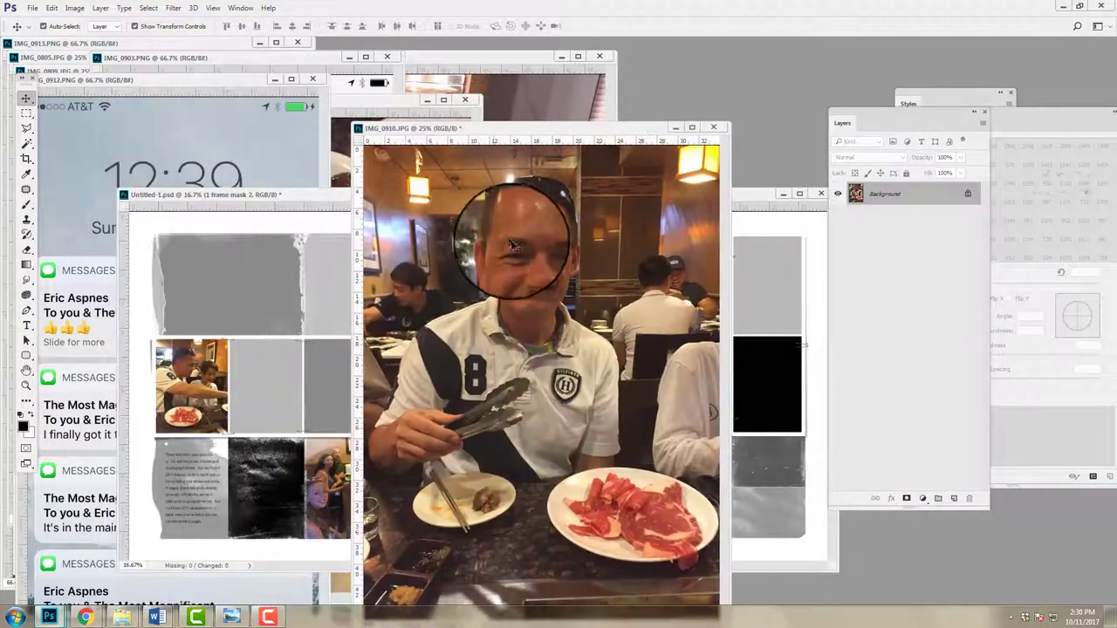
pyautogui.moveTo(222, 361); pyautogui.dragTo(307, 291)
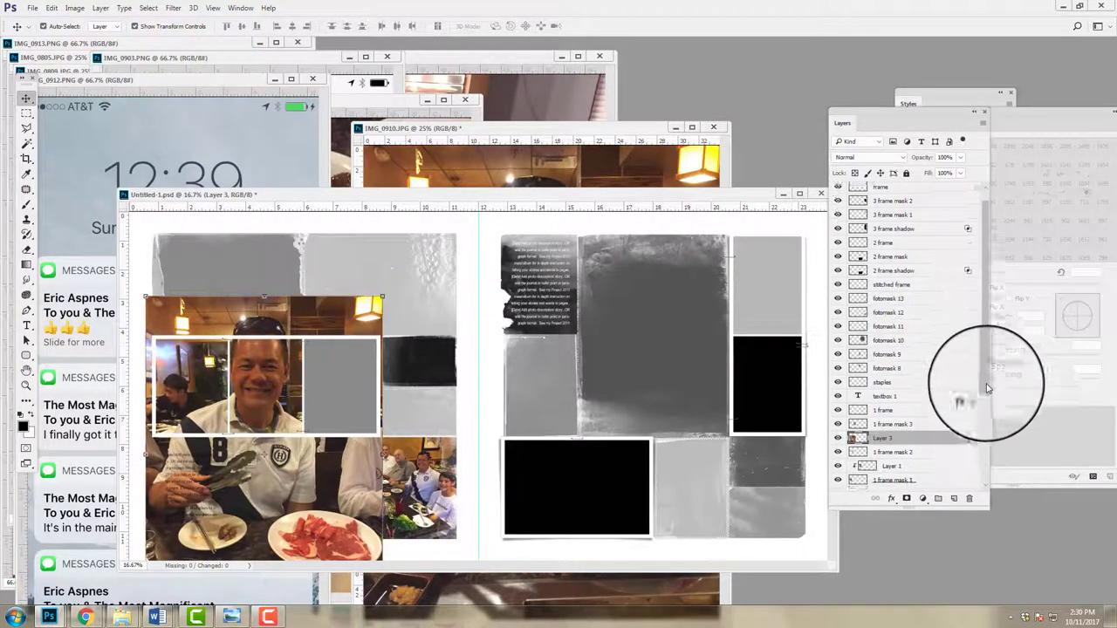
pyautogui.scroll(-2, 883, 370)
pyautogui.click(100, 8)
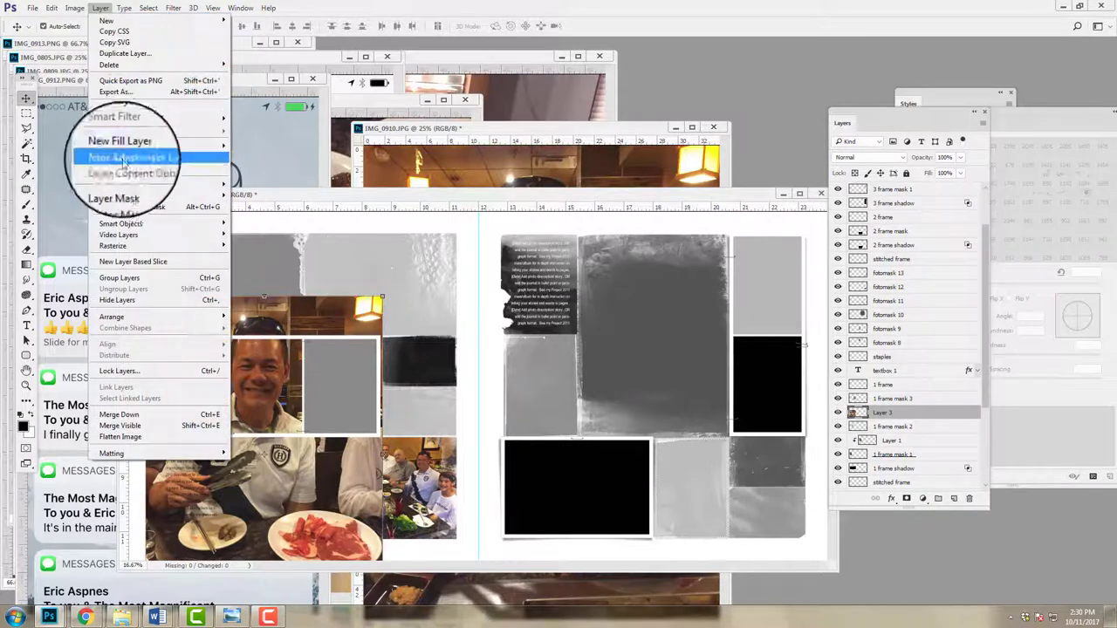
pyautogui.click(129, 208)
# Scale the man's photo to about 58% and centre his face in the middle-row frame
pyautogui.moveTo(293, 264); pyautogui.dragTo(214, 446)
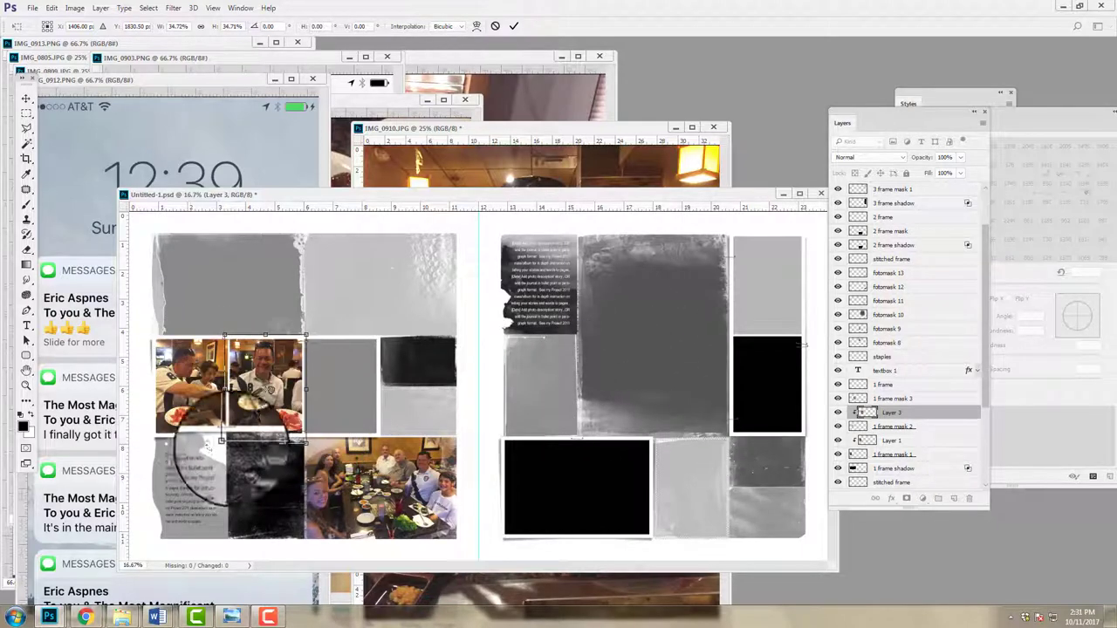
pyautogui.moveTo(273, 361); pyautogui.dragTo(158, 348)
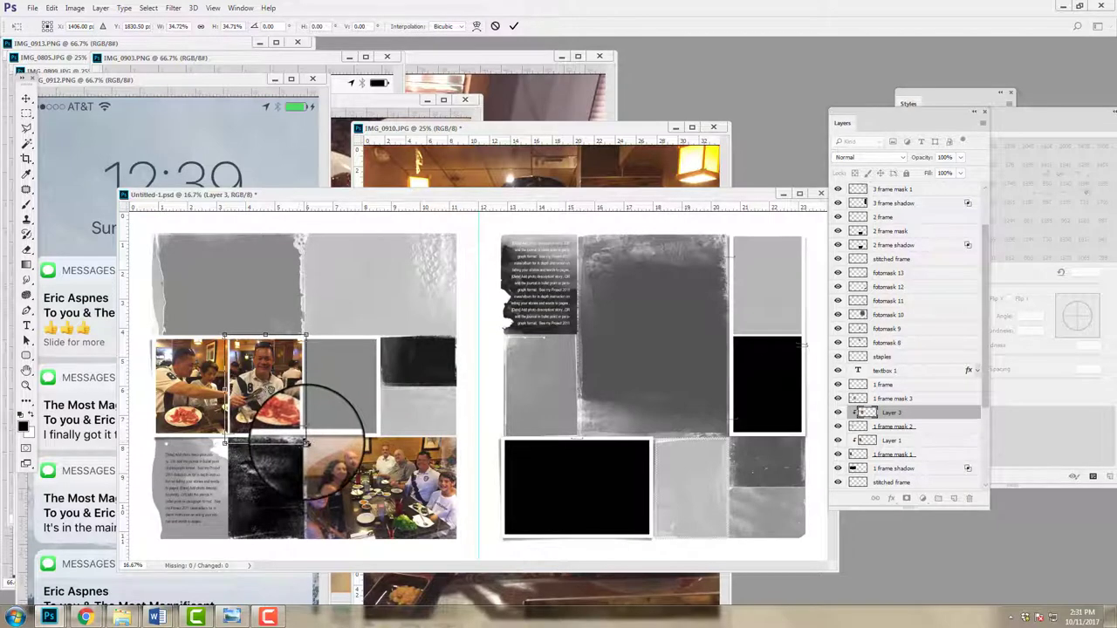
pyautogui.moveTo(316, 456); pyautogui.dragTo(333, 480)
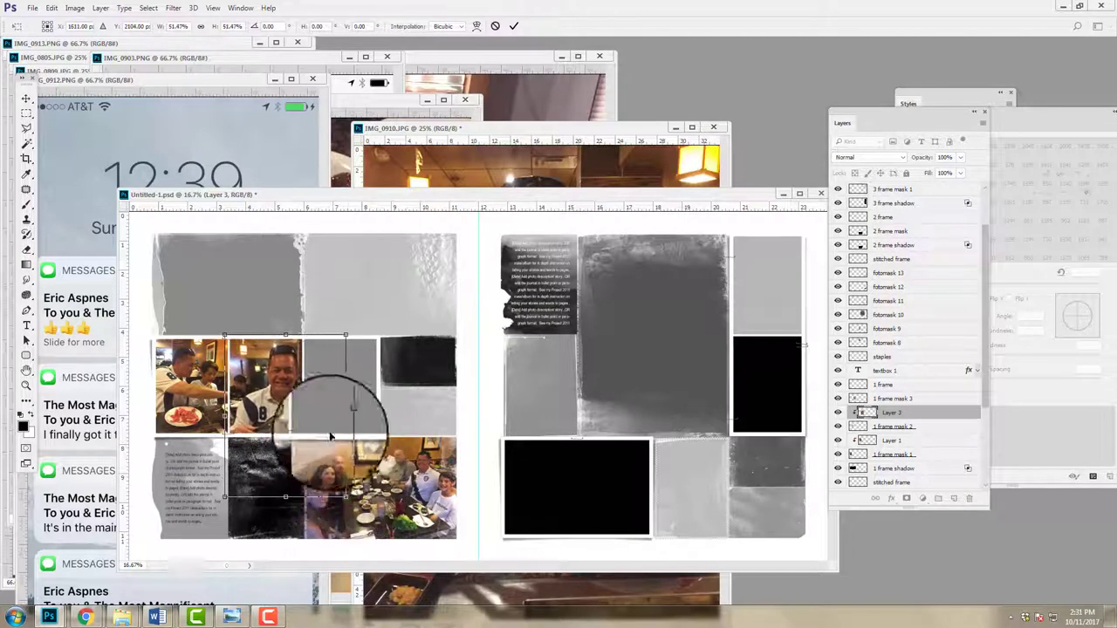
pyautogui.moveTo(329, 436); pyautogui.dragTo(269, 383)
pyautogui.moveTo(326, 493); pyautogui.dragTo(290, 376)
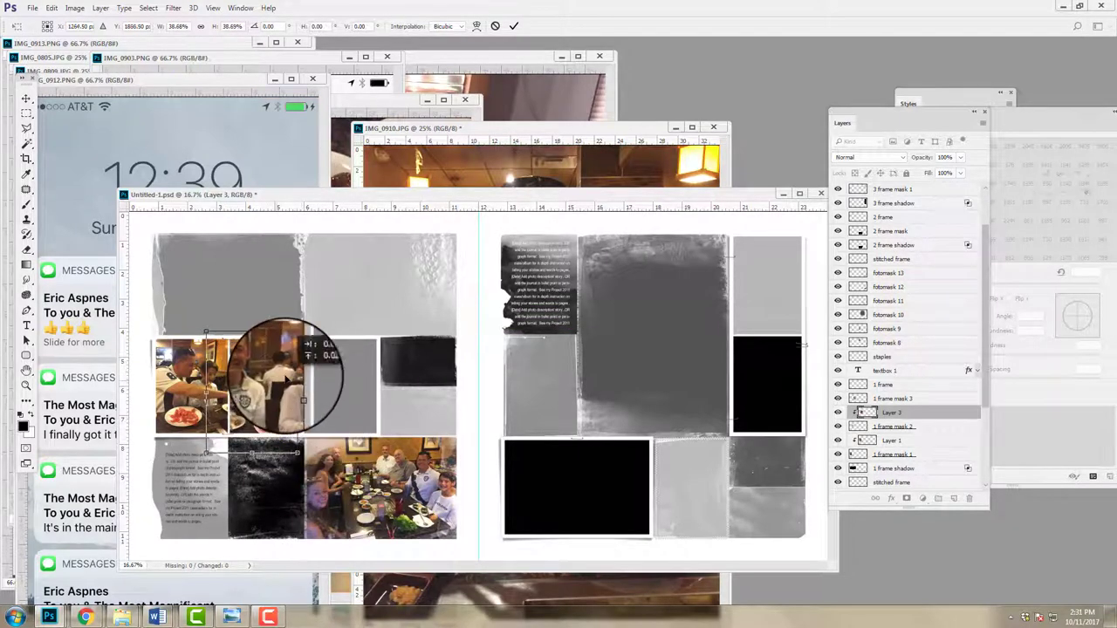
pyautogui.moveTo(316, 450); pyautogui.dragTo(341, 500)
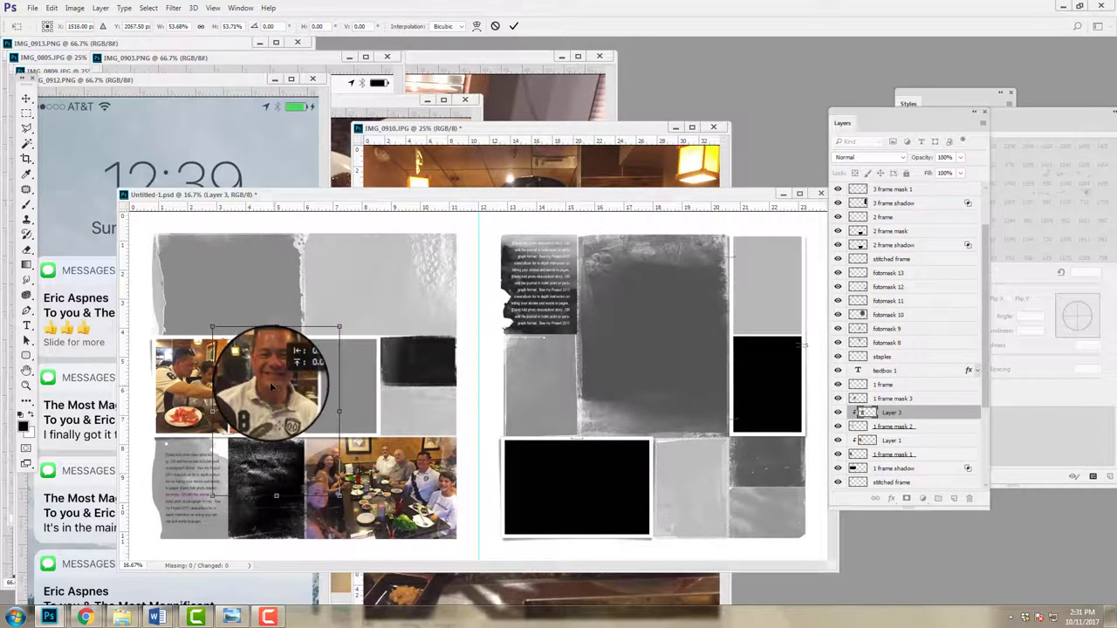
pyautogui.moveTo(270, 388); pyautogui.dragTo(384, 378)
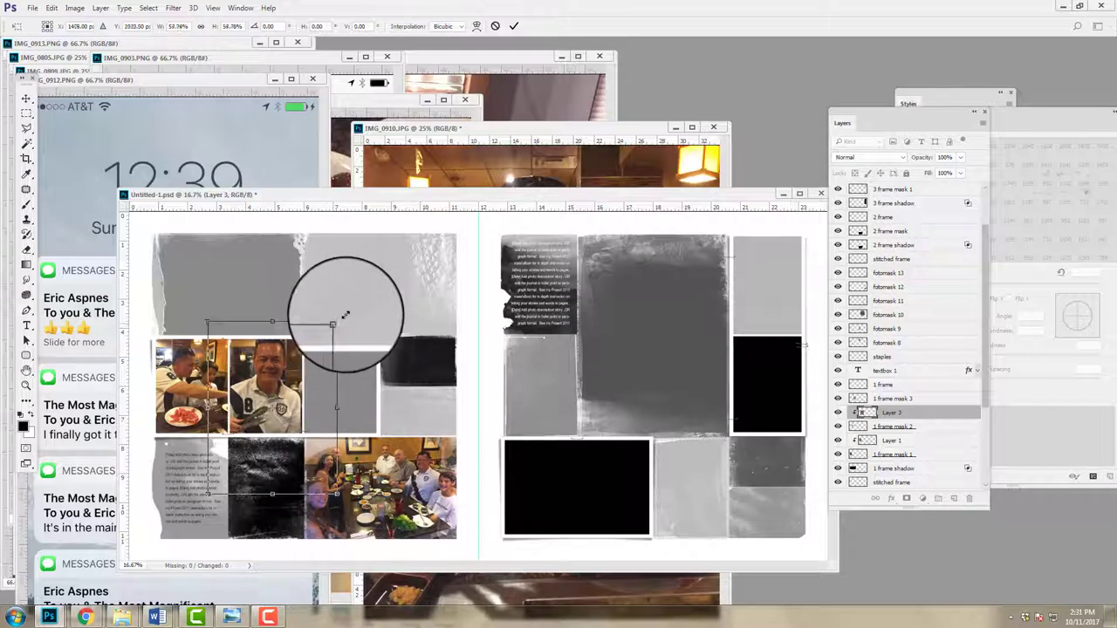
pyautogui.moveTo(345, 315); pyautogui.dragTo(281, 359)
pyautogui.click(513, 26)
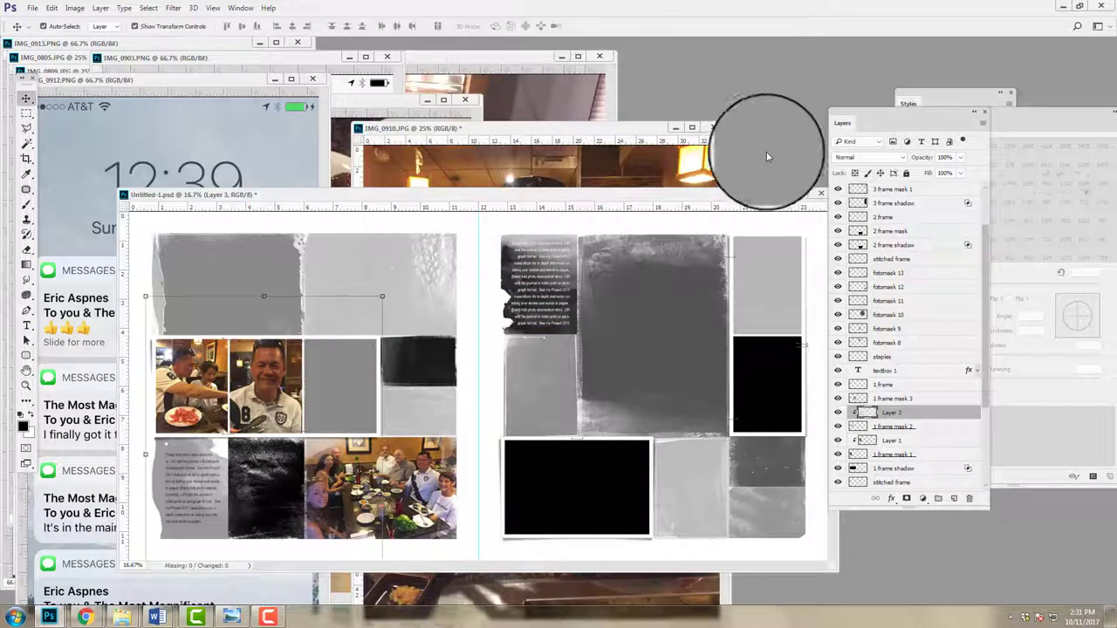
# Close IMG_0910, move the food photo window aside, and return to the layout
pyautogui.click(529, 133)
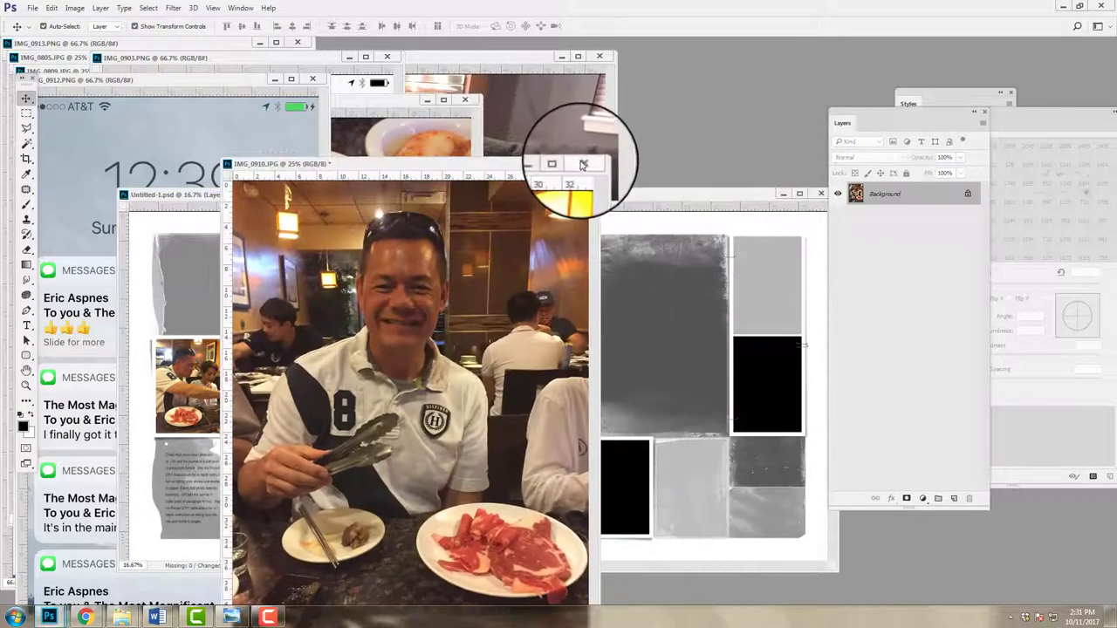
pyautogui.click(449, 250)
pyautogui.click(377, 173)
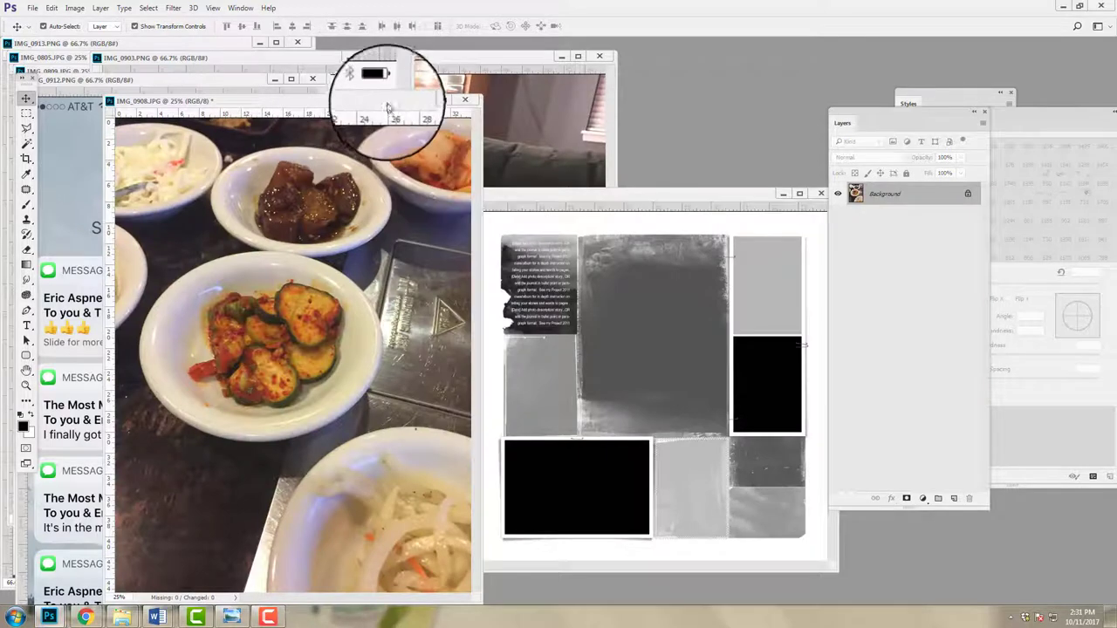
pyautogui.moveTo(386, 105); pyautogui.dragTo(648, 112)
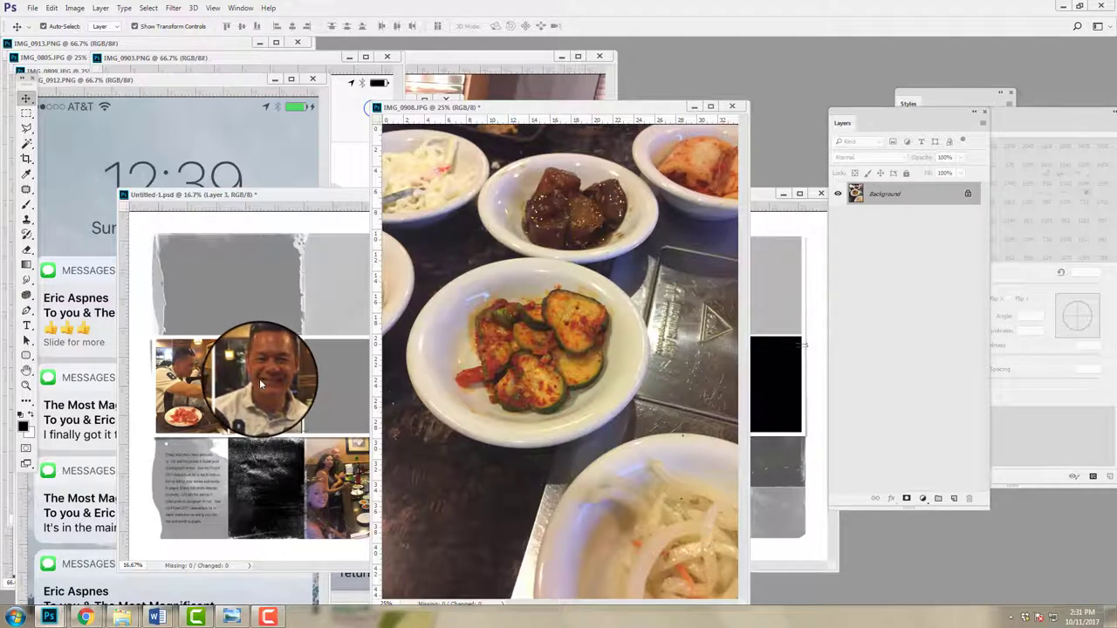
pyautogui.click(262, 379)
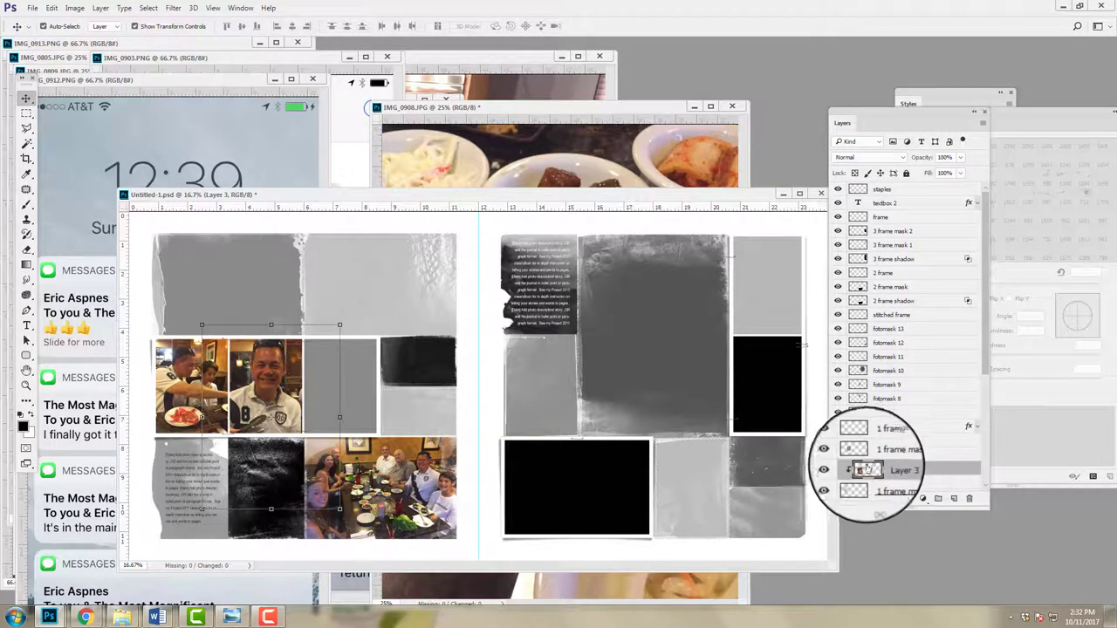
# Move Layer 3 above its frame mask and clip the man's photo into it
pyautogui.moveTo(863, 468); pyautogui.dragTo(861, 451)
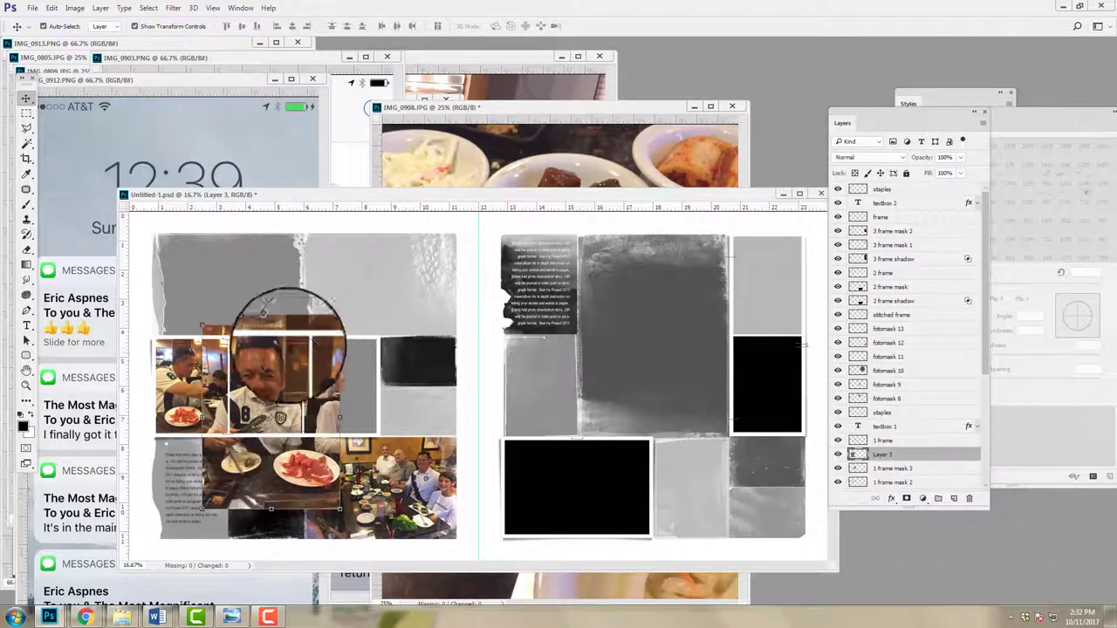
pyautogui.moveTo(269, 358); pyautogui.dragTo(342, 369)
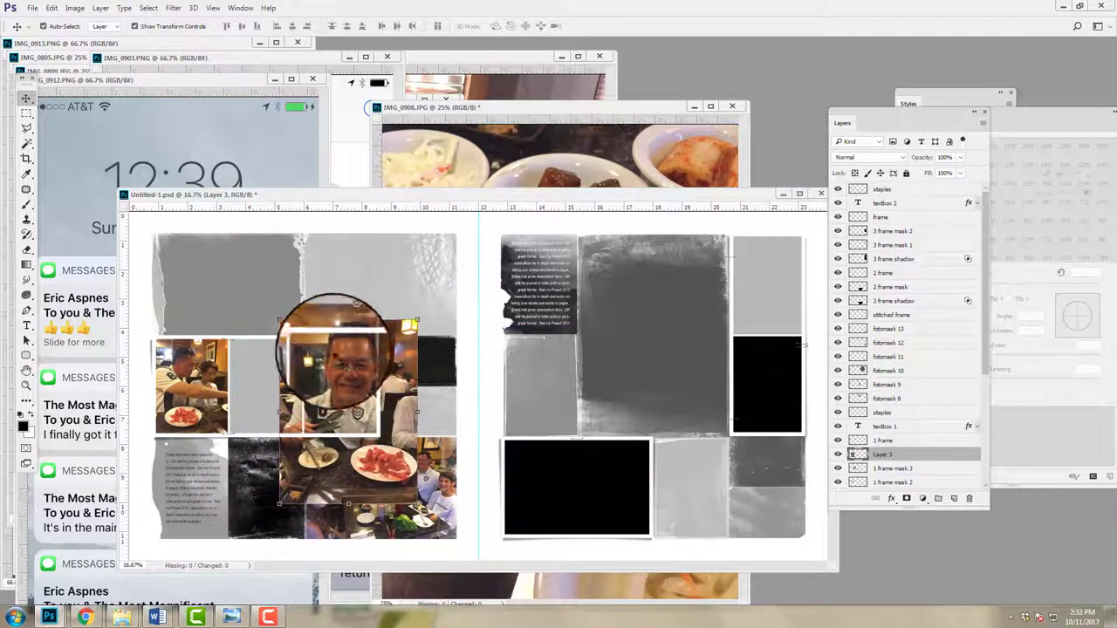
pyautogui.click(101, 8)
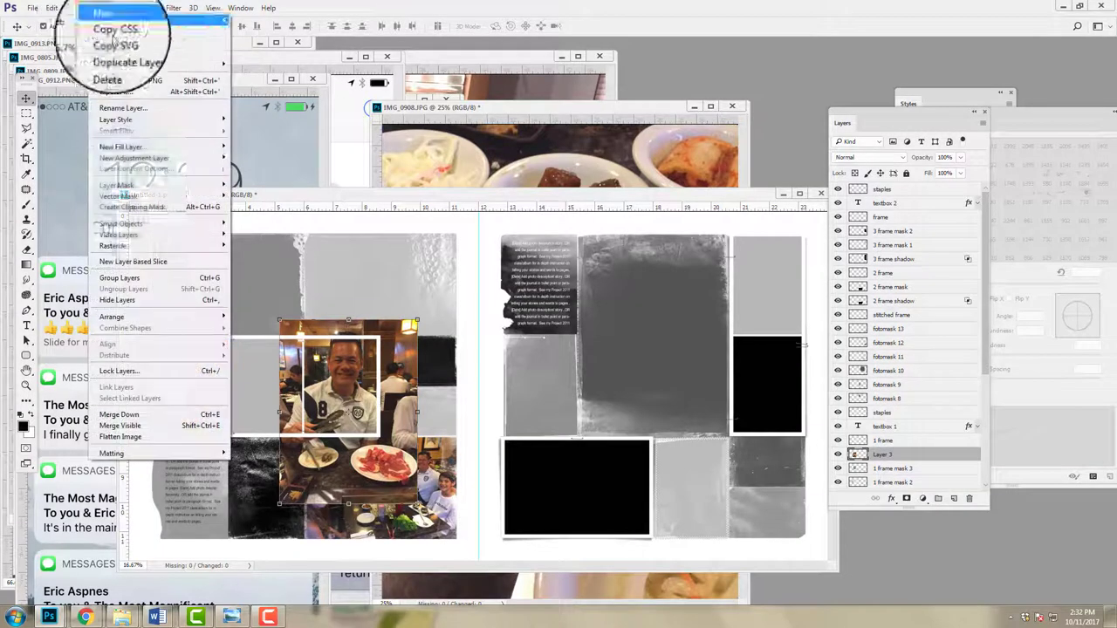
pyautogui.click(139, 209)
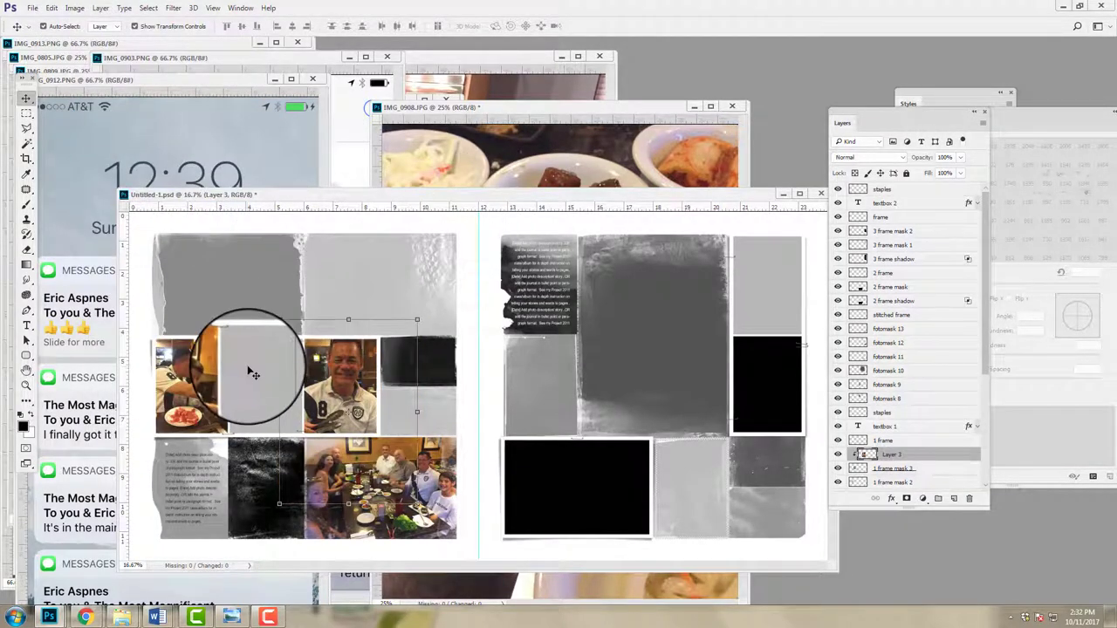
# Copy the IMG_0908 food photo into the layout and clip it into the frame mask
pyautogui.moveTo(476, 106); pyautogui.dragTo(571, 115)
pyautogui.moveTo(559, 218); pyautogui.dragTo(384, 324)
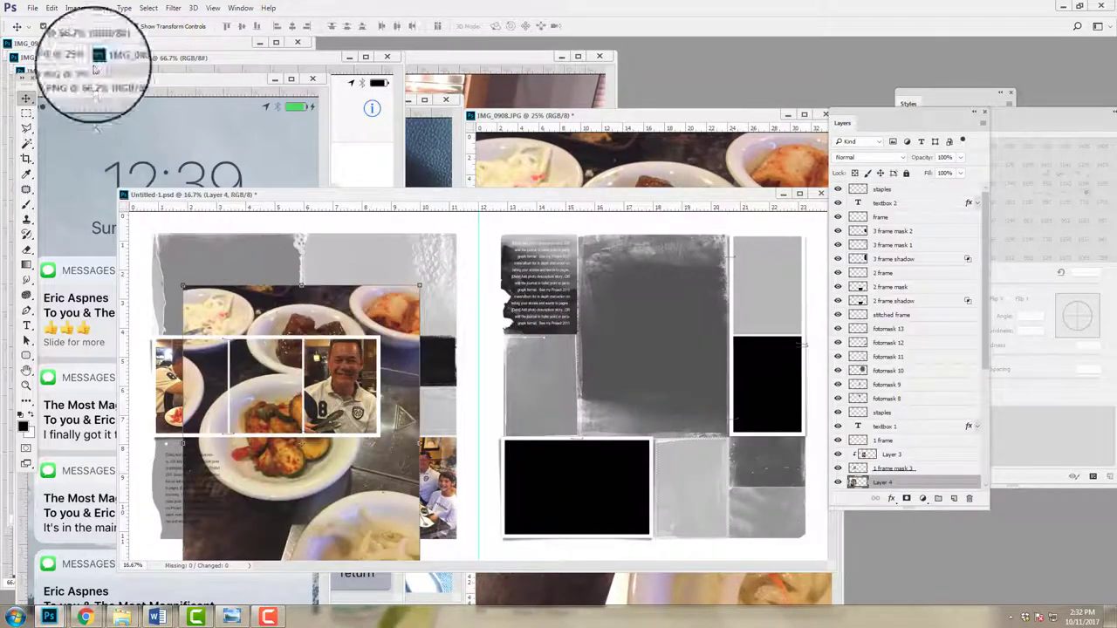
pyautogui.click(100, 8)
pyautogui.click(140, 201)
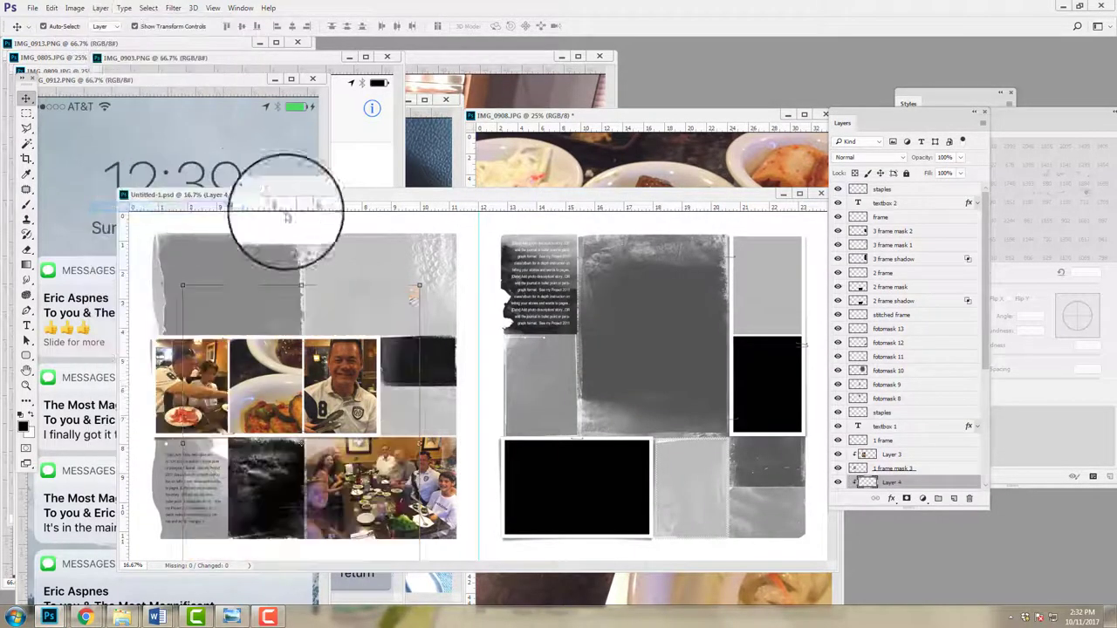
# Scale the food photo to about 36% and fit it in the middle-row frame
pyautogui.moveTo(419, 285); pyautogui.dragTo(259, 415)
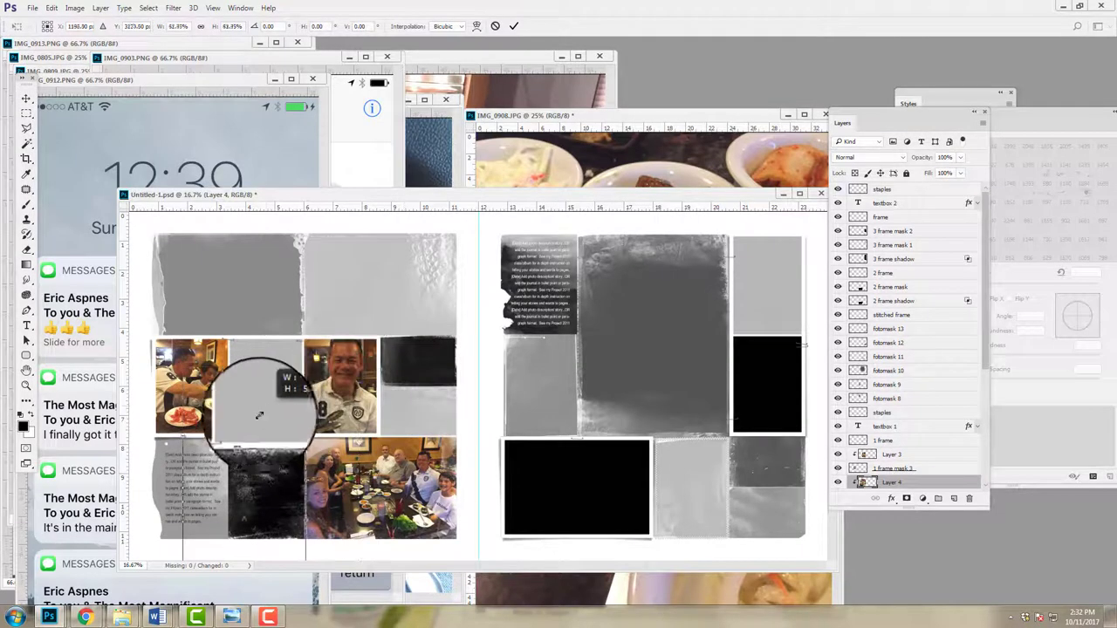
pyautogui.moveTo(262, 471); pyautogui.dragTo(289, 345)
pyautogui.moveTo(325, 472); pyautogui.dragTo(309, 449)
pyautogui.moveTo(288, 410)
pyautogui.mouseDown()
pyautogui.moveTo(253, 358)
pyautogui.moveTo(288, 430)
pyautogui.mouseUp()
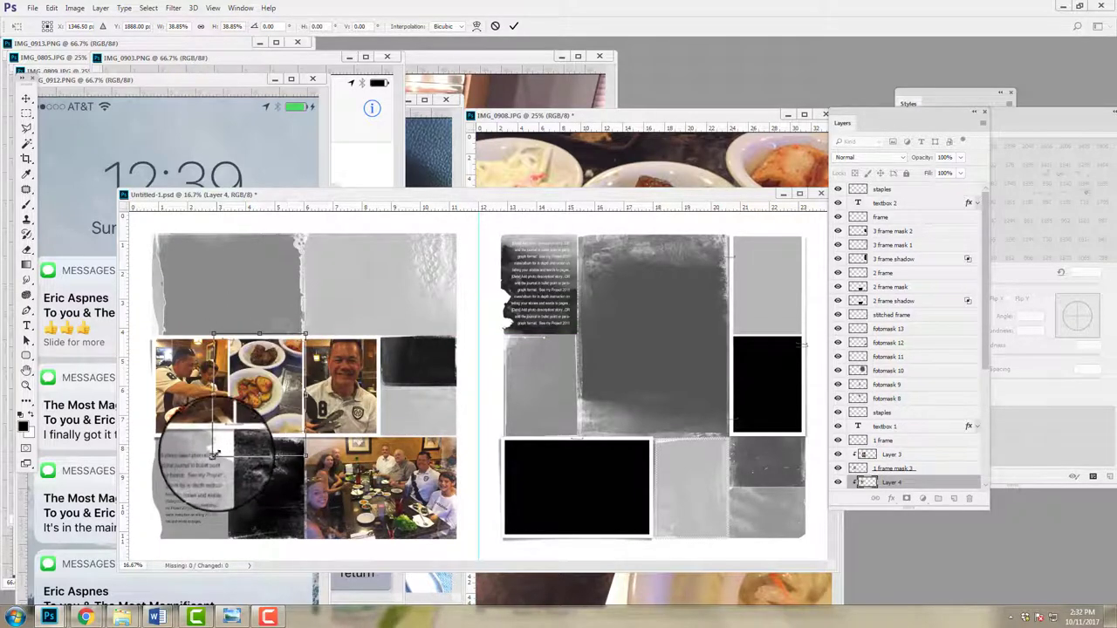
pyautogui.moveTo(213, 455); pyautogui.dragTo(229, 436)
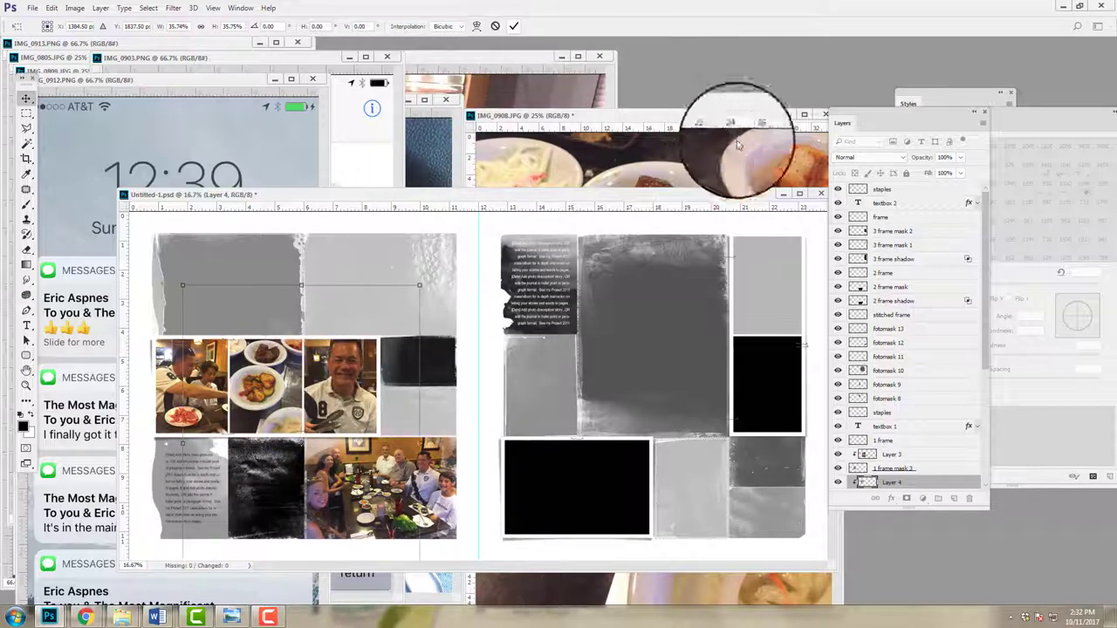
pyautogui.press('Return')
pyautogui.moveTo(737, 144); pyautogui.dragTo(611, 347)
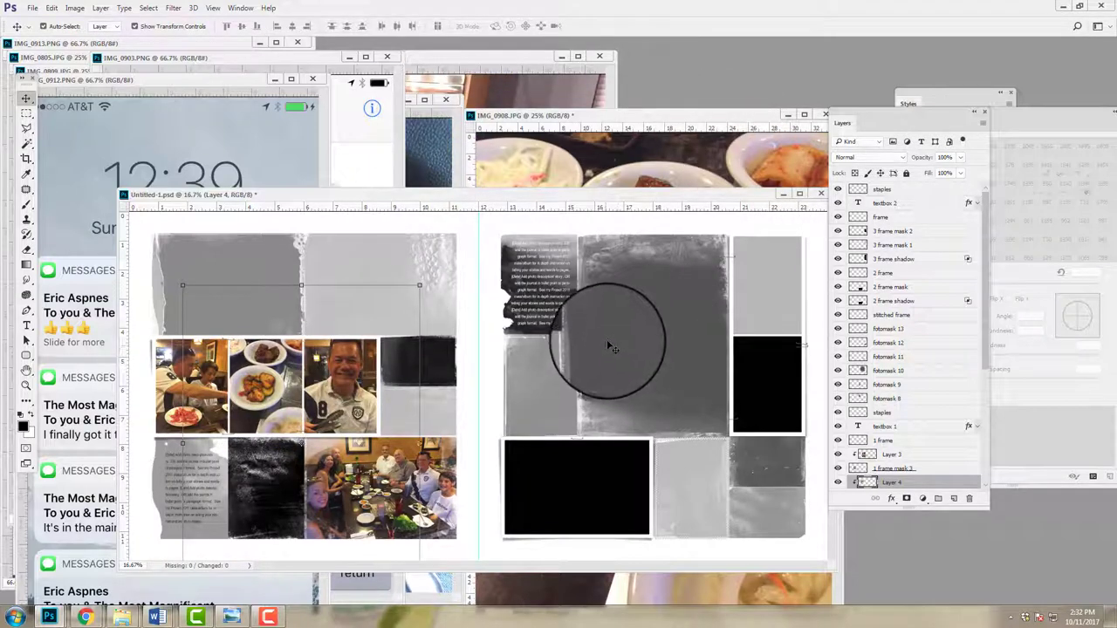
pyautogui.click(636, 115)
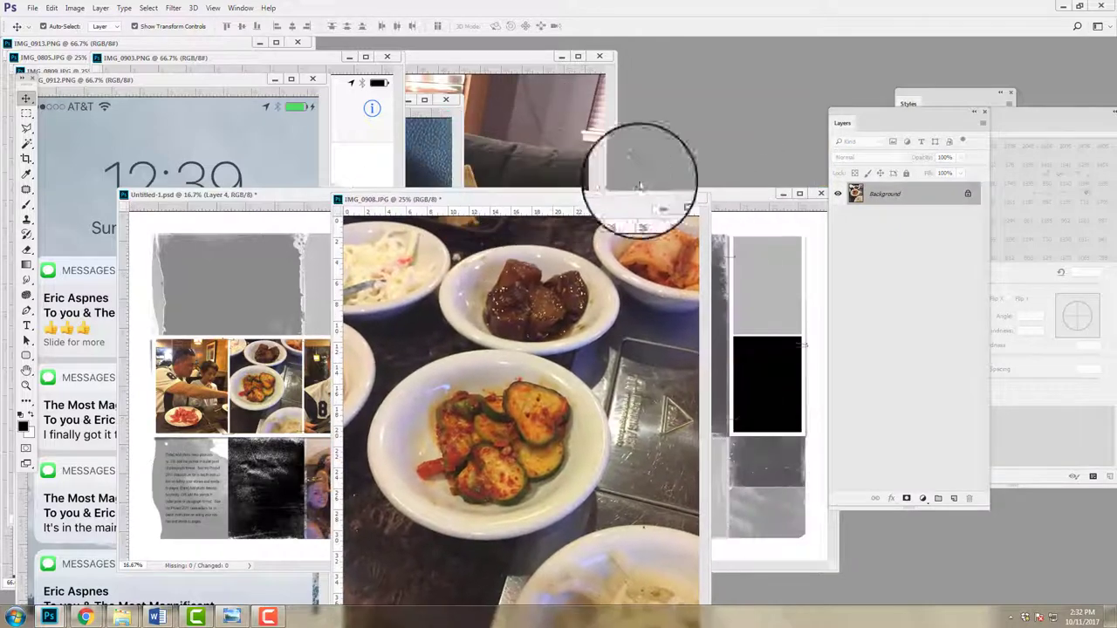
# Look over the messages screenshot, breakfast, tree and IMG_0884 photos, moving windows aside
pyautogui.click(694, 200)
pyautogui.click(349, 162)
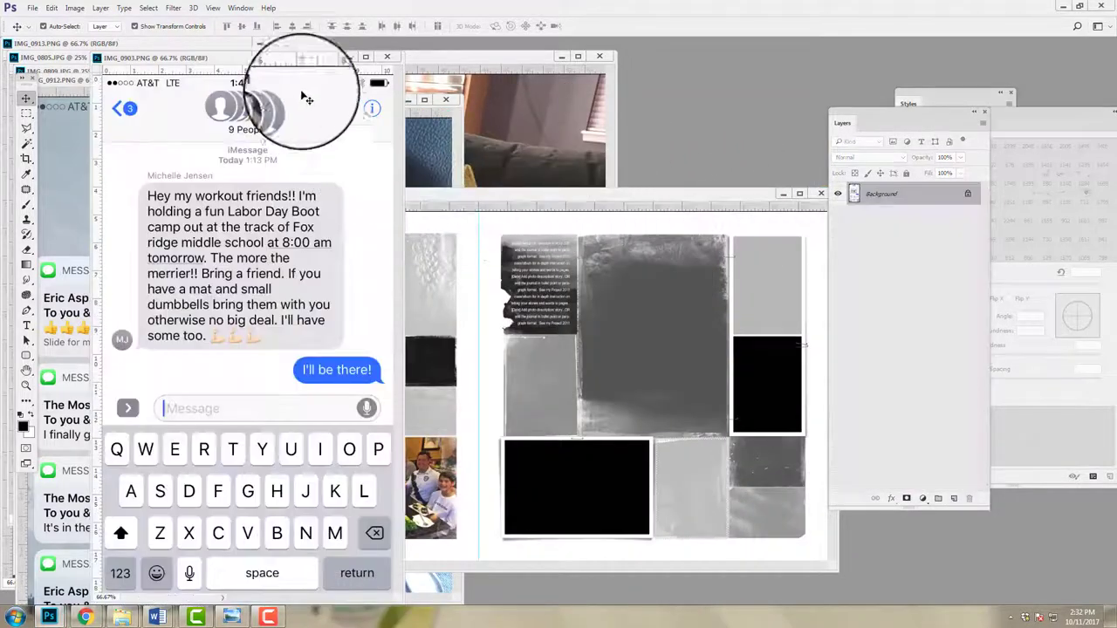
pyautogui.moveTo(298, 63); pyautogui.dragTo(220, 90)
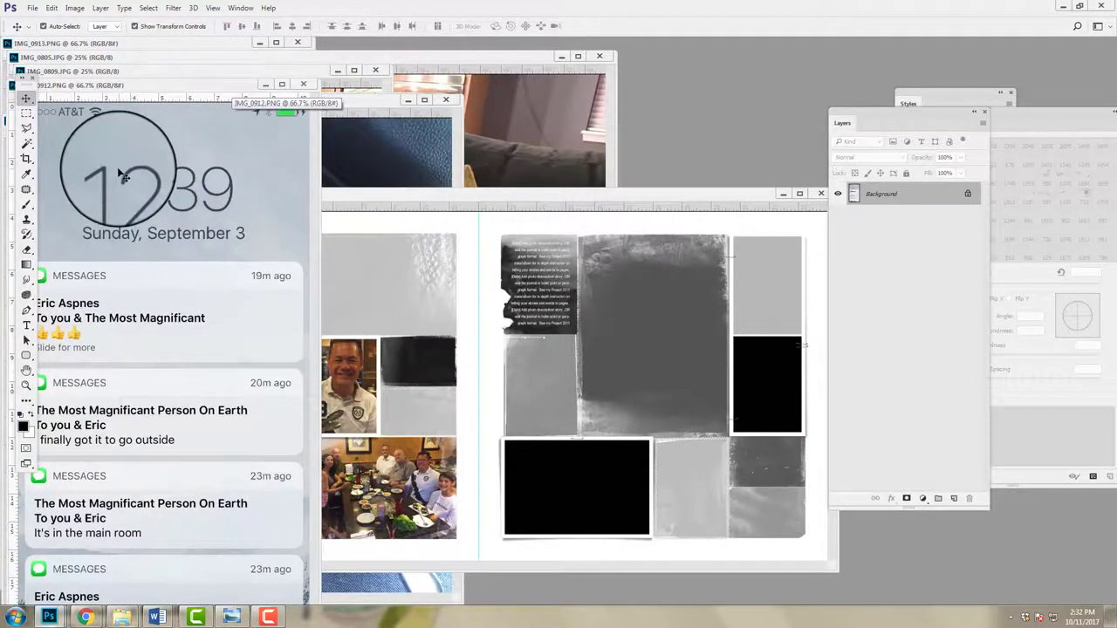
pyautogui.click(368, 206)
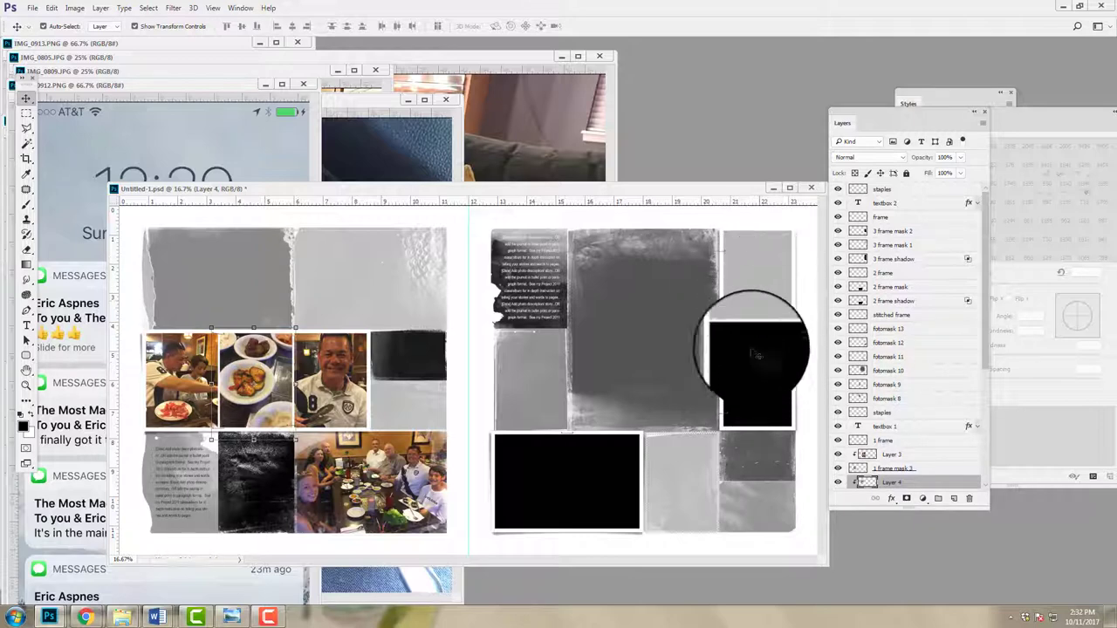
pyautogui.click(386, 159)
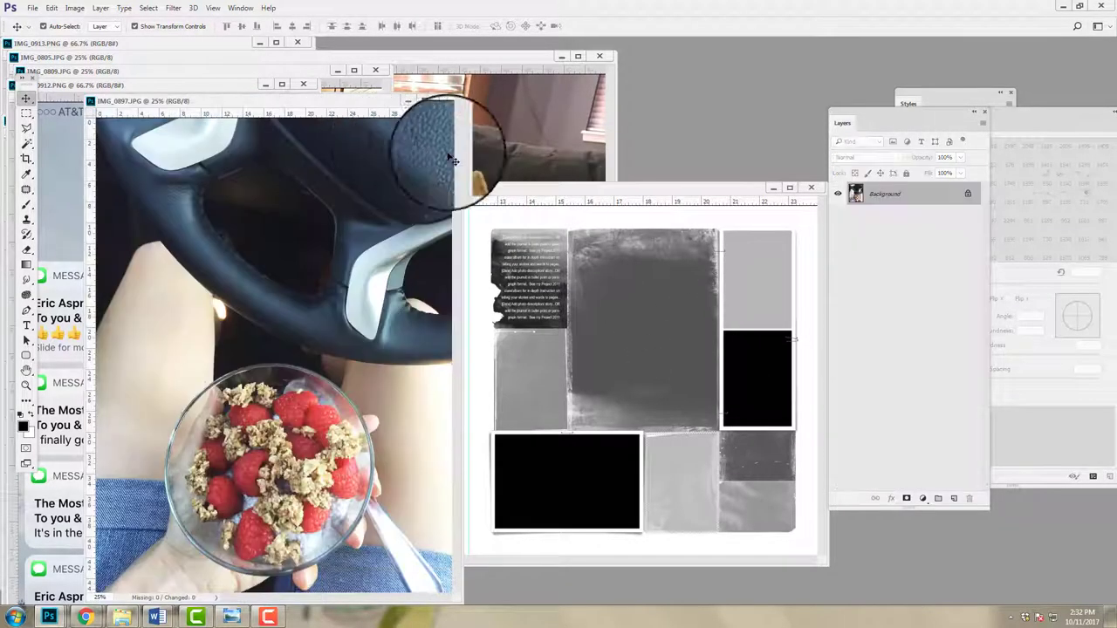
pyautogui.click(373, 75)
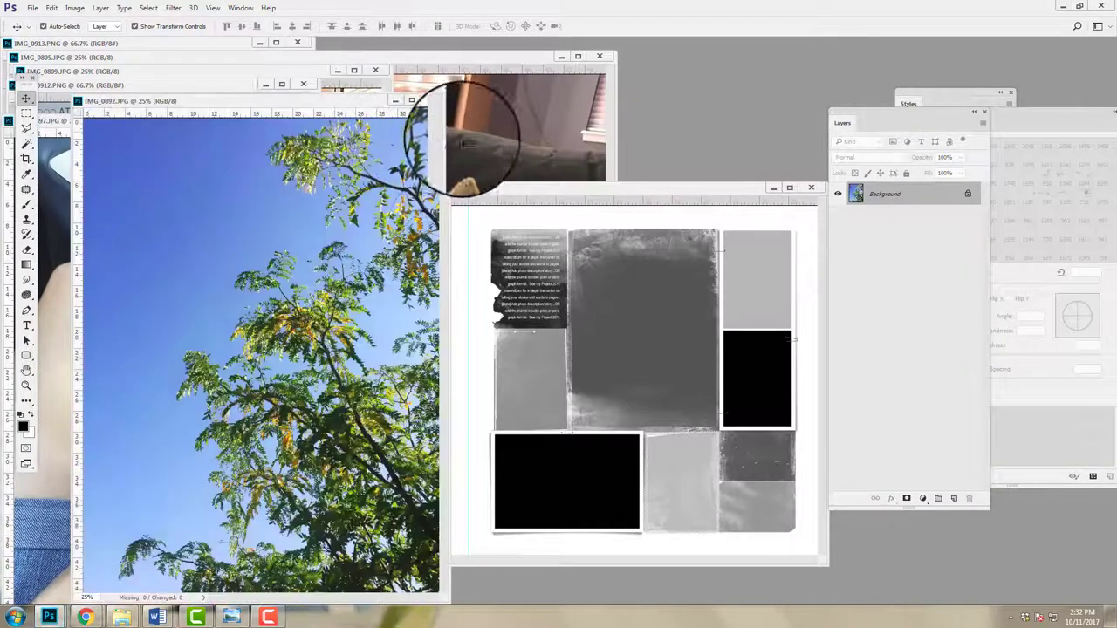
pyautogui.moveTo(346, 101); pyautogui.dragTo(222, 111)
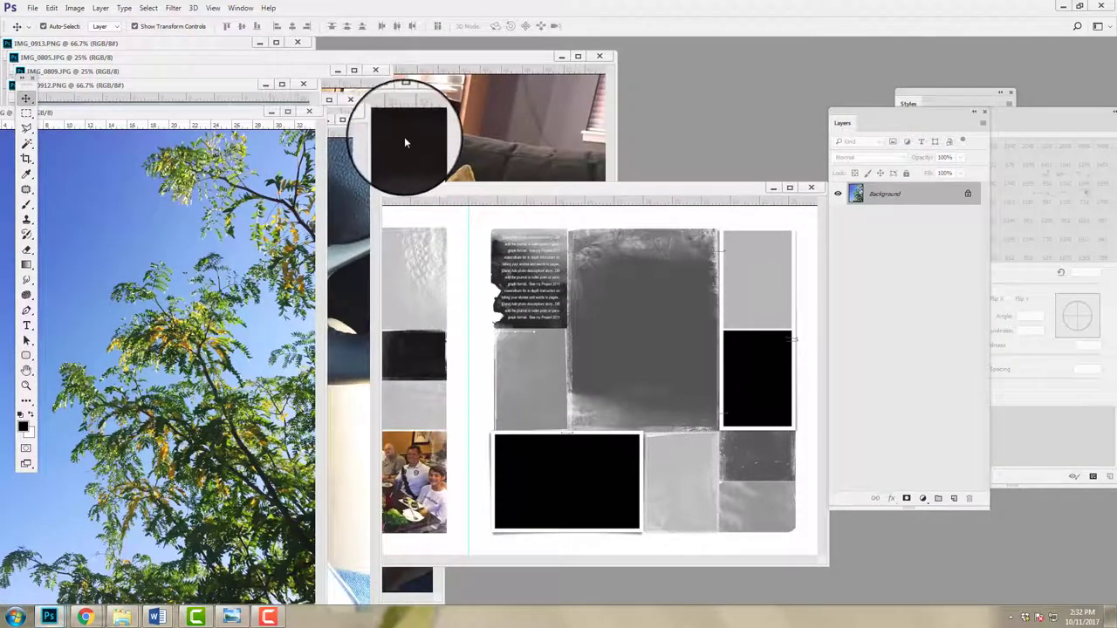
pyautogui.click(404, 142)
# Return the Untitled-1.psd layout to the front, then switch to the photo folder window
pyautogui.click(591, 196)
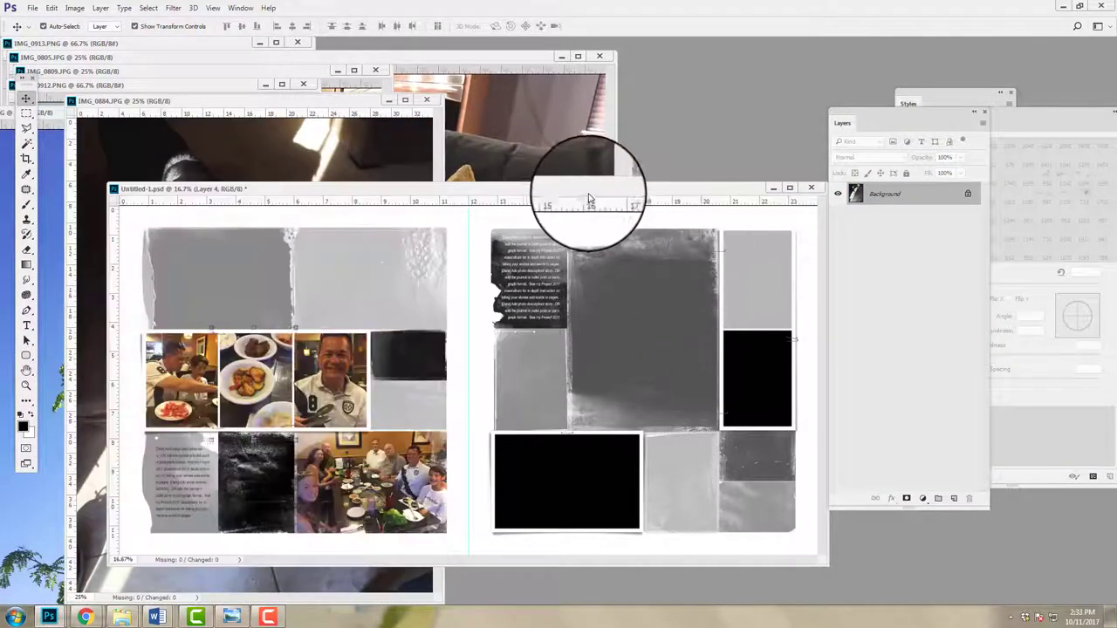
pyautogui.moveTo(589, 199); pyautogui.dragTo(609, 180)
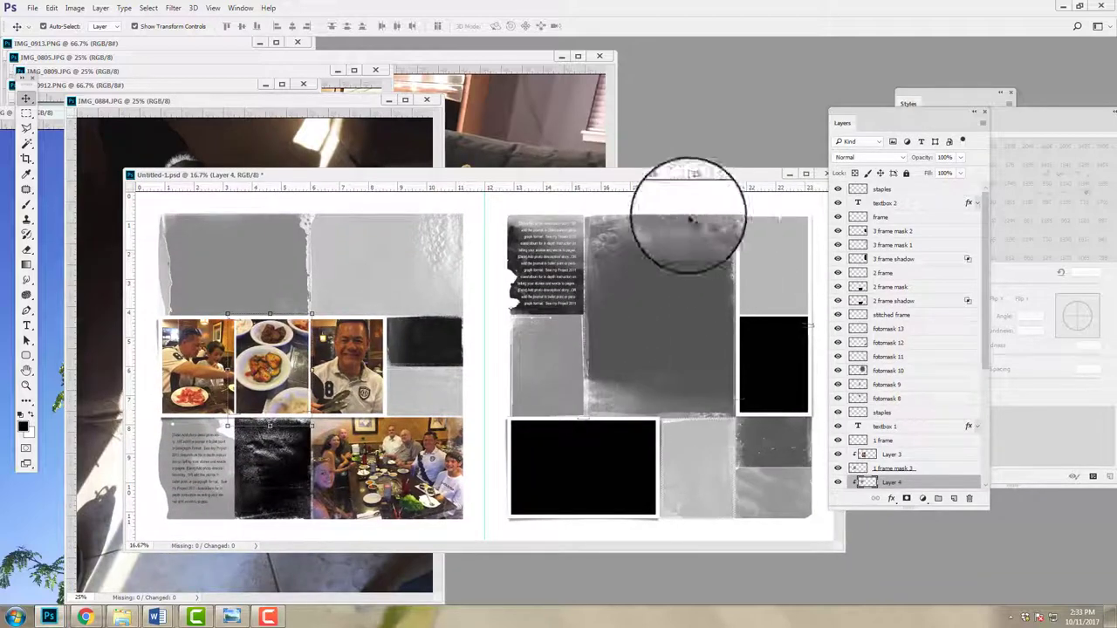
pyautogui.moveTo(122, 617)
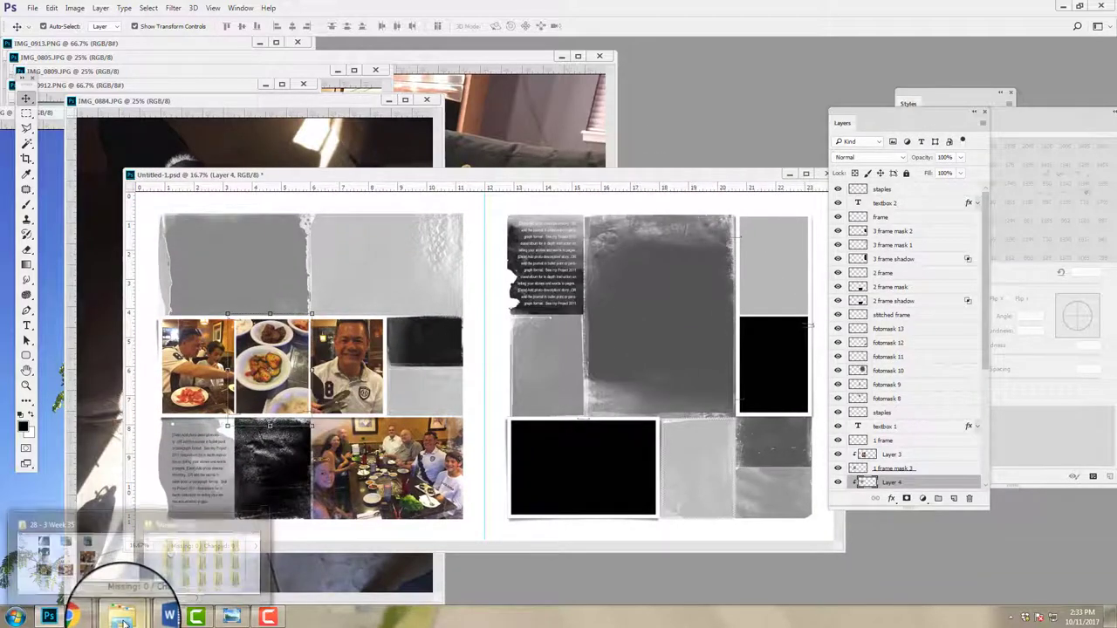
pyautogui.click(96, 553)
# Preview IMG_0866 and IMG_0867 in the Week 35 folder, then open IMG_0867 in Photoshop
pyautogui.moveTo(807, 389); pyautogui.dragTo(858, 146)
pyautogui.moveTo(805, 245); pyautogui.dragTo(806, 249)
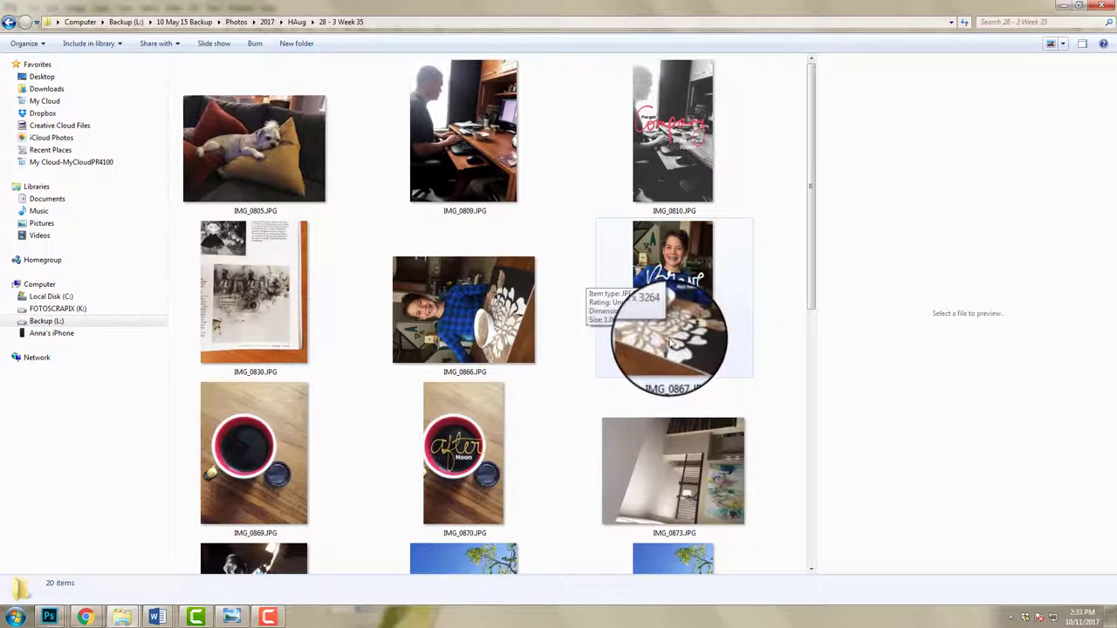
pyautogui.click(467, 321)
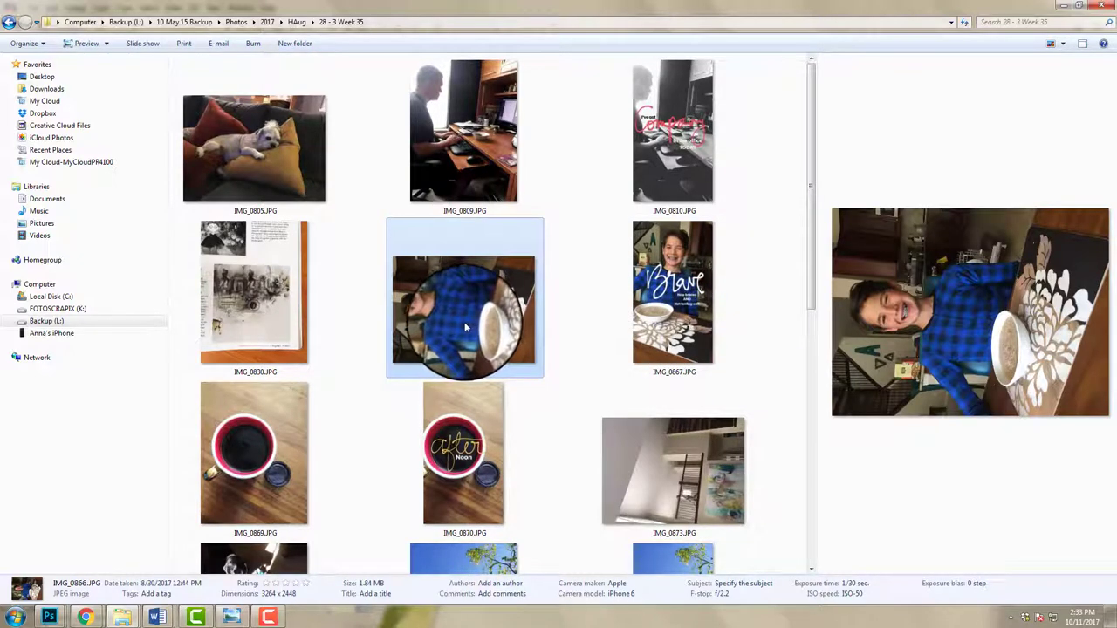
pyautogui.click(692, 323)
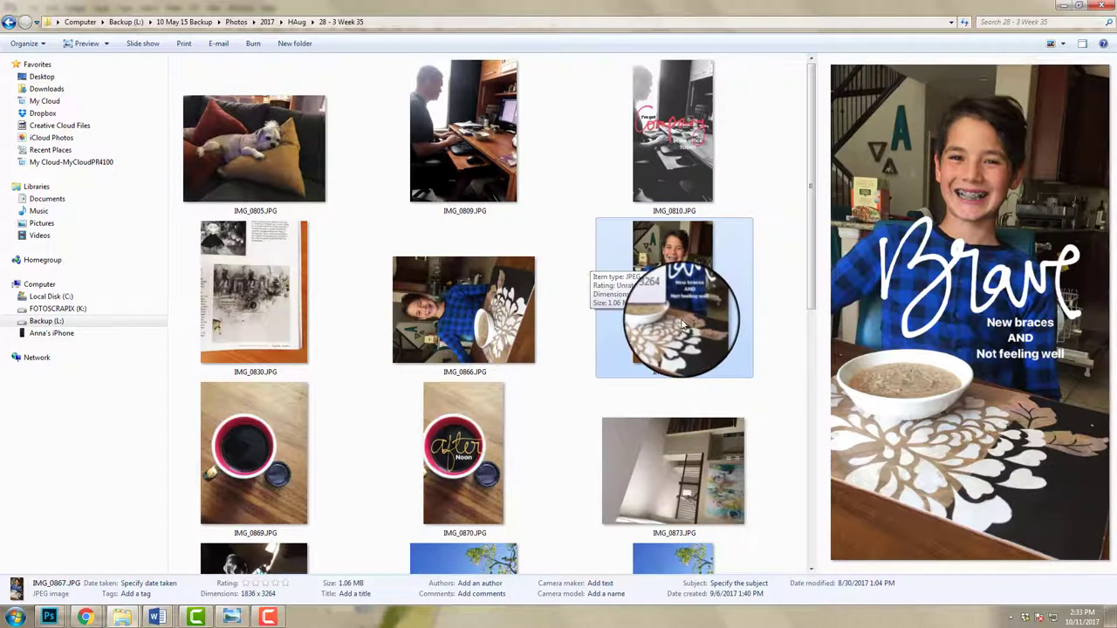
pyautogui.moveTo(685, 324); pyautogui.dragTo(708, 111)
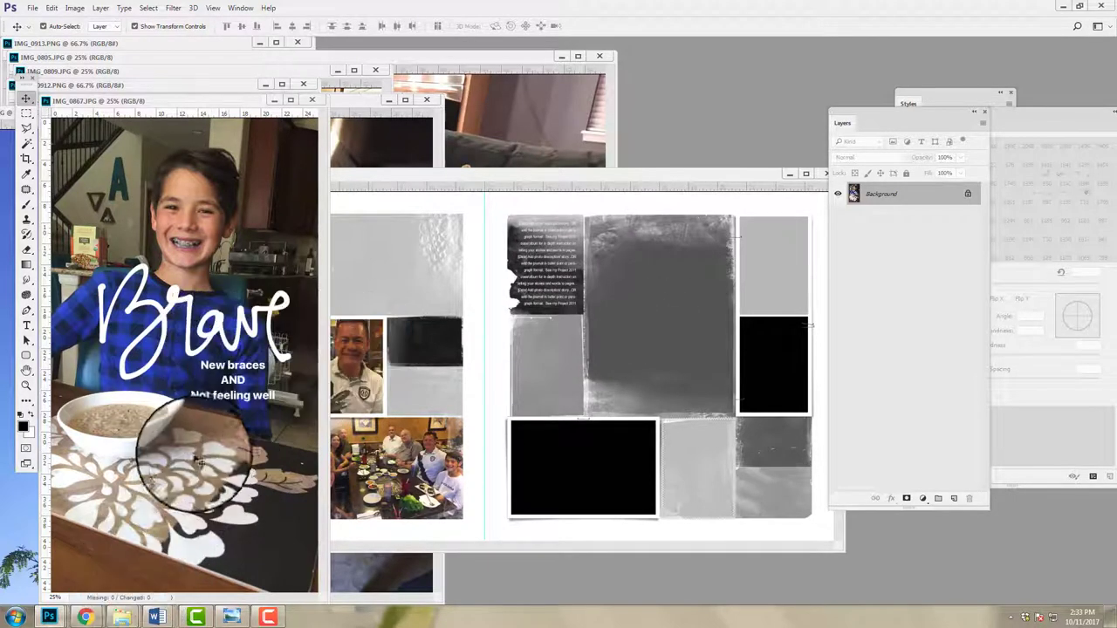
# Copy the Brave photo into the layout and clip it into the large right-page frame
pyautogui.click(661, 333)
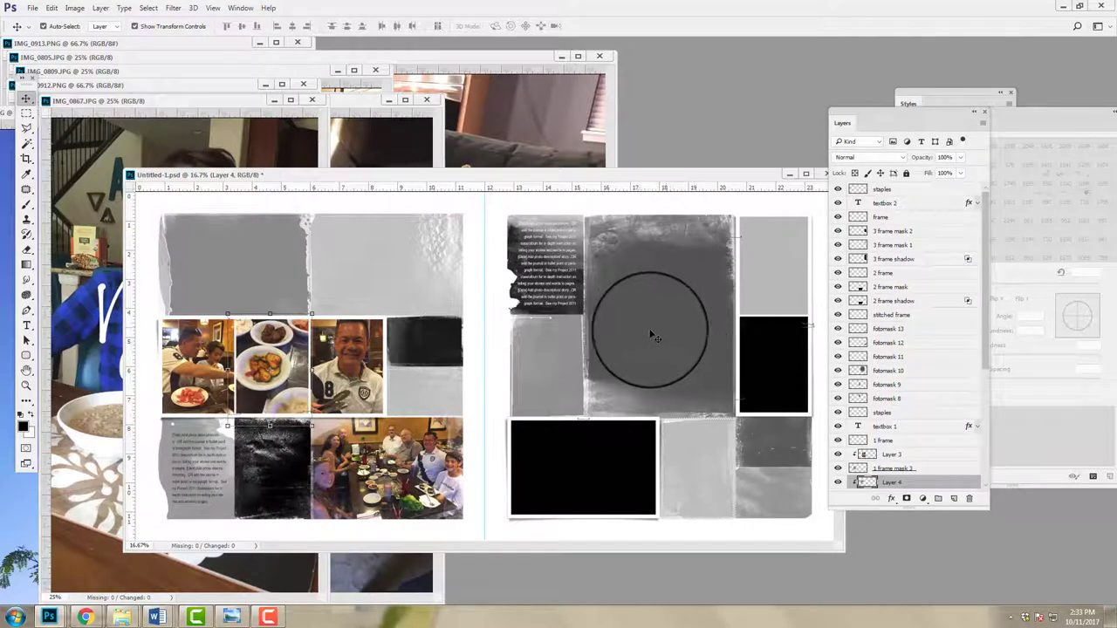
pyautogui.moveTo(103, 307); pyautogui.dragTo(702, 337)
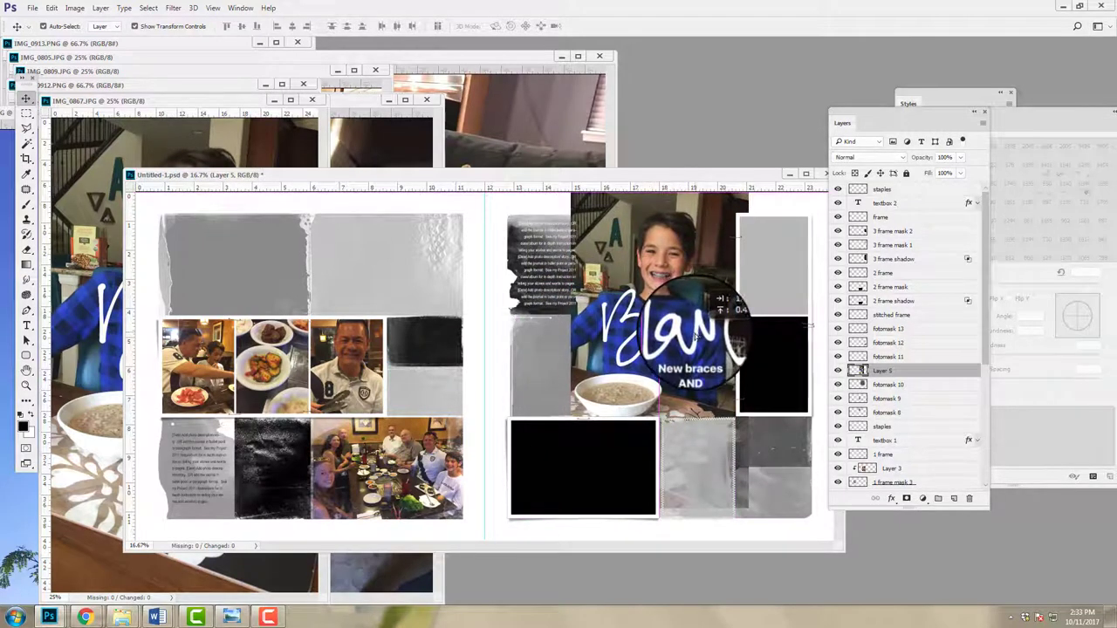
pyautogui.click(100, 10)
pyautogui.click(144, 201)
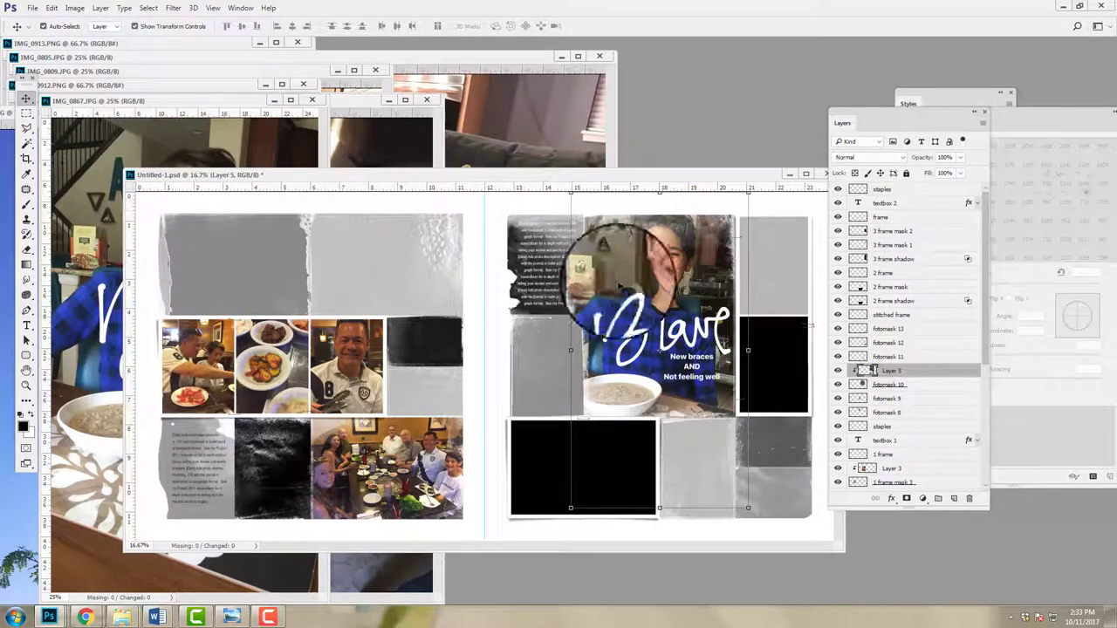
# Scale the Brave photo to about 88% and shift it down to frame the boy's face
pyautogui.moveTo(570, 507); pyautogui.dragTo(581, 488)
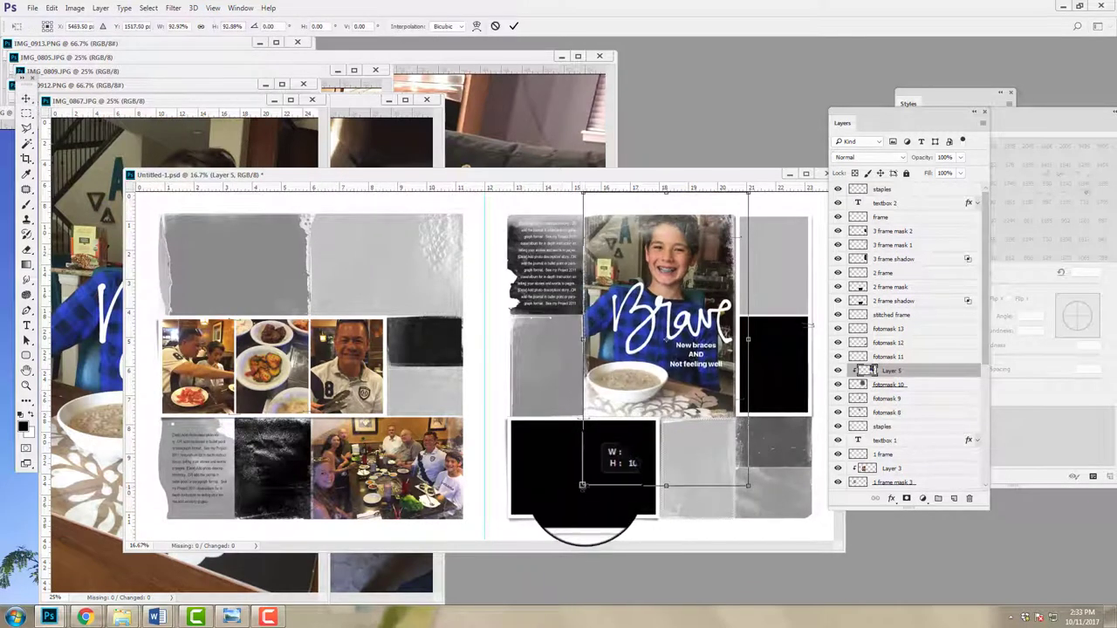
pyautogui.moveTo(748, 488); pyautogui.dragTo(737, 475)
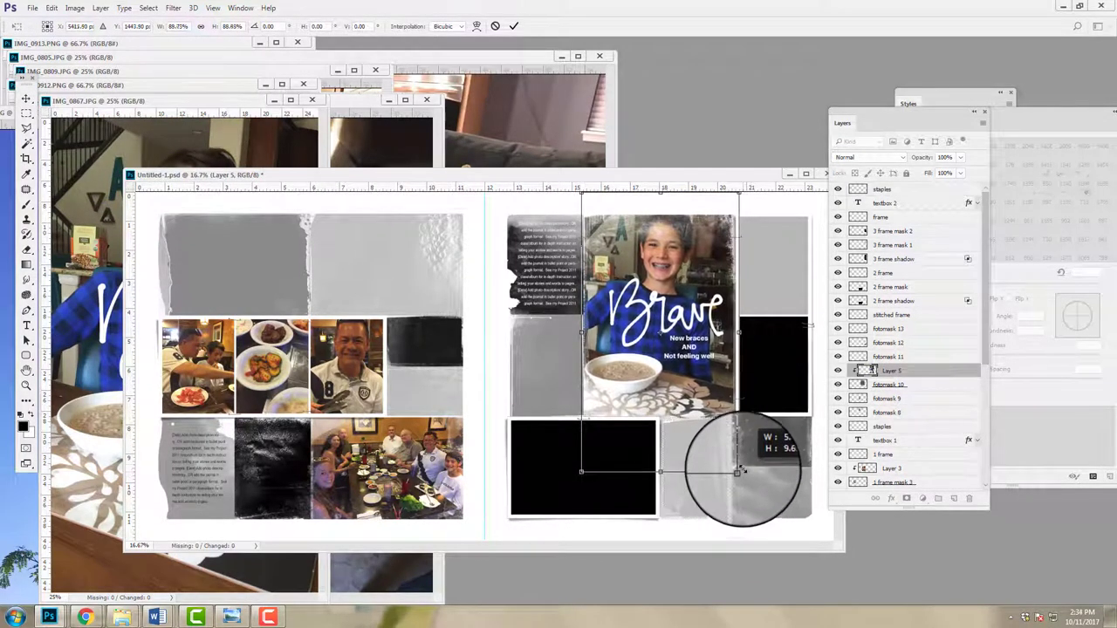
pyautogui.moveTo(680, 261); pyautogui.dragTo(682, 271)
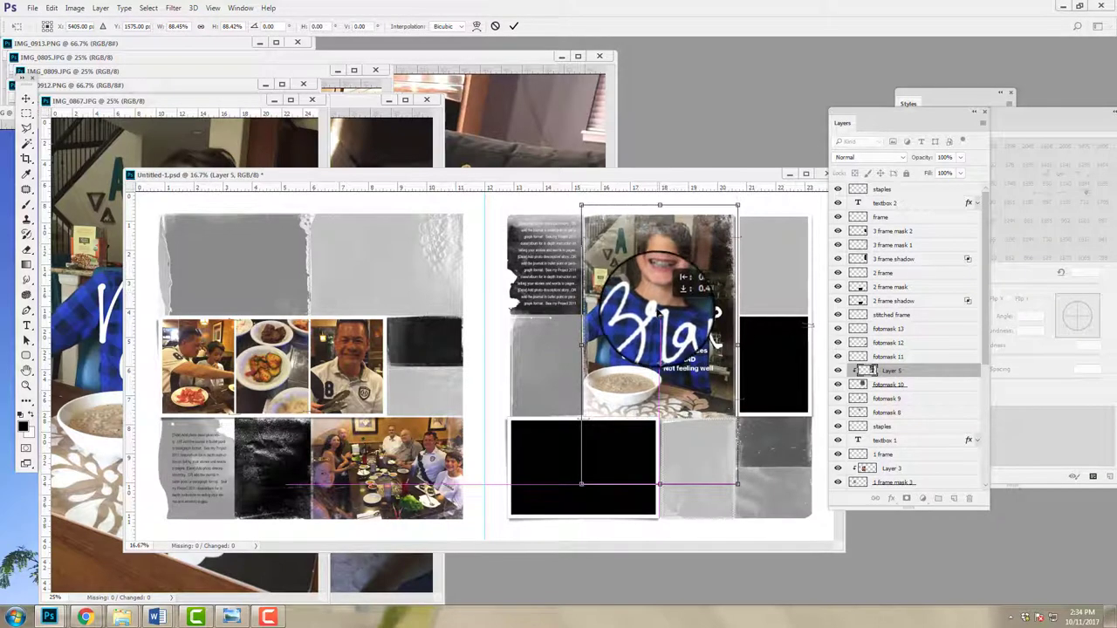
pyautogui.click(513, 25)
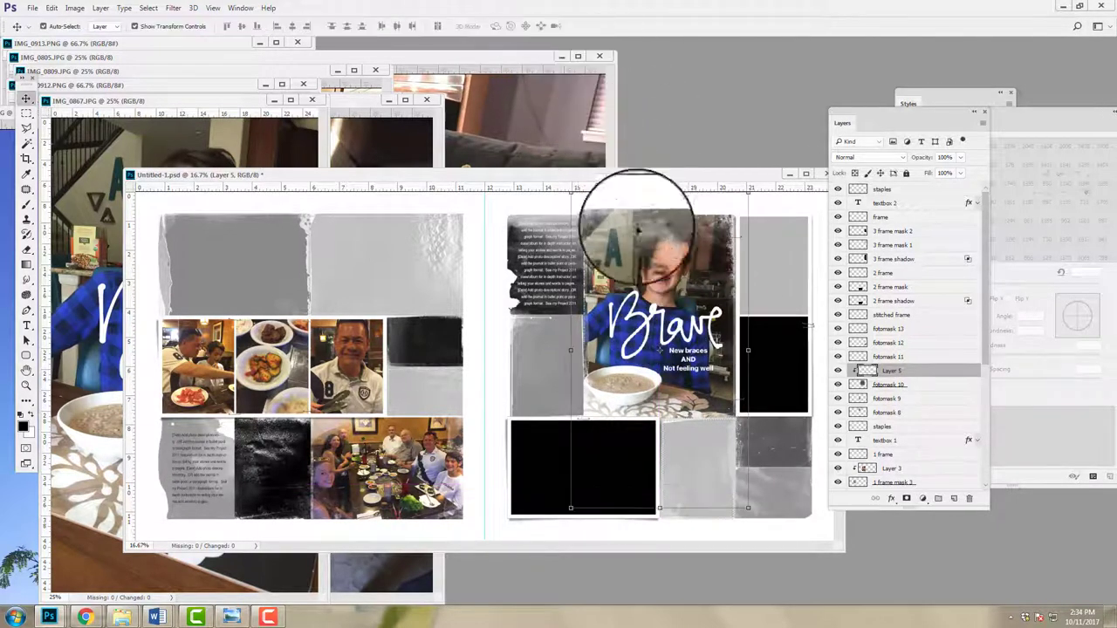
pyautogui.moveTo(637, 230)
pyautogui.mouseDown()
pyautogui.moveTo(602, 239)
pyautogui.moveTo(706, 239)
pyautogui.moveTo(695, 239)
pyautogui.moveTo(653, 360)
pyautogui.moveTo(651, 404)
pyautogui.moveTo(679, 404)
pyautogui.moveTo(607, 398)
pyautogui.mouseUp()
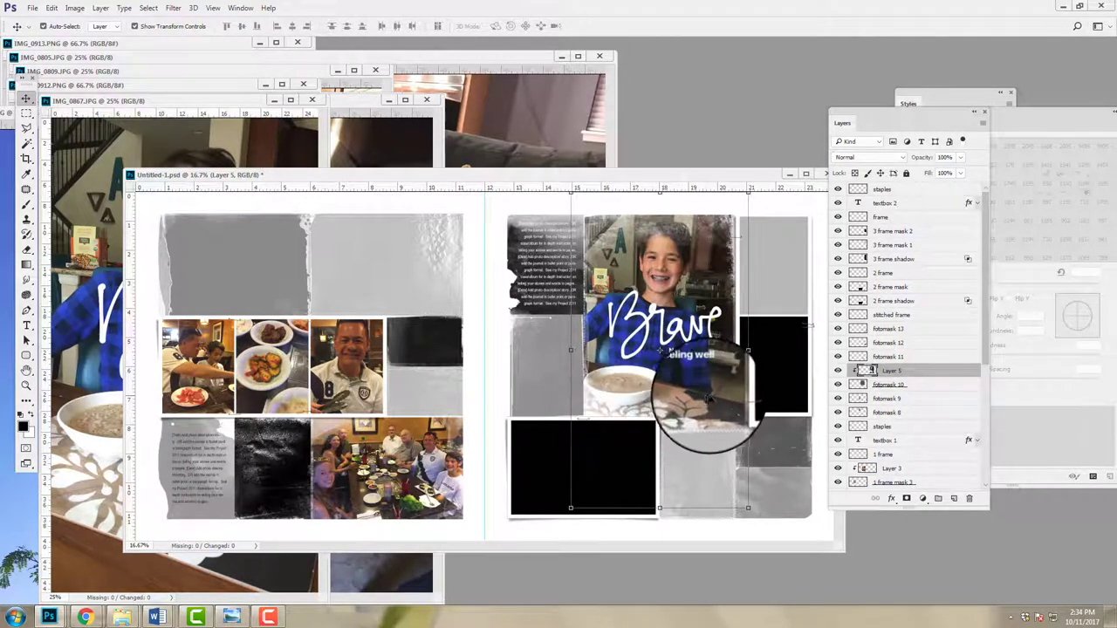
pyautogui.click(863, 385)
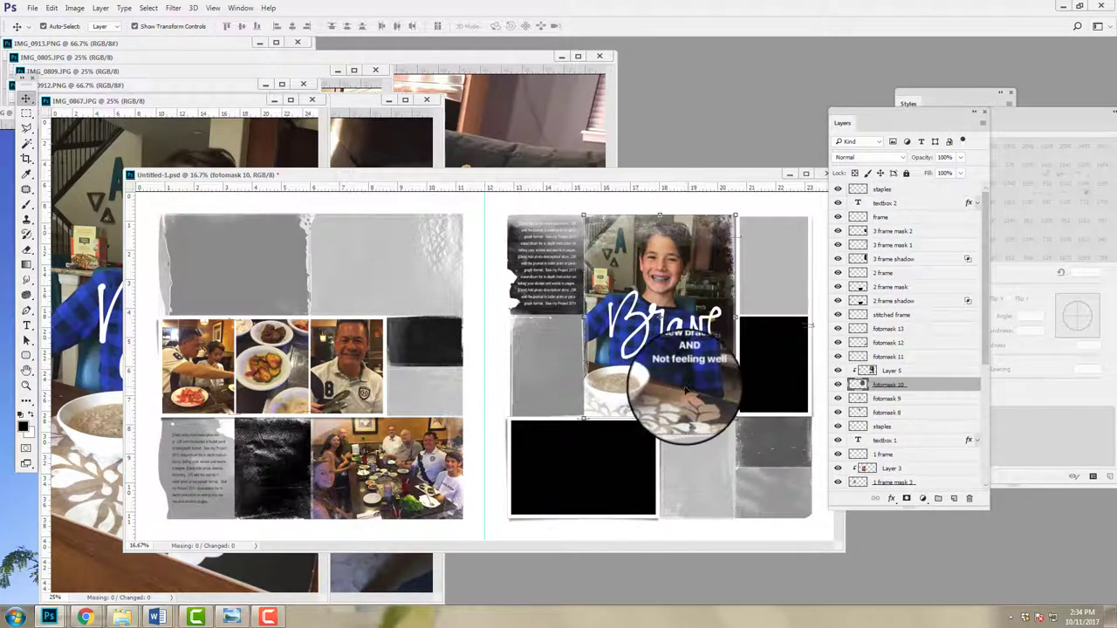
# Flip the fotomask 10 frame vertically
pyautogui.click(54, 8)
pyautogui.moveTo(113, 256)
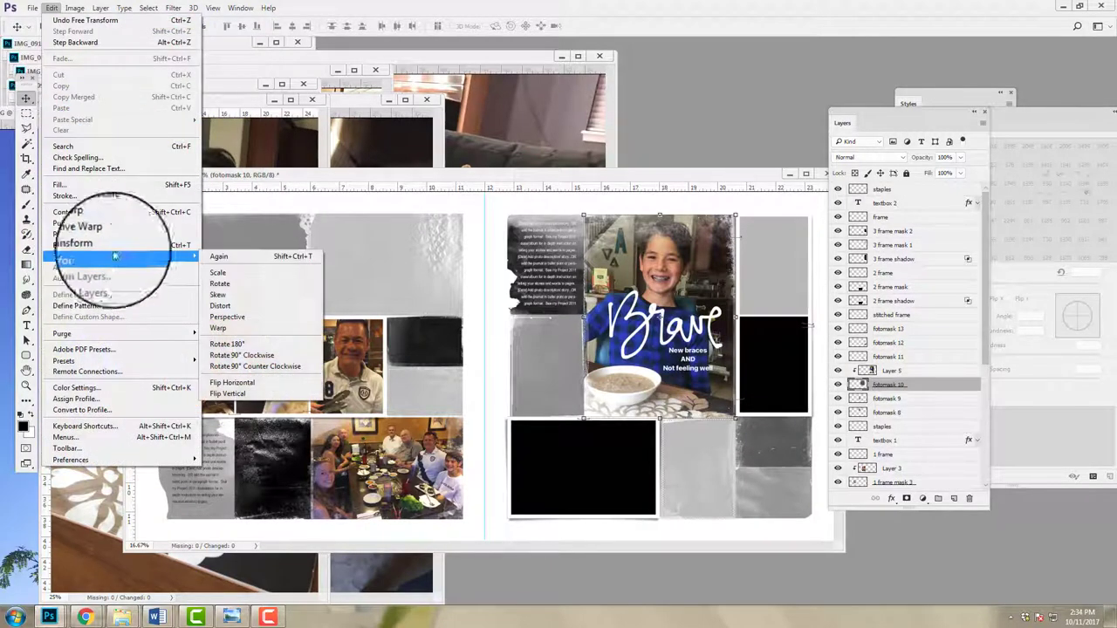
pyautogui.click(233, 394)
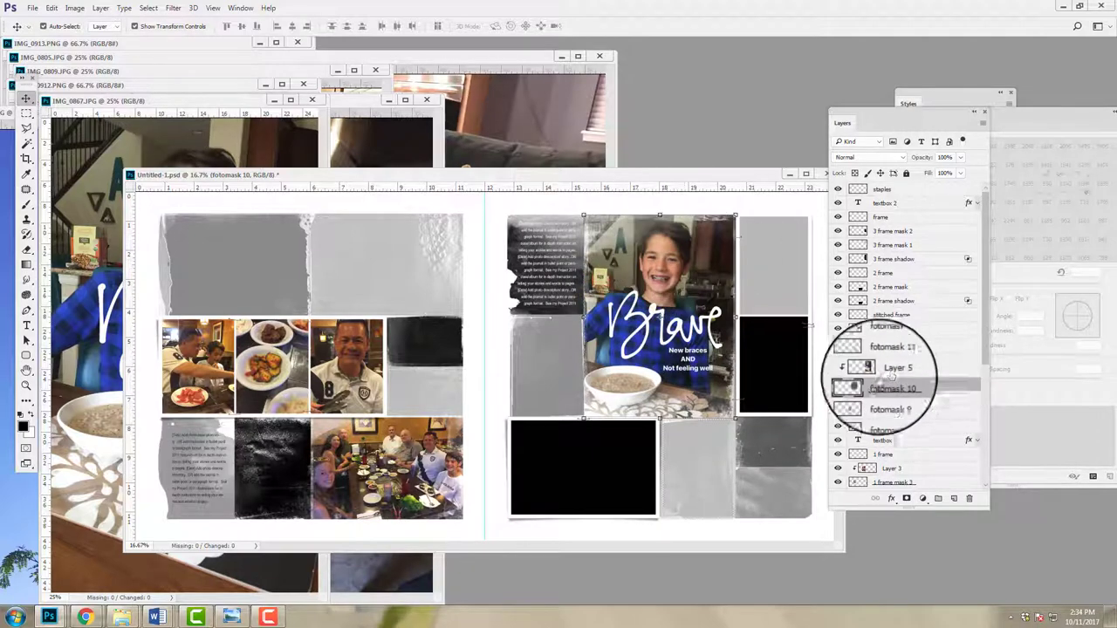
# Test a 1862 brush preset on the mask, undo the stroke, and close IMG_0867
pyautogui.click(27, 206)
pyautogui.click(32, 26)
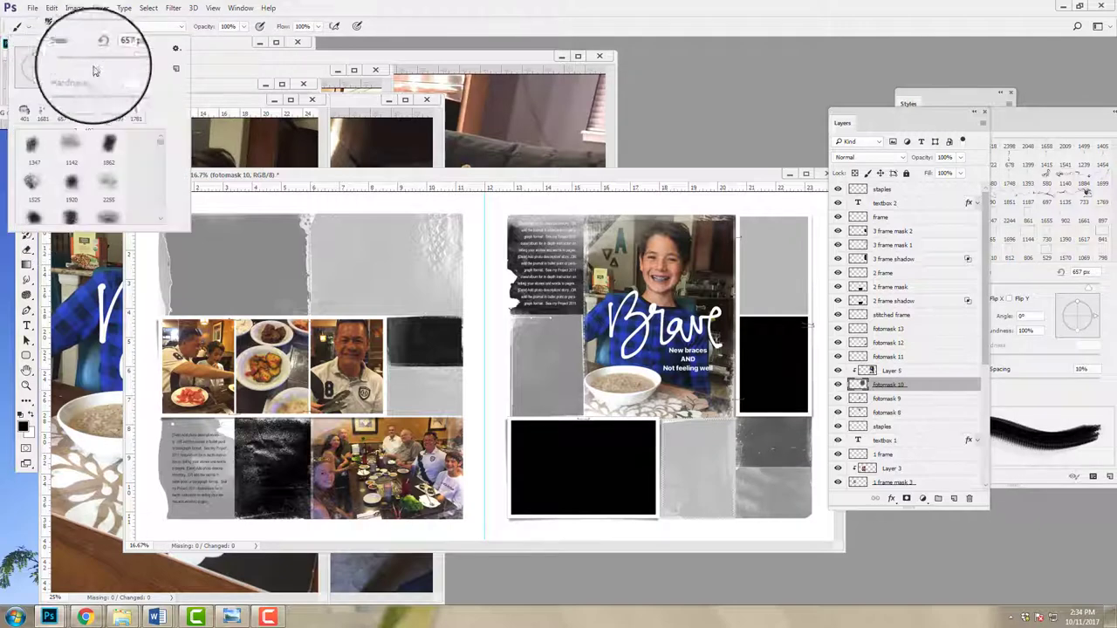
pyautogui.click(117, 154)
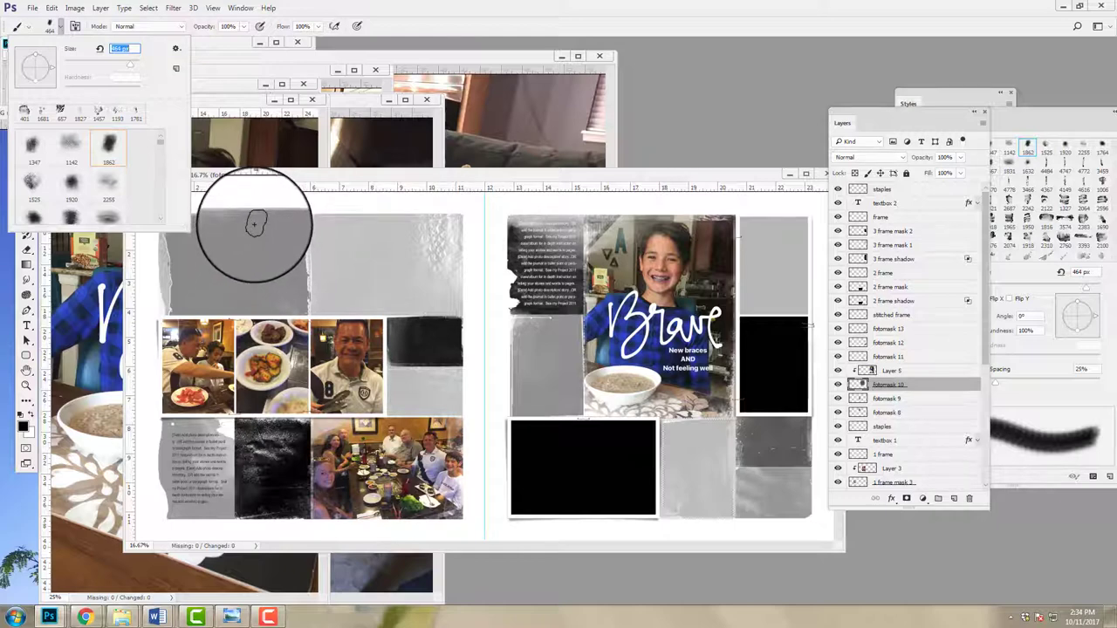
pyautogui.press('Return')
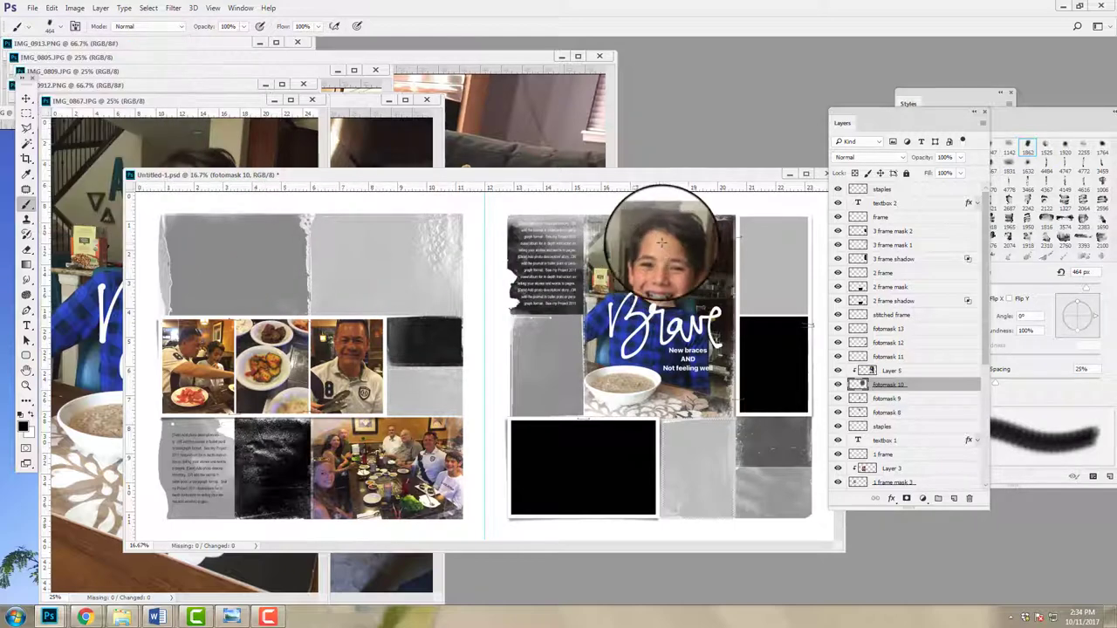
pyautogui.moveTo(663, 246)
pyautogui.mouseDown()
pyautogui.moveTo(673, 250)
pyautogui.moveTo(659, 321)
pyautogui.mouseUp()
pyautogui.hotkey('ctrl', 'z')
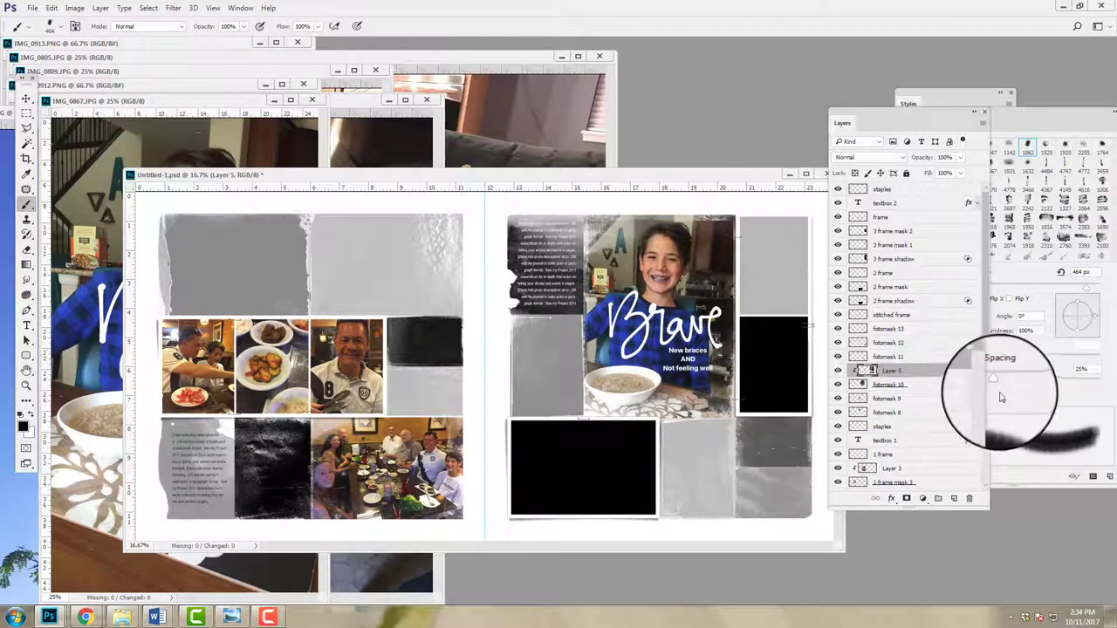
pyautogui.click(239, 100)
pyautogui.click(311, 100)
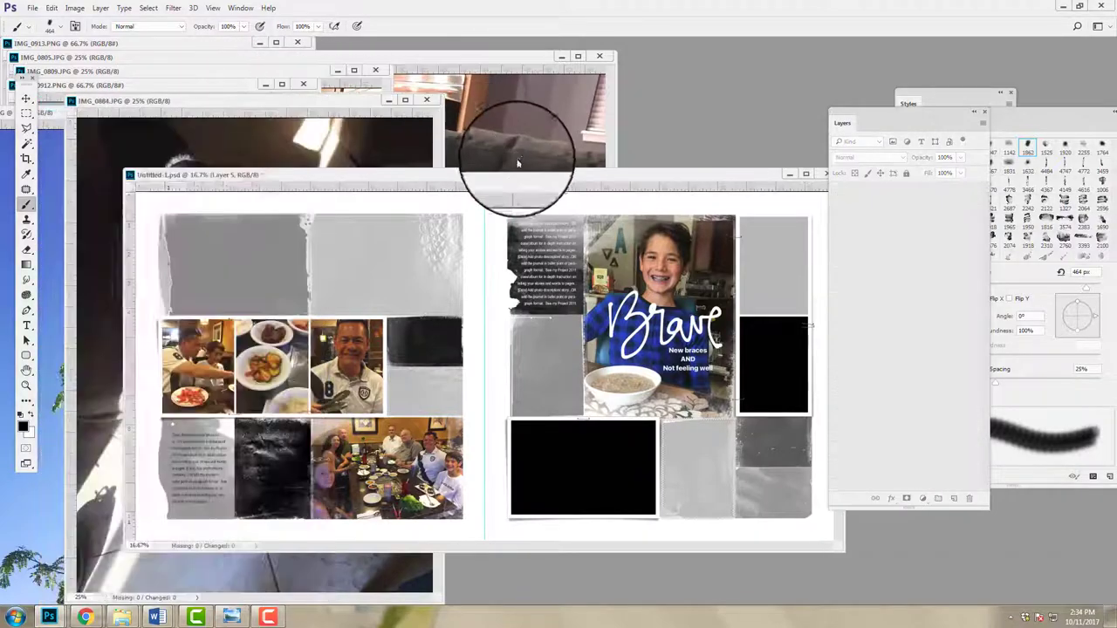
# Rearrange the windows so the IMG_0805 dog-on-couch photo sits below the Untitled-1.psd layout
pyautogui.click(301, 100)
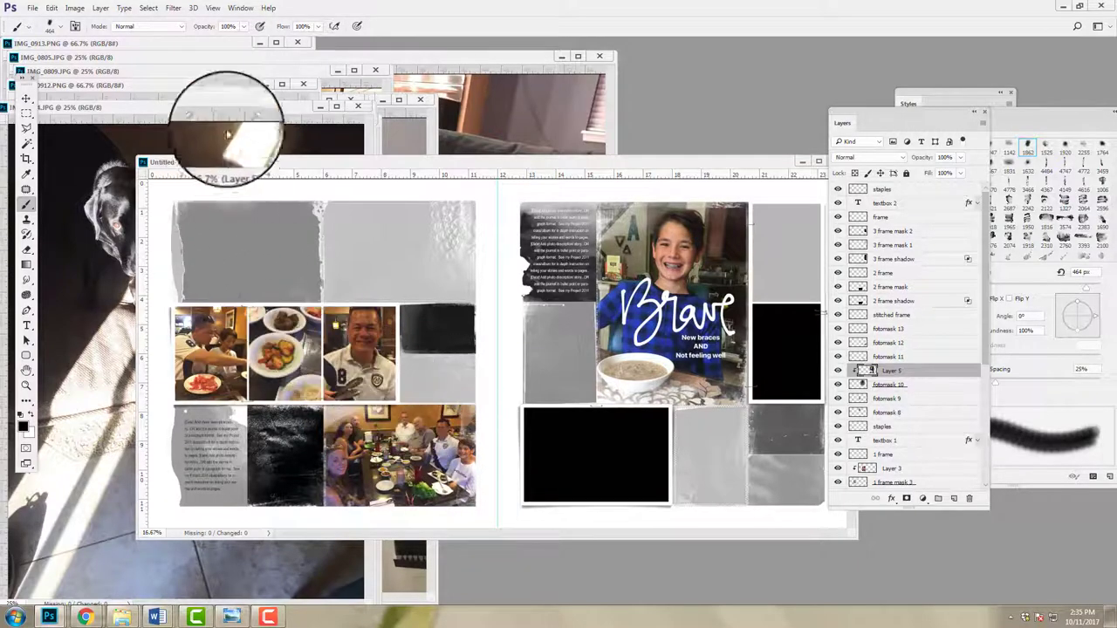
pyautogui.moveTo(200, 117); pyautogui.dragTo(325, 148)
pyautogui.moveTo(389, 162); pyautogui.dragTo(387, 187)
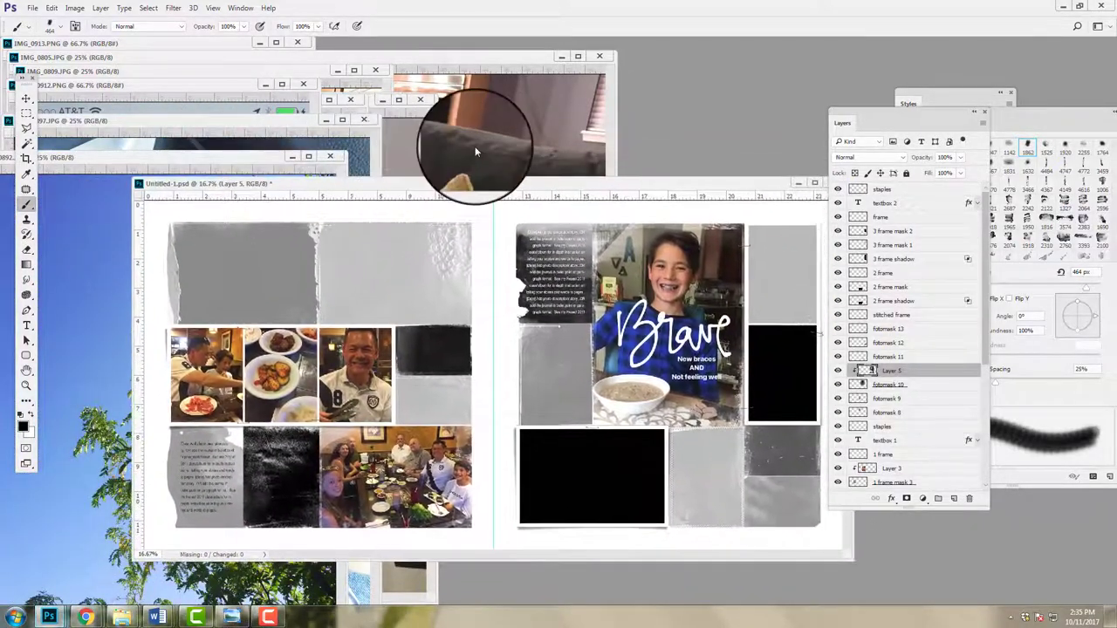
pyautogui.click(462, 150)
pyautogui.moveTo(499, 63); pyautogui.dragTo(517, 106)
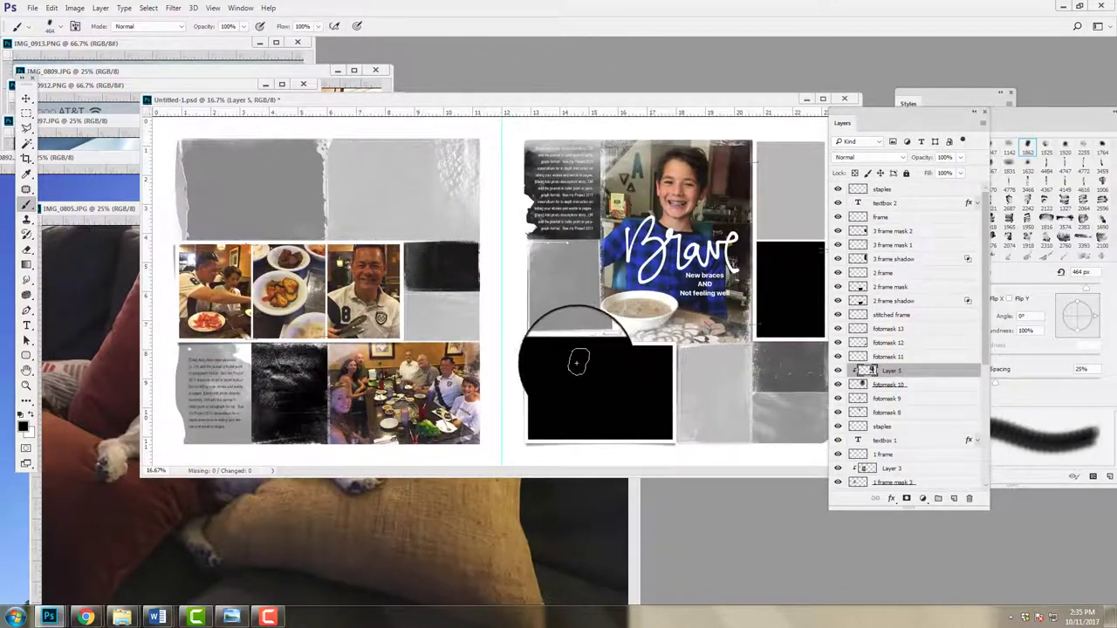
pyautogui.moveTo(113, 202); pyautogui.dragTo(123, 358)
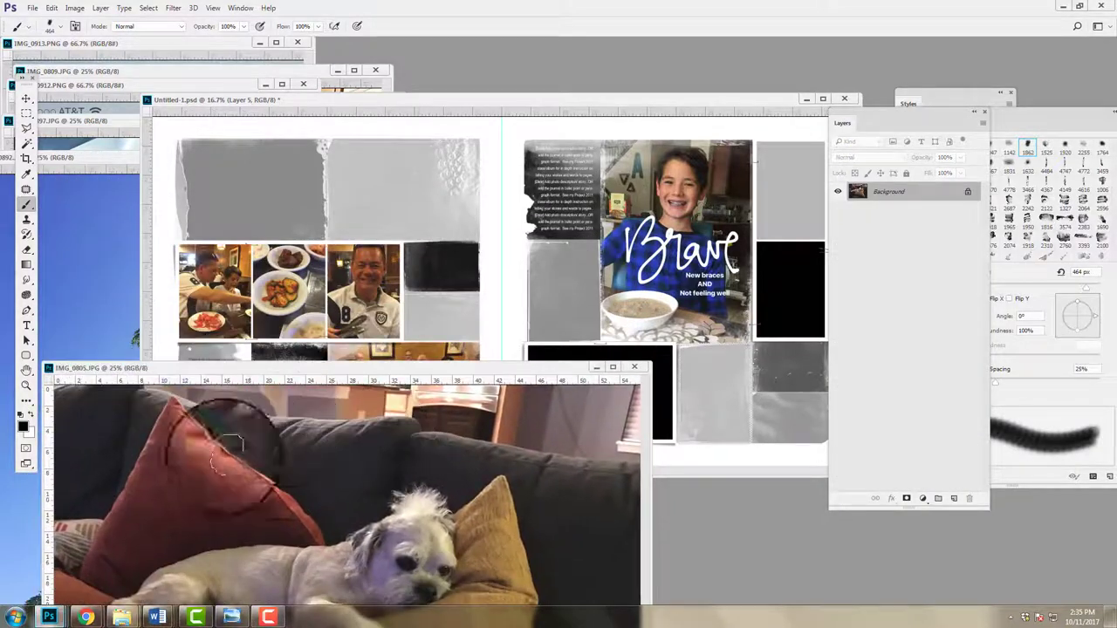
pyautogui.click(363, 106)
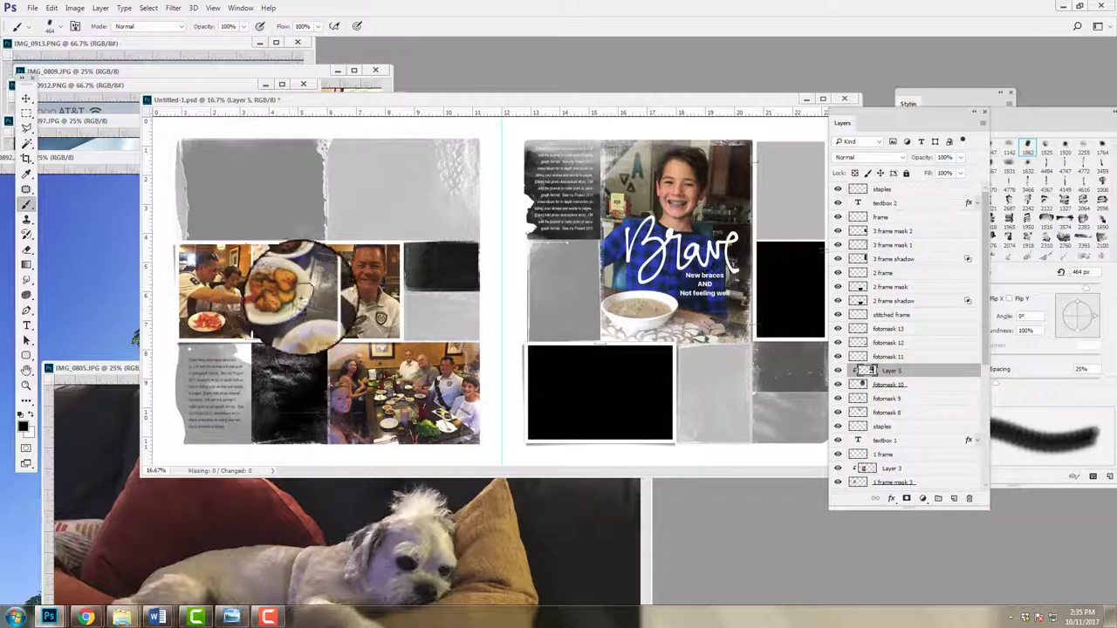
pyautogui.moveTo(298, 298); pyautogui.dragTo(45, 95)
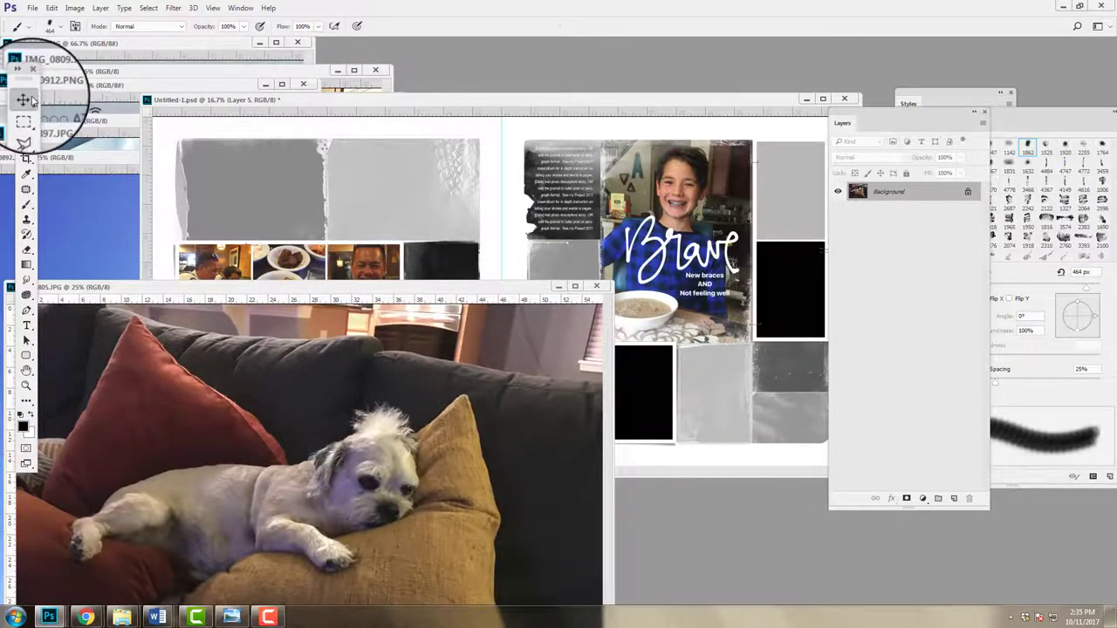
# Copy the dog photo into the layout above the 2 frame mask, deleting a misplaced copy
pyautogui.click(26, 100)
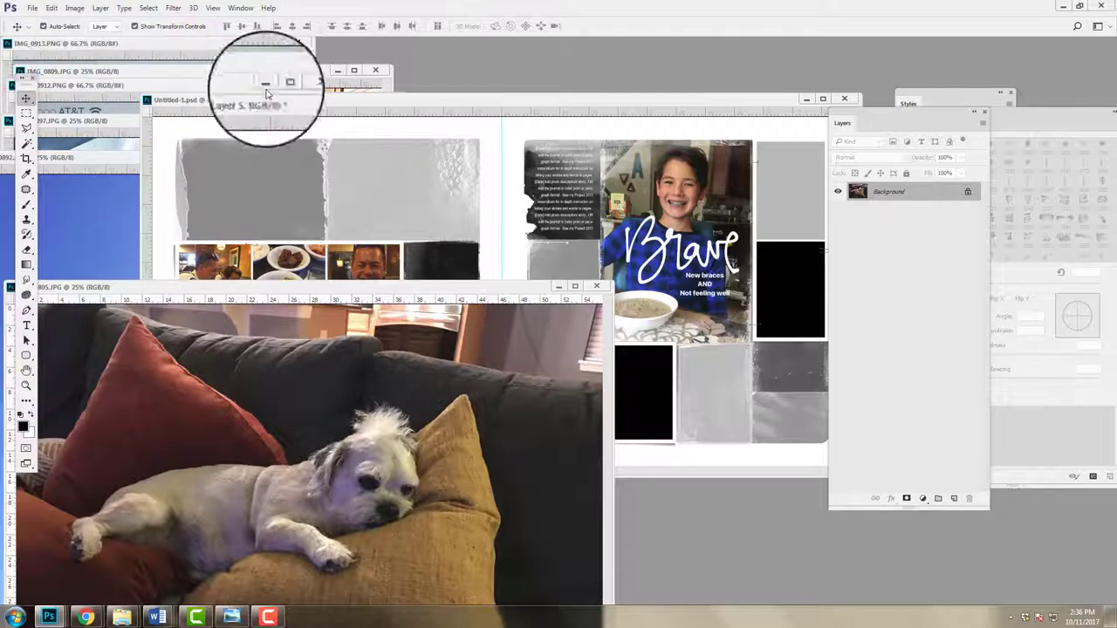
pyautogui.moveTo(332, 103); pyautogui.dragTo(304, 68)
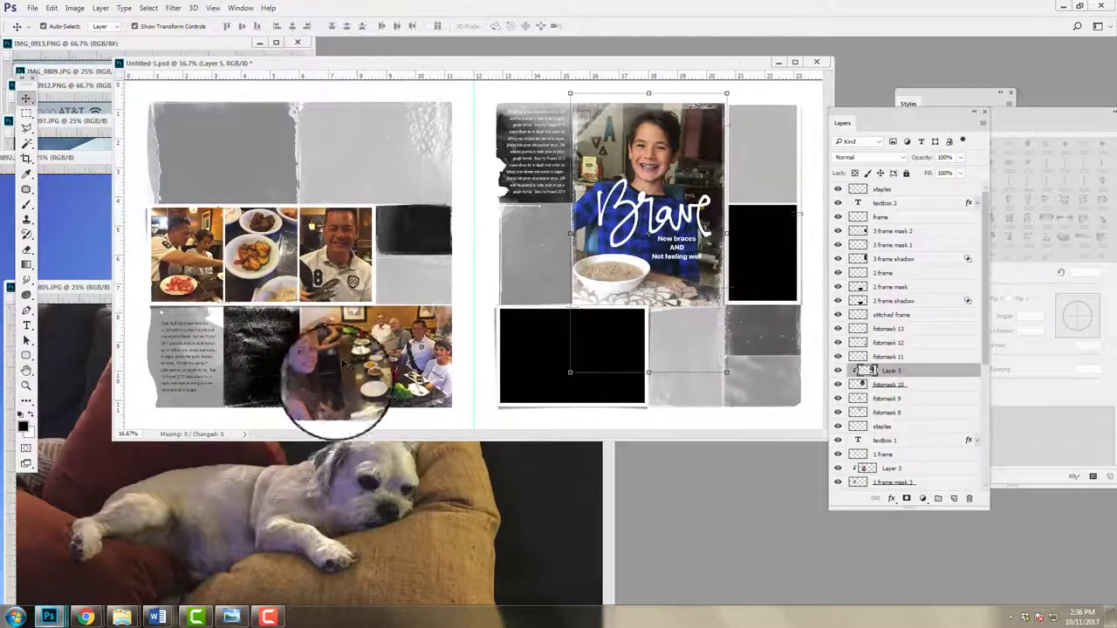
pyautogui.click(386, 436)
pyautogui.moveTo(399, 448); pyautogui.dragTo(606, 365)
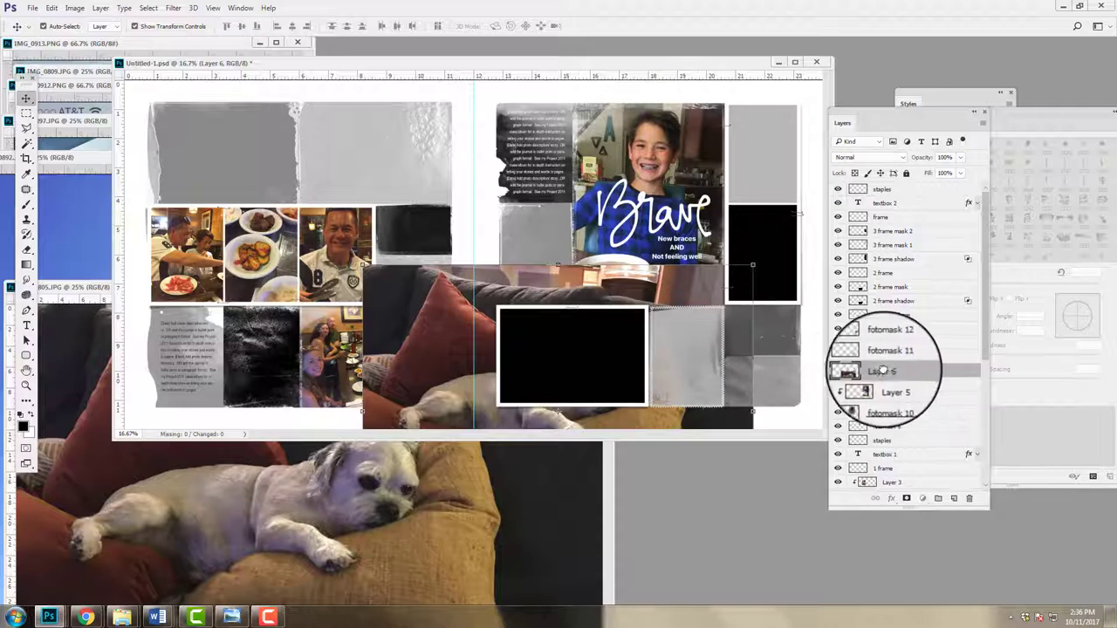
pyautogui.click(969, 499)
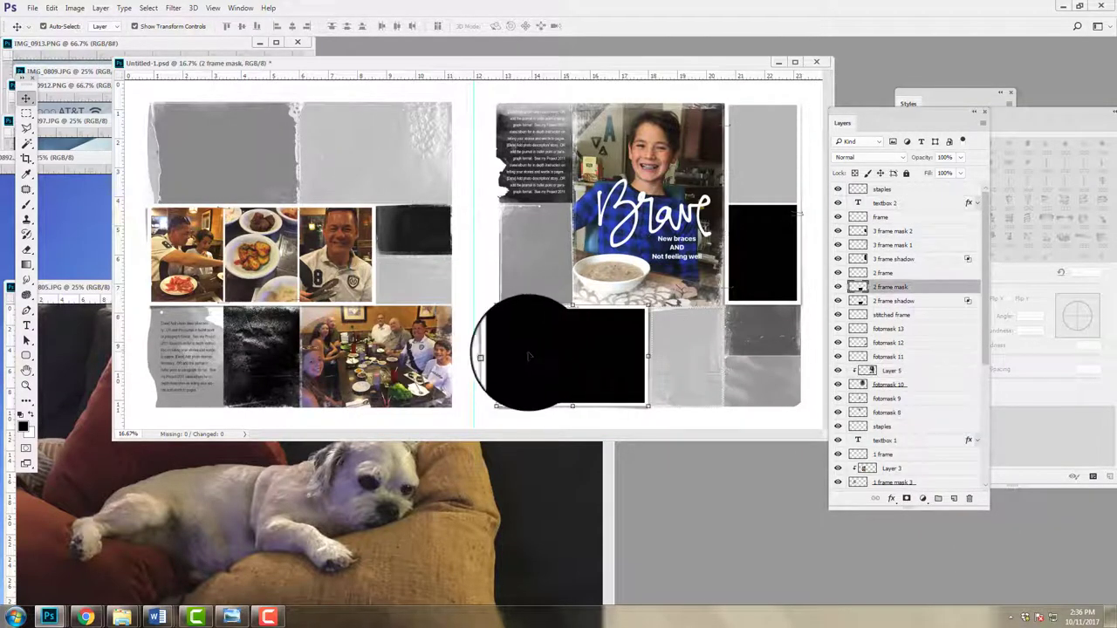
pyautogui.moveTo(388, 450); pyautogui.dragTo(698, 344)
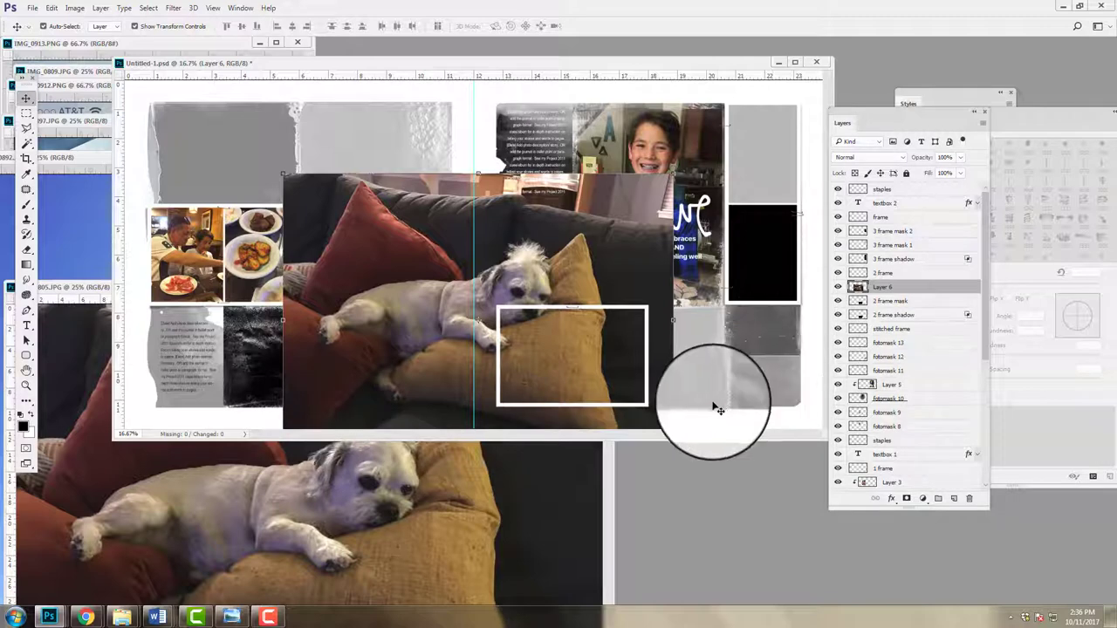
# Scale the dog photo to about 47% and clip it into the frame under the Brave photo
pyautogui.moveTo(672, 172); pyautogui.dragTo(460, 321)
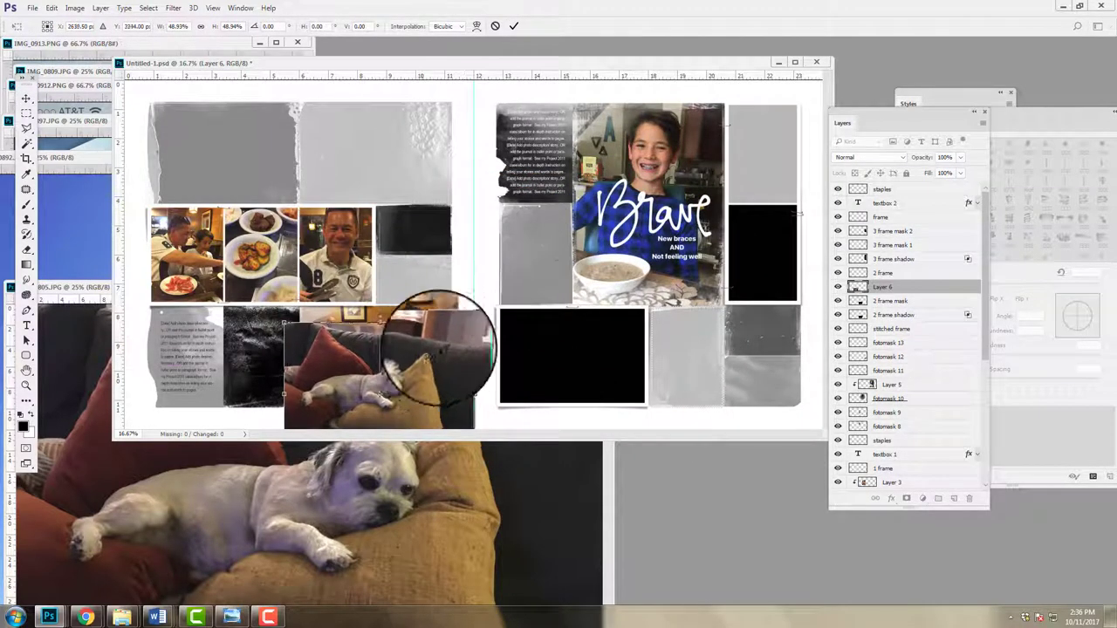
pyautogui.moveTo(419, 354); pyautogui.dragTo(626, 313)
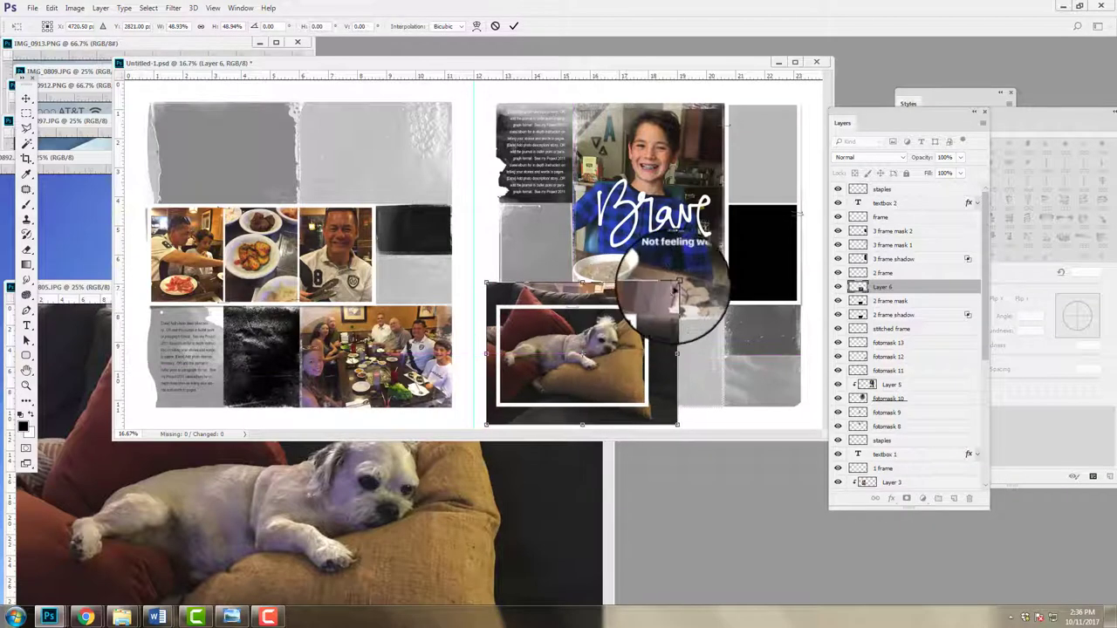
pyautogui.moveTo(676, 284); pyautogui.dragTo(670, 288)
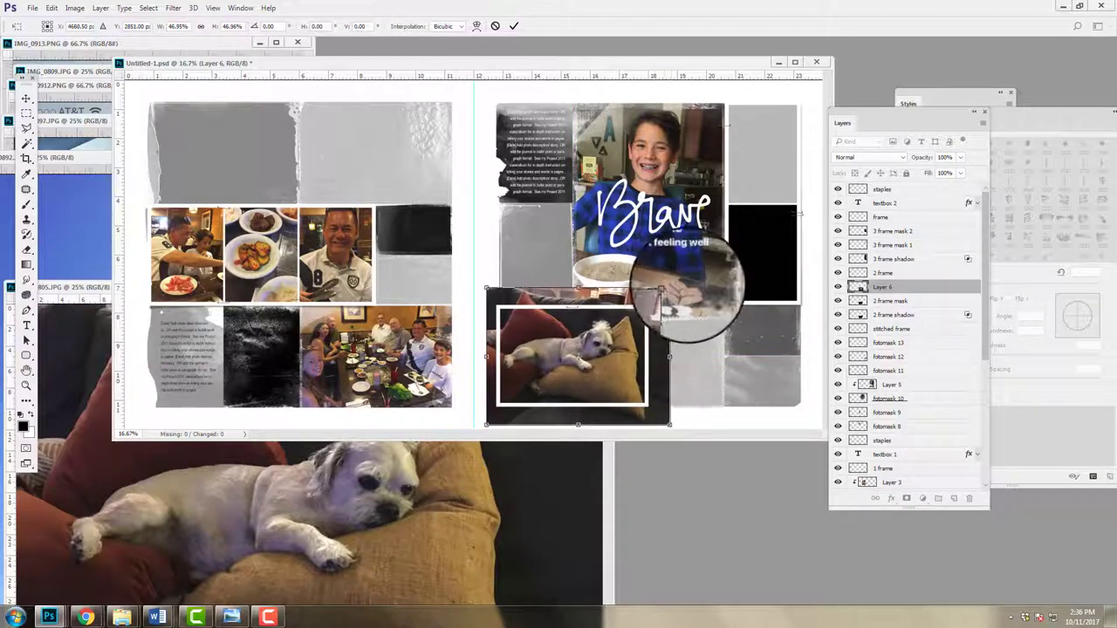
pyautogui.click(500, 25)
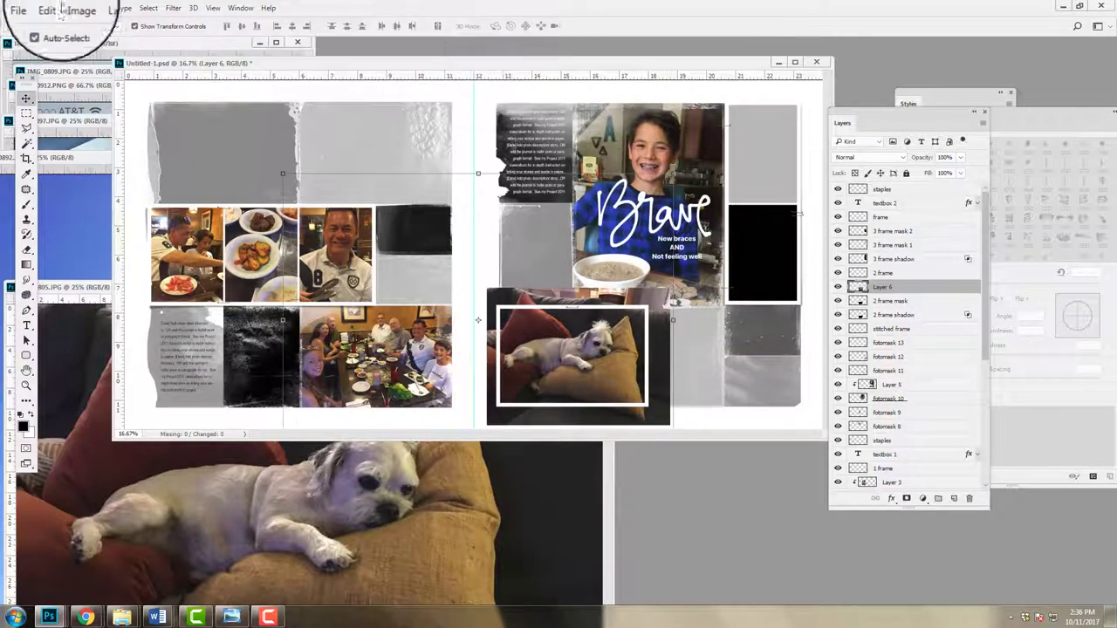
pyautogui.click(100, 8)
pyautogui.click(140, 208)
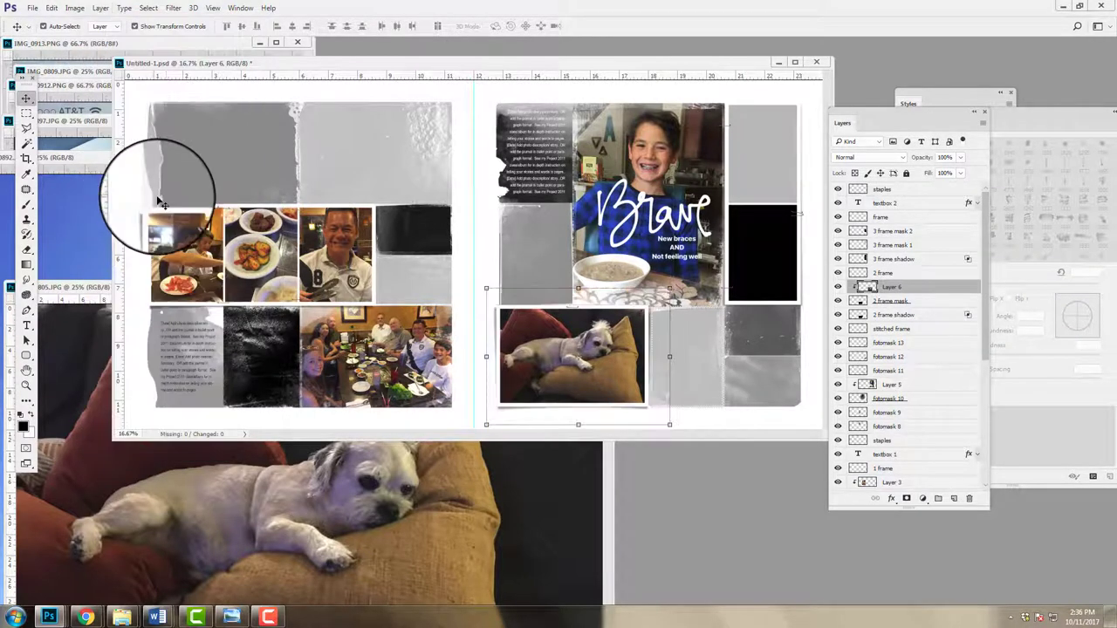
pyautogui.moveTo(587, 332); pyautogui.dragTo(621, 365)
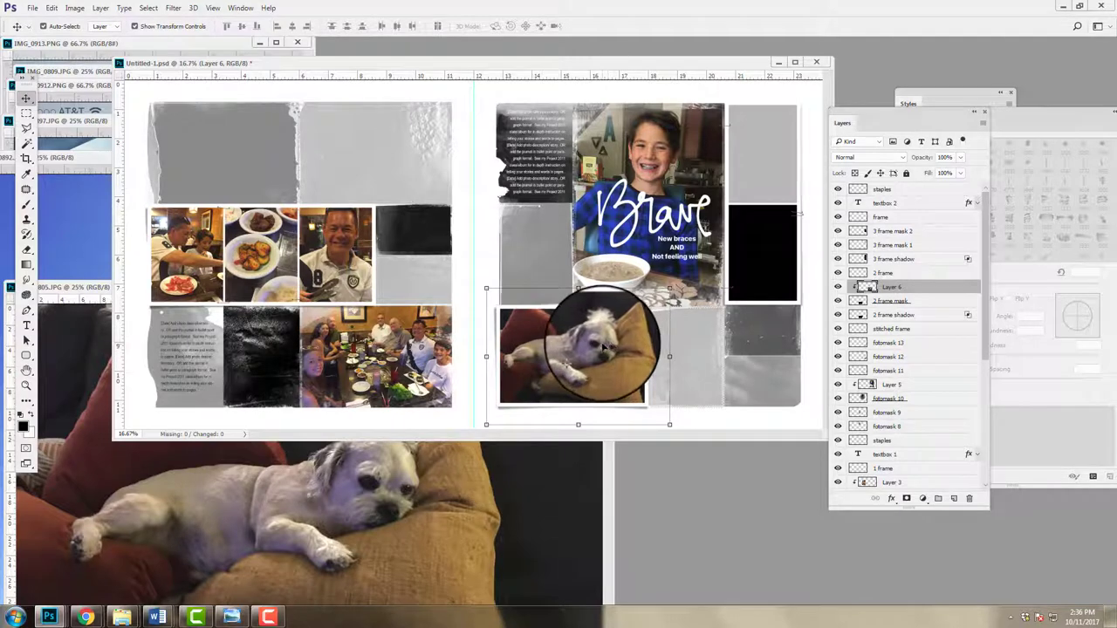
pyautogui.moveTo(597, 345); pyautogui.dragTo(409, 478)
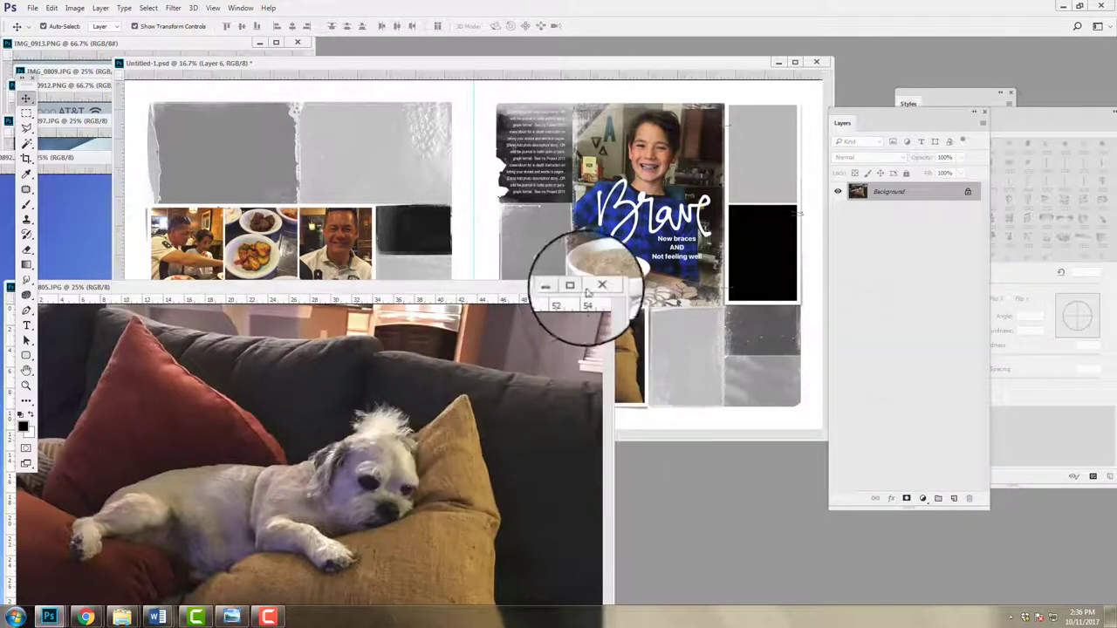
# Close the dog photo, rearrange windows, and nudge the circular journaling element down
pyautogui.click(604, 291)
pyautogui.moveTo(137, 163); pyautogui.dragTo(125, 75)
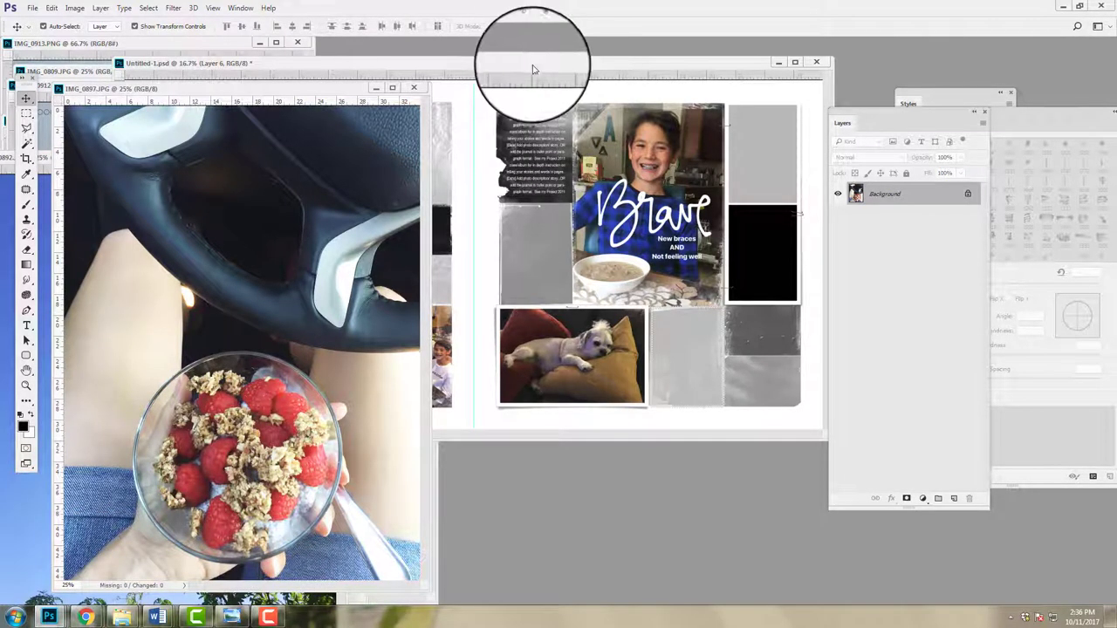
pyautogui.moveTo(531, 67); pyautogui.dragTo(553, 96)
pyautogui.moveTo(558, 142); pyautogui.dragTo(279, 170)
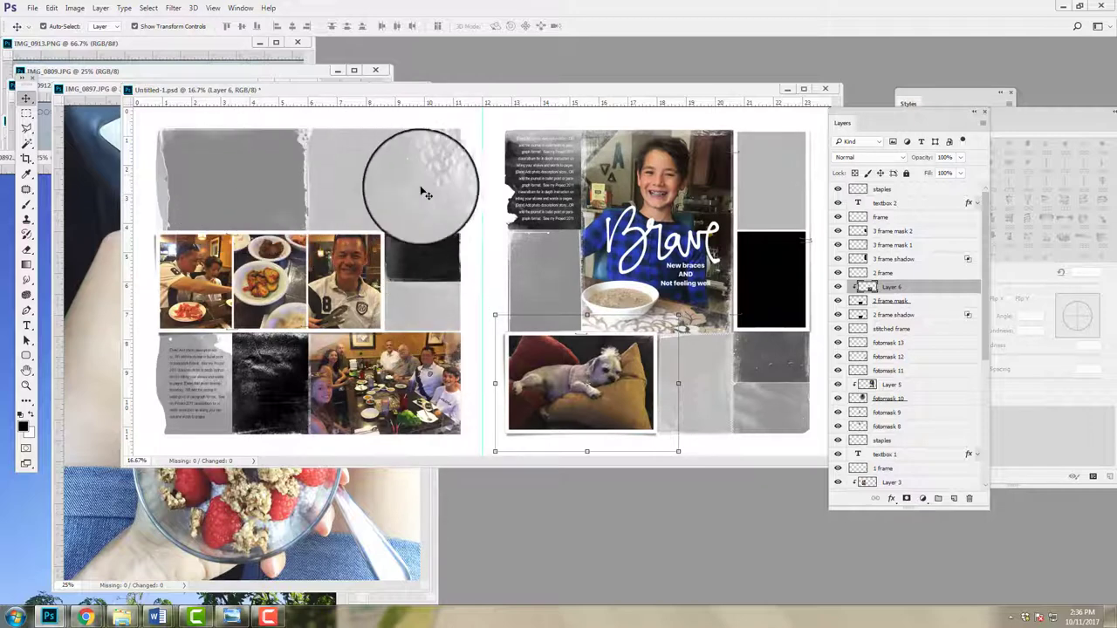
pyautogui.moveTo(425, 194); pyautogui.dragTo(88, 210)
# Move the textbox 2 text block down below the right page's top-left frame
pyautogui.click(549, 199)
pyautogui.moveTo(340, 216); pyautogui.dragTo(708, 234)
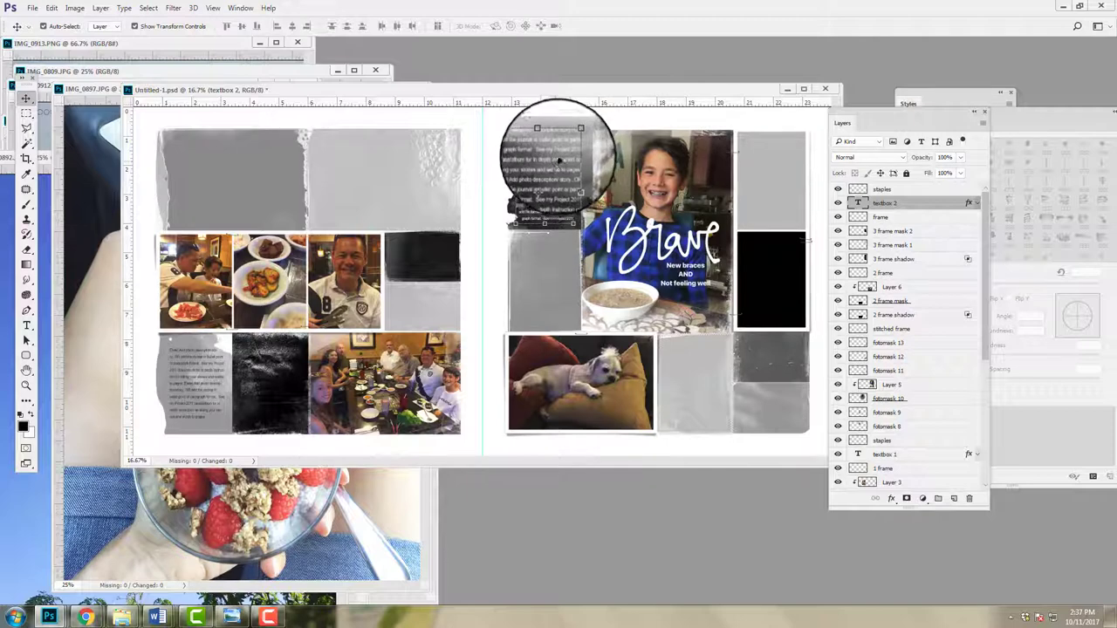
pyautogui.moveTo(560, 162); pyautogui.dragTo(557, 210)
pyautogui.moveTo(560, 265); pyautogui.dragTo(602, 293)
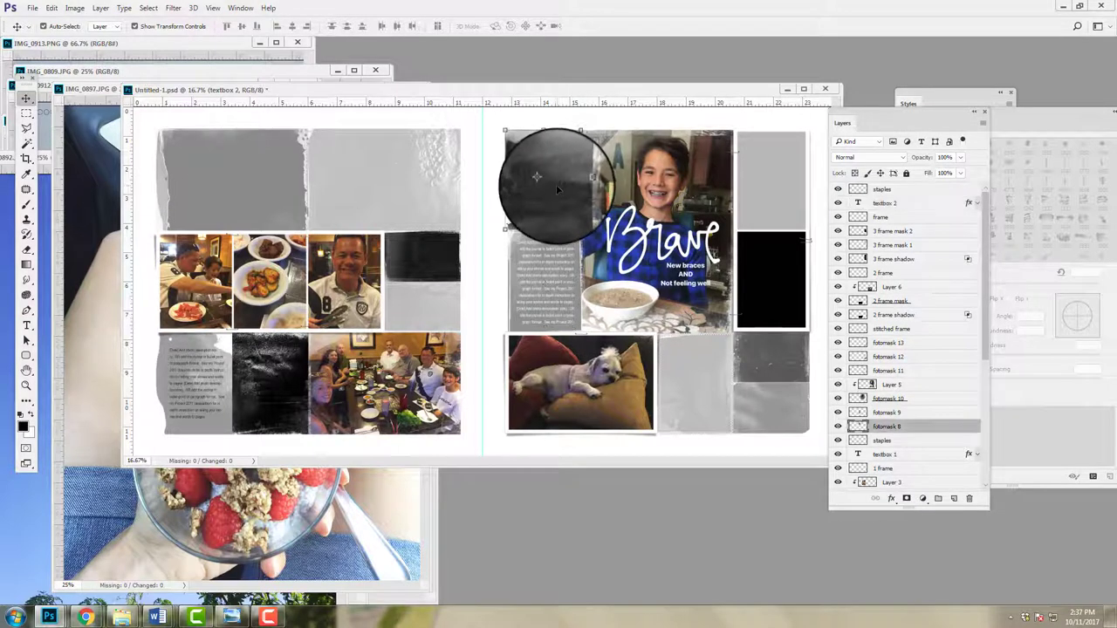
pyautogui.click(258, 488)
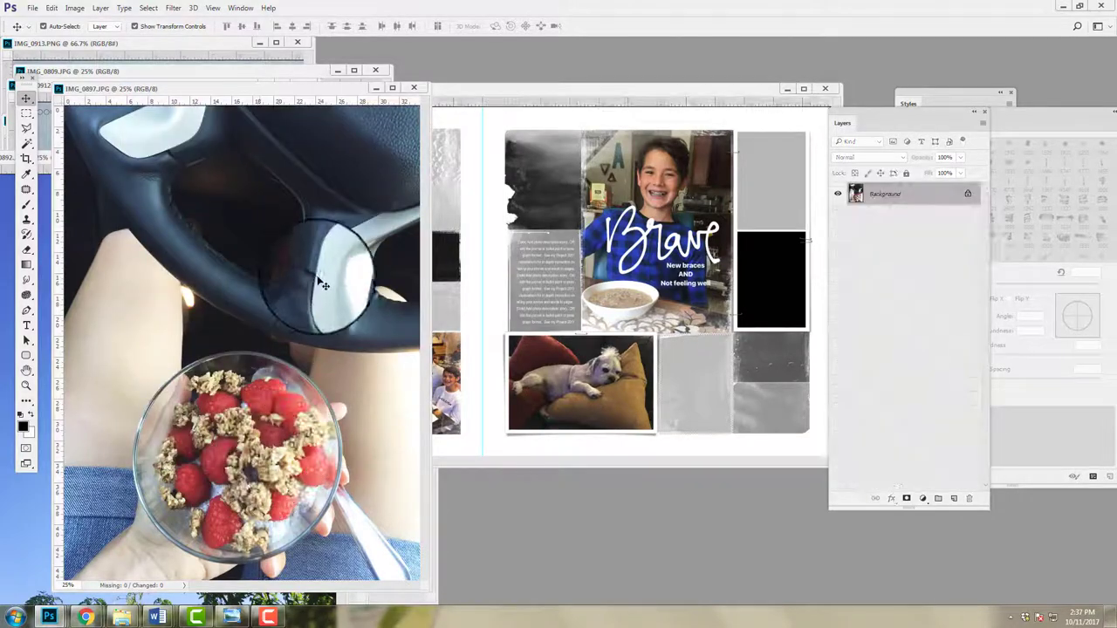
# Copy IMG_0897 into the spread as Layer 7 and clip it to fotomask 8
pyautogui.moveTo(322, 284); pyautogui.dragTo(571, 173)
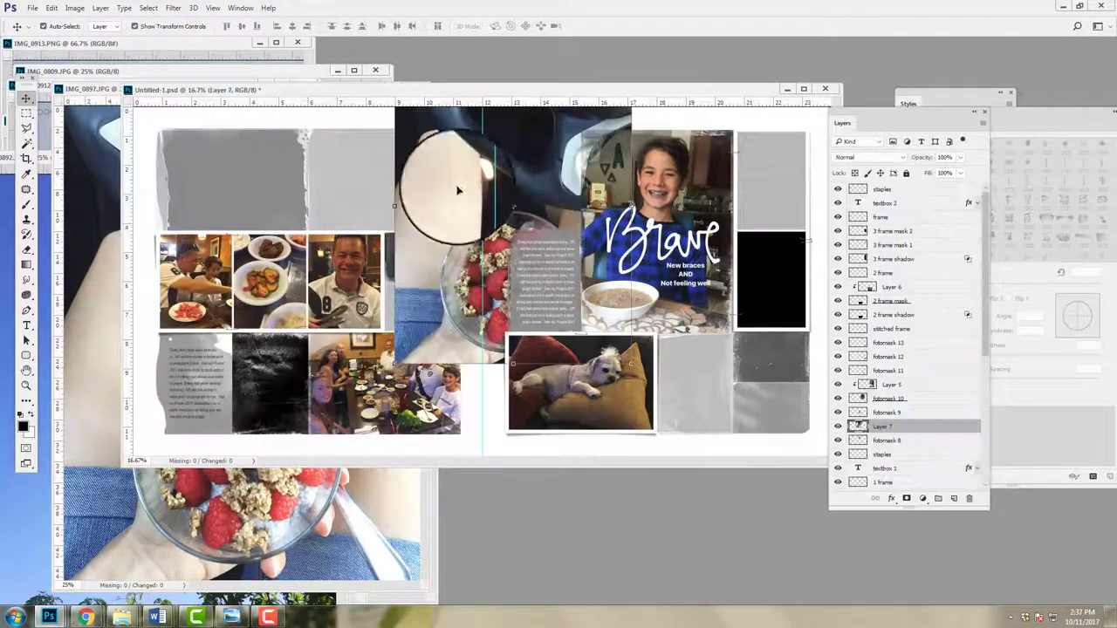
pyautogui.click(100, 8)
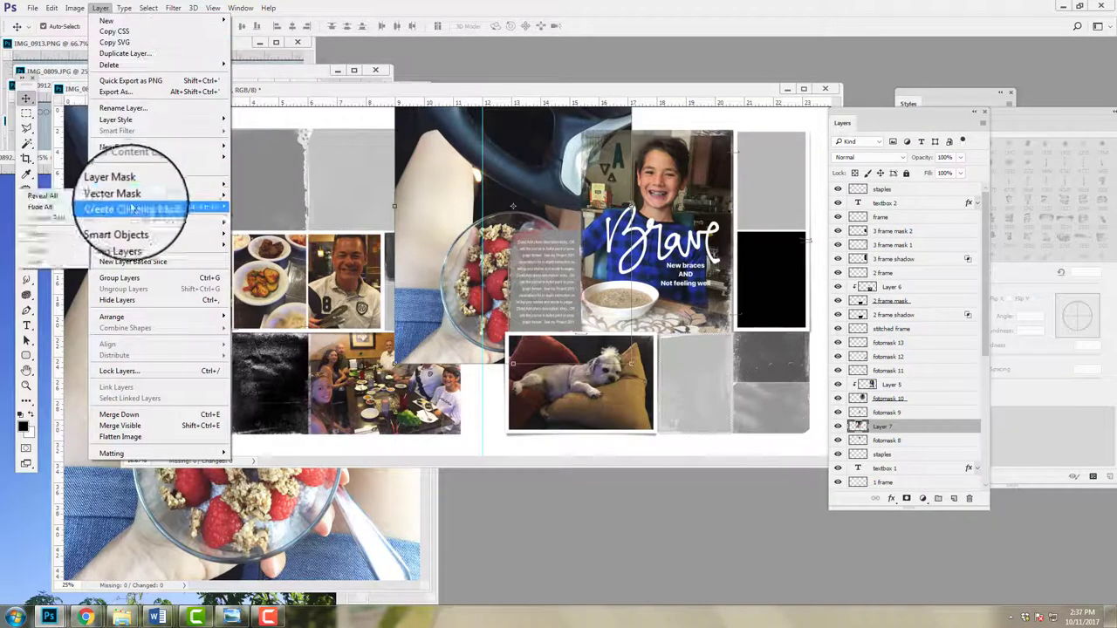
pyautogui.click(132, 209)
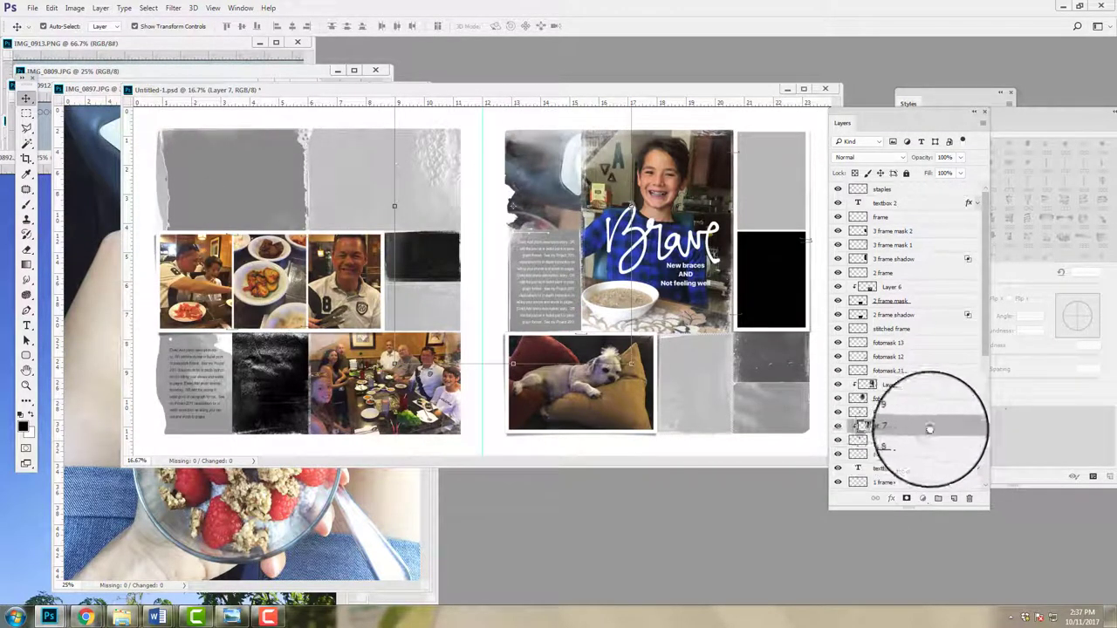
# Delete the strawberry photo Layer 7, duplicate fotomask 8 twice, and select all three copies
pyautogui.press('Delete')
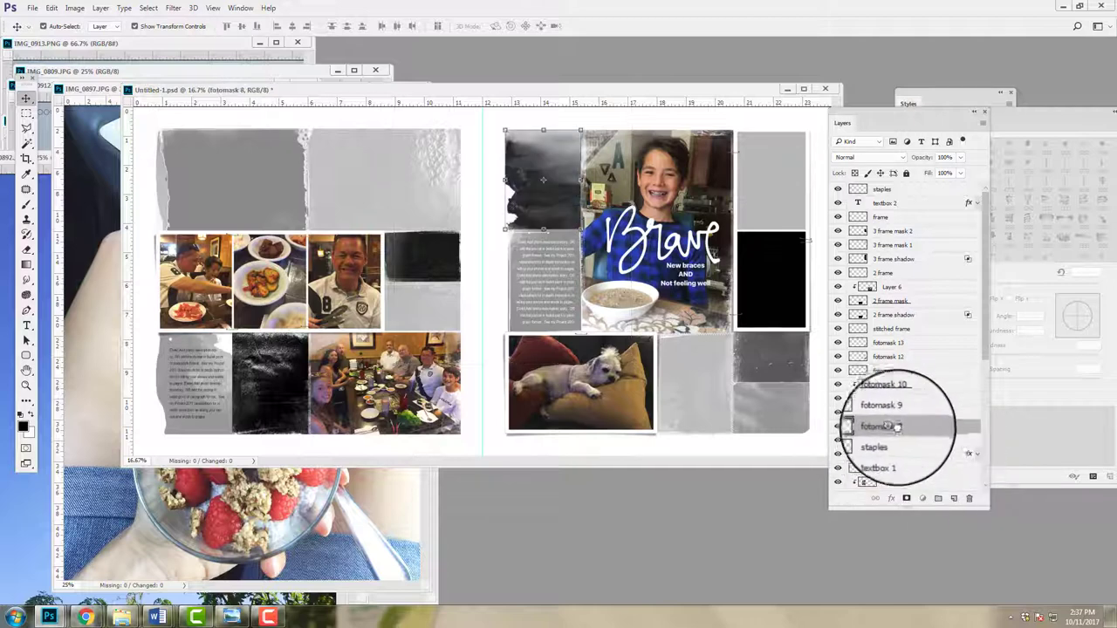
pyautogui.moveTo(895, 426); pyautogui.dragTo(938, 498)
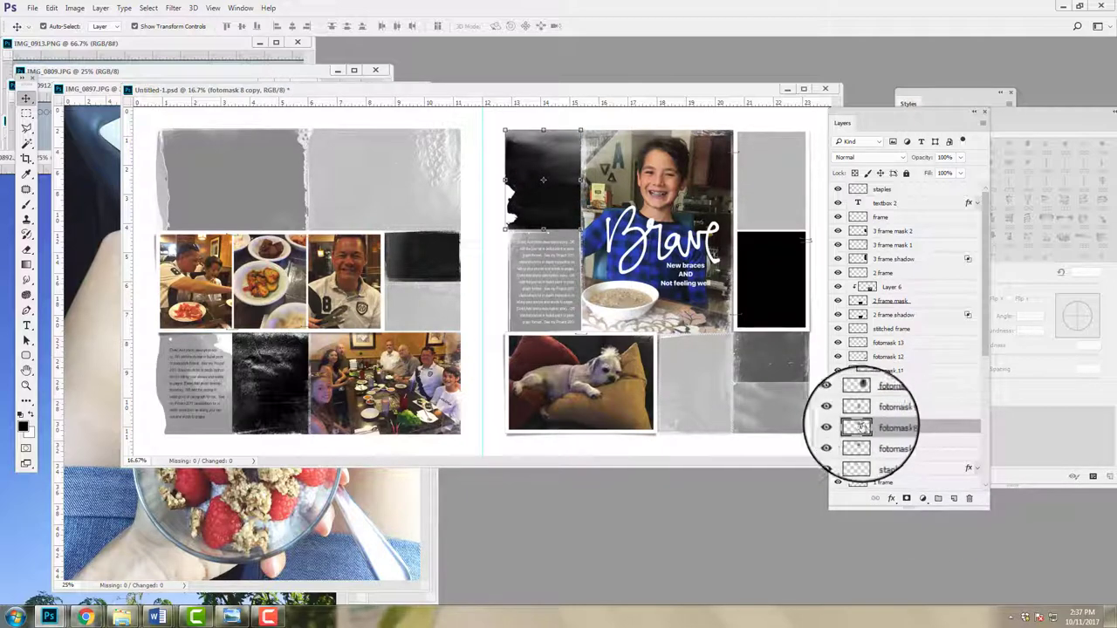
pyautogui.moveTo(861, 427); pyautogui.dragTo(938, 498)
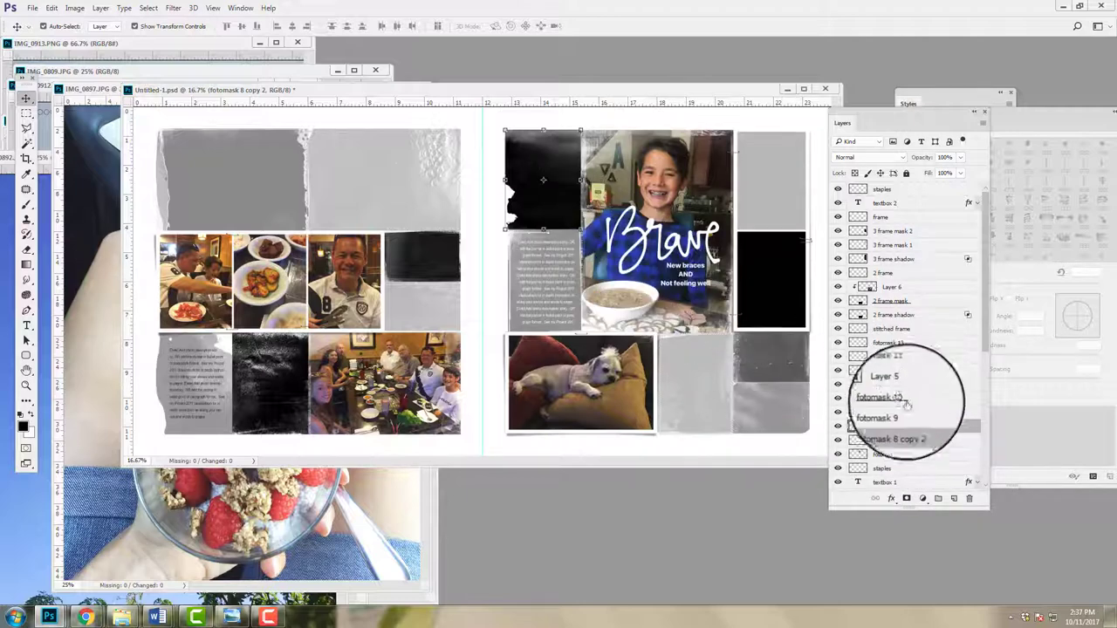
pyautogui.keyDown('shift'); pyautogui.click(886, 455); pyautogui.keyUp('shift')
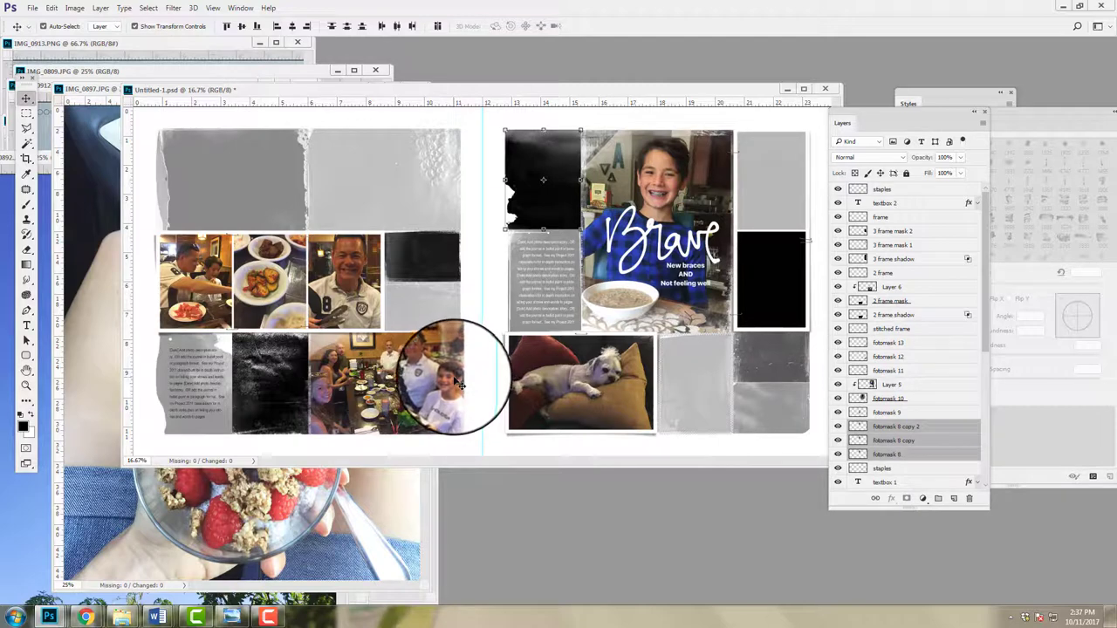
# Merge the three fotomask 8 layers and drag the IMG_0897 strawberry bowl photo in as Layer 7
pyautogui.click(100, 12)
pyautogui.click(114, 432)
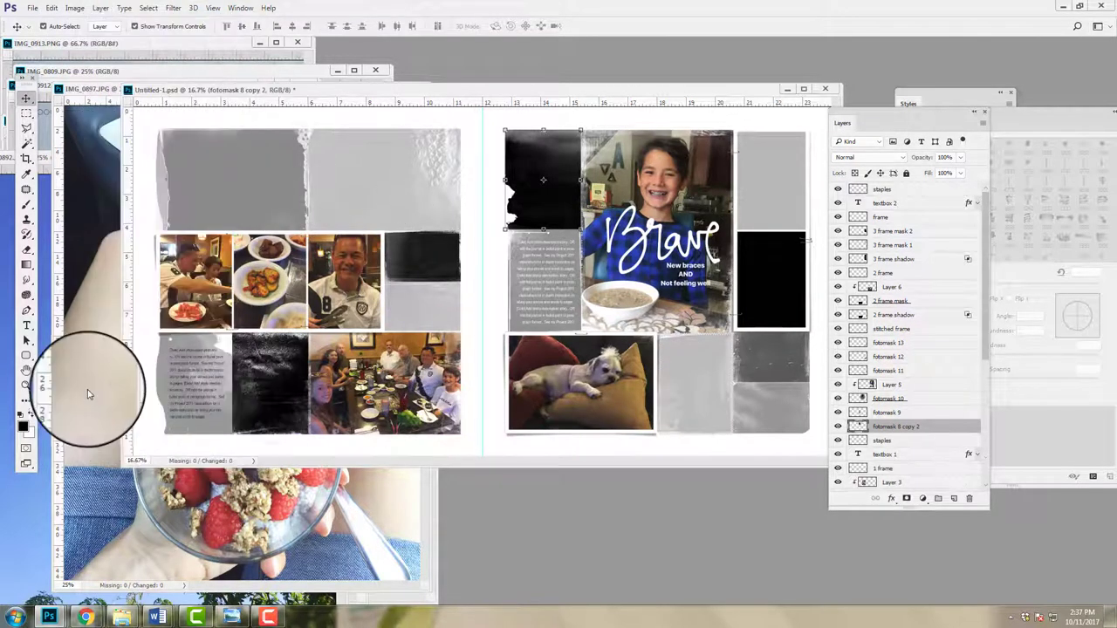
pyautogui.moveTo(88, 395); pyautogui.dragTo(660, 213)
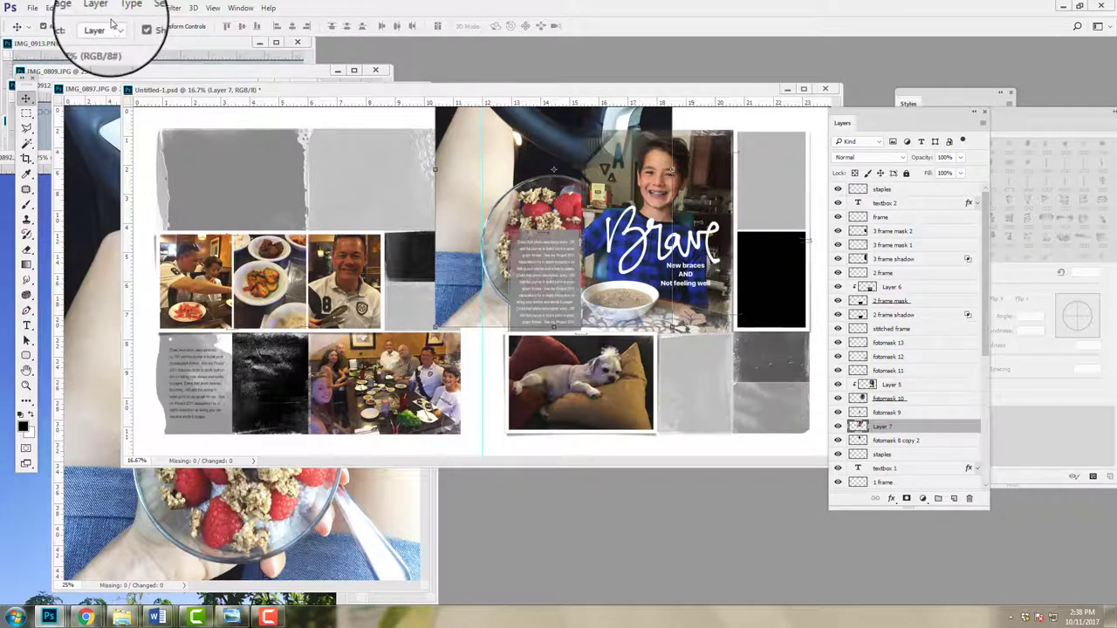
pyautogui.click(99, 9)
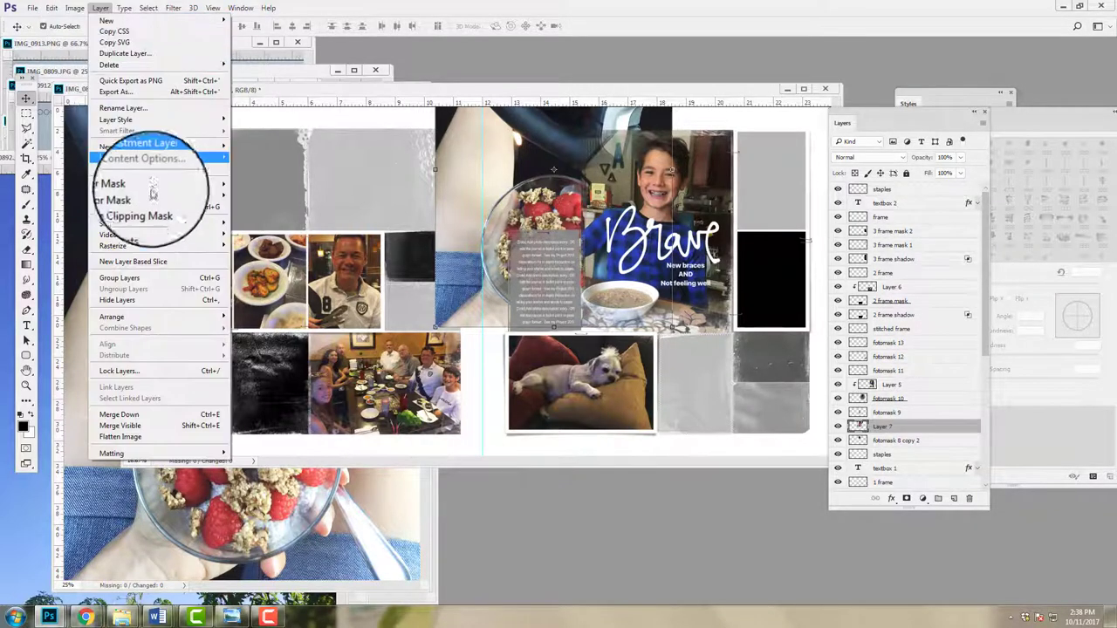
# Clip Layer 7 into the darkened fotomask 8 frame, scaled to about 42% with the bowl showing
pyautogui.click(154, 210)
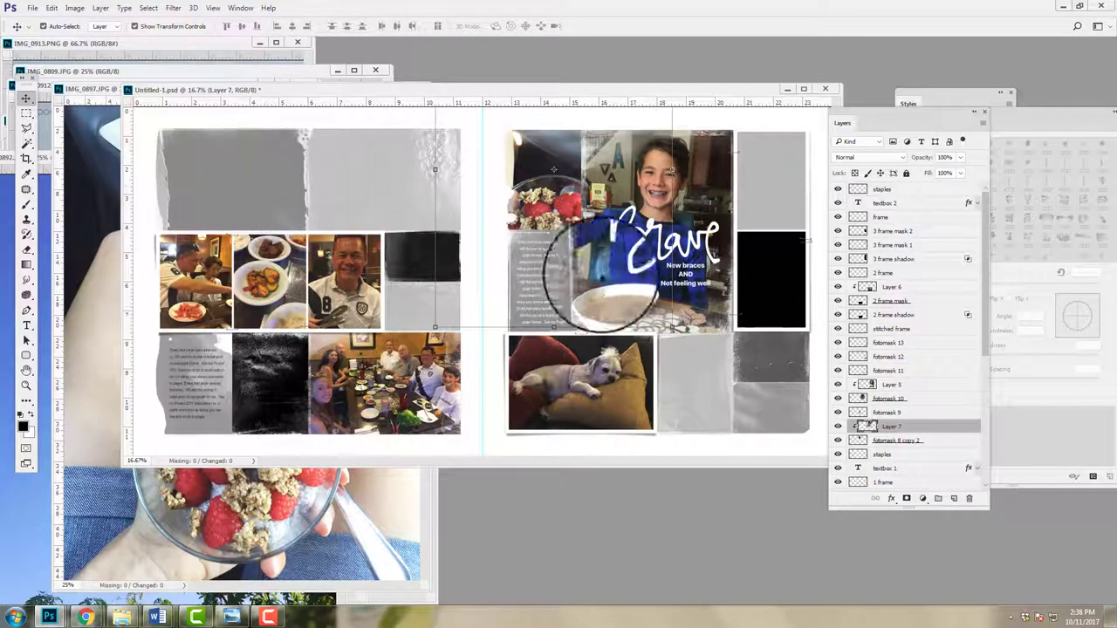
pyautogui.moveTo(601, 280); pyautogui.dragTo(621, 259)
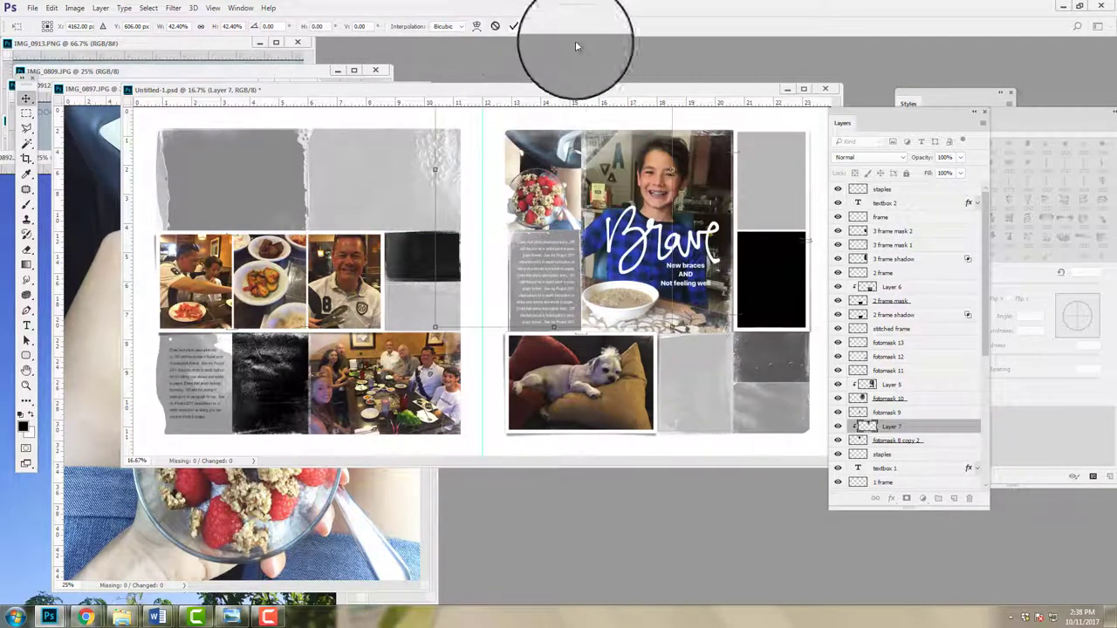
pyautogui.click(262, 486)
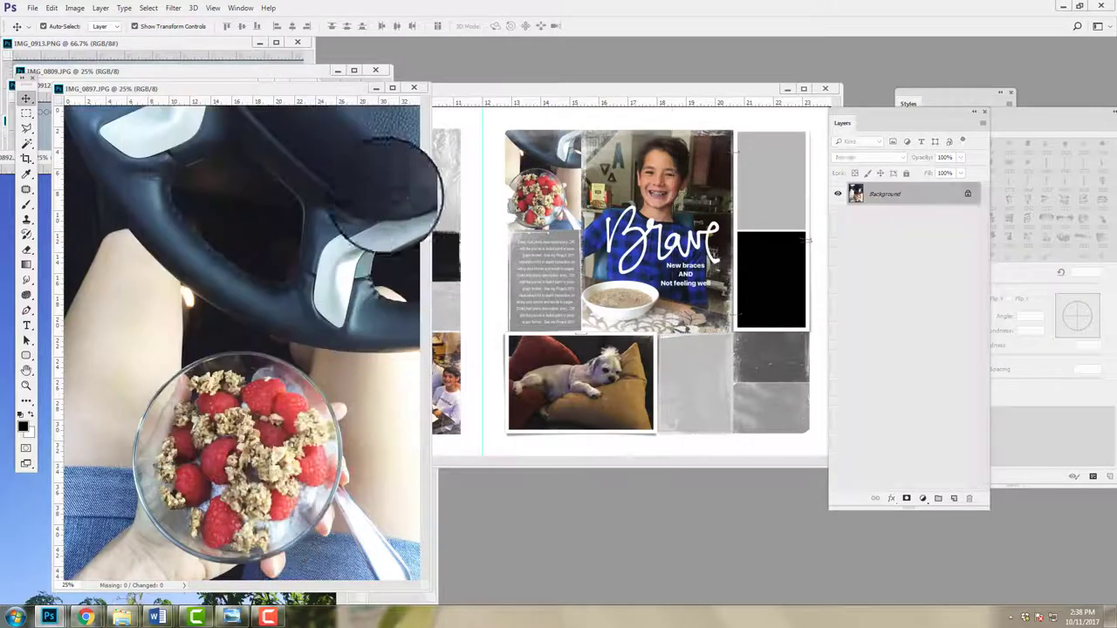
# Close IMG_0897.JPG and place the Untitled-1 window in front beside IMG_0873.JPG
pyautogui.click(418, 89)
pyautogui.moveTo(436, 99); pyautogui.dragTo(390, 157)
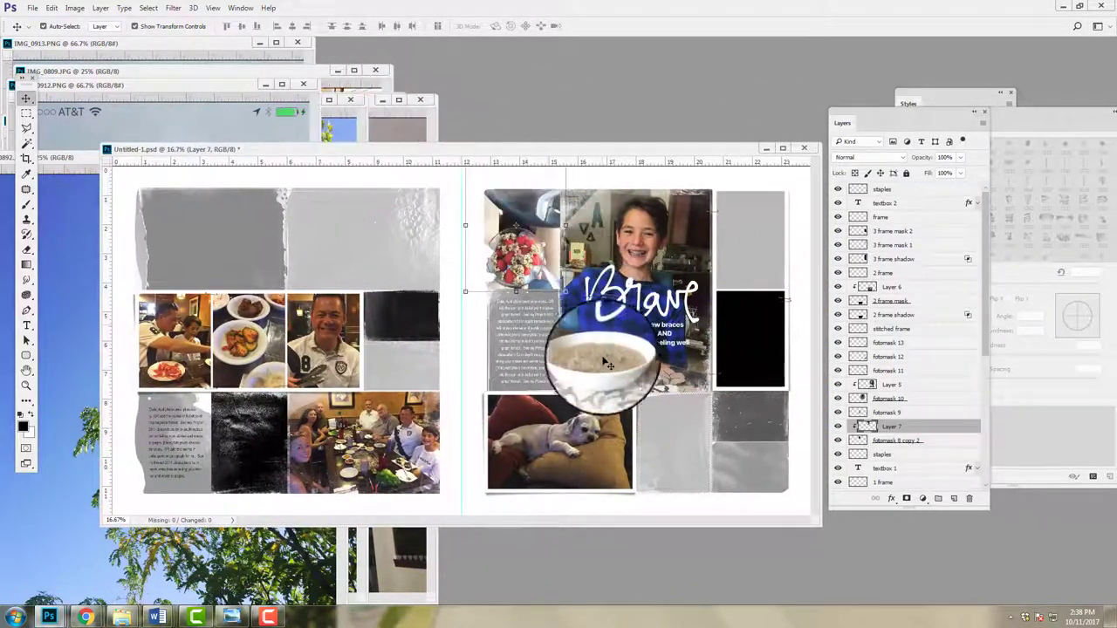
pyautogui.moveTo(607, 362); pyautogui.dragTo(779, 262)
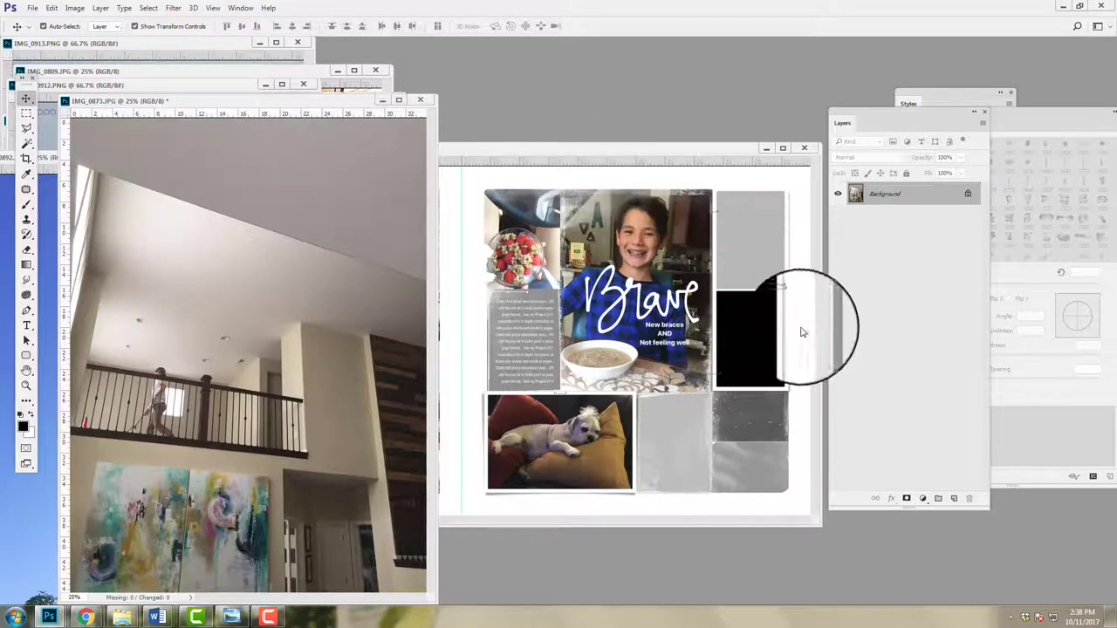
pyautogui.moveTo(802, 331); pyautogui.dragTo(273, 300)
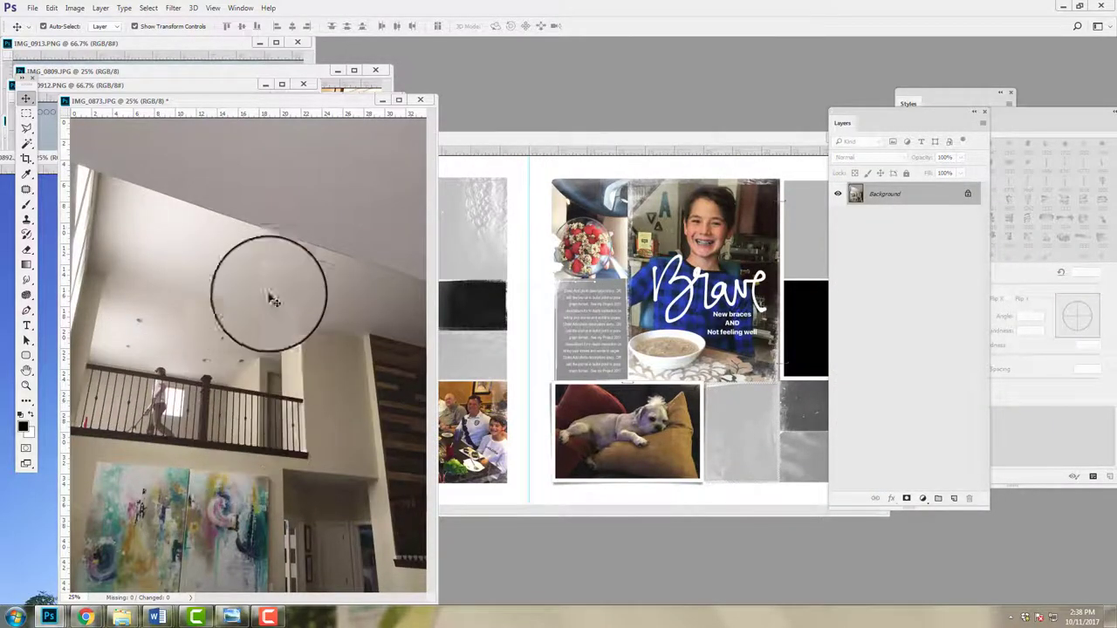
pyautogui.moveTo(600, 132); pyautogui.dragTo(578, 179)
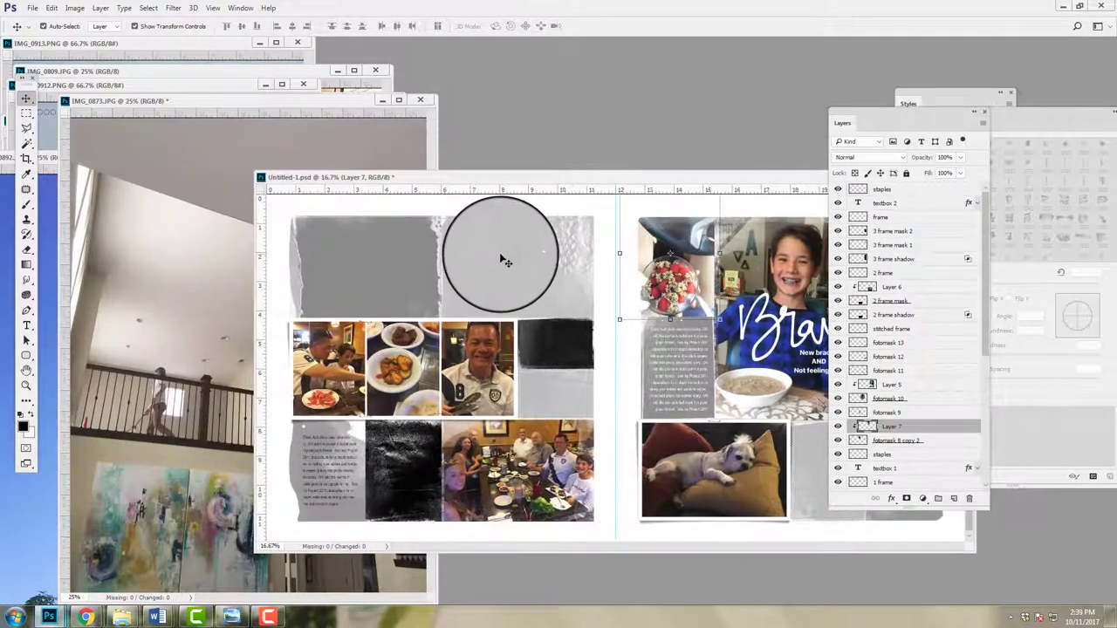
# Duplicate the top-centre fotomask 2 frame and merge the two copies to thicken it
pyautogui.moveTo(504, 260); pyautogui.dragTo(575, 317)
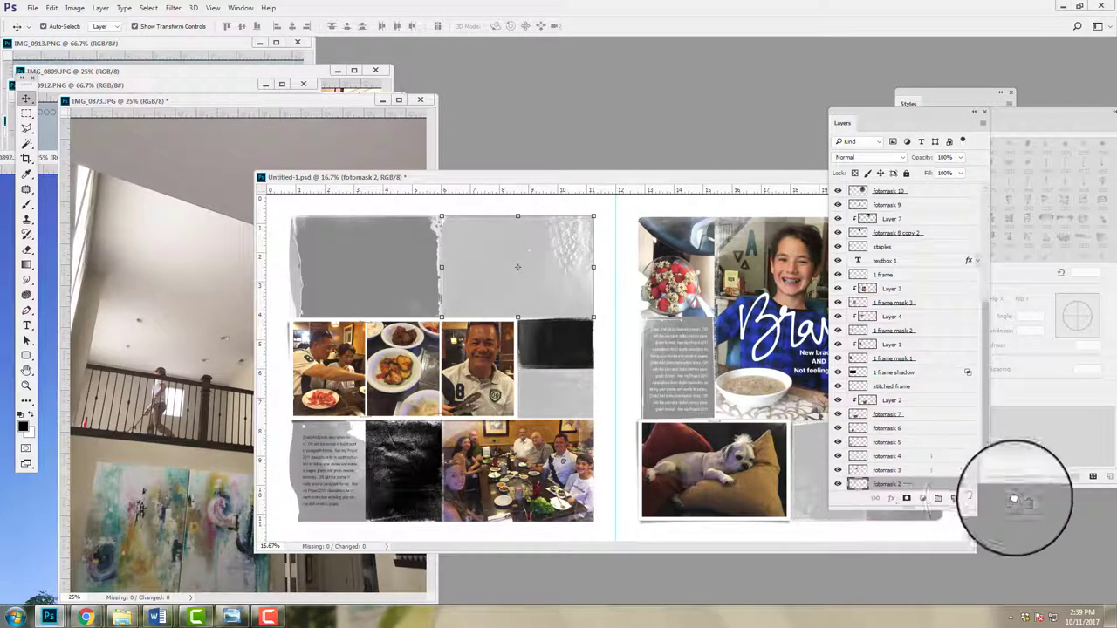
pyautogui.moveTo(1014, 499); pyautogui.dragTo(1016, 499)
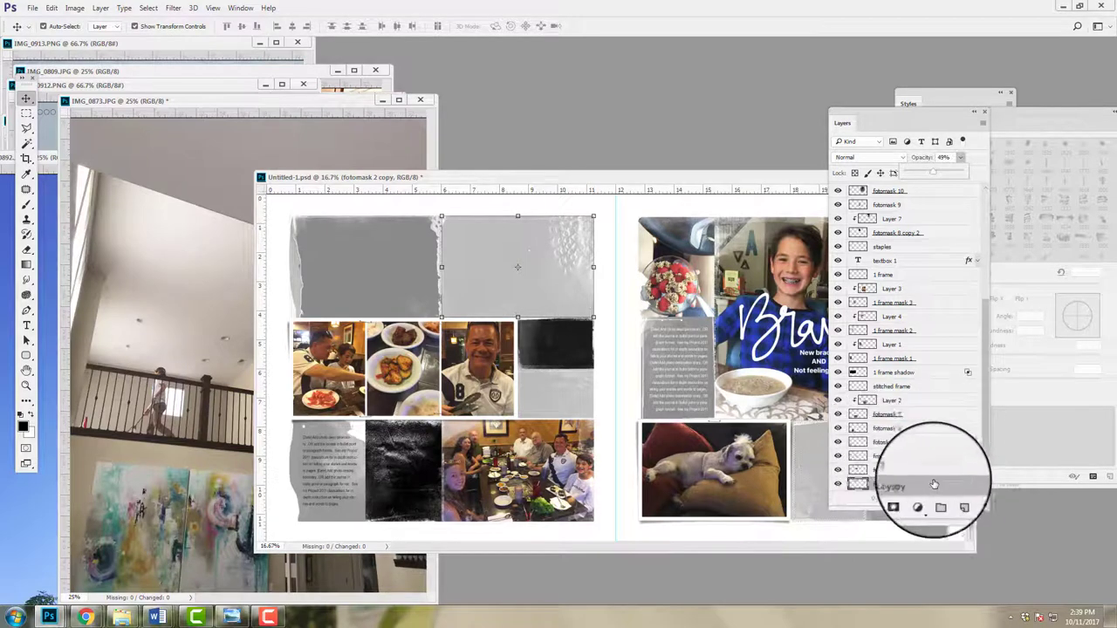
pyautogui.scroll(-2, 984, 461)
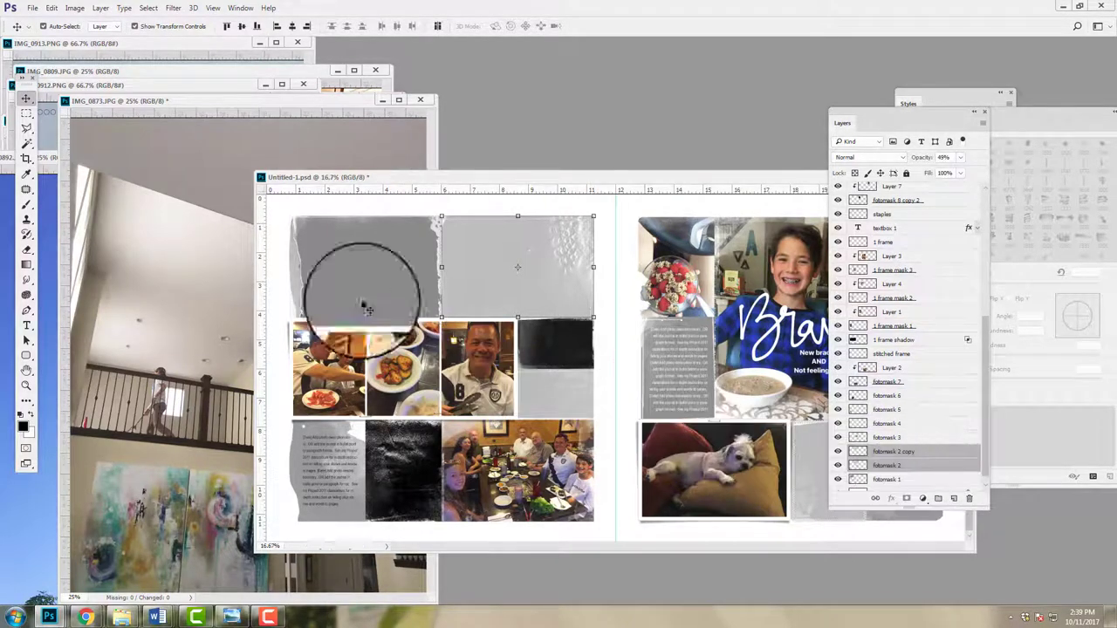
pyautogui.click(101, 8)
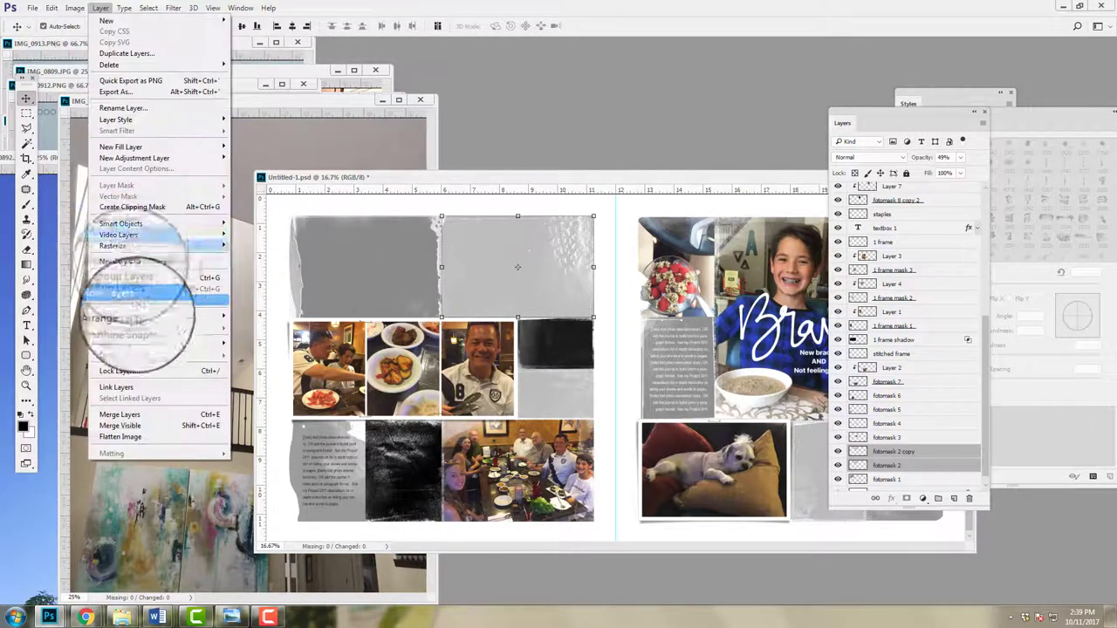
pyautogui.click(120, 414)
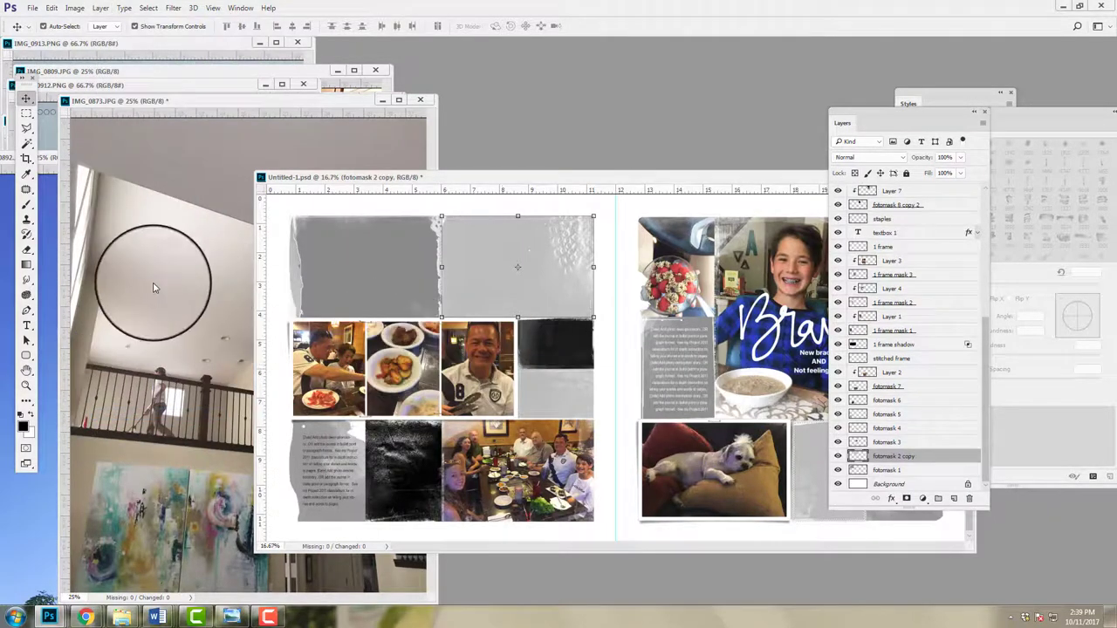
# Drag the IMG_0873 balcony interior photo into the spread as Layer 8
pyautogui.click(178, 284)
pyautogui.moveTo(495, 305); pyautogui.dragTo(509, 291)
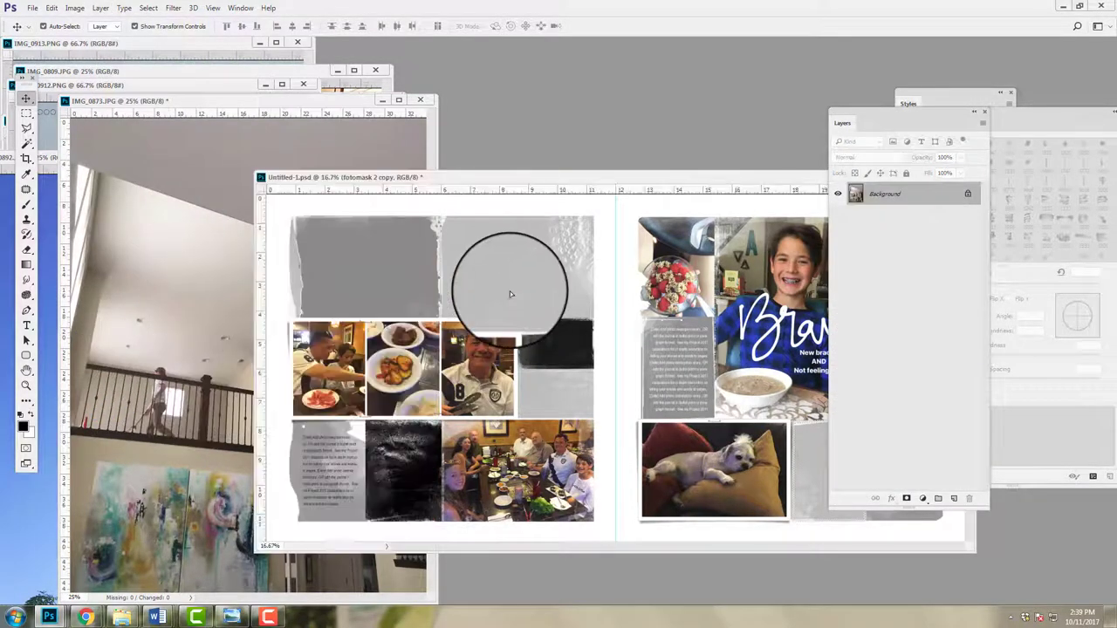
pyautogui.click(99, 11)
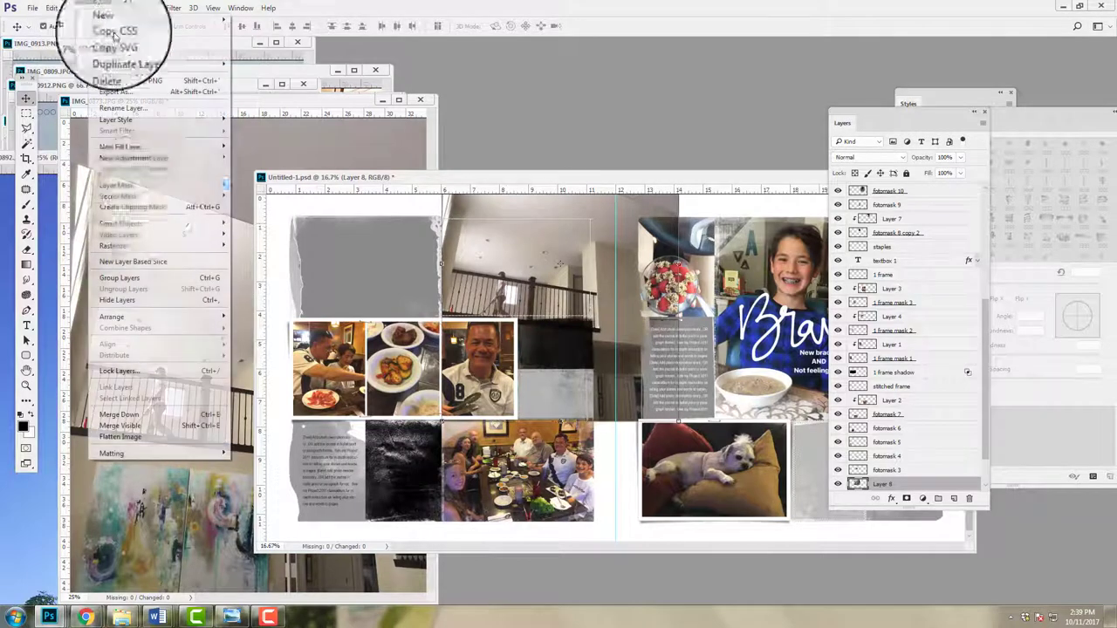
# Clip the balcony photo into the left page's top-centre frame and resize it there
pyautogui.click(131, 204)
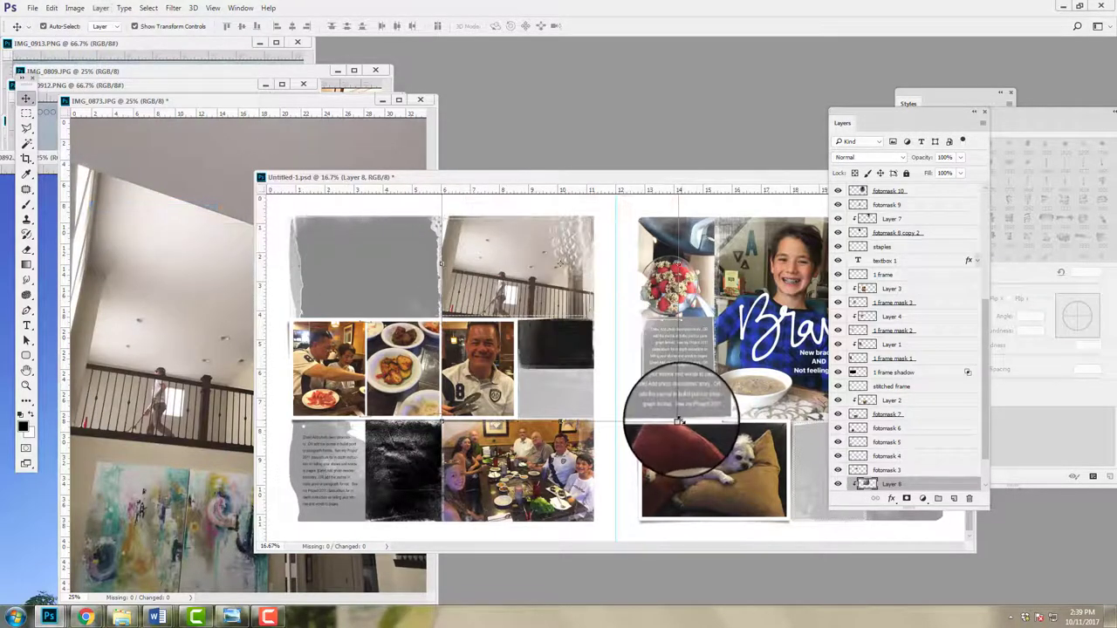
pyautogui.moveTo(679, 421); pyautogui.dragTo(606, 324)
pyautogui.moveTo(519, 252); pyautogui.dragTo(497, 276)
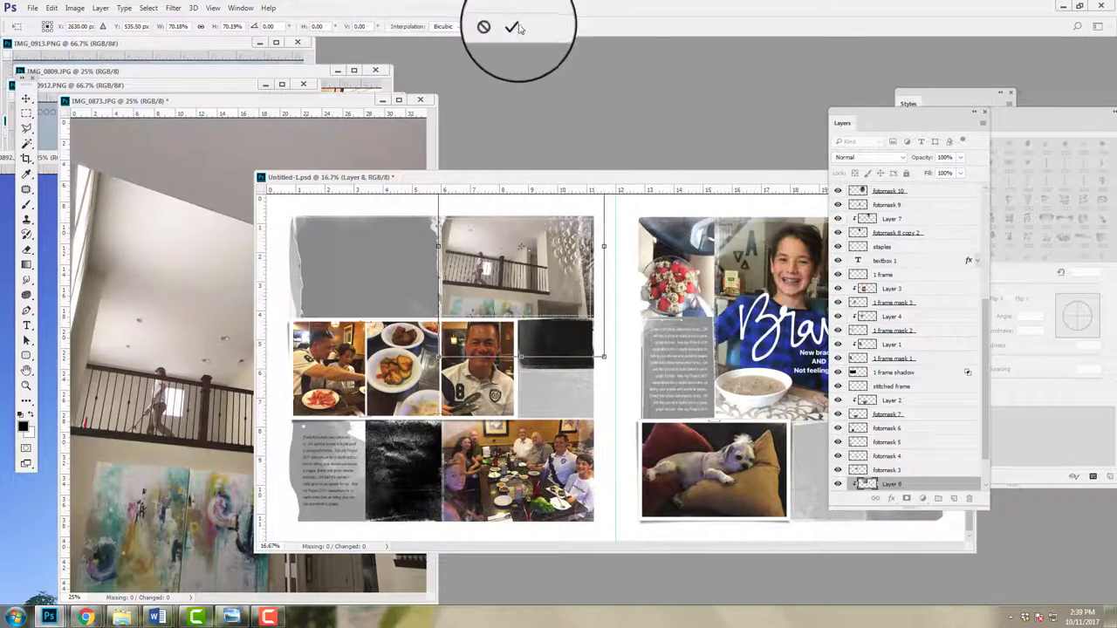
pyautogui.click(513, 27)
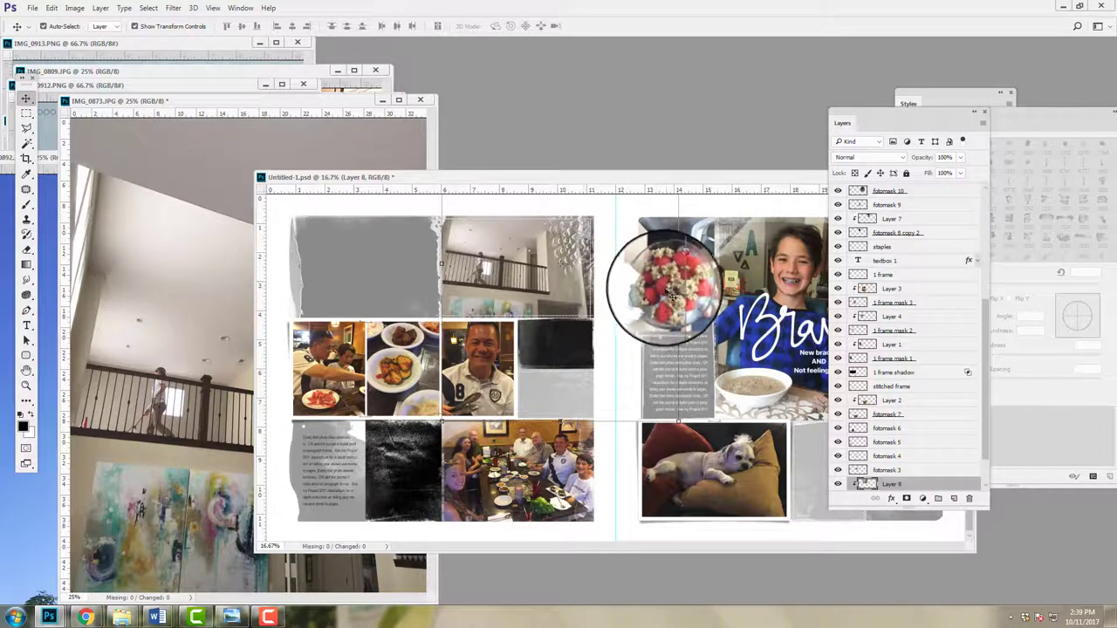
# Correct the balcony photo's perspective, then enlarge it to about 104.7% and shift it up
pyautogui.click(52, 9)
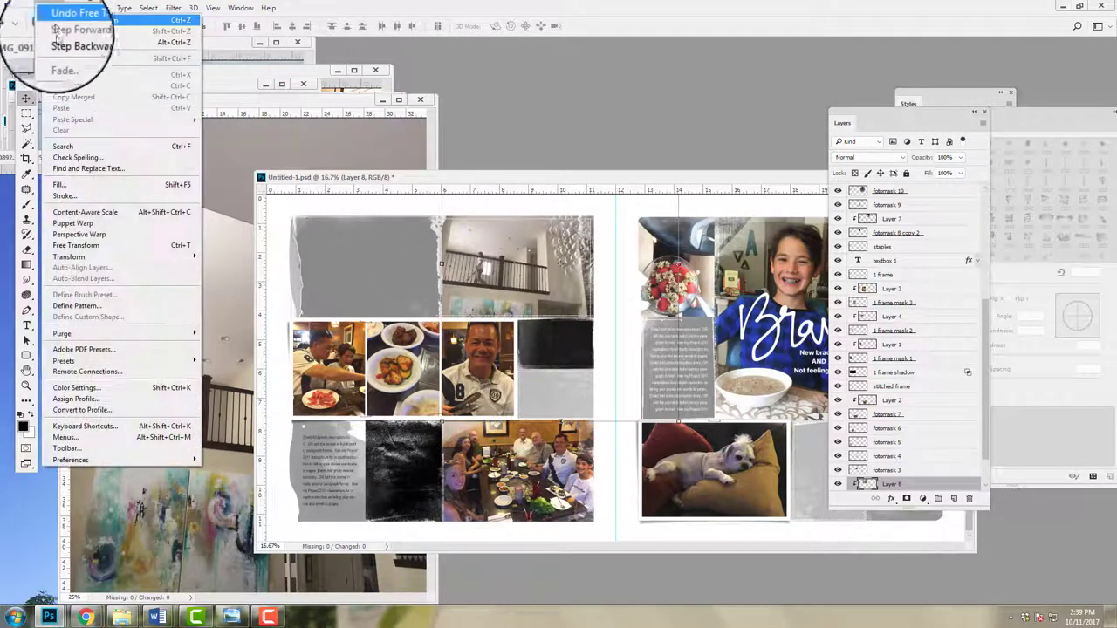
pyautogui.moveTo(131, 256)
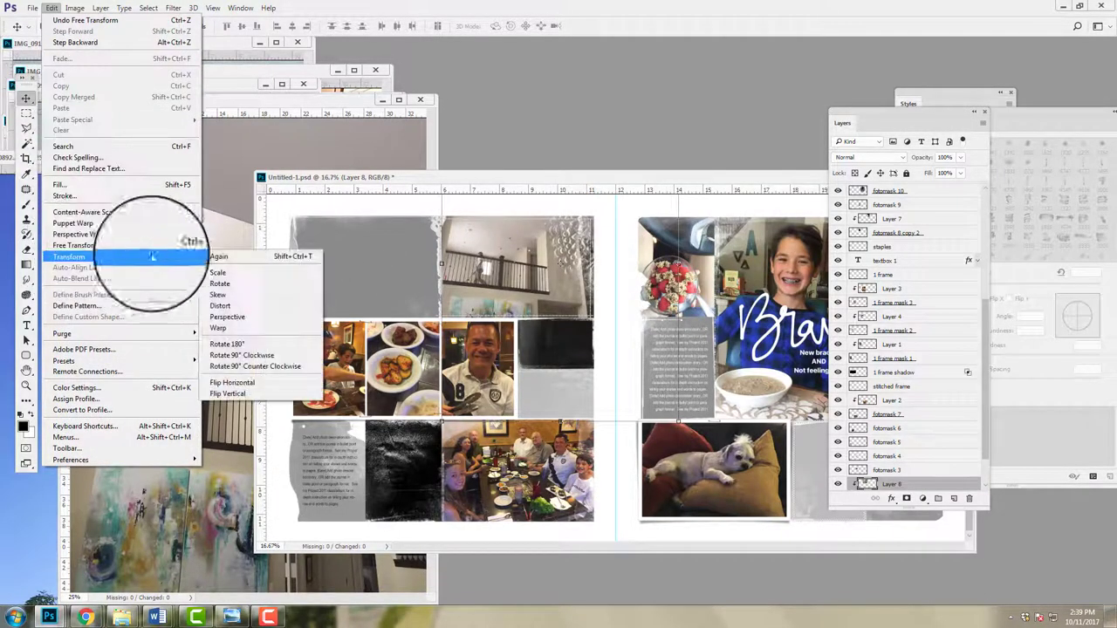
pyautogui.click(228, 317)
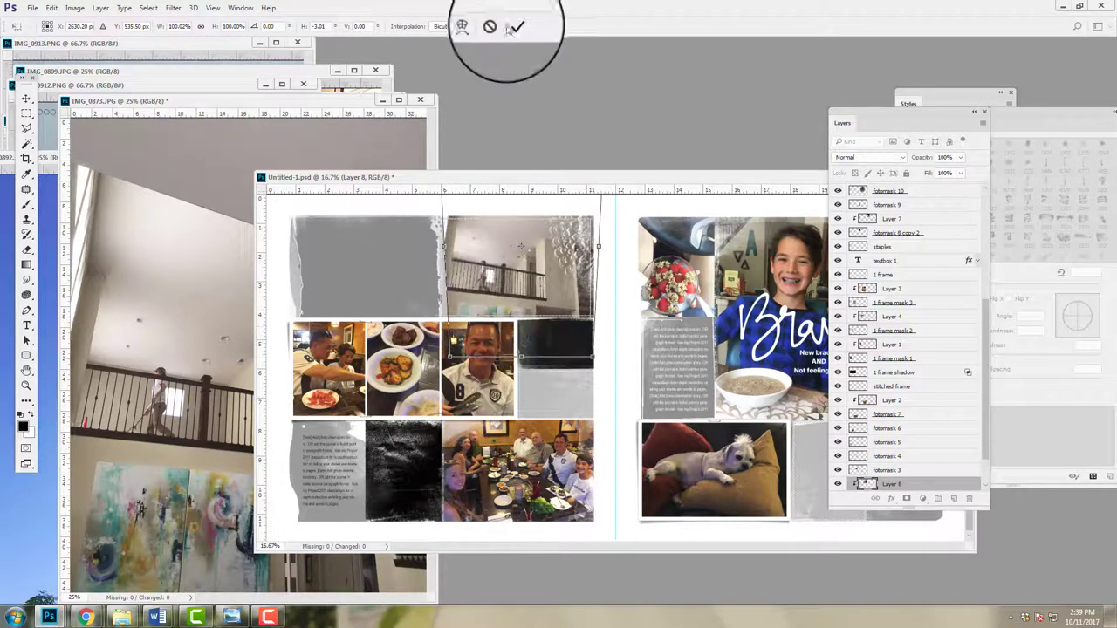
pyautogui.click(539, 32)
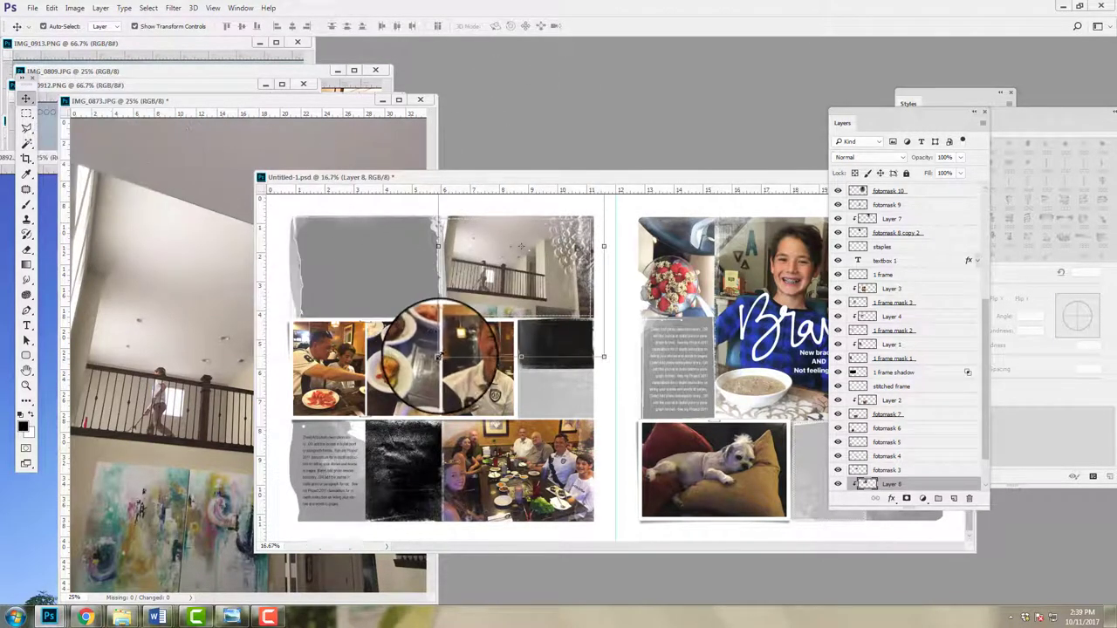
pyautogui.moveTo(437, 356); pyautogui.dragTo(429, 370)
pyautogui.moveTo(510, 284); pyautogui.dragTo(529, 257)
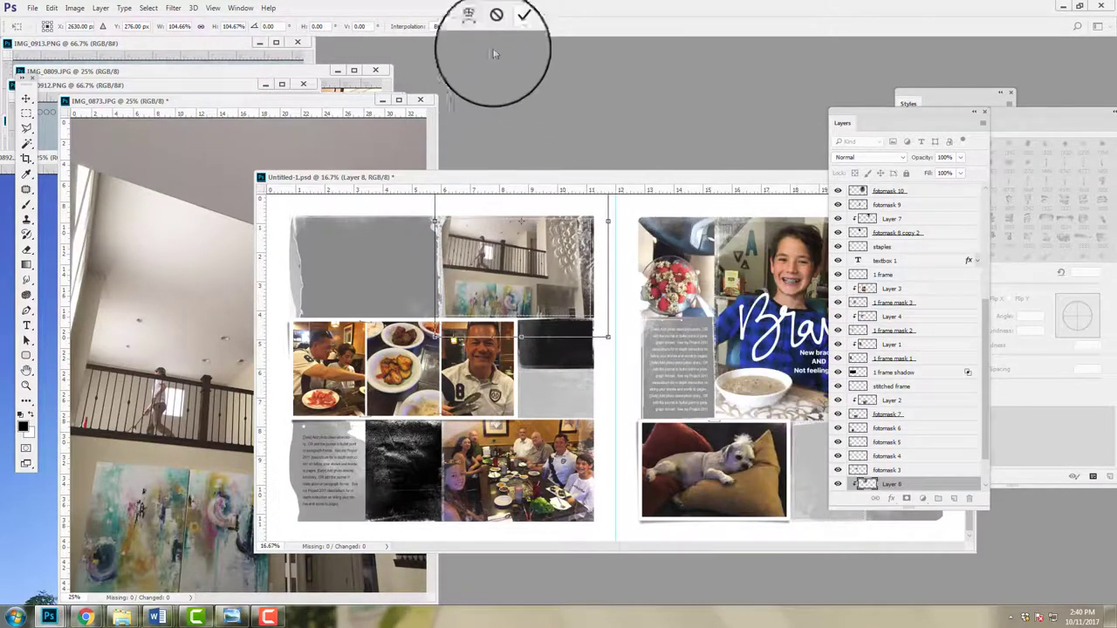
pyautogui.click(510, 27)
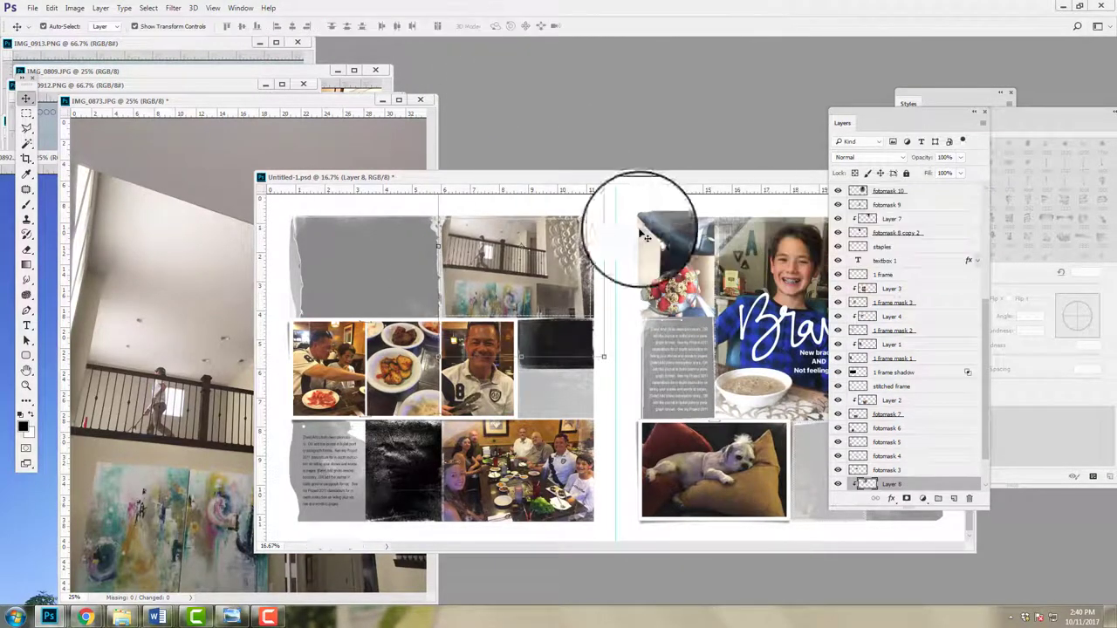
# Close IMG_0873 and arrange the IMG_0893 fall-ish tree photo window beside the Untitled-1 spread
pyautogui.click(224, 256)
pyautogui.click(420, 102)
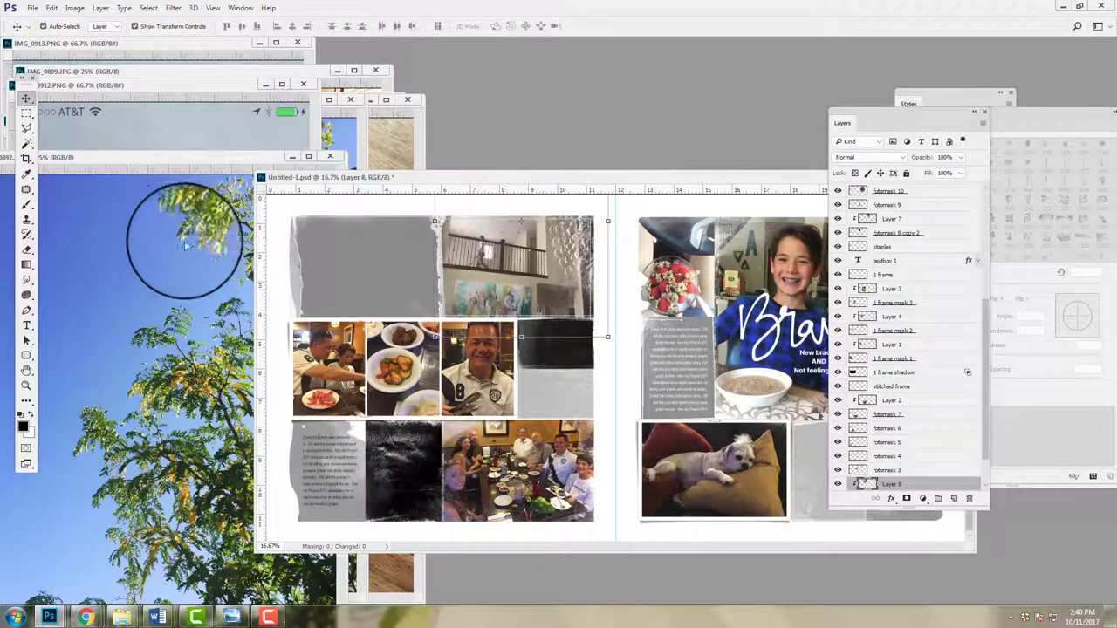
pyautogui.moveTo(397, 183); pyautogui.dragTo(284, 219)
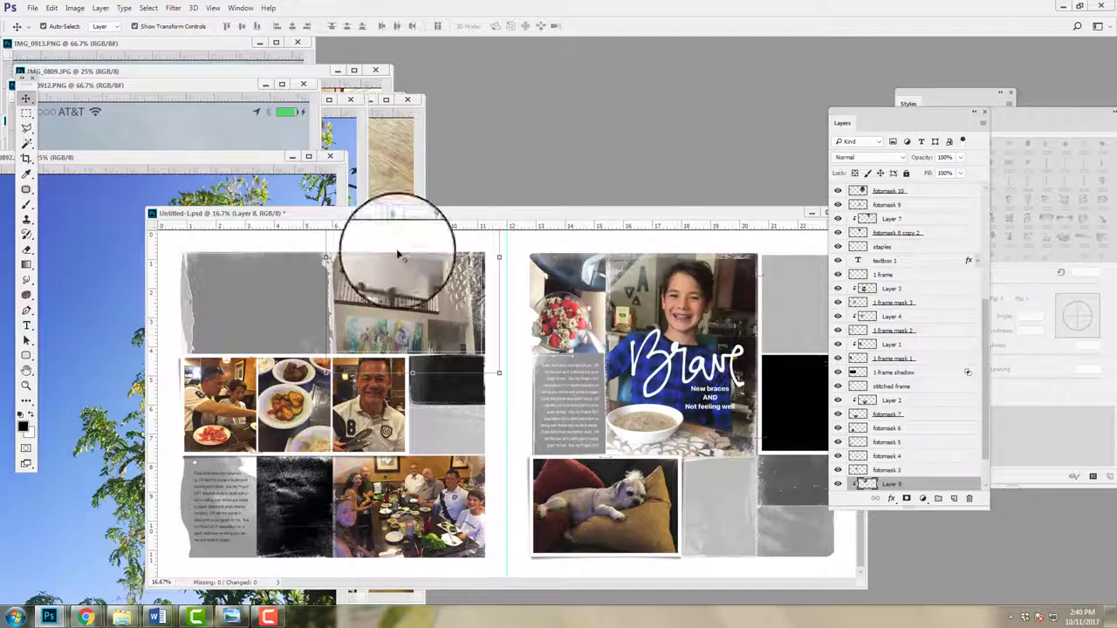
pyautogui.click(106, 242)
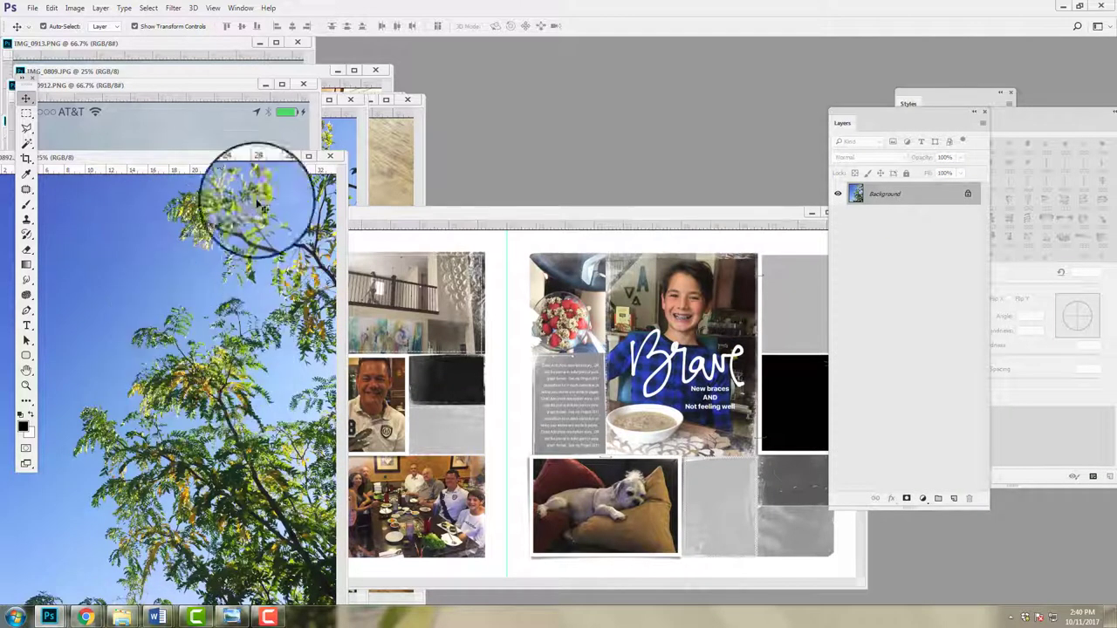
pyautogui.moveTo(226, 162); pyautogui.dragTo(315, 103)
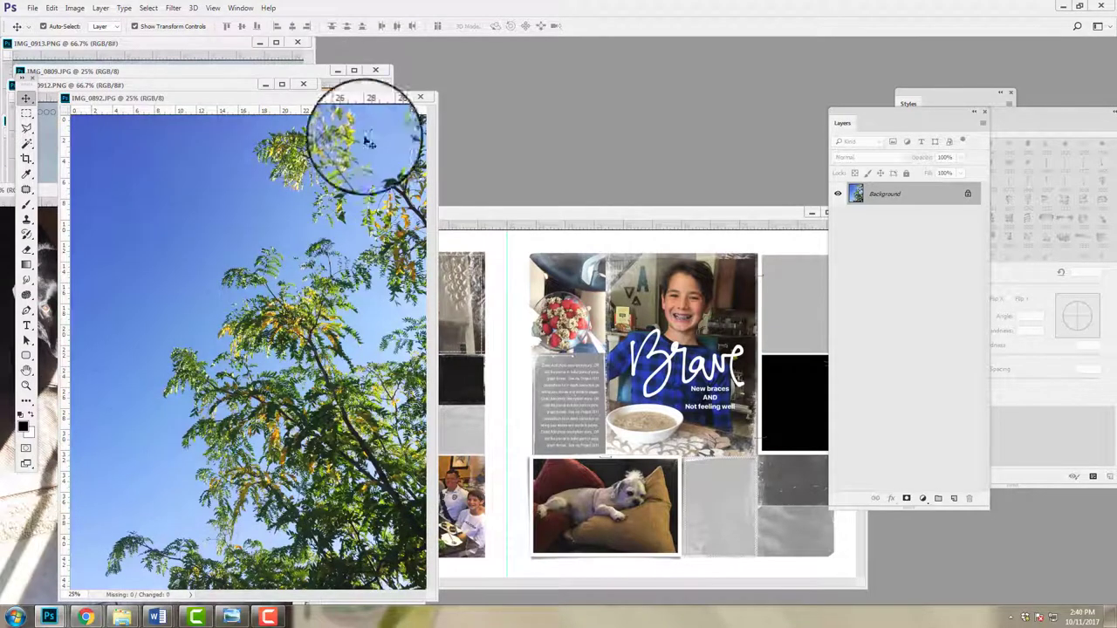
pyautogui.moveTo(354, 98); pyautogui.dragTo(308, 99)
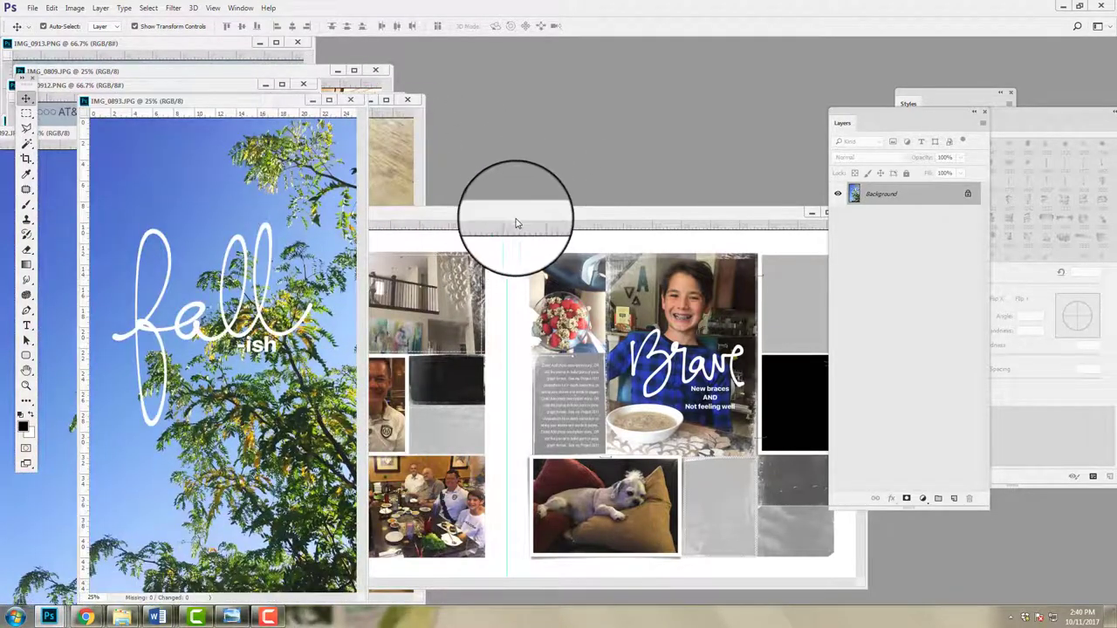
pyautogui.moveTo(515, 223); pyautogui.dragTo(622, 210)
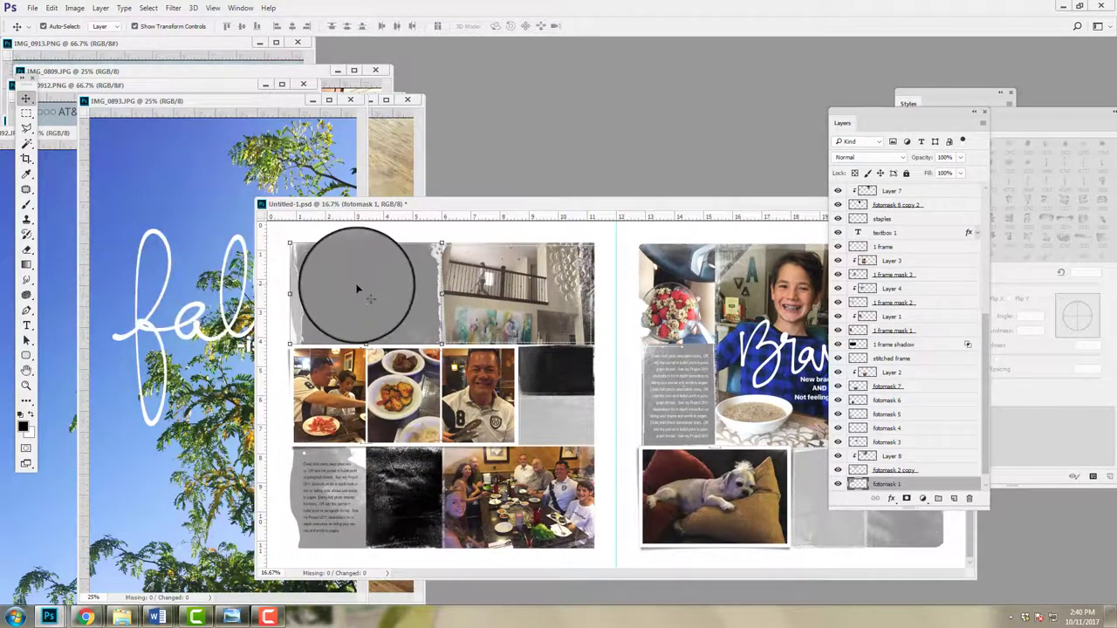
# Drag IMG_0893 in as Layer 9, clip it to the top-left frame, and fit it at about 88%
pyautogui.moveTo(212, 289); pyautogui.dragTo(381, 303)
pyautogui.click(100, 7)
pyautogui.click(131, 207)
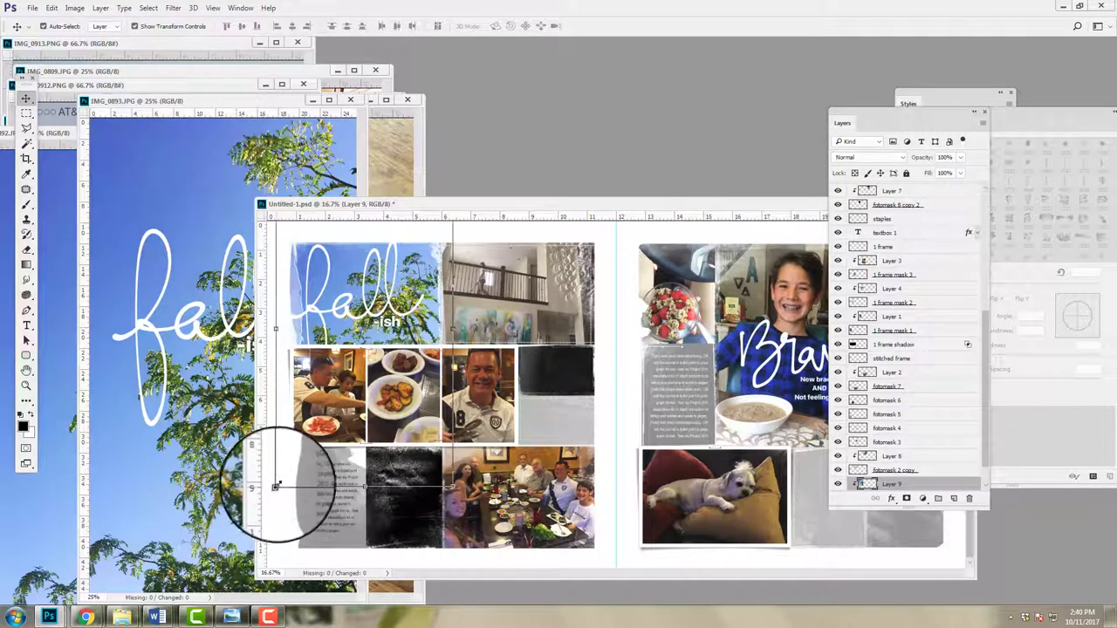
pyautogui.hotkey('ctrl', 't')
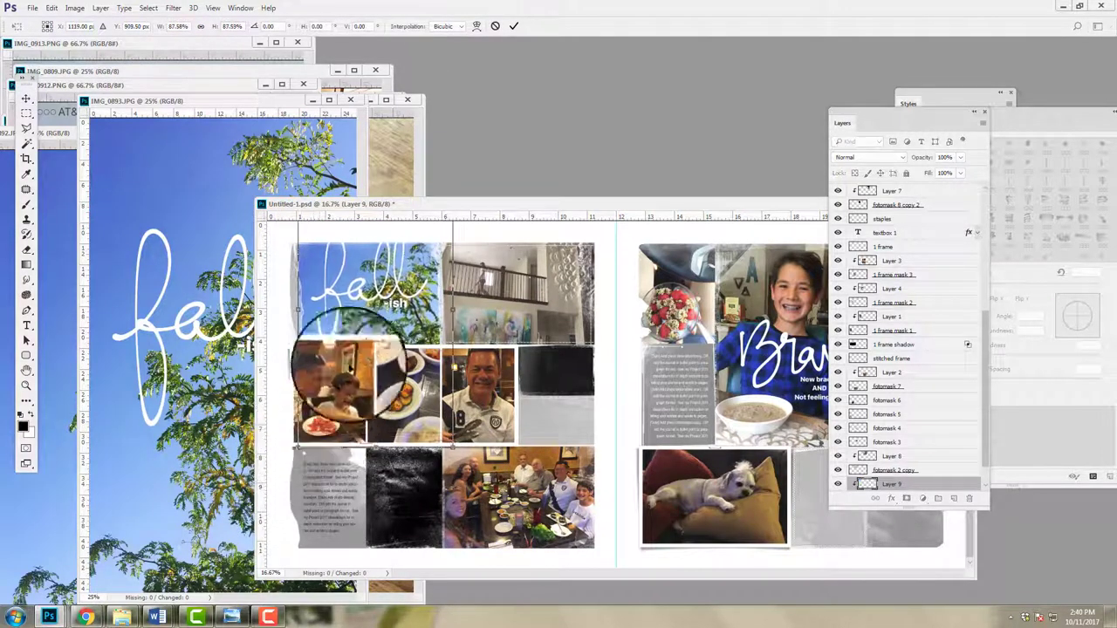
pyautogui.moveTo(369, 277); pyautogui.dragTo(376, 313)
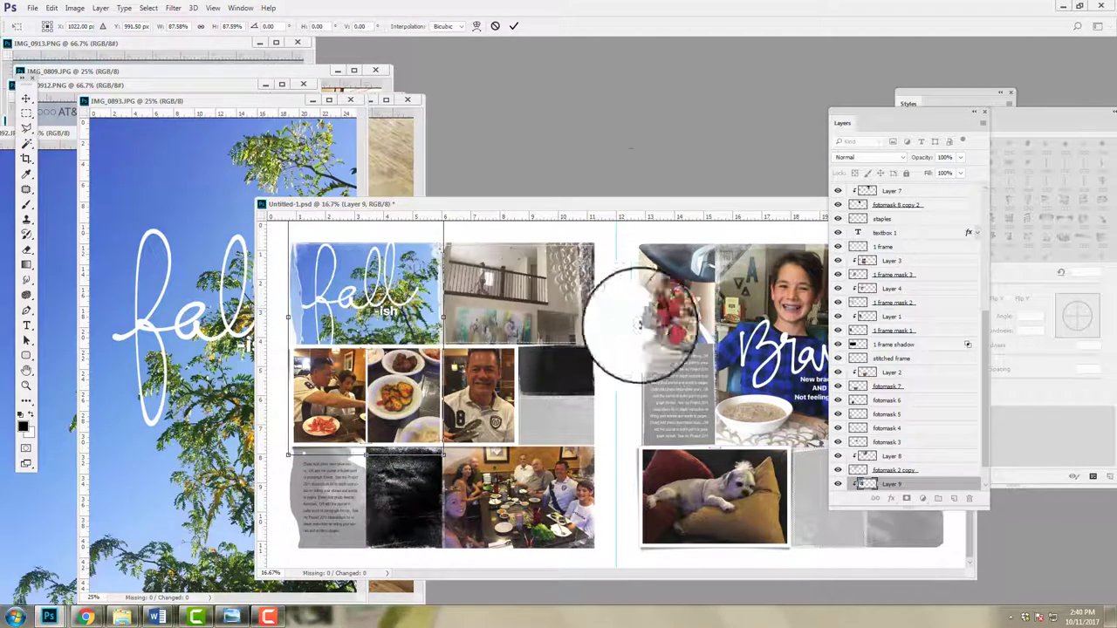
pyautogui.moveTo(631, 206); pyautogui.dragTo(525, 189)
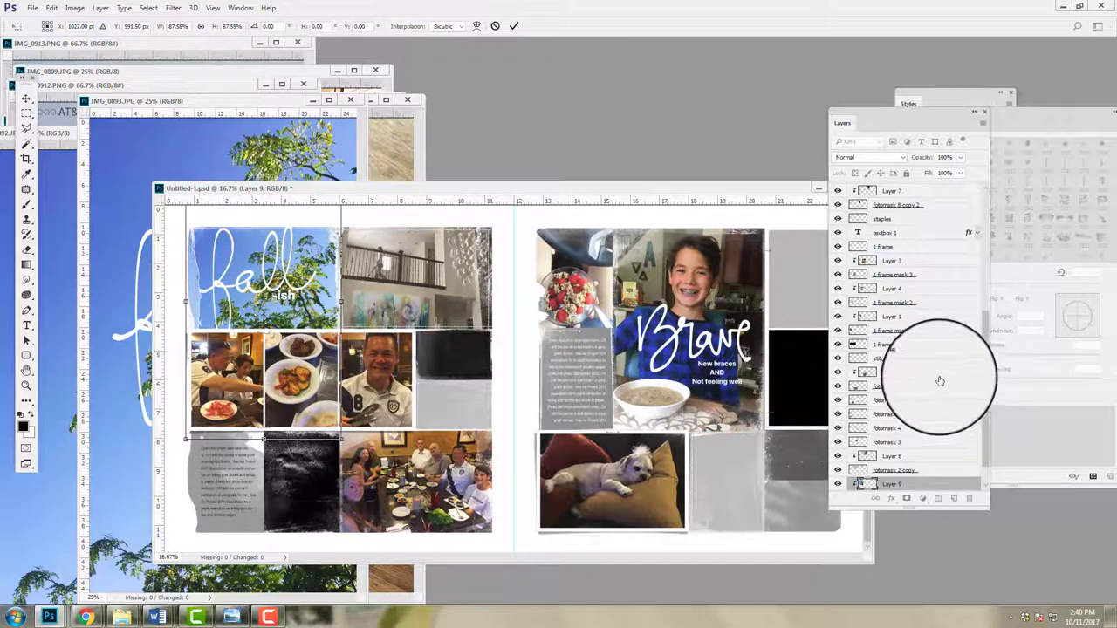
pyautogui.click(515, 27)
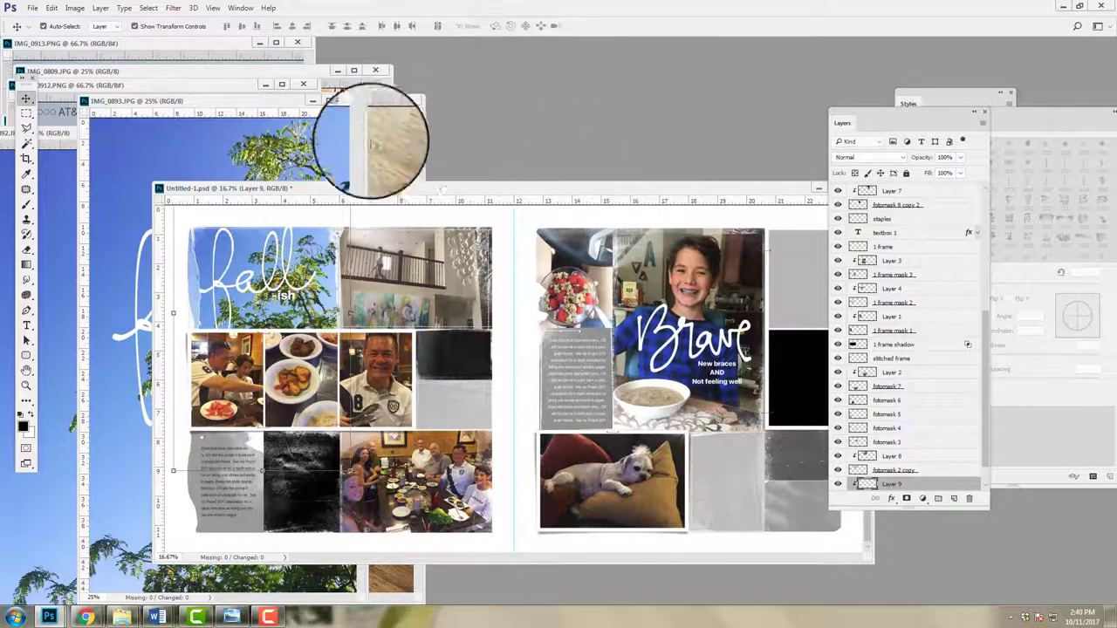
pyautogui.moveTo(369, 98); pyautogui.dragTo(329, 125)
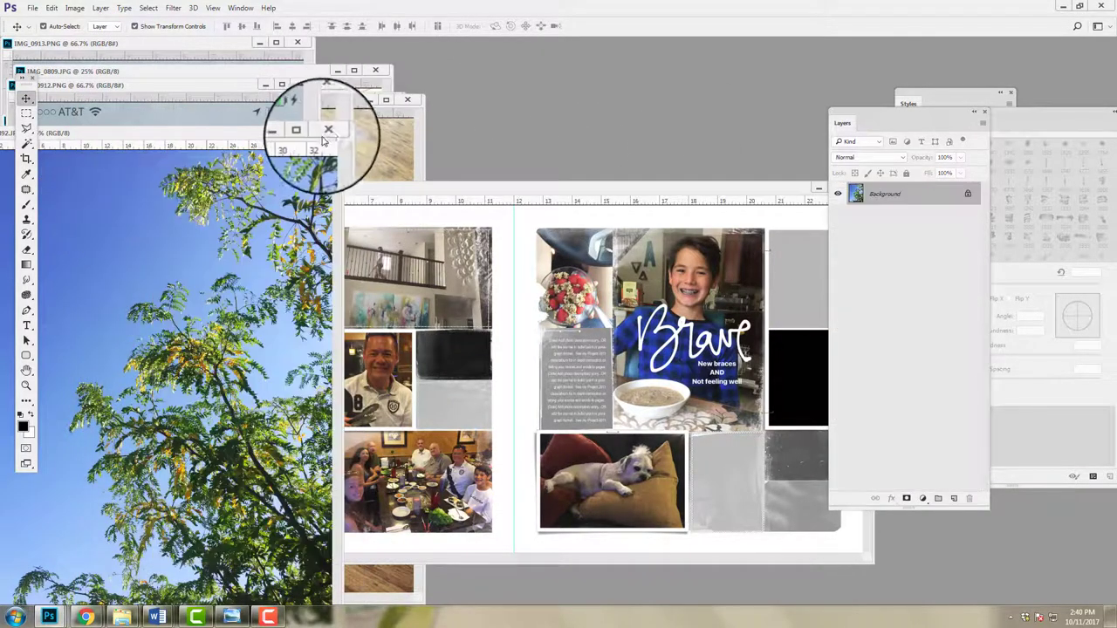
# Arrange the IMG_0869 and spread windows and move the journaling text off the bottom-left frame
pyautogui.click(374, 121)
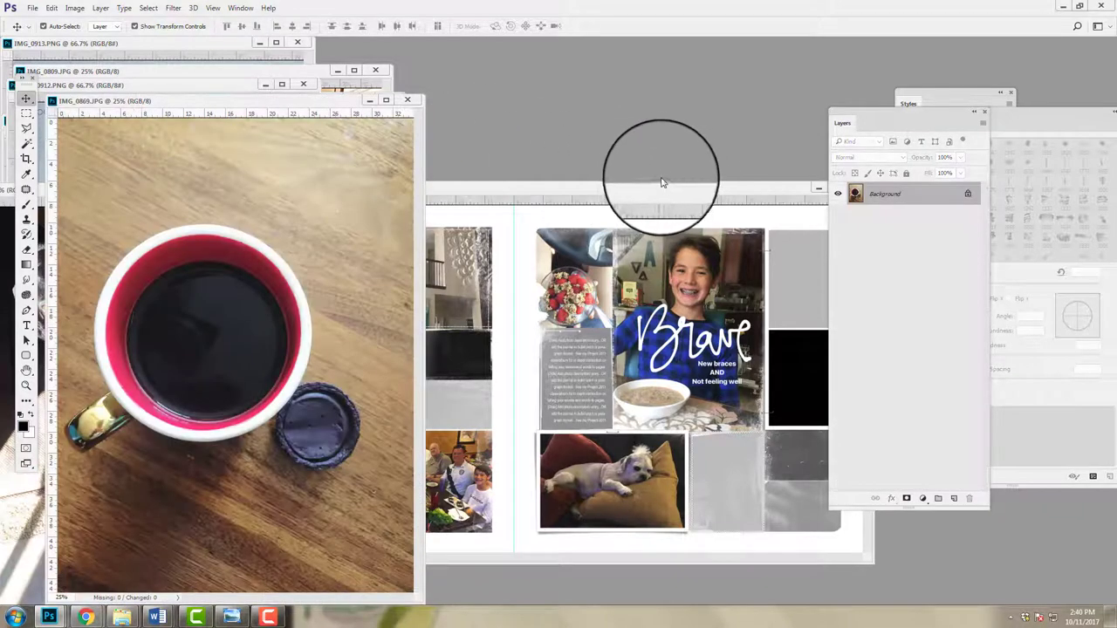
pyautogui.moveTo(648, 183); pyautogui.dragTo(618, 178)
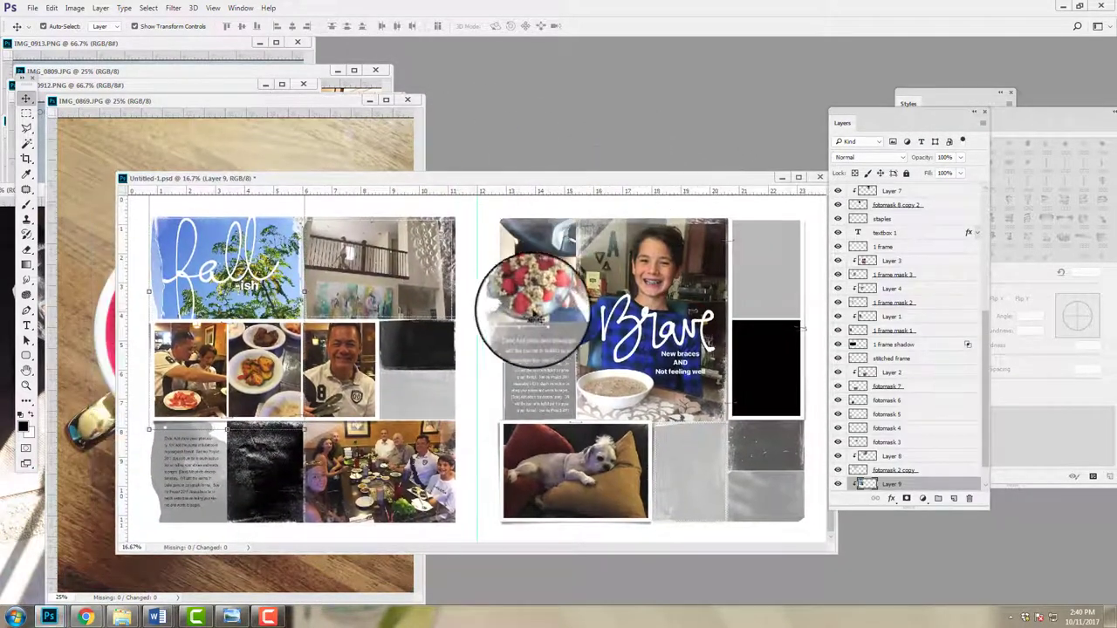
pyautogui.click(231, 102)
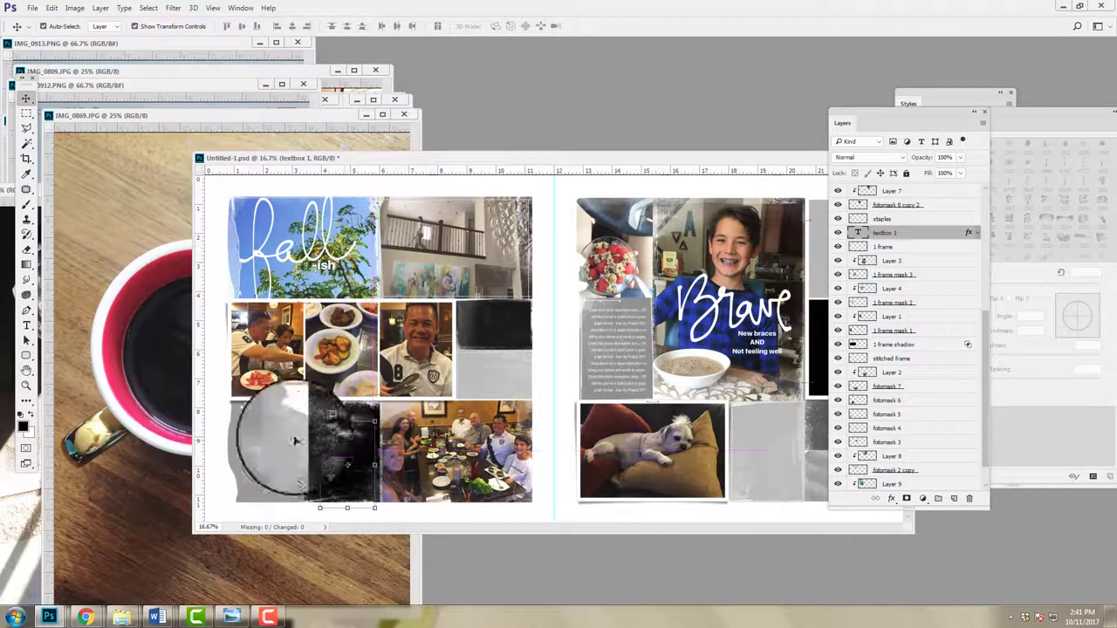
pyautogui.moveTo(505, 384); pyautogui.dragTo(269, 431)
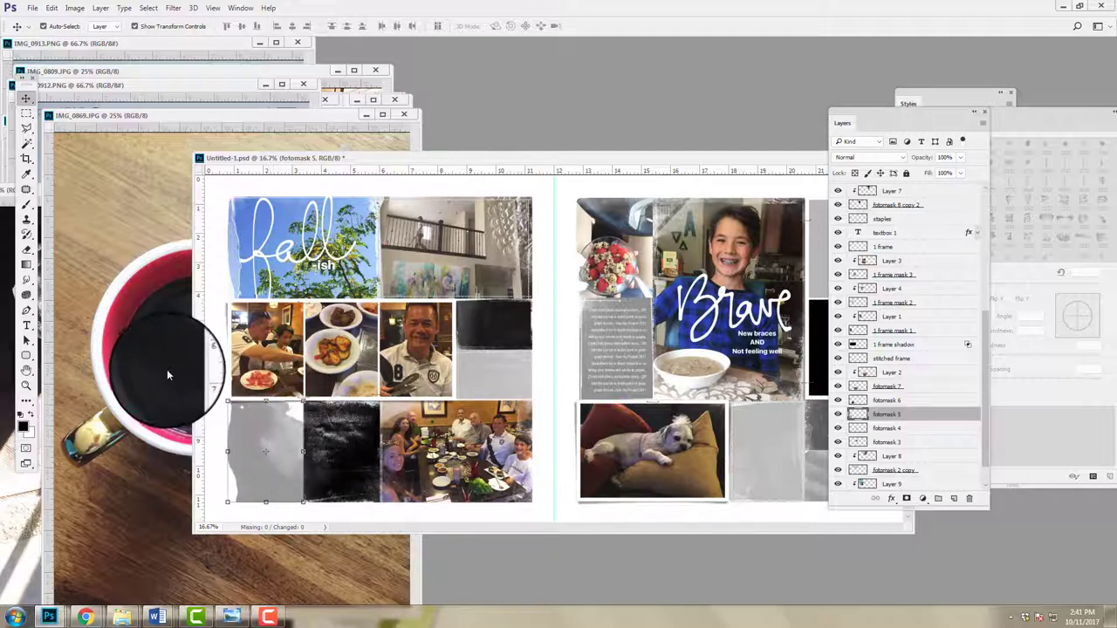
# Select the empty bottom-left fotomask frame and arrange the IMG_0869 coffee photo window beside the spread
pyautogui.moveTo(166, 369); pyautogui.dragTo(277, 447)
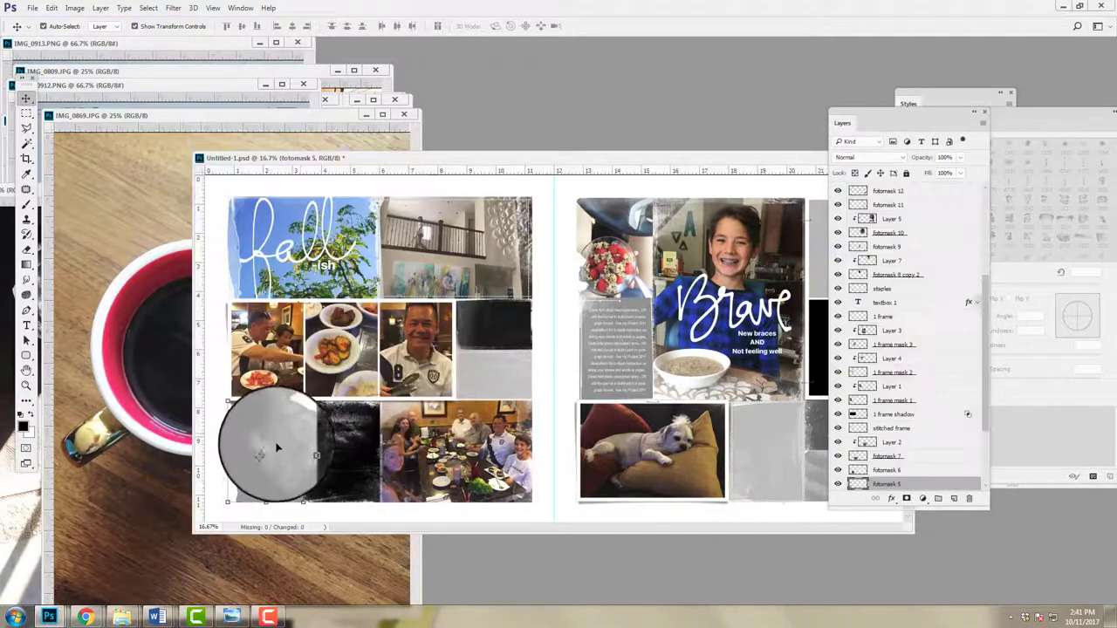
pyautogui.click(139, 366)
pyautogui.moveTo(281, 104); pyautogui.dragTo(321, 125)
pyautogui.click(261, 100)
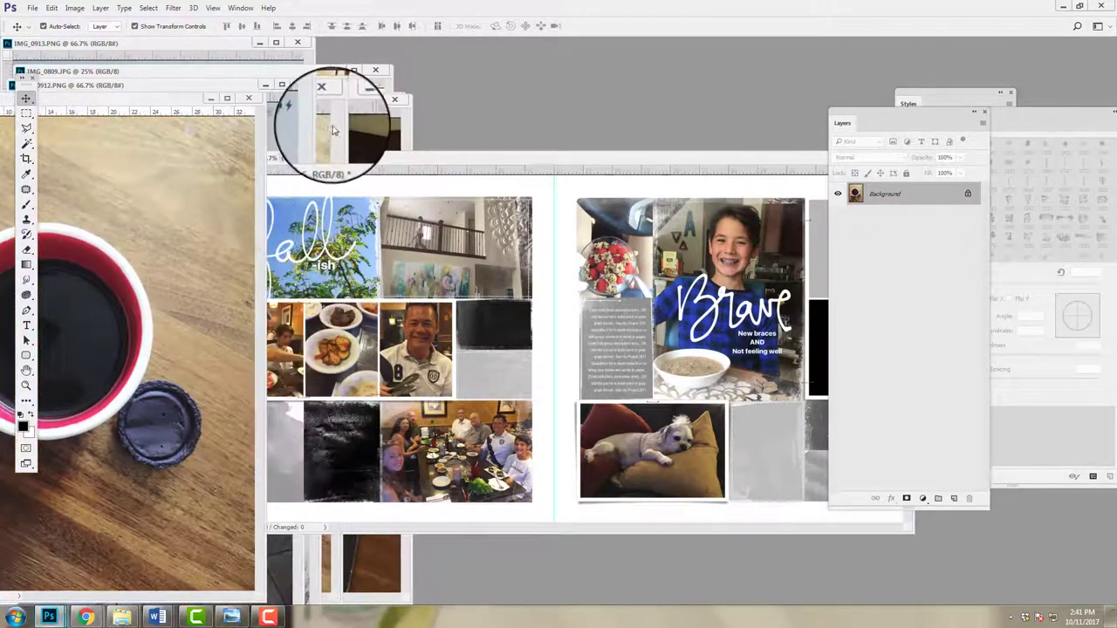
pyautogui.moveTo(382, 348); pyautogui.dragTo(362, 352)
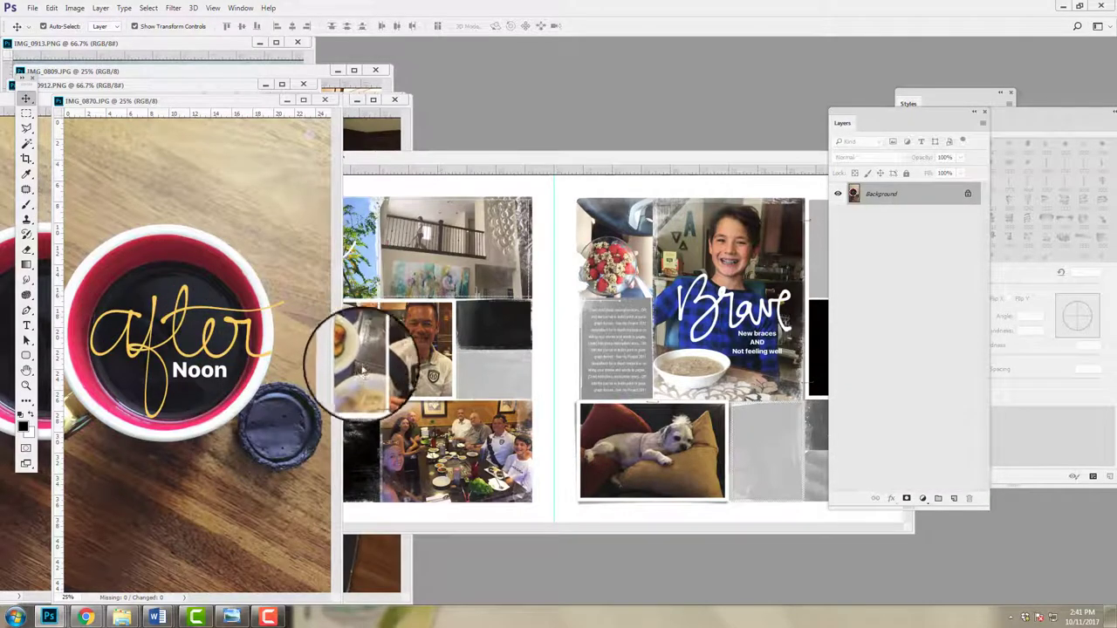
pyautogui.moveTo(257, 107); pyautogui.dragTo(208, 188)
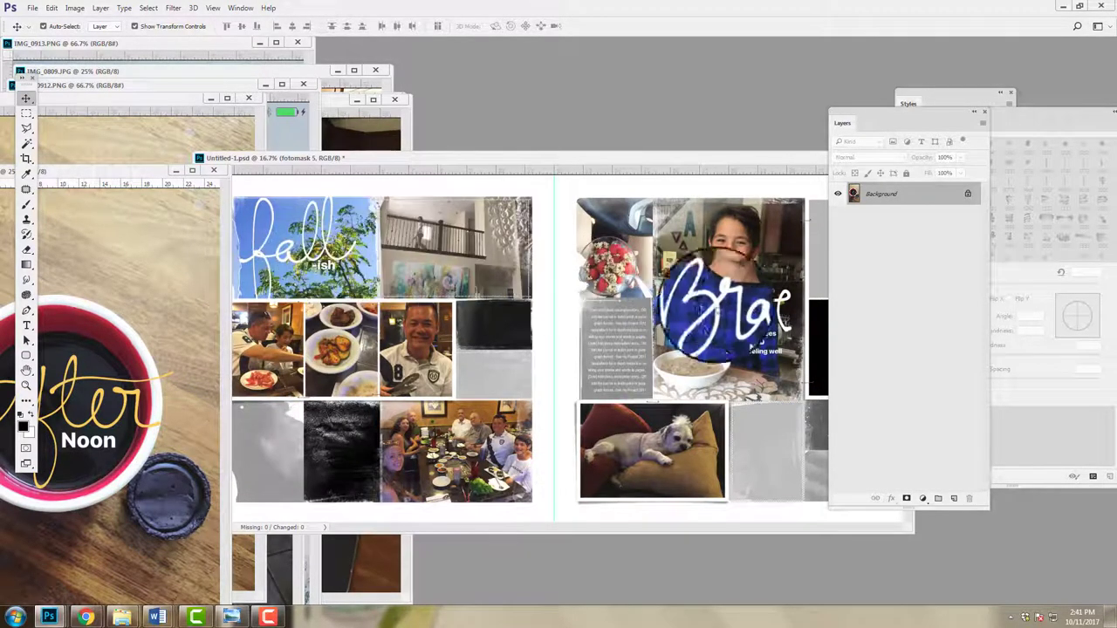
pyautogui.click(211, 173)
# Drag the coffee photo in as Layer 10, clip it to the bottom-left frame, scaled to about 41%
pyautogui.moveTo(125, 175); pyautogui.dragTo(265, 445)
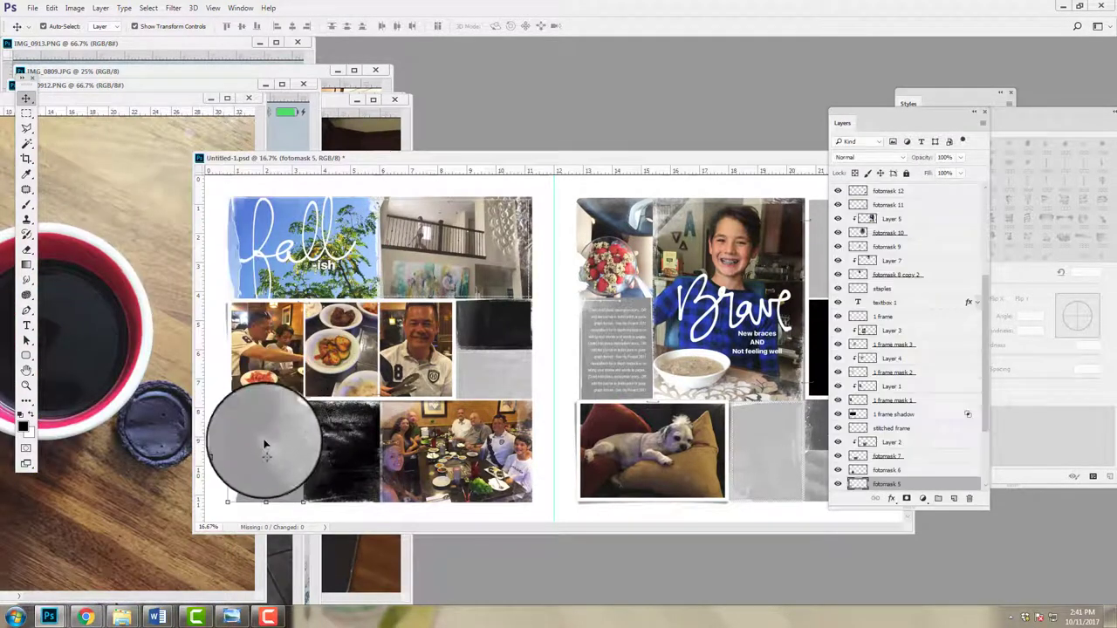
pyautogui.moveTo(106, 317); pyautogui.dragTo(293, 445)
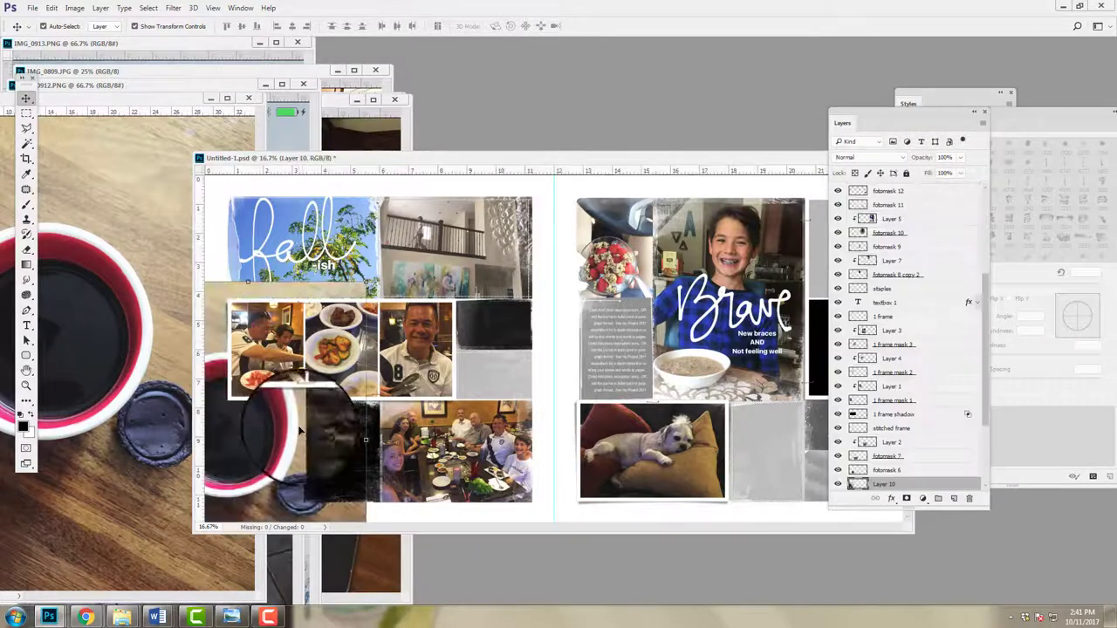
pyautogui.click(100, 8)
pyautogui.click(153, 206)
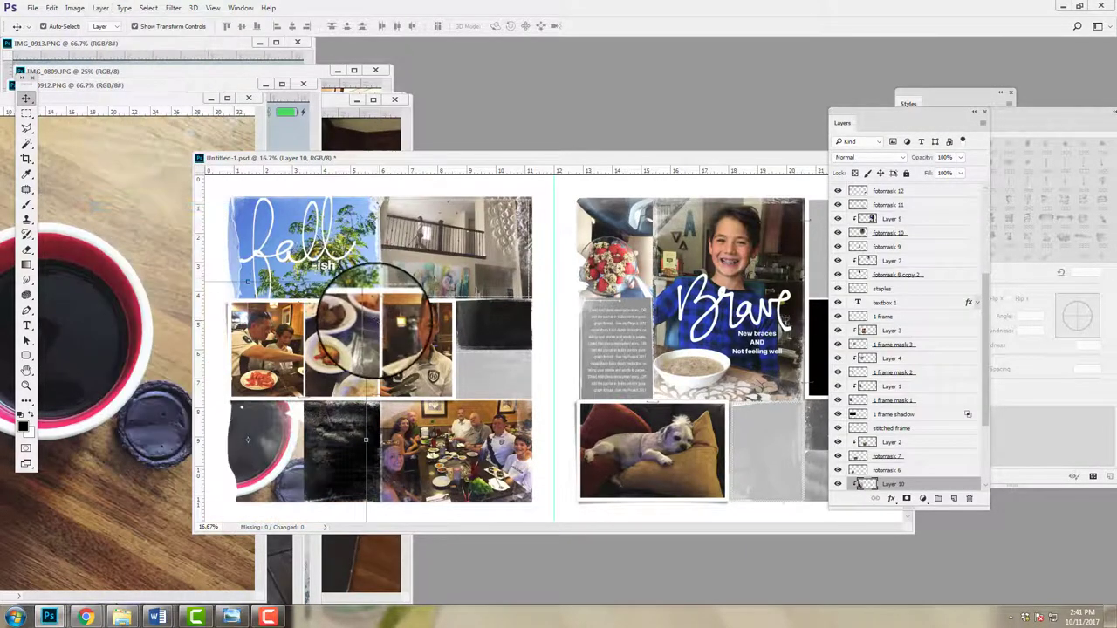
pyautogui.hotkey('ctrl', 't')
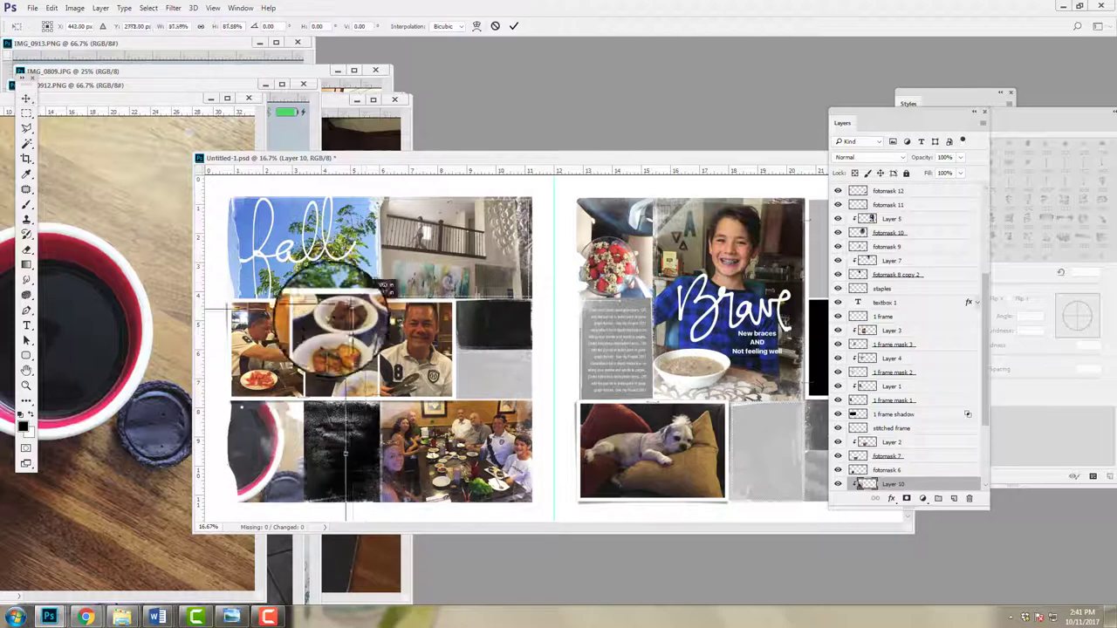
pyautogui.moveTo(346, 454); pyautogui.dragTo(239, 441)
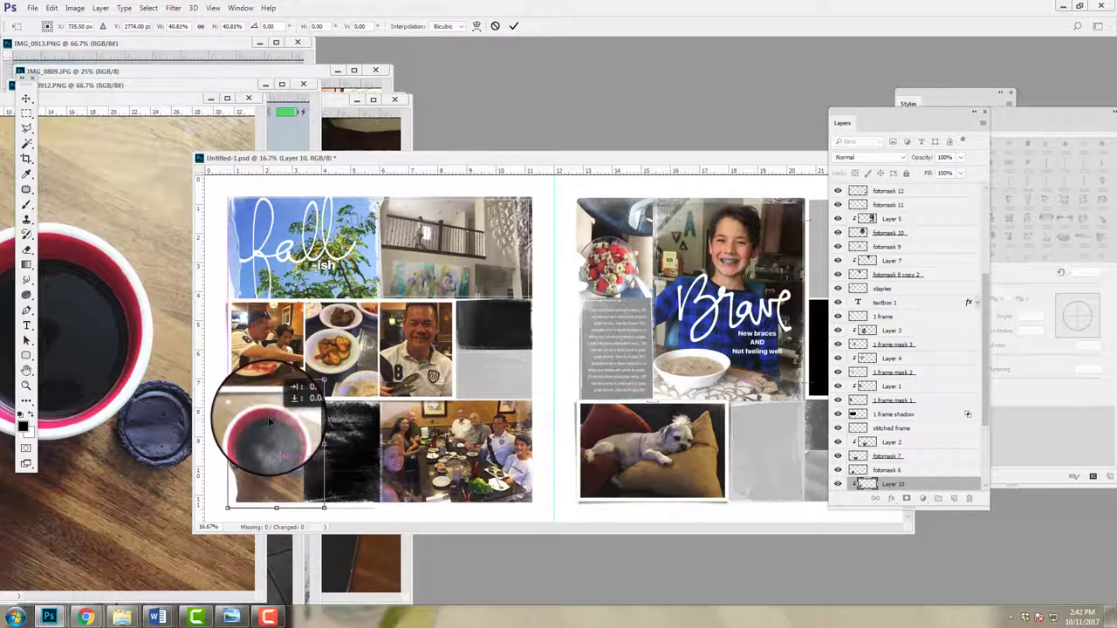
pyautogui.moveTo(271, 422); pyautogui.dragTo(272, 423)
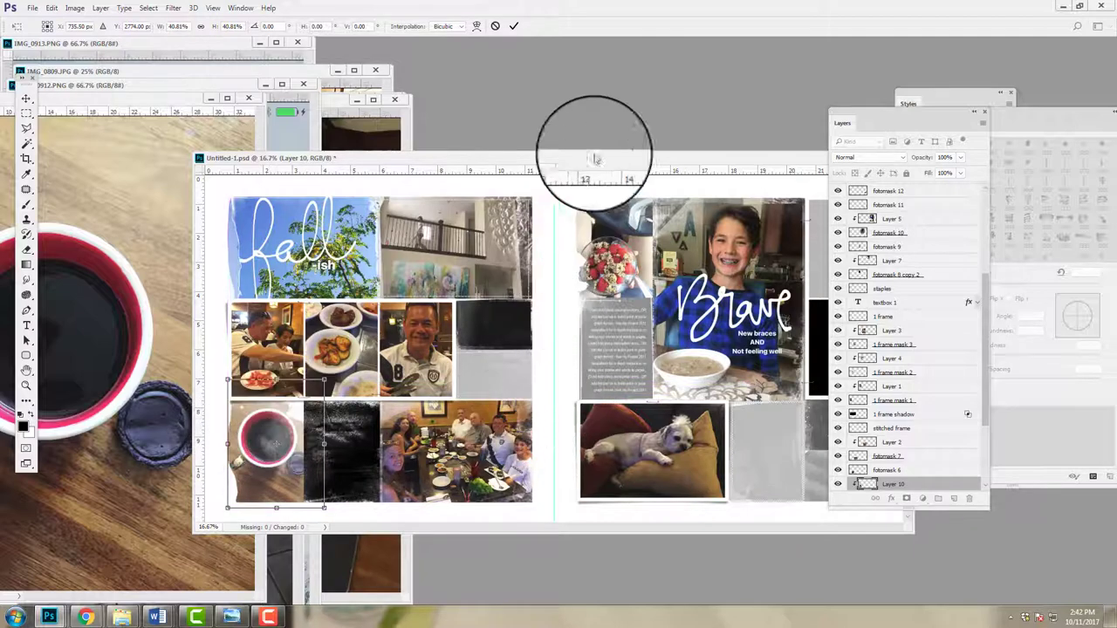
pyautogui.click(513, 26)
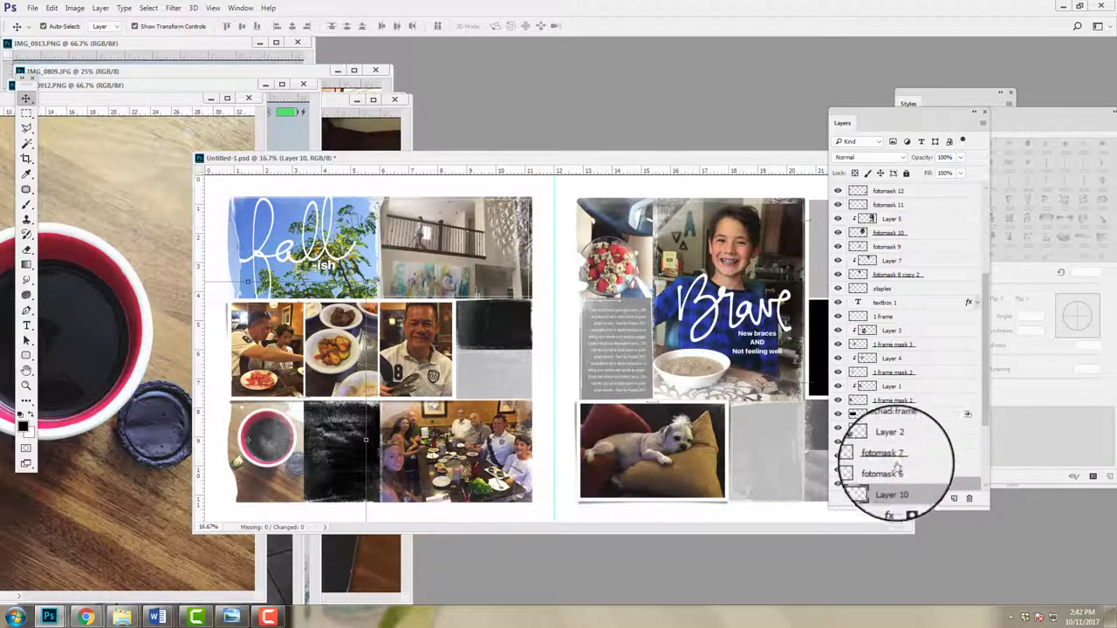
# Duplicate the fotomask 5 frame and merge both copies into one layer
pyautogui.scroll(-3, 984, 449)
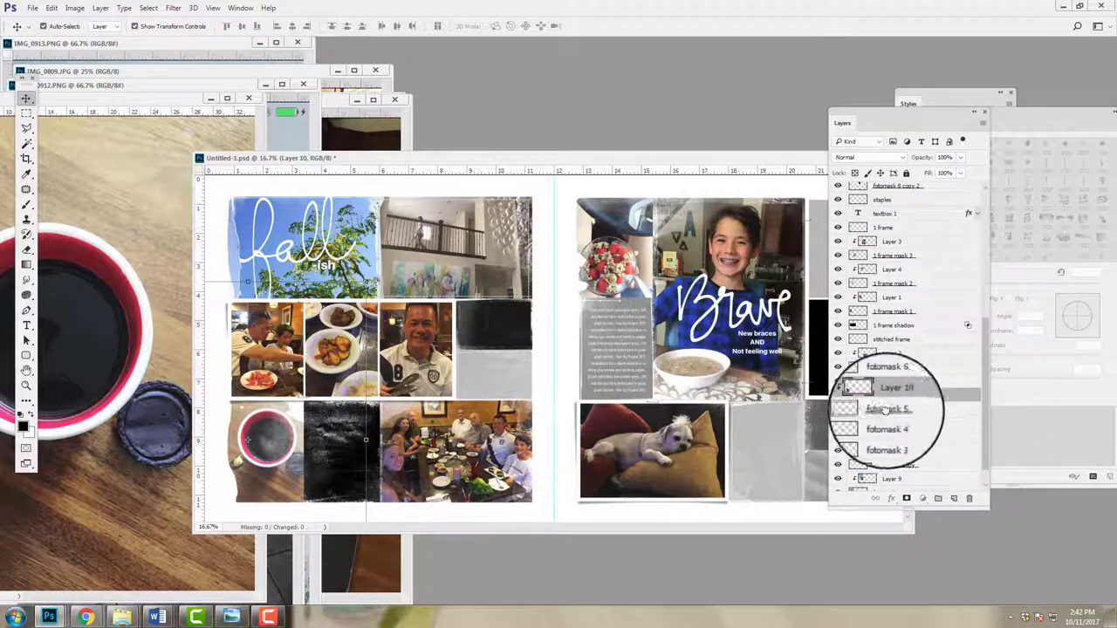
pyautogui.moveTo(954, 498); pyautogui.dragTo(954, 499)
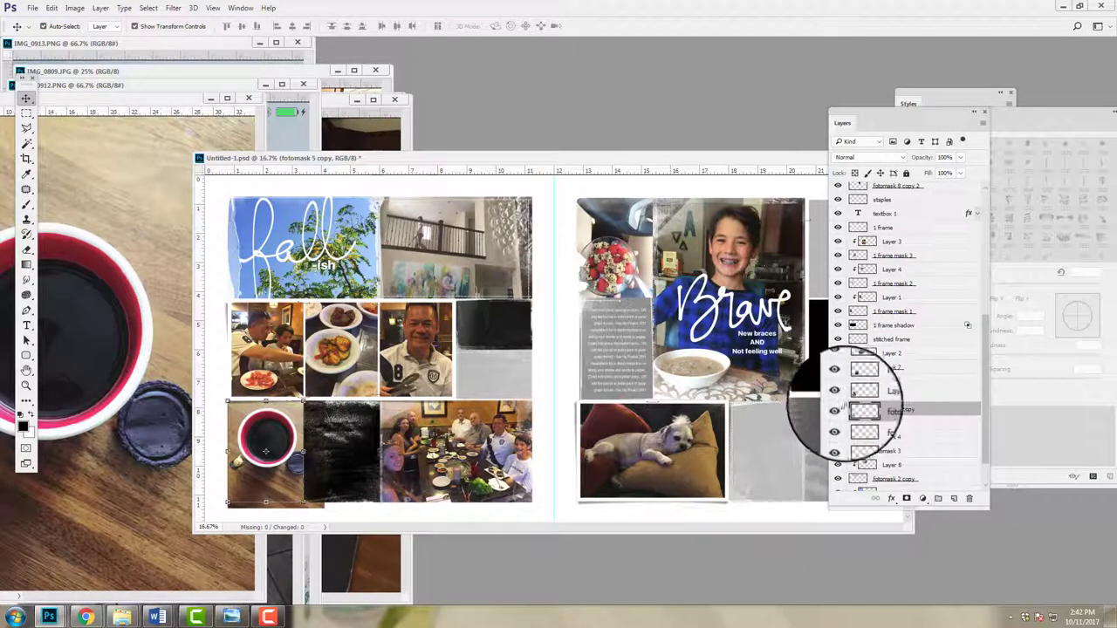
pyautogui.keyDown('shift'); pyautogui.click(860, 423); pyautogui.keyUp('shift')
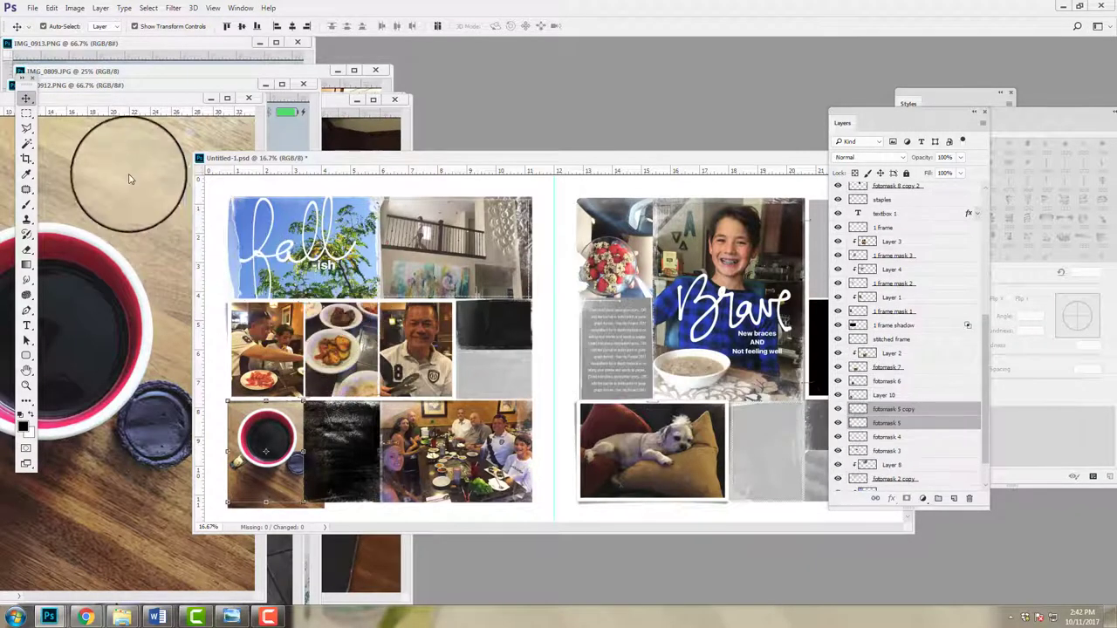
pyautogui.click(101, 7)
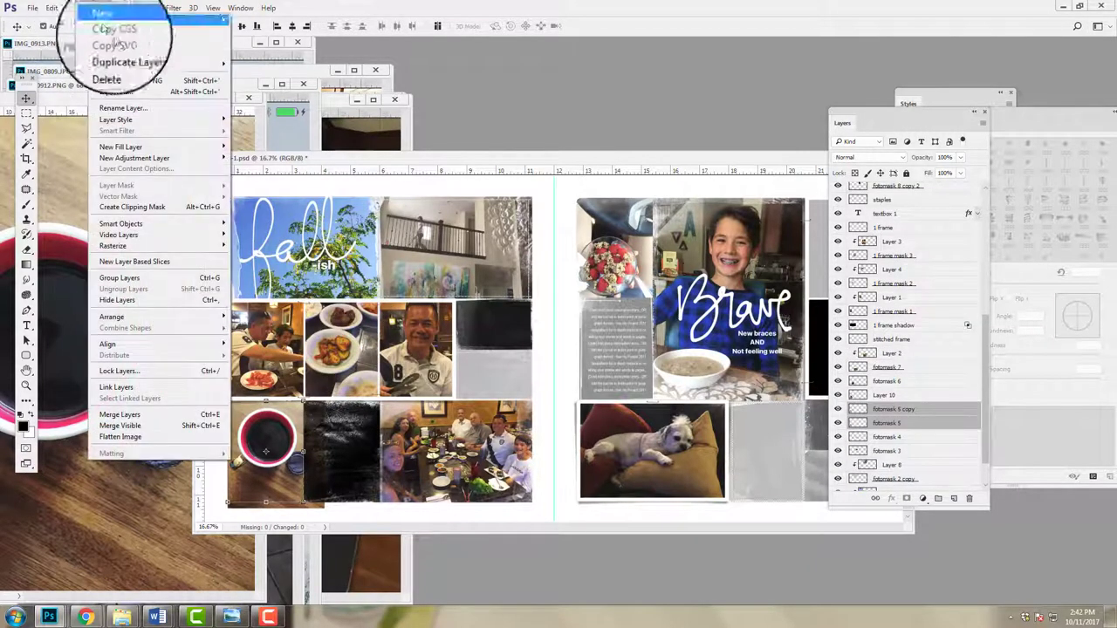
pyautogui.click(123, 416)
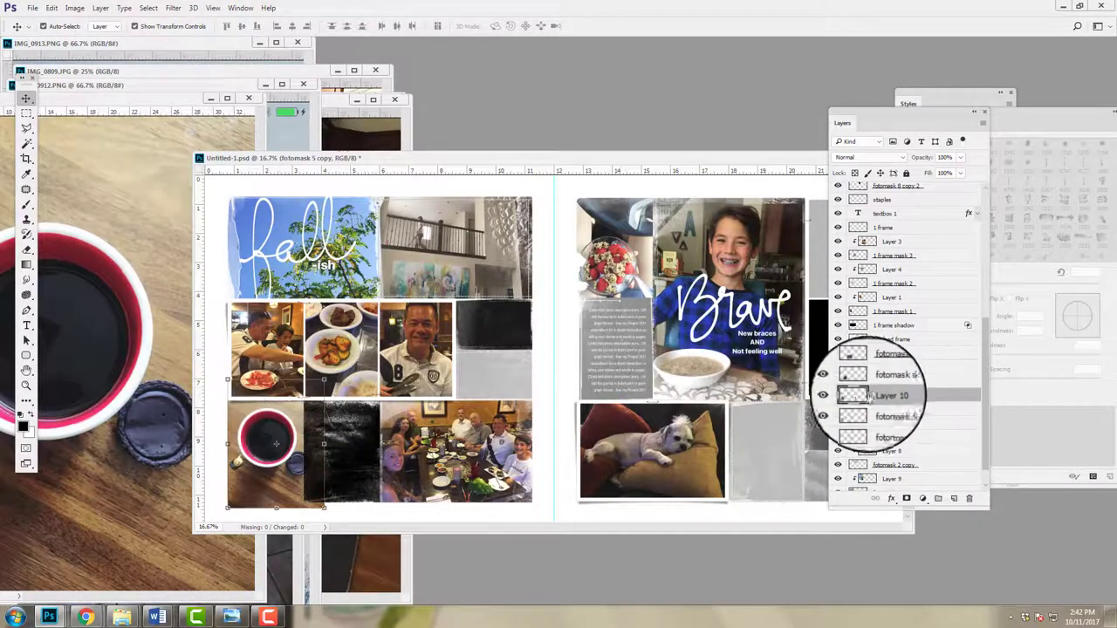
# Clip the coffee-cup photo (Layer 10) into the merged frame and nudge it upward
pyautogui.click(100, 7)
pyautogui.click(153, 144)
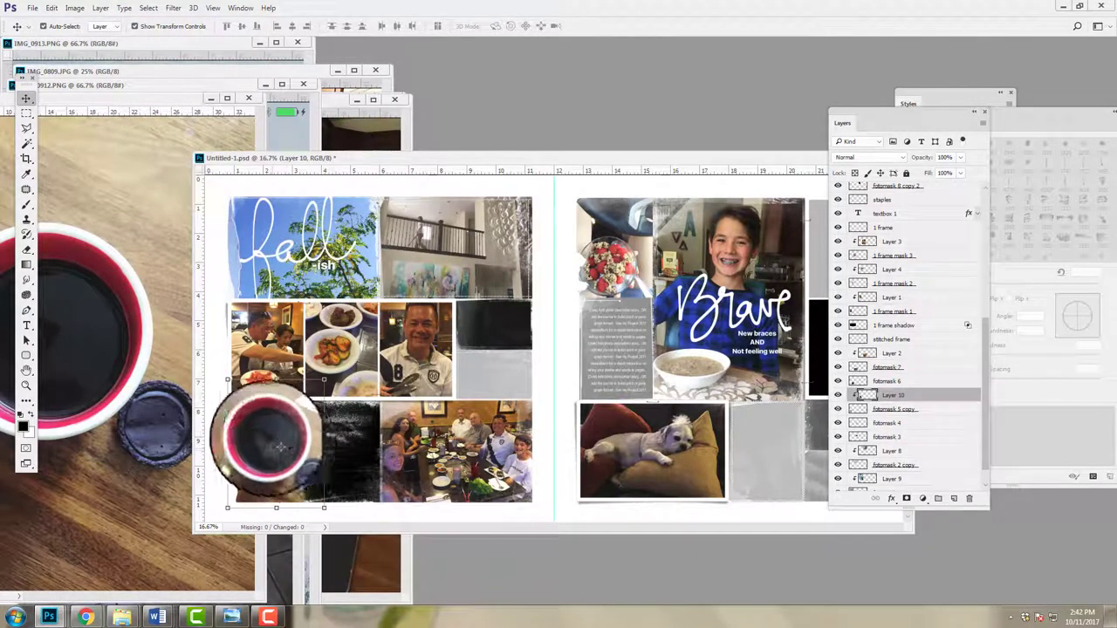
pyautogui.moveTo(280, 448); pyautogui.dragTo(278, 441)
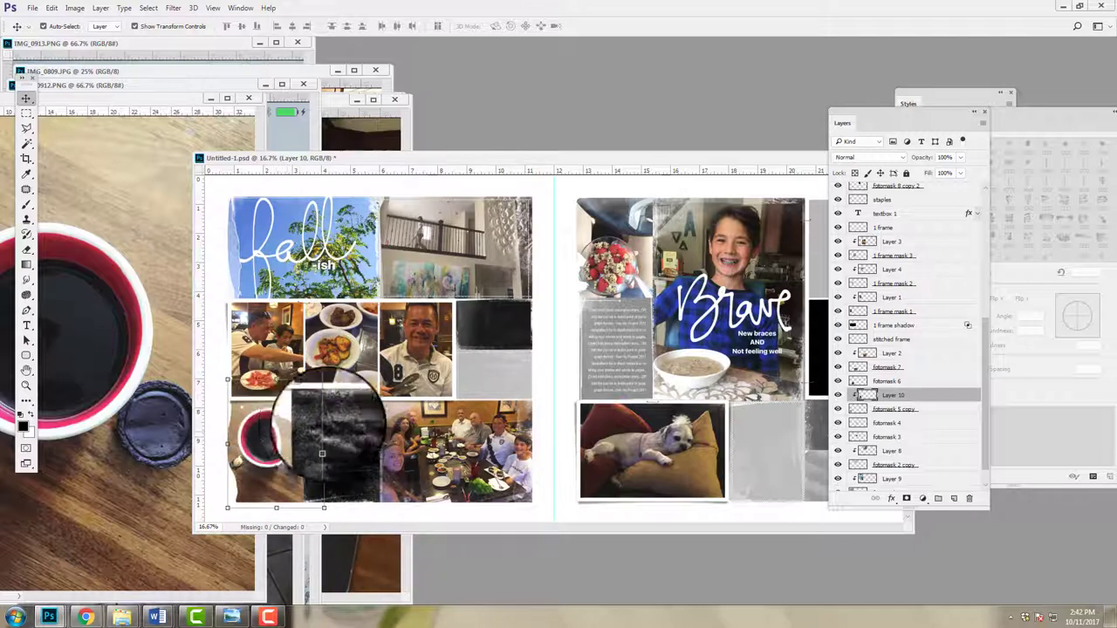
pyautogui.click(120, 236)
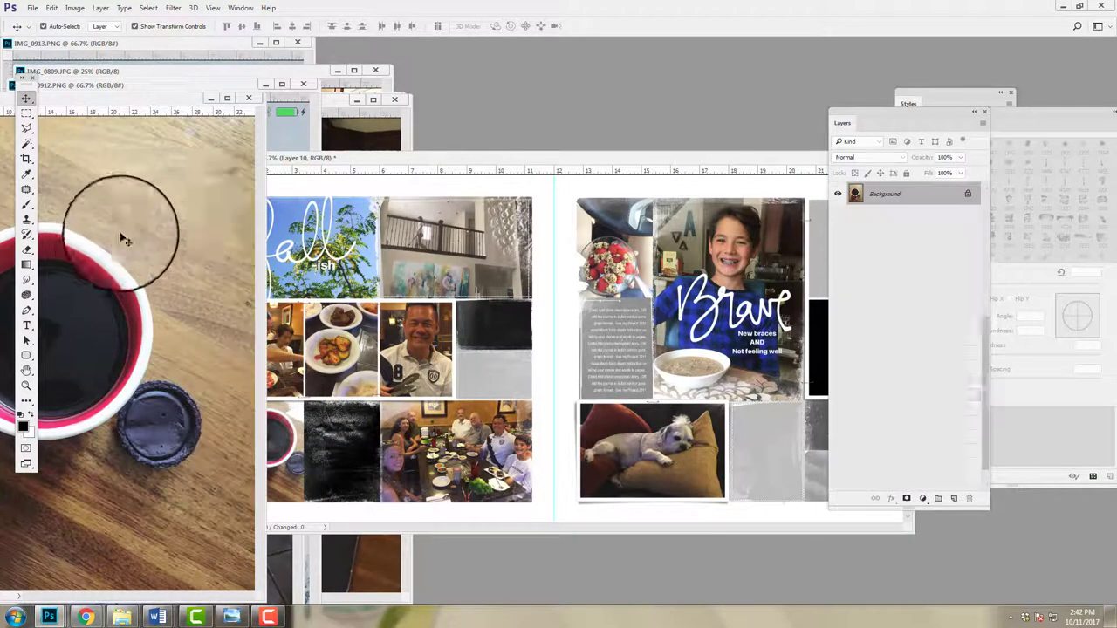
# Close the coffee-cup photo and bring IMG_0830.JPG forward beside the Untitled-1 layout
pyautogui.click(249, 100)
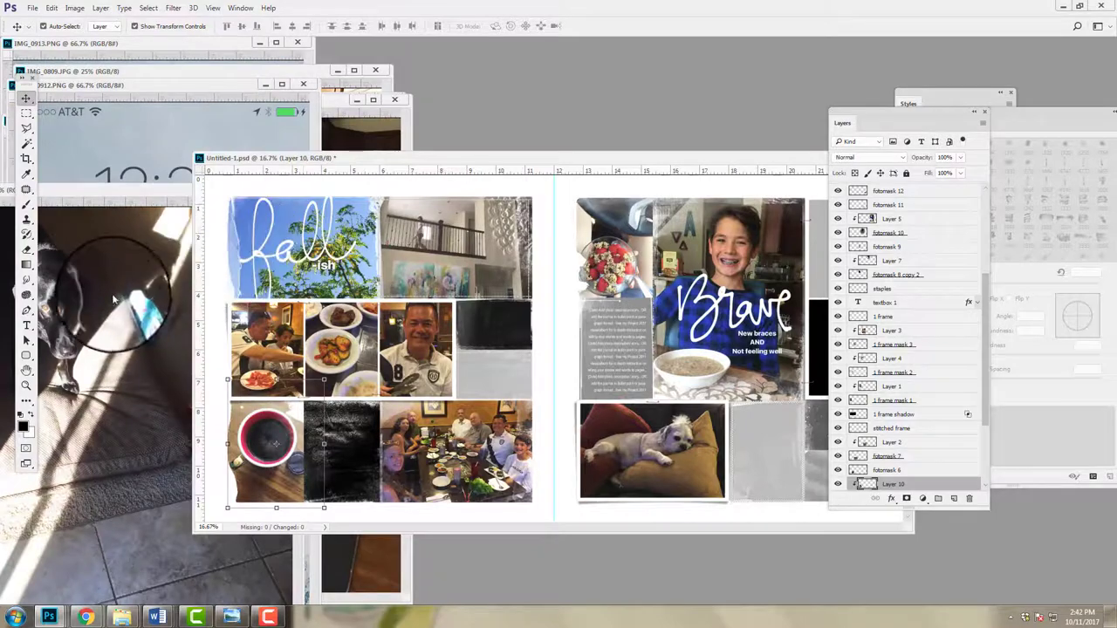
pyautogui.moveTo(486, 158); pyautogui.dragTo(413, 161)
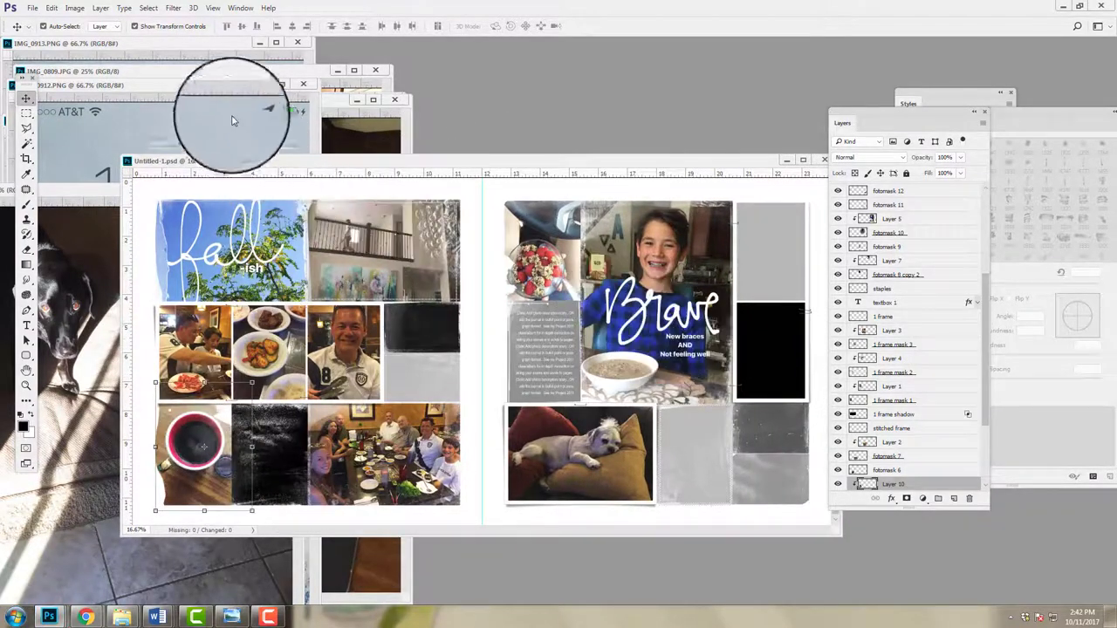
pyautogui.click(213, 85)
pyautogui.click(187, 113)
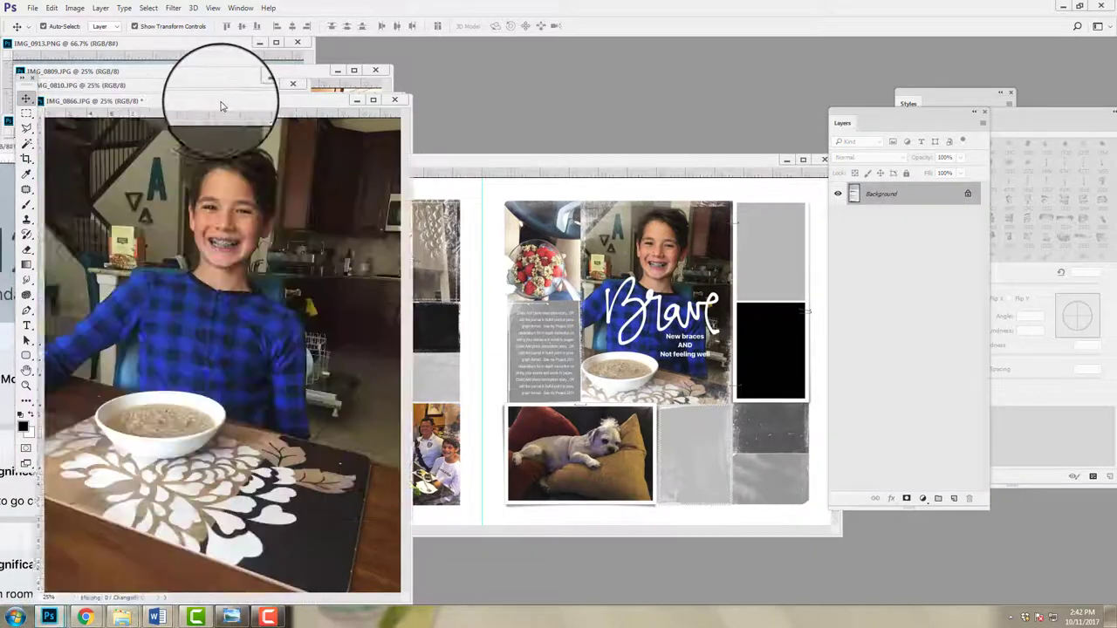
pyautogui.click(378, 105)
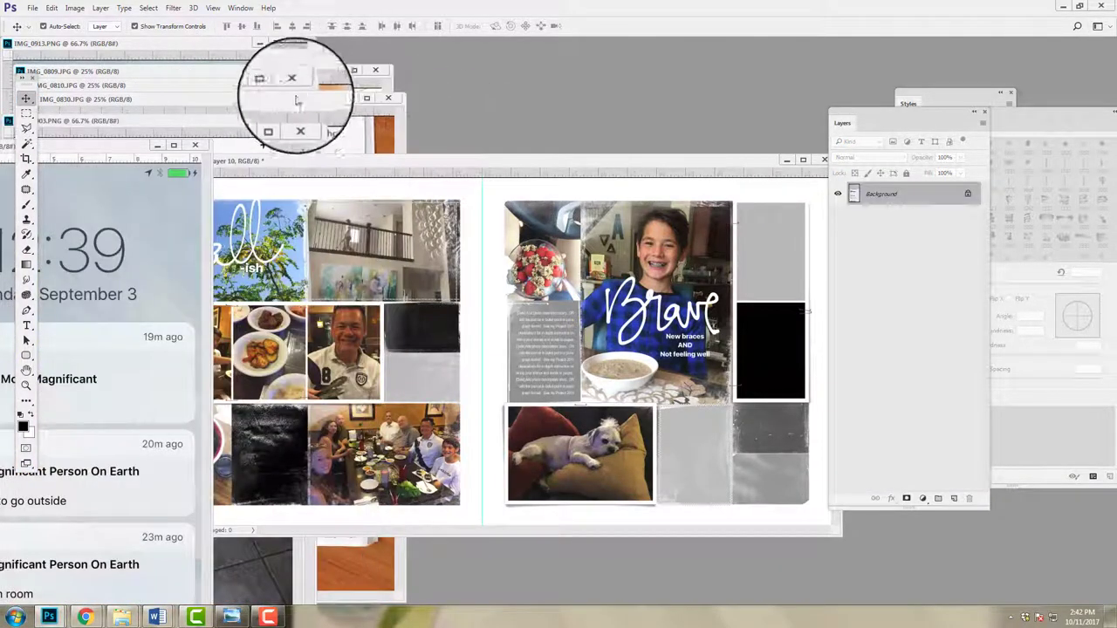
pyautogui.click(306, 105)
pyautogui.moveTo(305, 105); pyautogui.dragTo(365, 116)
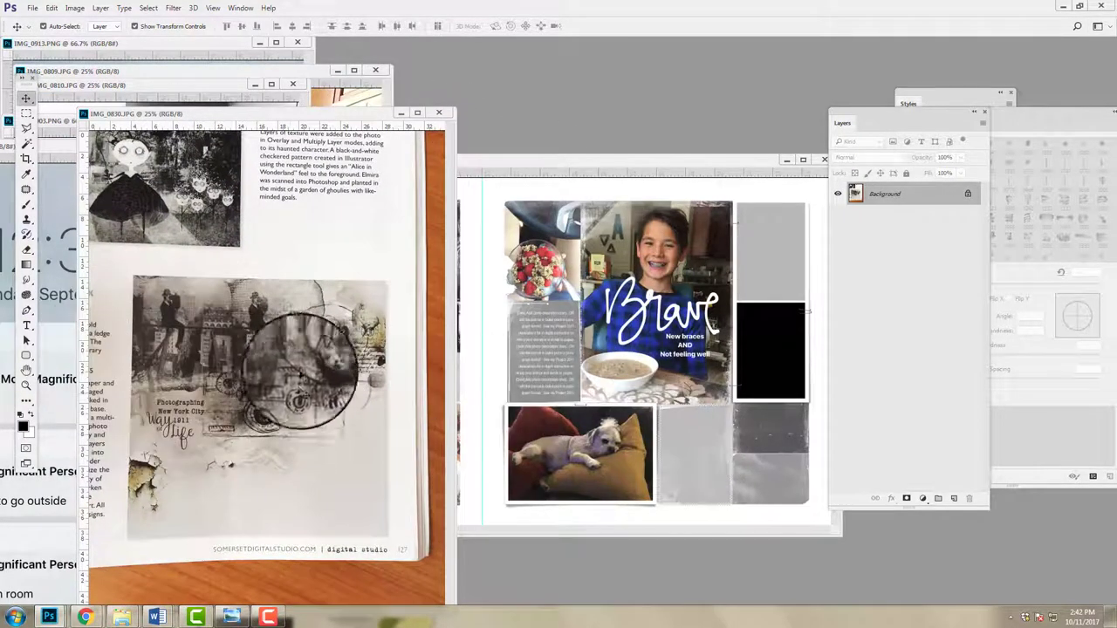
pyautogui.click(684, 441)
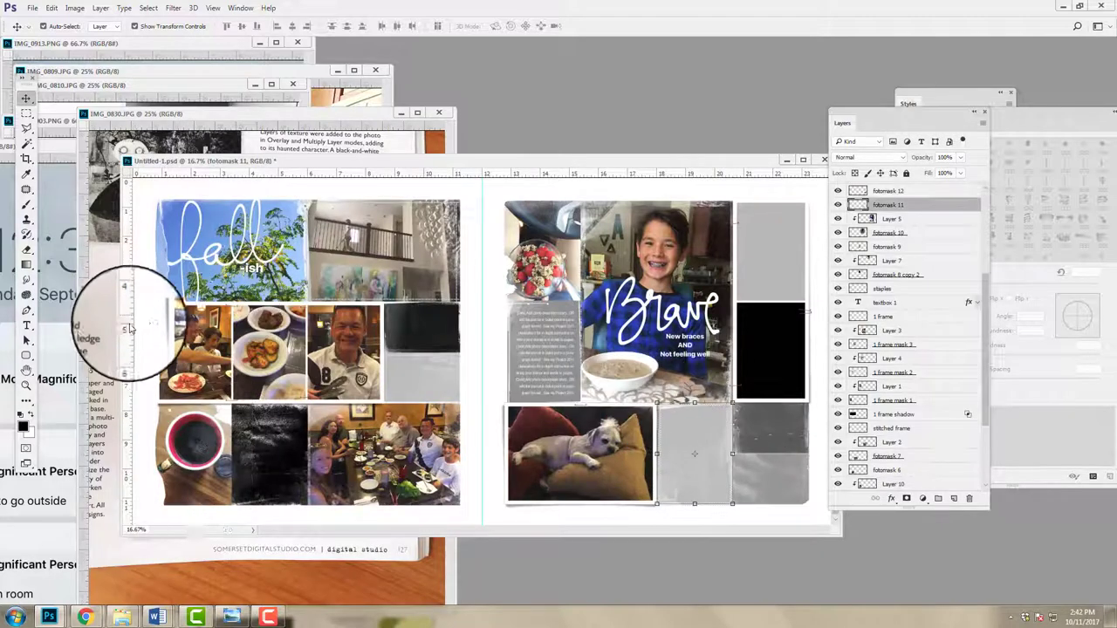
pyautogui.click(123, 325)
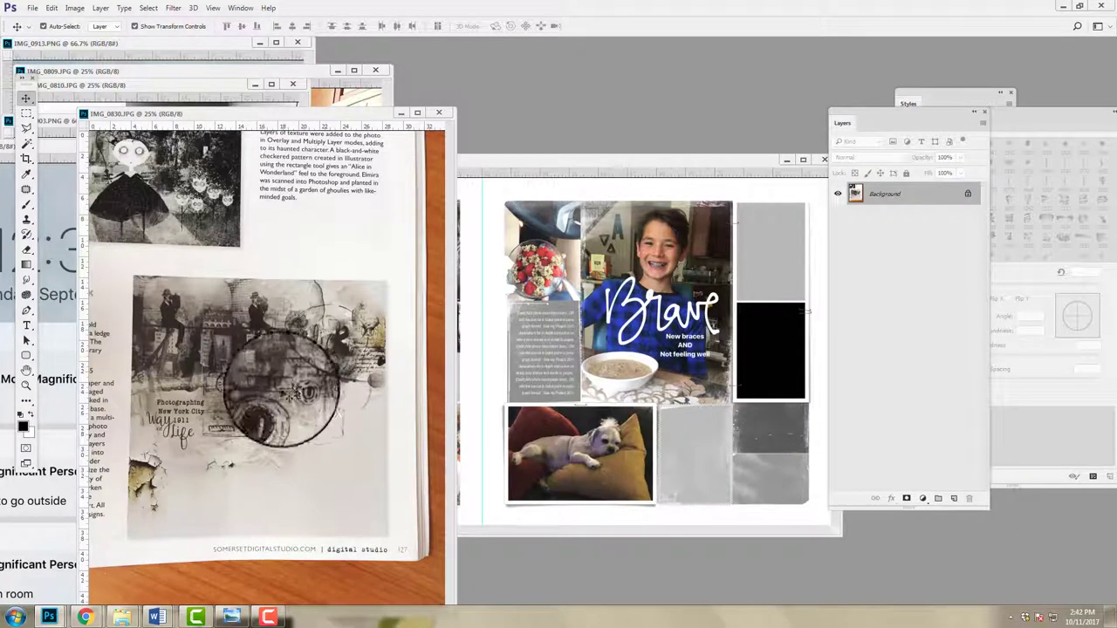
# Clip the IMG_0830 texture into the frame beside the dog photo, scaled to about 65%
pyautogui.click(702, 450)
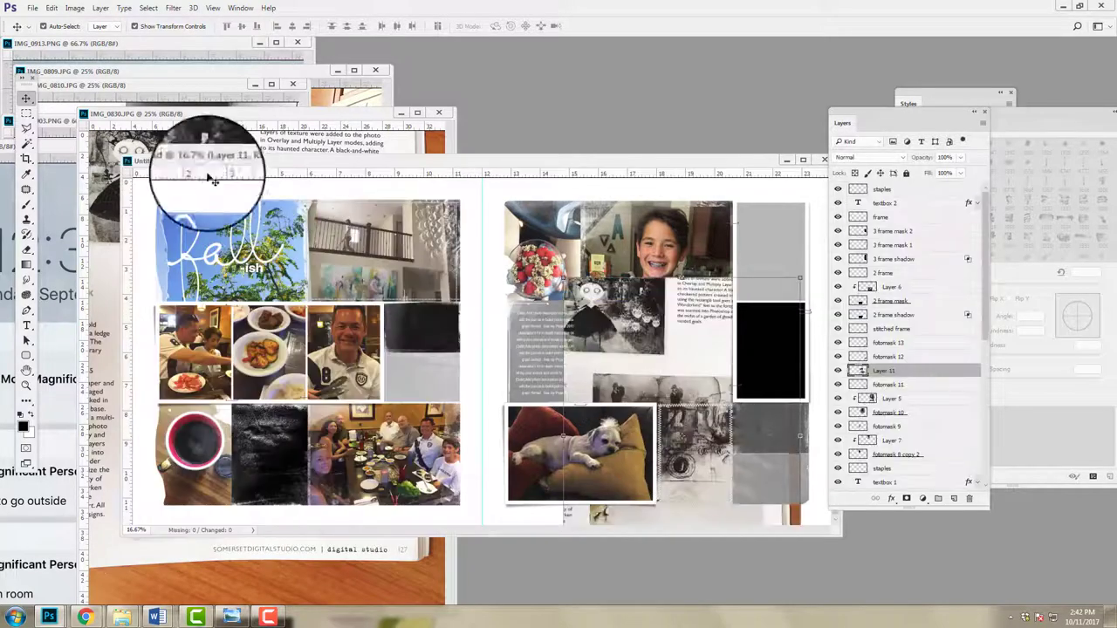
pyautogui.click(100, 8)
pyautogui.click(144, 212)
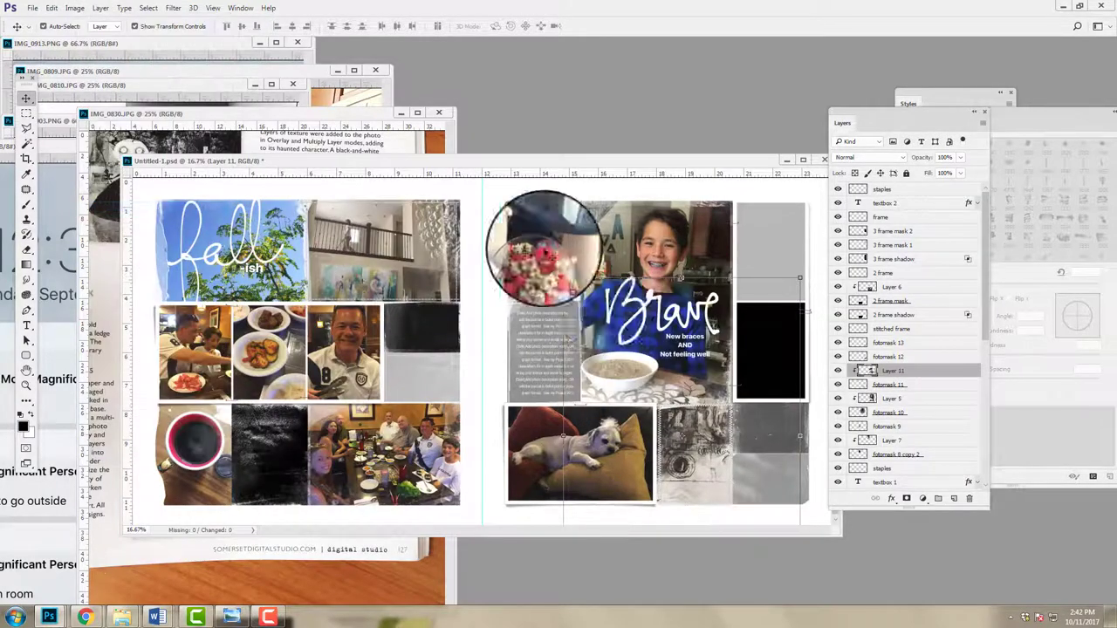
pyautogui.moveTo(563, 277); pyautogui.dragTo(786, 371)
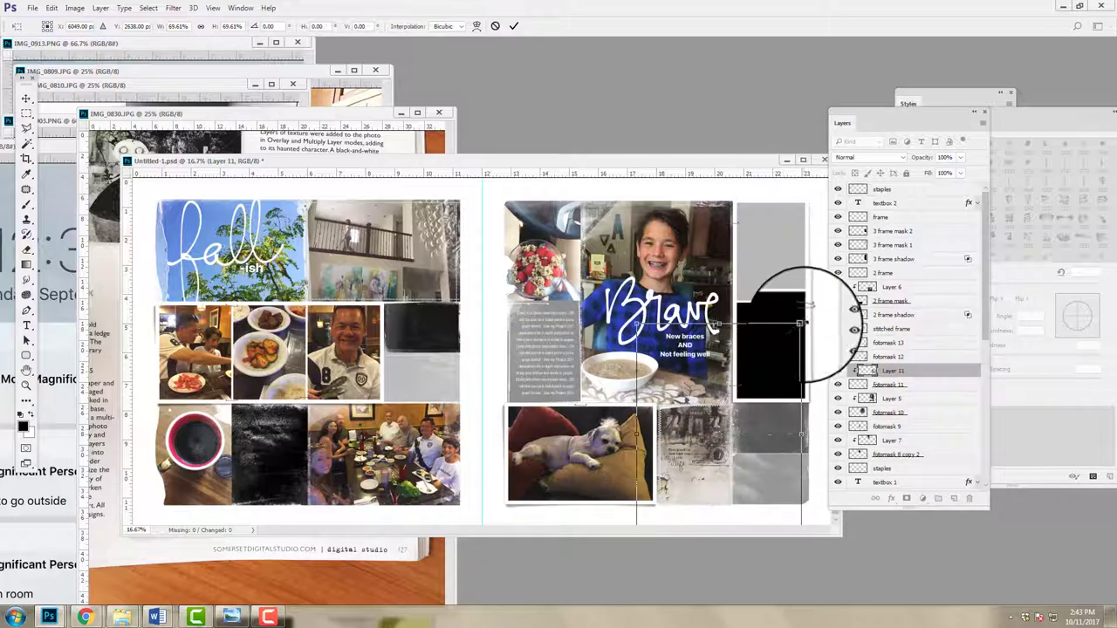
pyautogui.moveTo(799, 324); pyautogui.dragTo(567, 79)
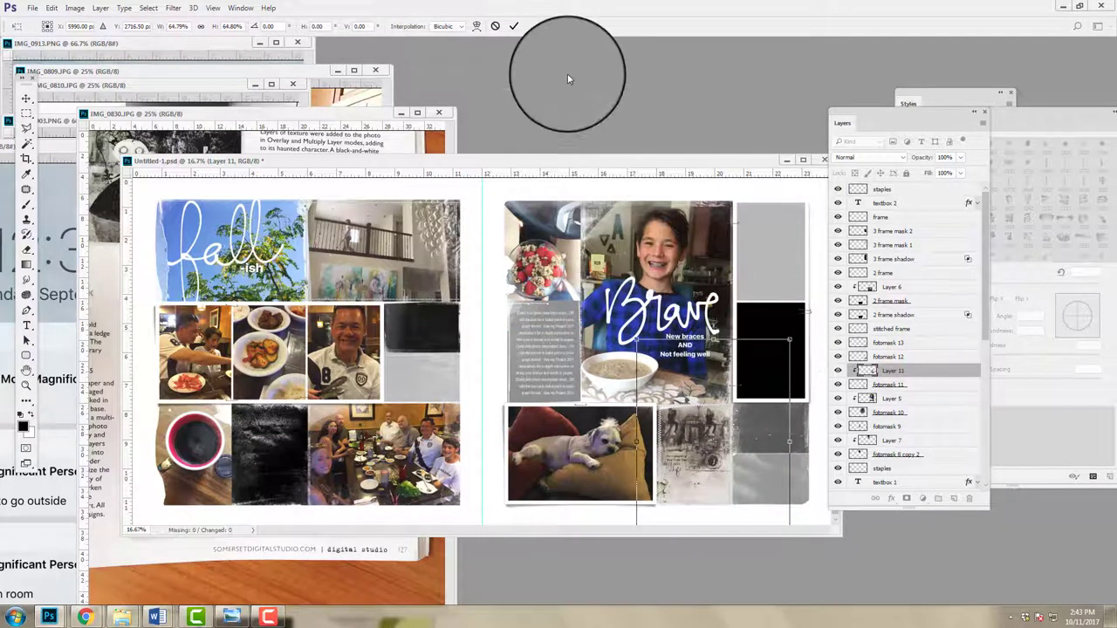
pyautogui.click(513, 29)
pyautogui.moveTo(349, 112); pyautogui.dragTo(396, 106)
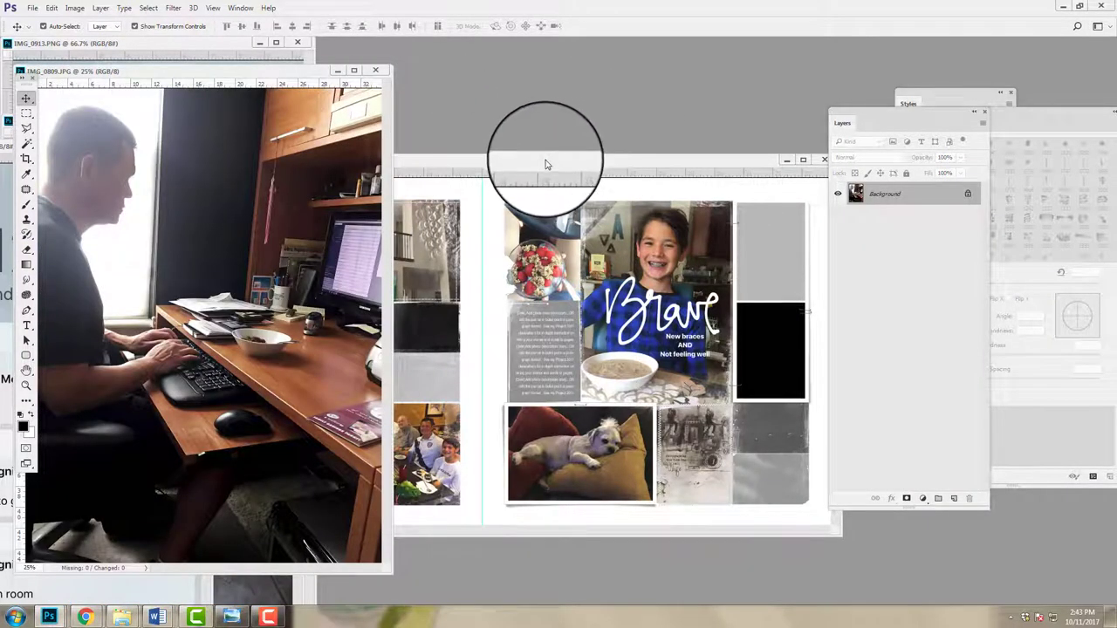
# Drag the IMG_0809 desk photo into Untitled-1.psd as a new layer and move it up
pyautogui.moveTo(546, 164); pyautogui.dragTo(422, 162)
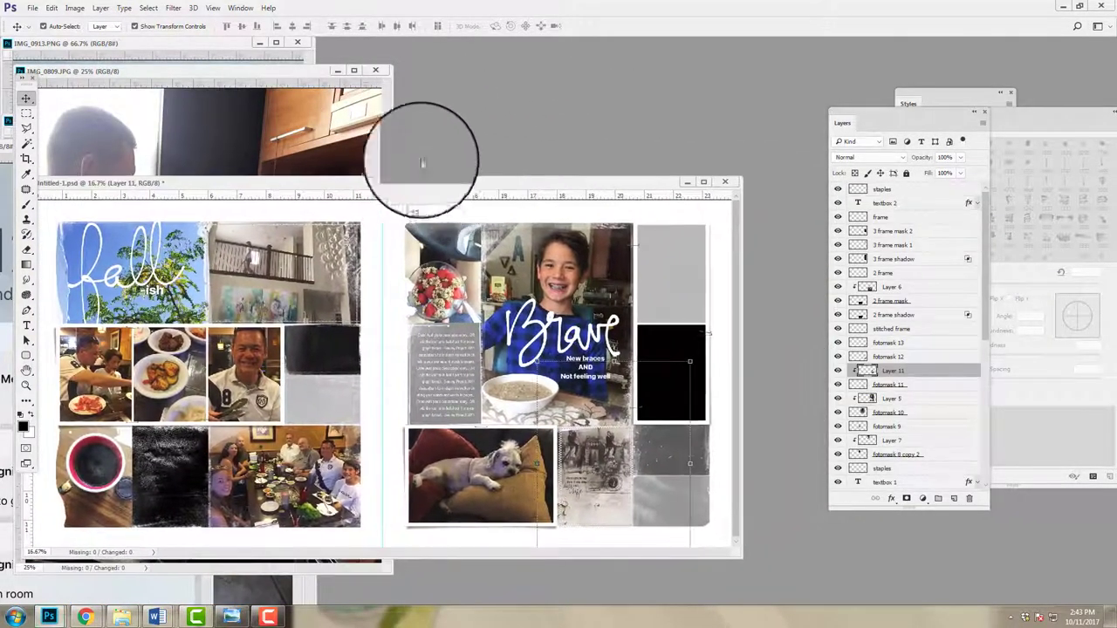
pyautogui.click(287, 112)
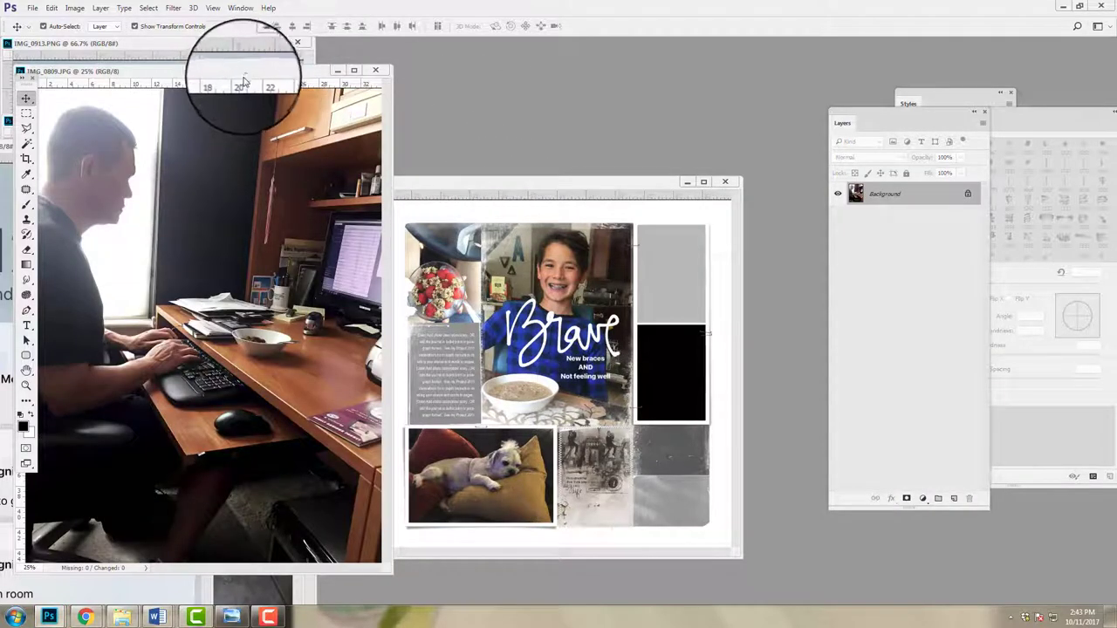
pyautogui.moveTo(244, 81); pyautogui.dragTo(293, 92)
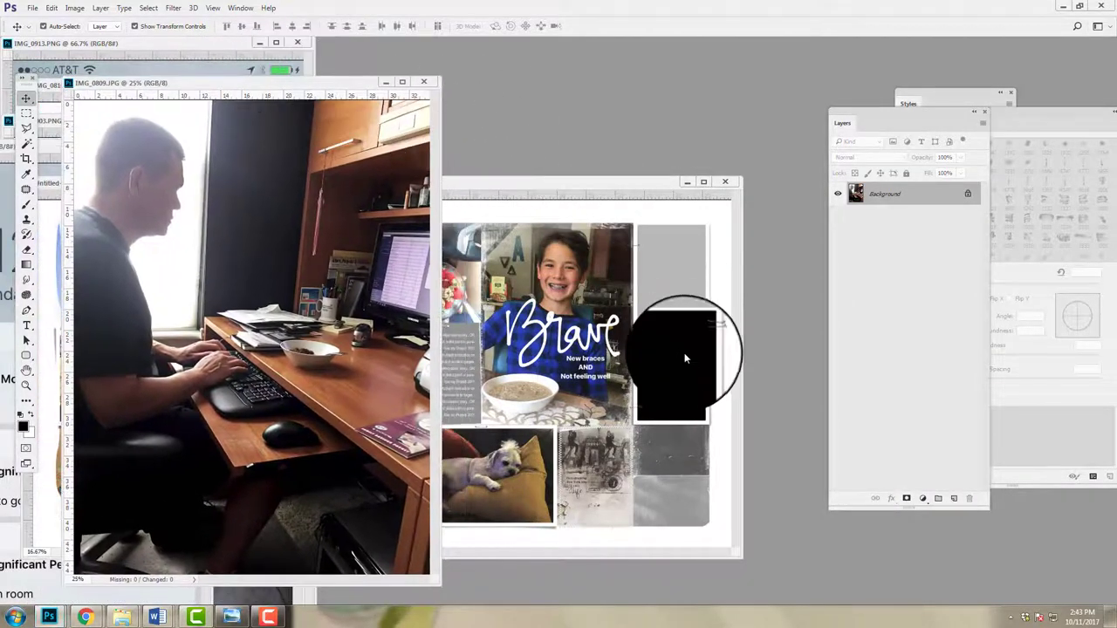
pyautogui.moveTo(679, 427); pyautogui.dragTo(668, 460)
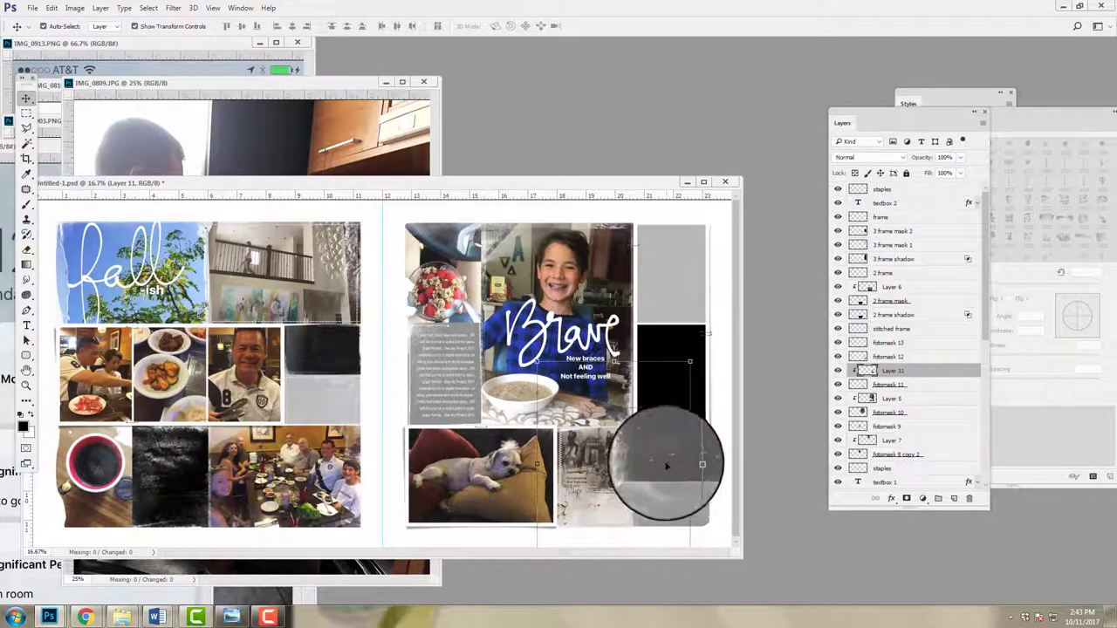
pyautogui.moveTo(330, 381); pyautogui.dragTo(689, 460)
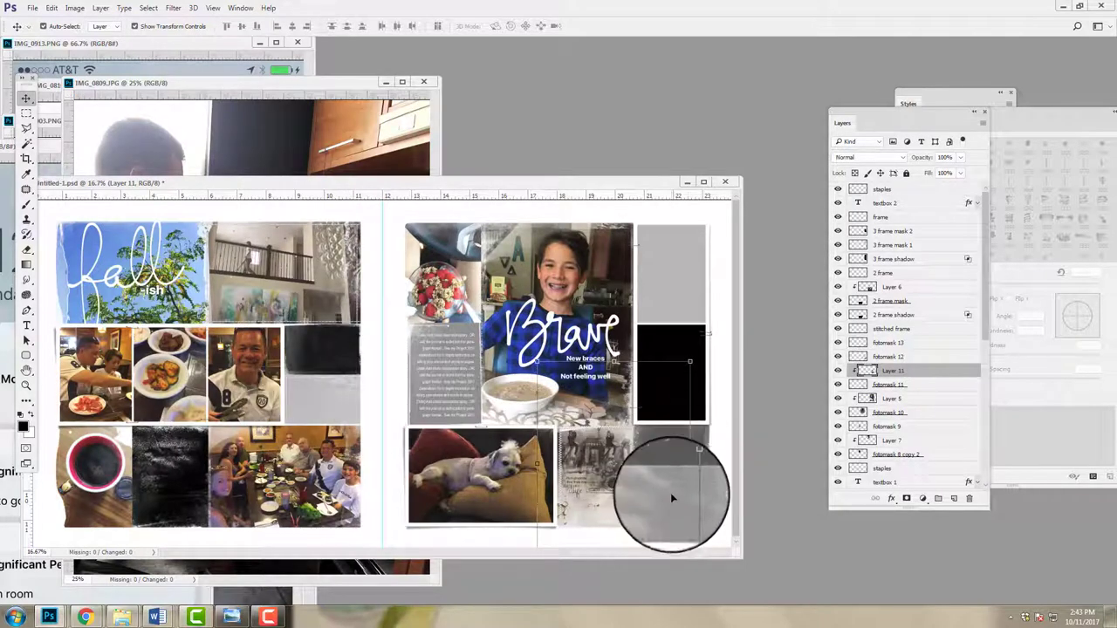
pyautogui.moveTo(672, 498); pyautogui.dragTo(305, 353)
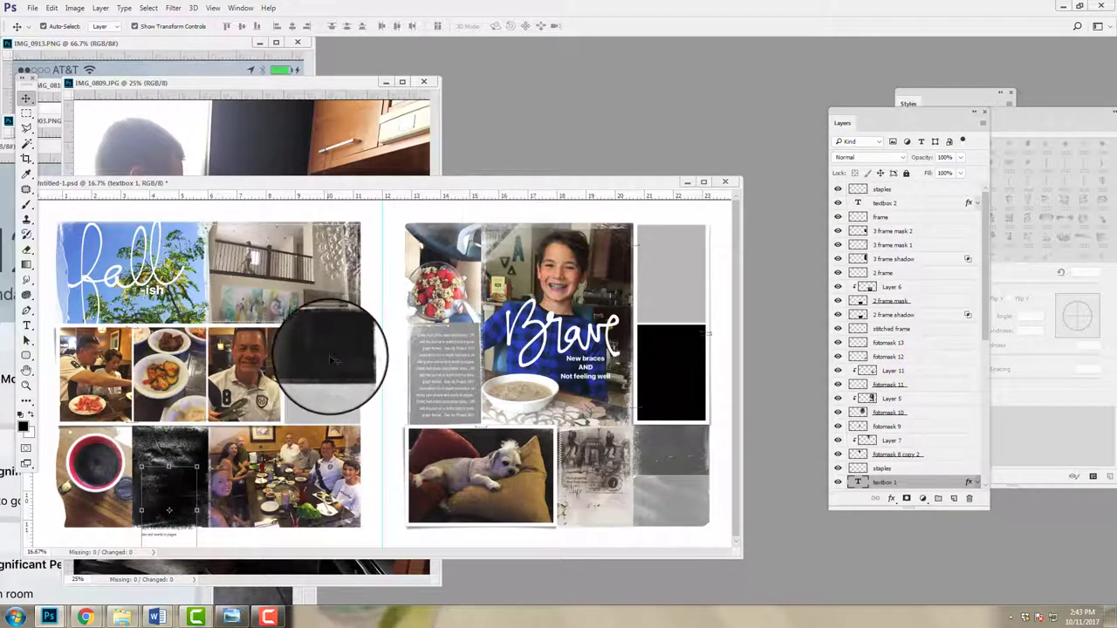
# Place the desk photo over the black square and move Layer 8's dark circle lower-left
pyautogui.moveTo(320, 369)
pyautogui.mouseDown()
pyautogui.moveTo(202, 373)
pyautogui.moveTo(232, 378)
pyautogui.moveTo(325, 358)
pyautogui.moveTo(309, 348)
pyautogui.moveTo(322, 349)
pyautogui.mouseUp()
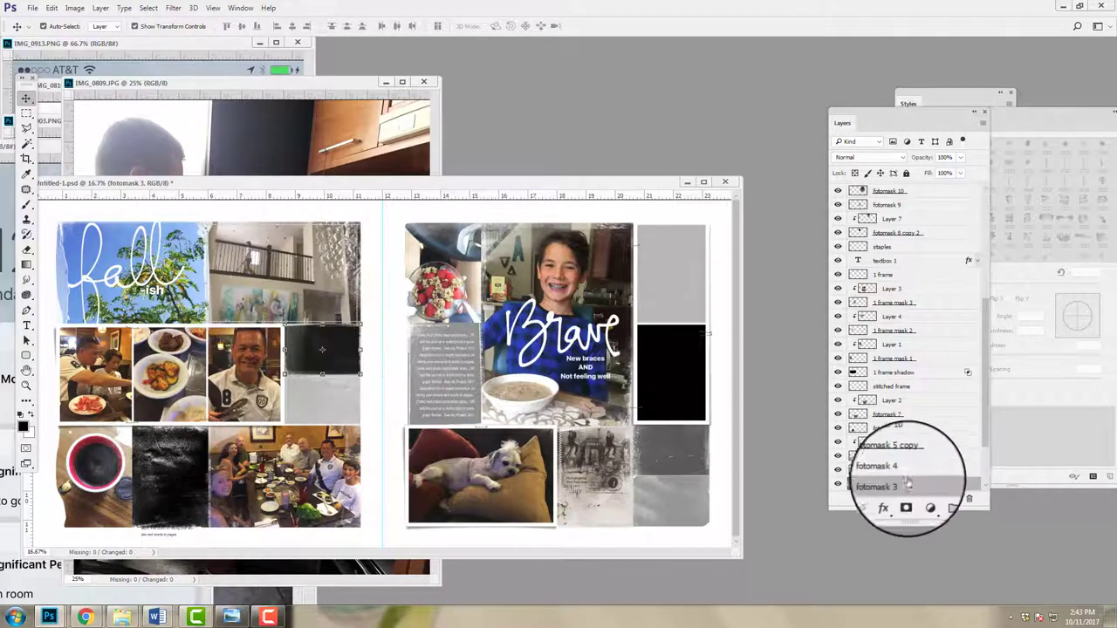
pyautogui.click(346, 401)
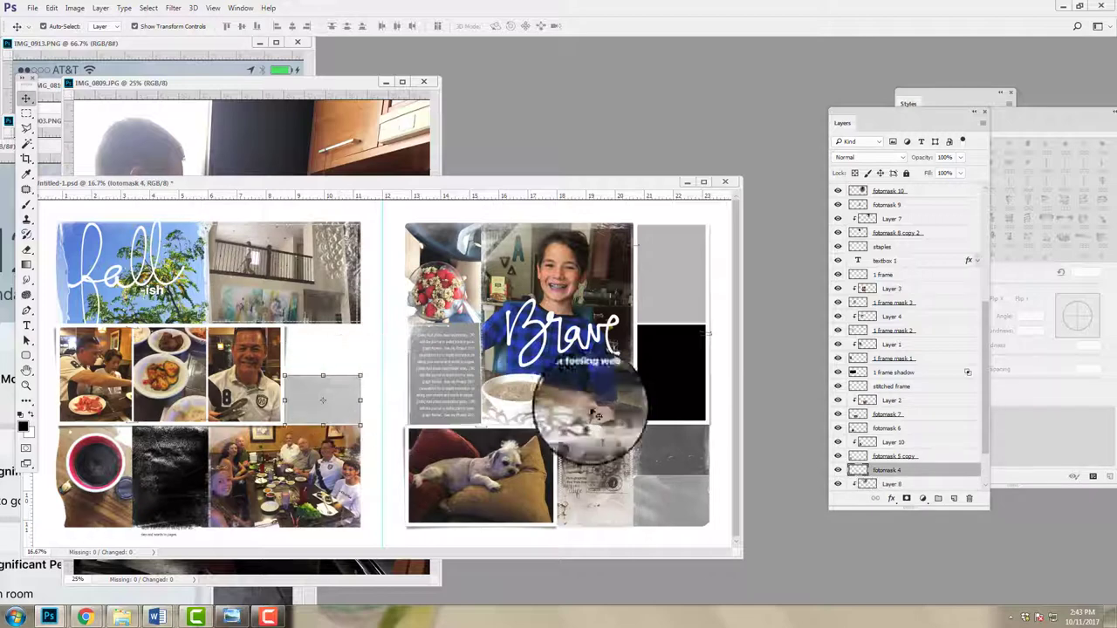
pyautogui.click(933, 471)
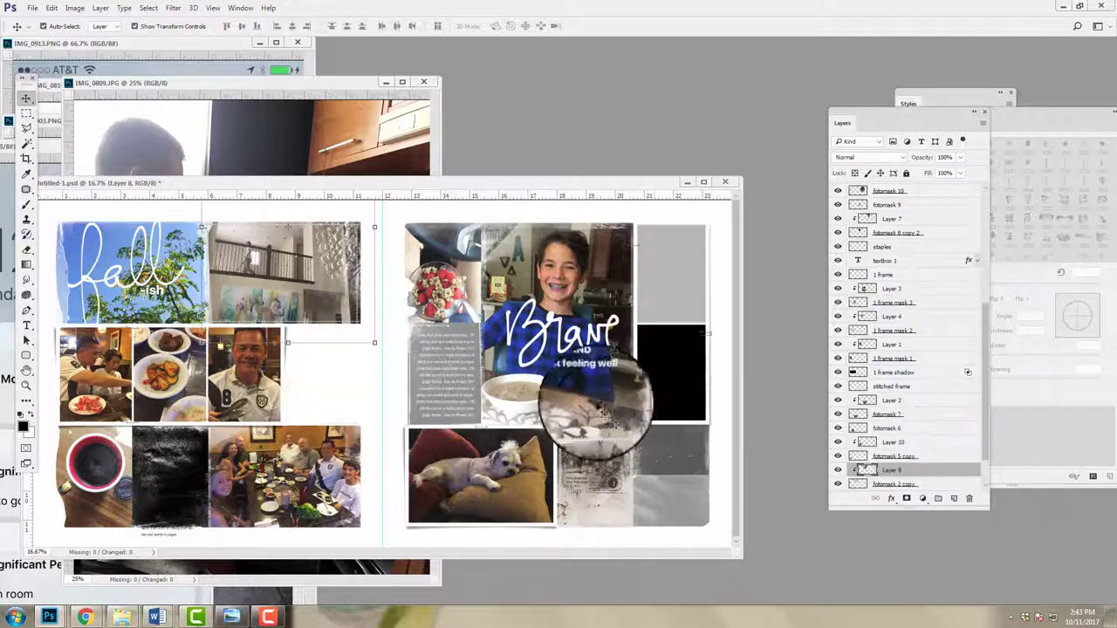
pyautogui.moveTo(602, 358); pyautogui.dragTo(171, 471)
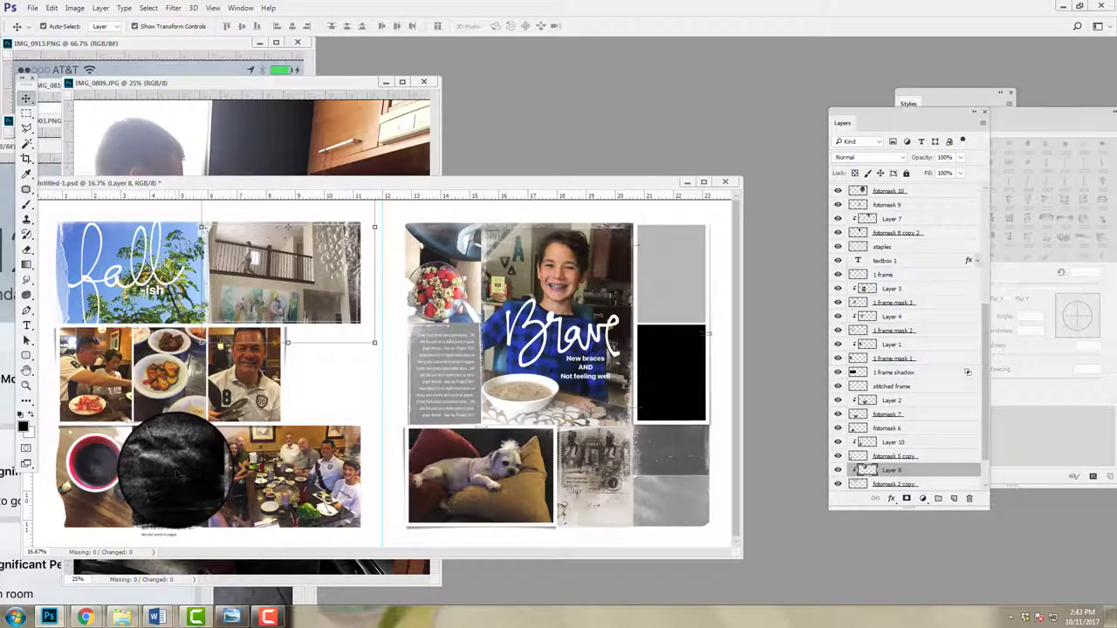
# Duplicate fotomask 6 and move the copy into the empty slot beside the portrait
pyautogui.click(174, 471)
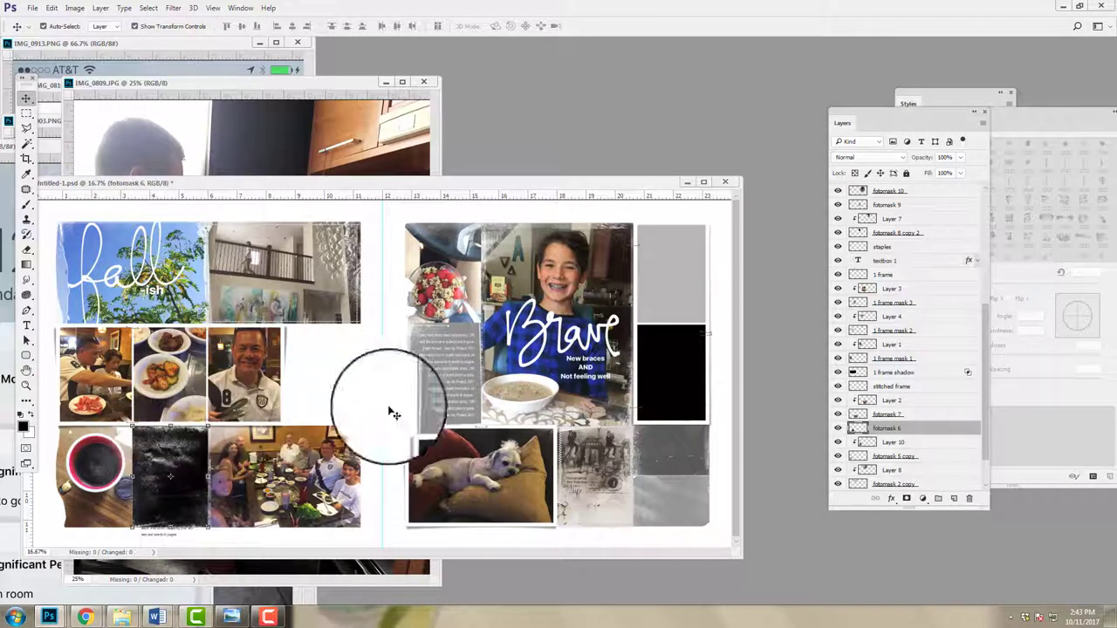
pyautogui.moveTo(877, 428); pyautogui.dragTo(954, 498)
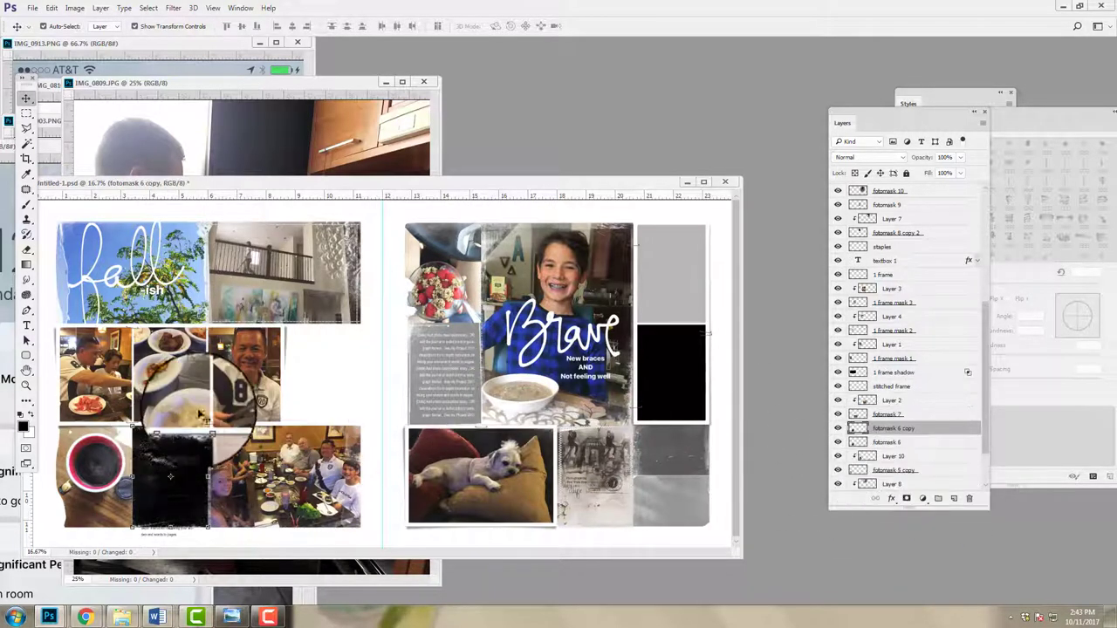
pyautogui.moveTo(201, 415); pyautogui.dragTo(334, 336)
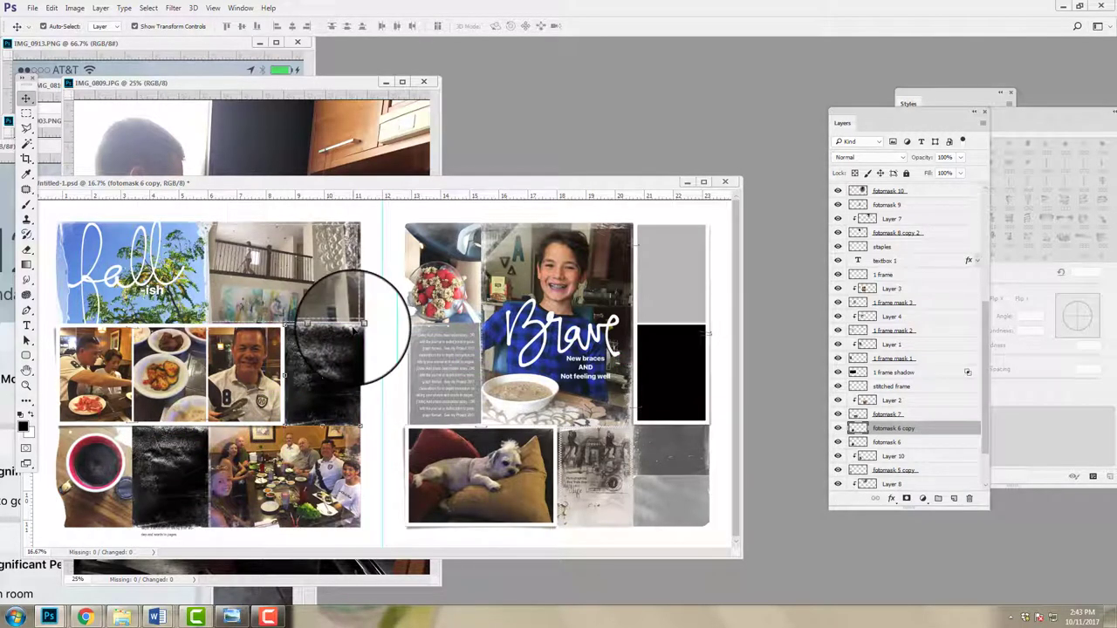
# Rotate the fotomask 6 copy 180°
pyautogui.click(52, 10)
pyautogui.moveTo(78, 257)
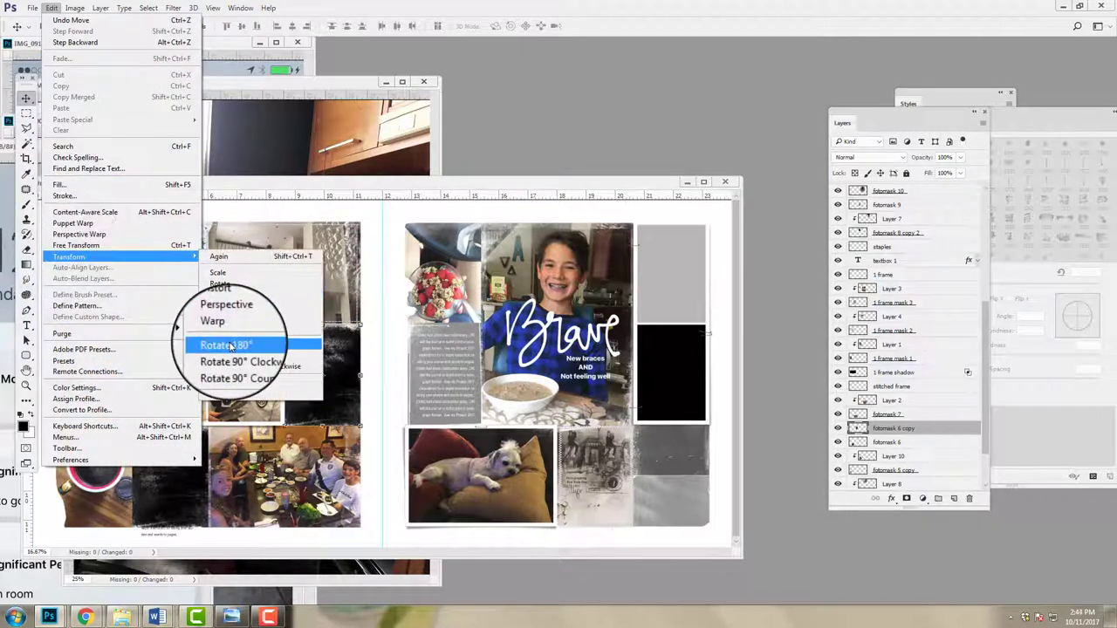
pyautogui.click(229, 345)
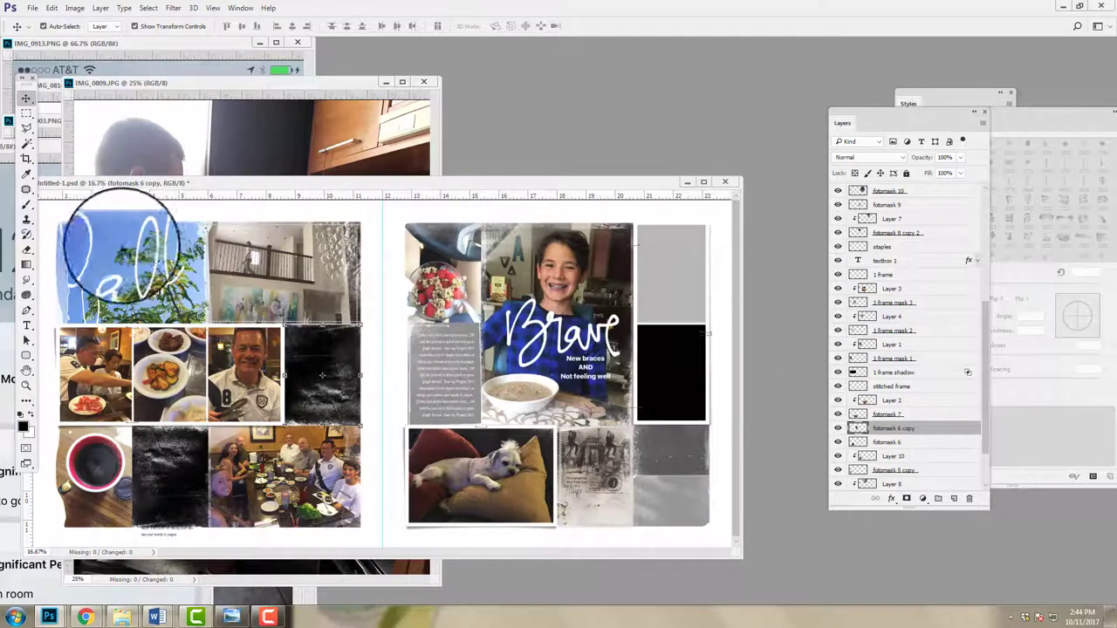
# Fill the copied frame's rectangular interior solid black with a 1457 px brush, then deselect
pyautogui.click(26, 204)
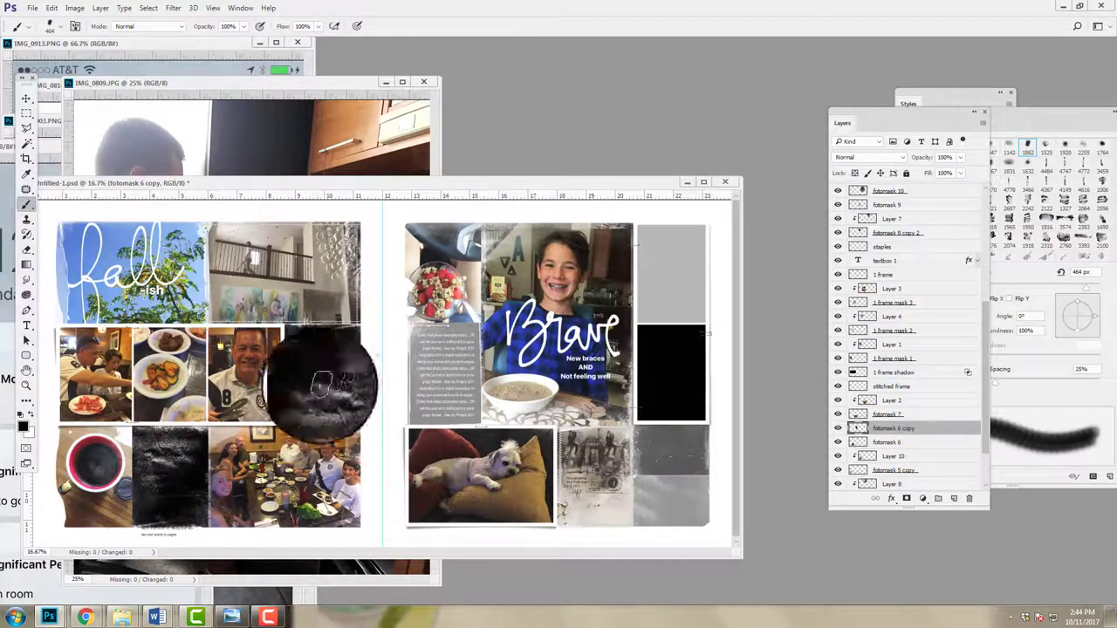
pyautogui.click(61, 29)
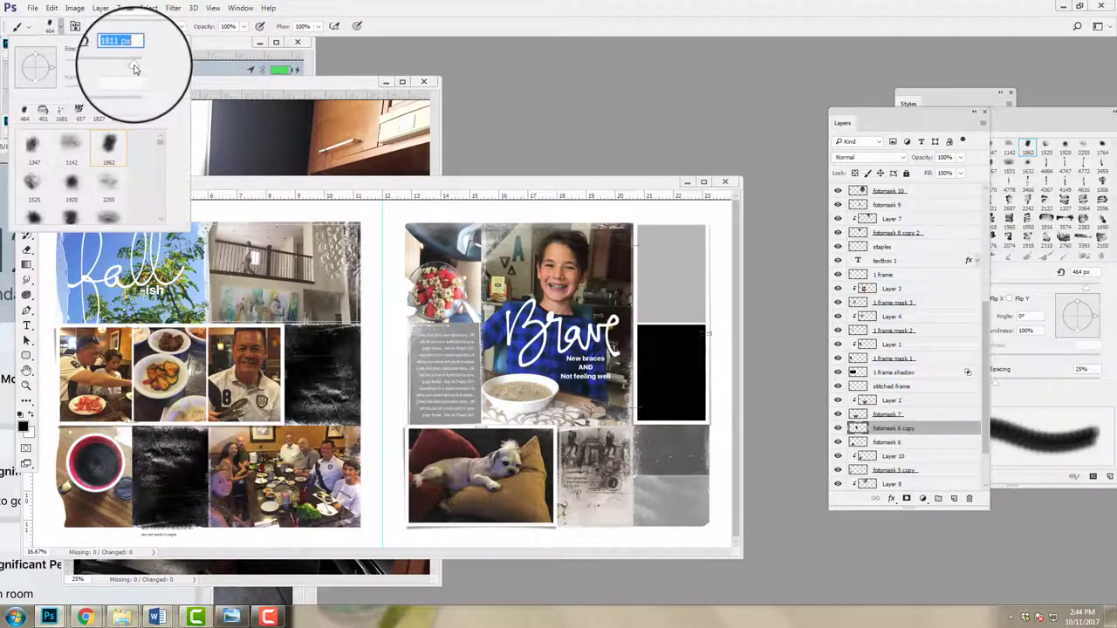
pyautogui.press('Return')
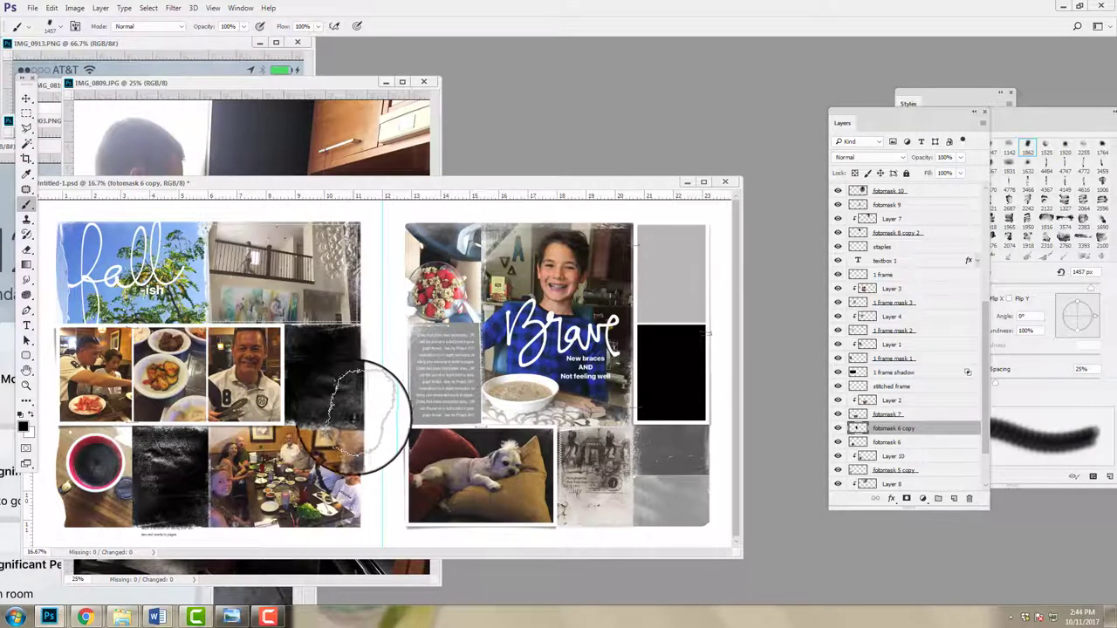
pyautogui.click(51, 8)
pyautogui.click(63, 41)
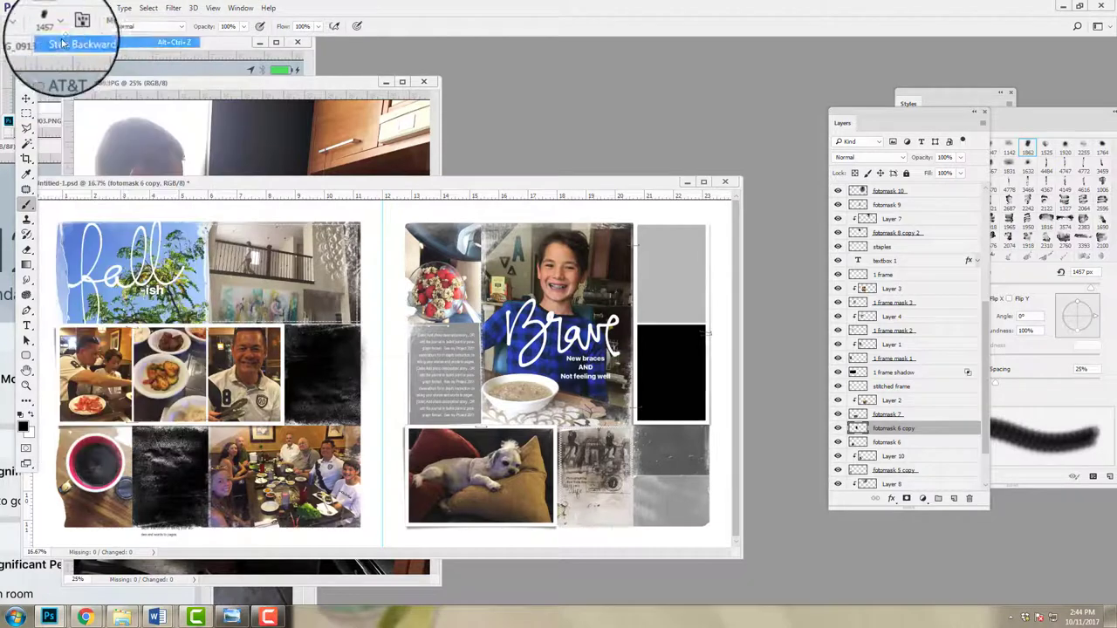
pyautogui.click(26, 115)
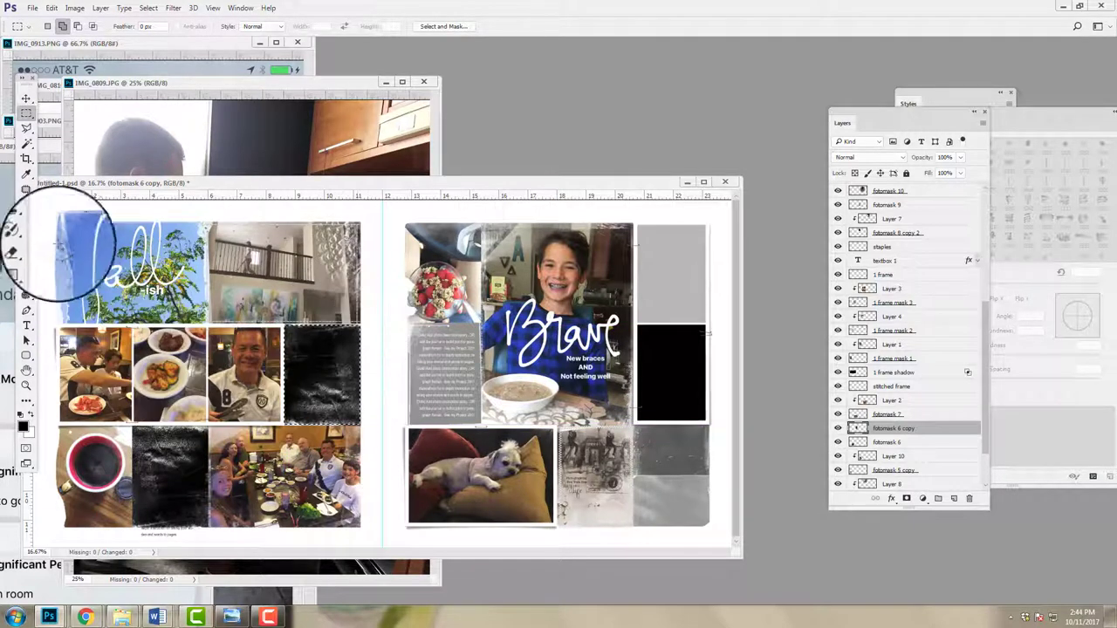
pyautogui.click(26, 205)
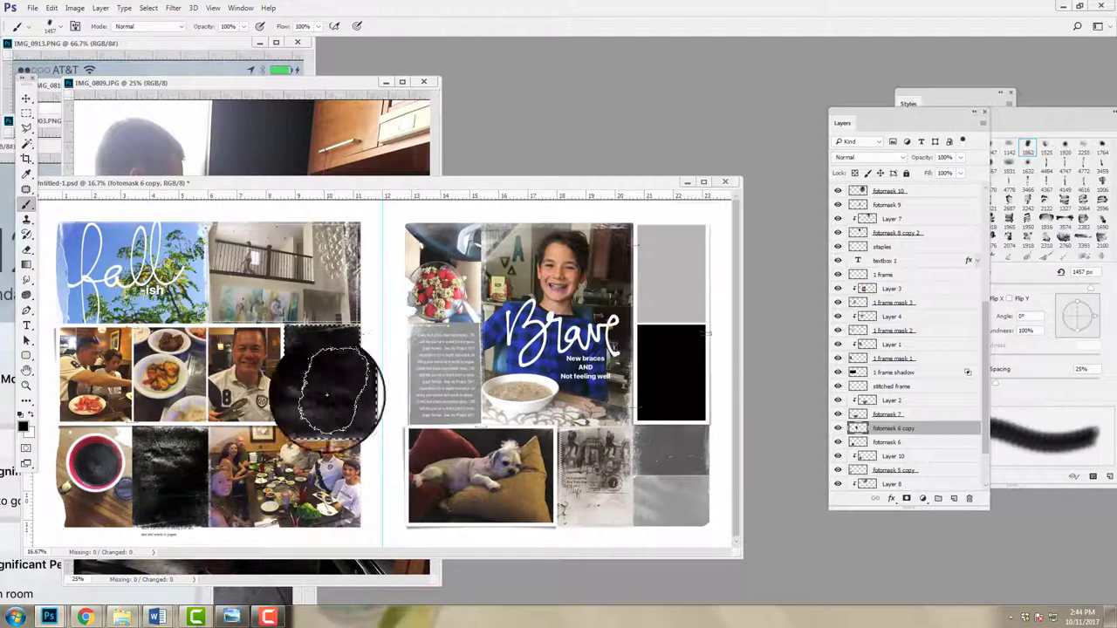
pyautogui.moveTo(687, 403); pyautogui.dragTo(670, 379)
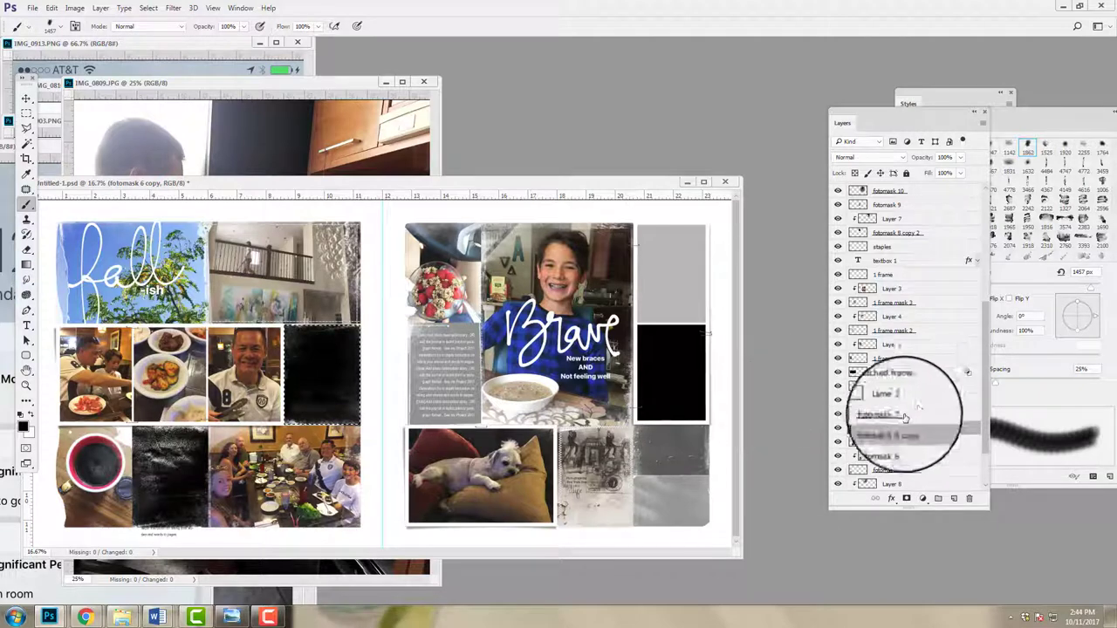
pyautogui.click(149, 8)
pyautogui.click(159, 33)
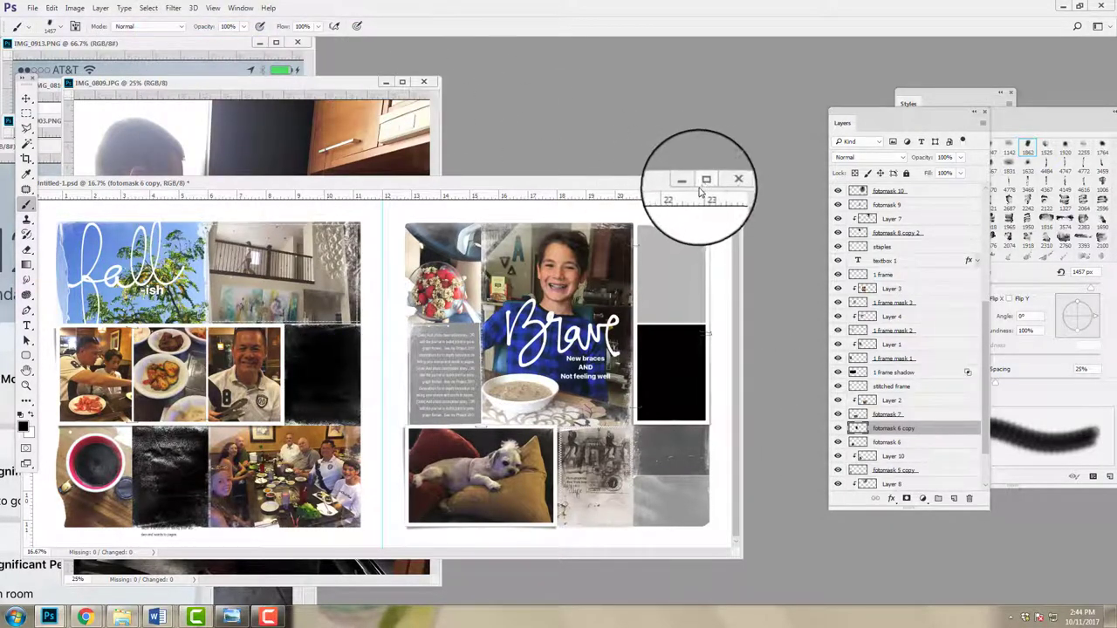
# Rearrange the layout and photo windows, then close IMG_0809.JPG
pyautogui.moveTo(219, 81); pyautogui.dragTo(179, 222)
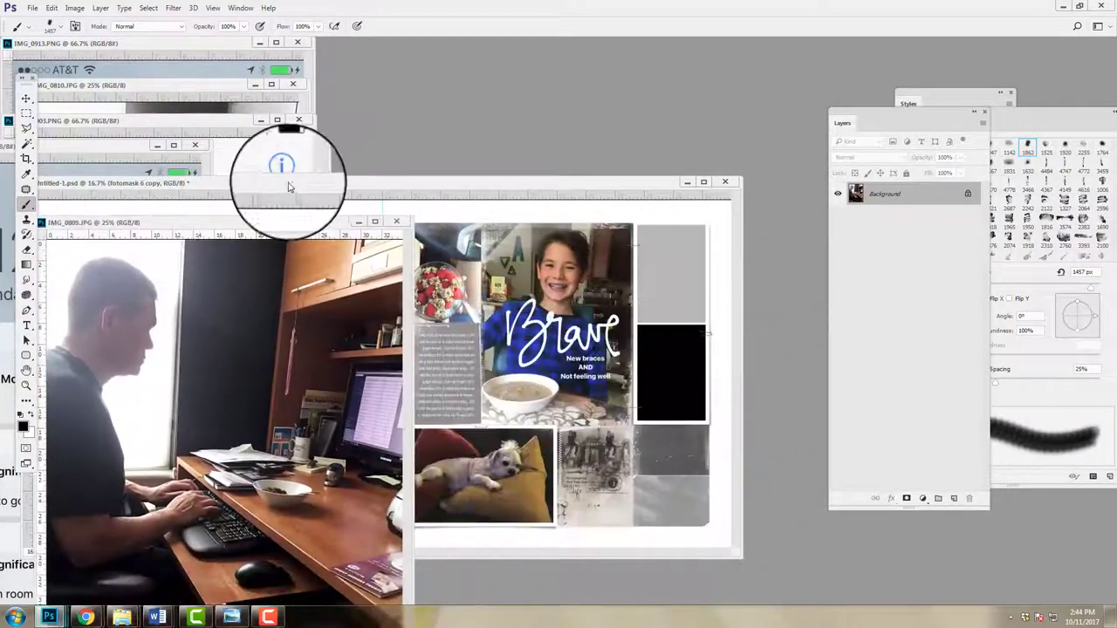
pyautogui.click(289, 186)
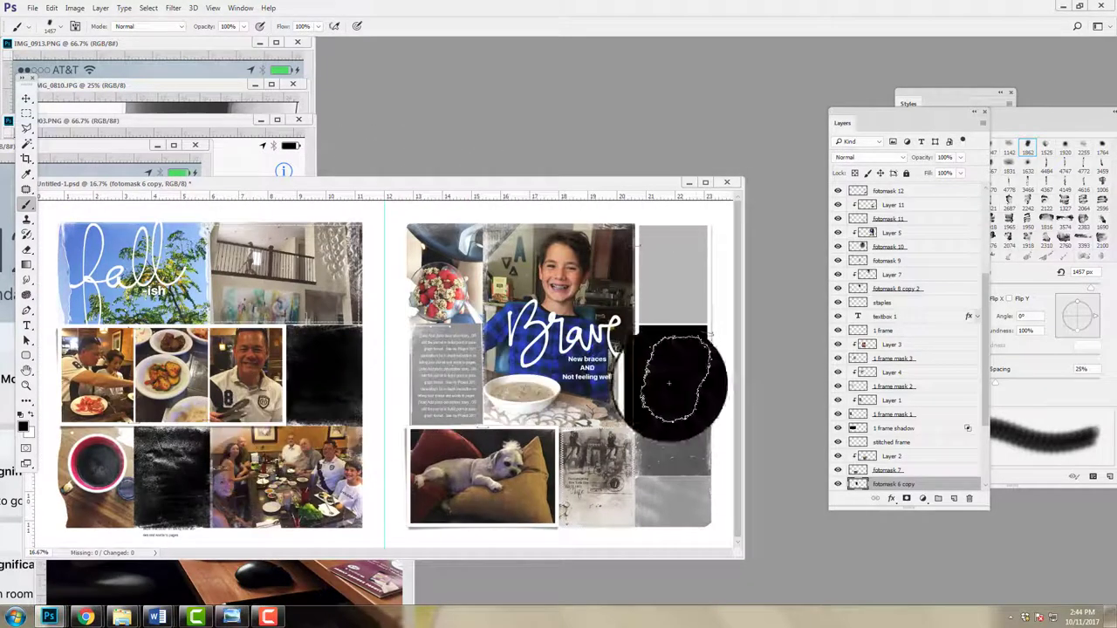
pyautogui.moveTo(669, 382)
pyautogui.mouseDown()
pyautogui.moveTo(650, 395)
pyautogui.moveTo(523, 383)
pyautogui.moveTo(511, 415)
pyautogui.moveTo(673, 372)
pyautogui.mouseUp()
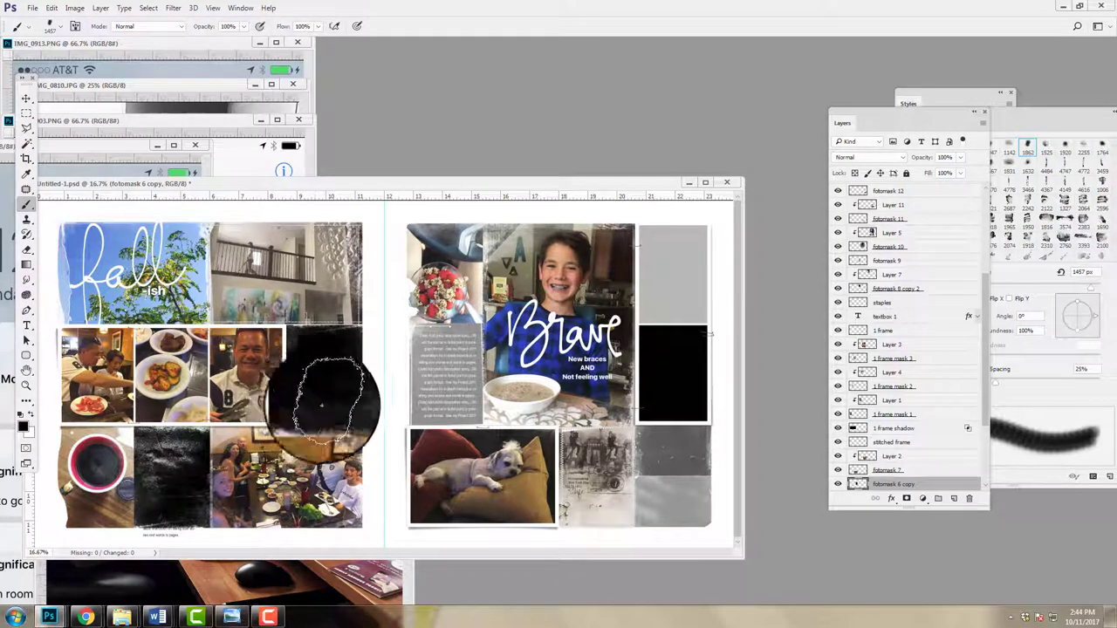
pyautogui.moveTo(91, 330); pyautogui.dragTo(229, 331)
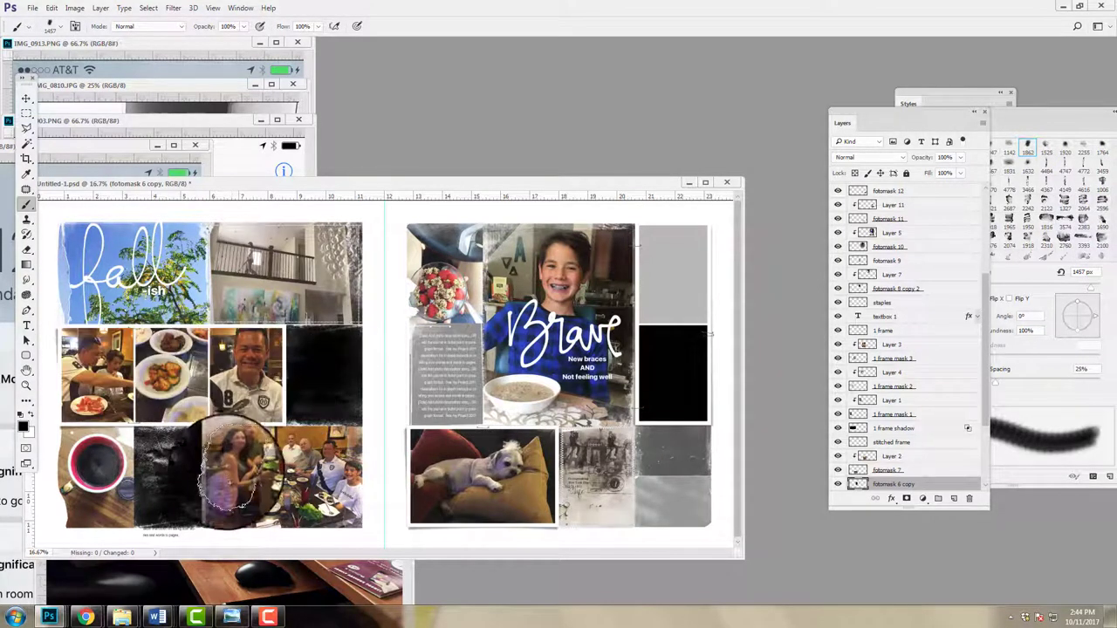
pyautogui.moveTo(231, 471); pyautogui.dragTo(257, 484)
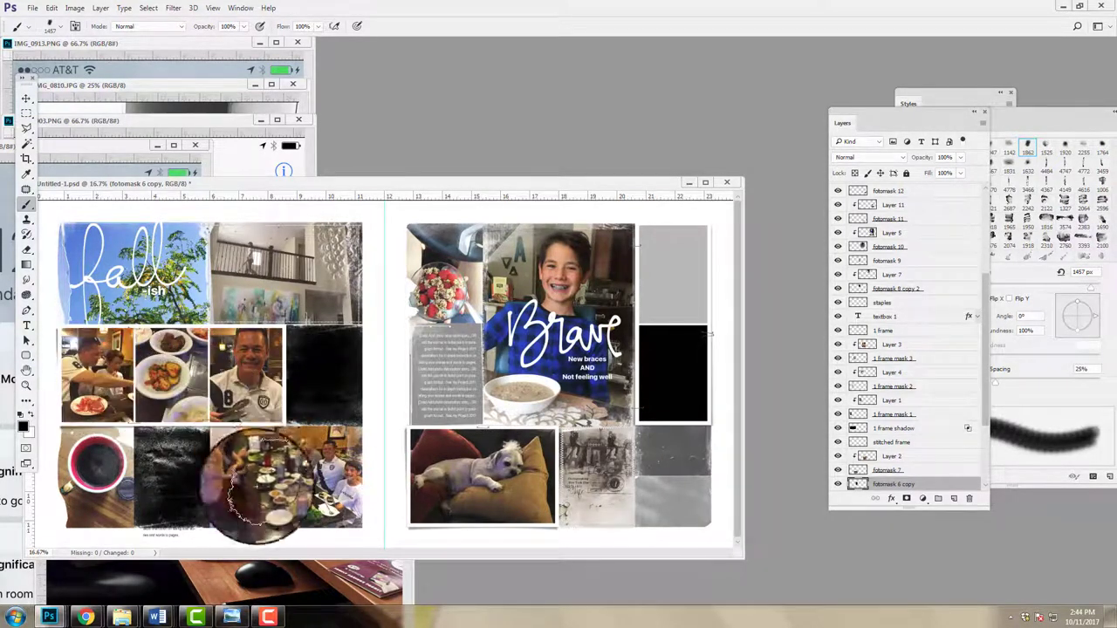
pyautogui.moveTo(212, 185); pyautogui.dragTo(367, 151)
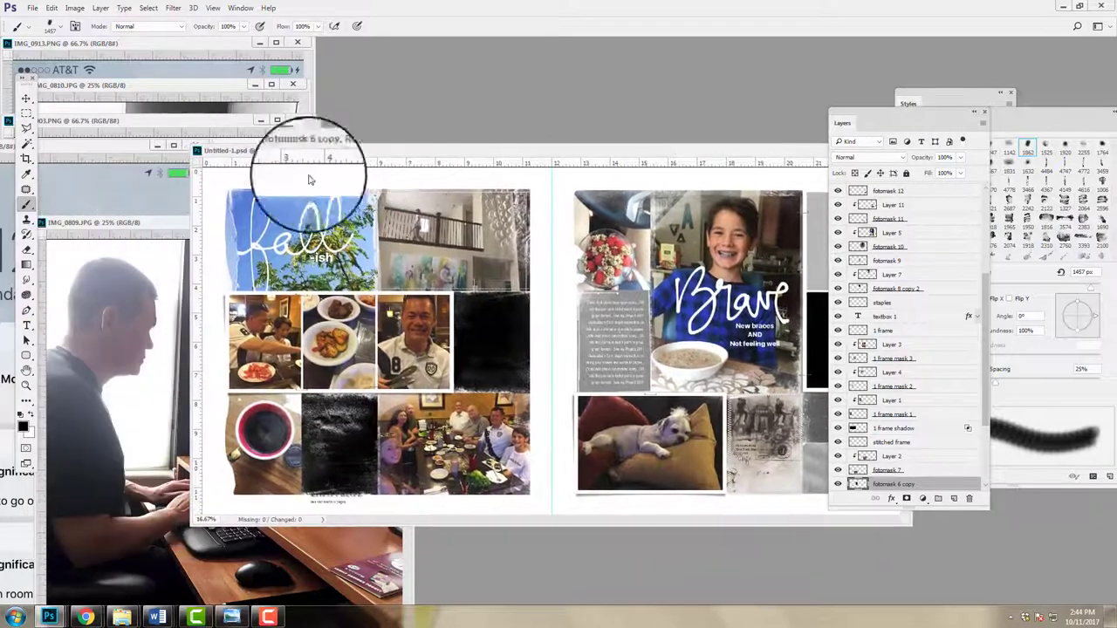
pyautogui.click(118, 225)
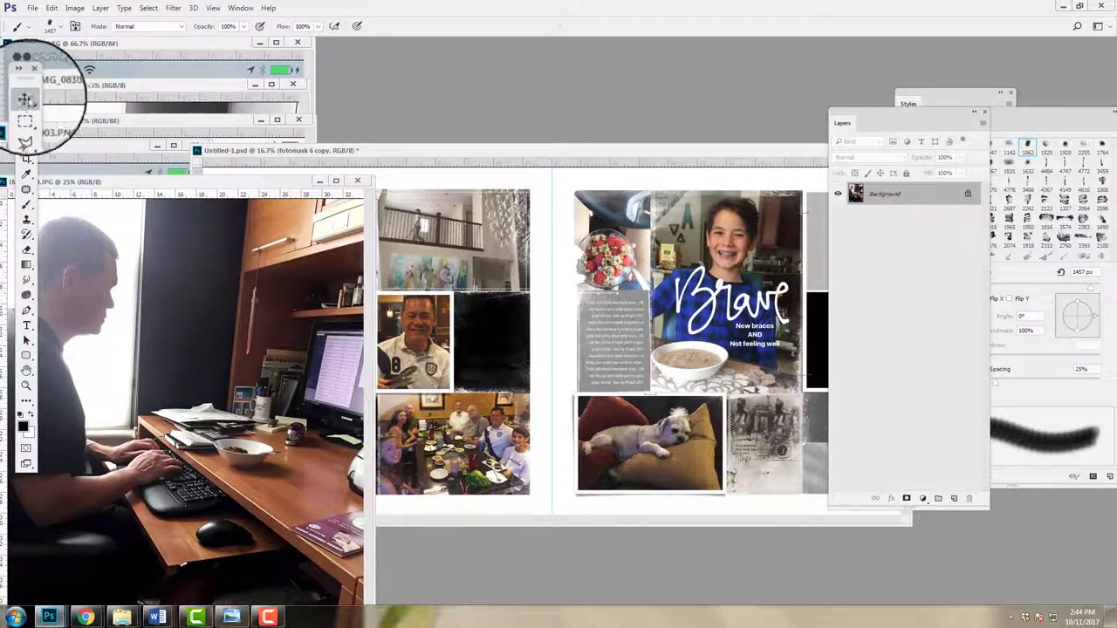
pyautogui.click(26, 98)
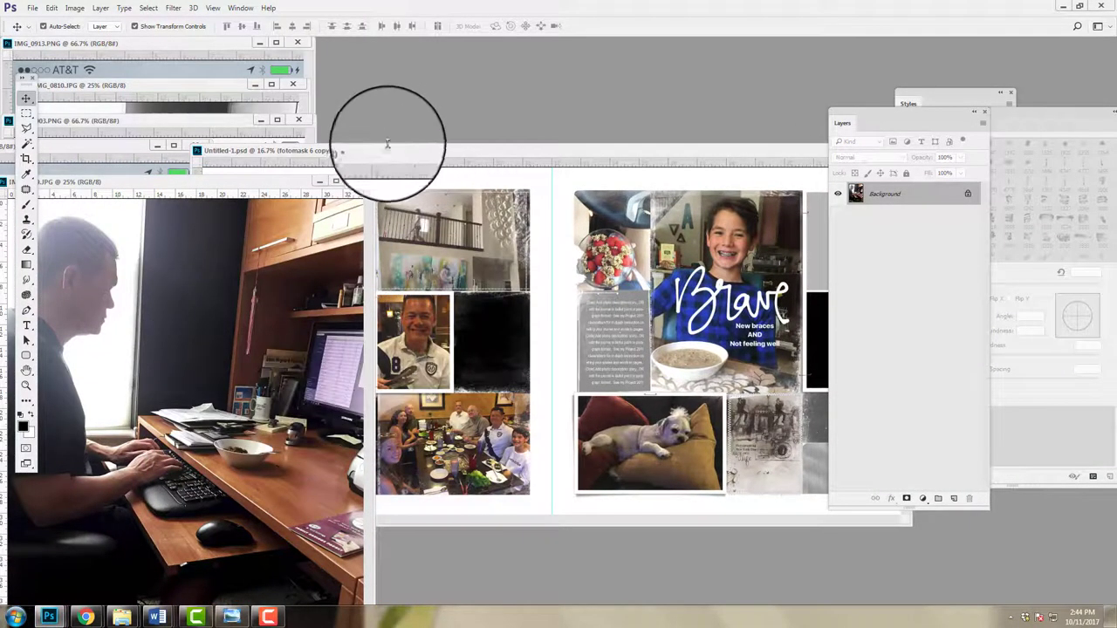
pyautogui.click(358, 179)
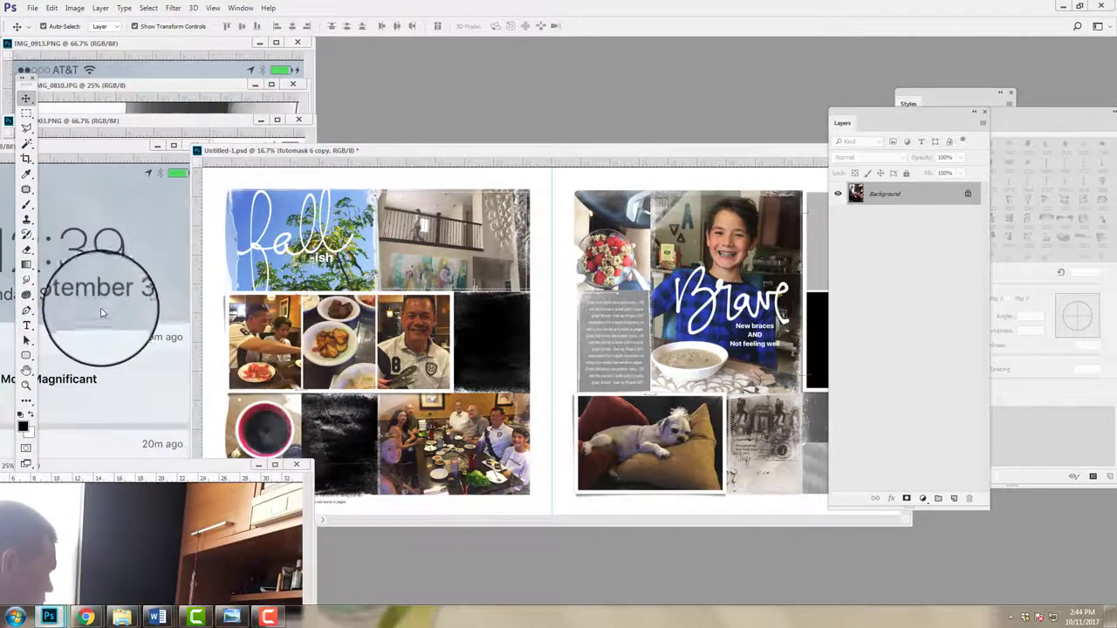
# Clip the IMG_0912 screenshot into the frame beside the portrait, enlarged to about 108%
pyautogui.moveTo(126, 145); pyautogui.dragTo(242, 87)
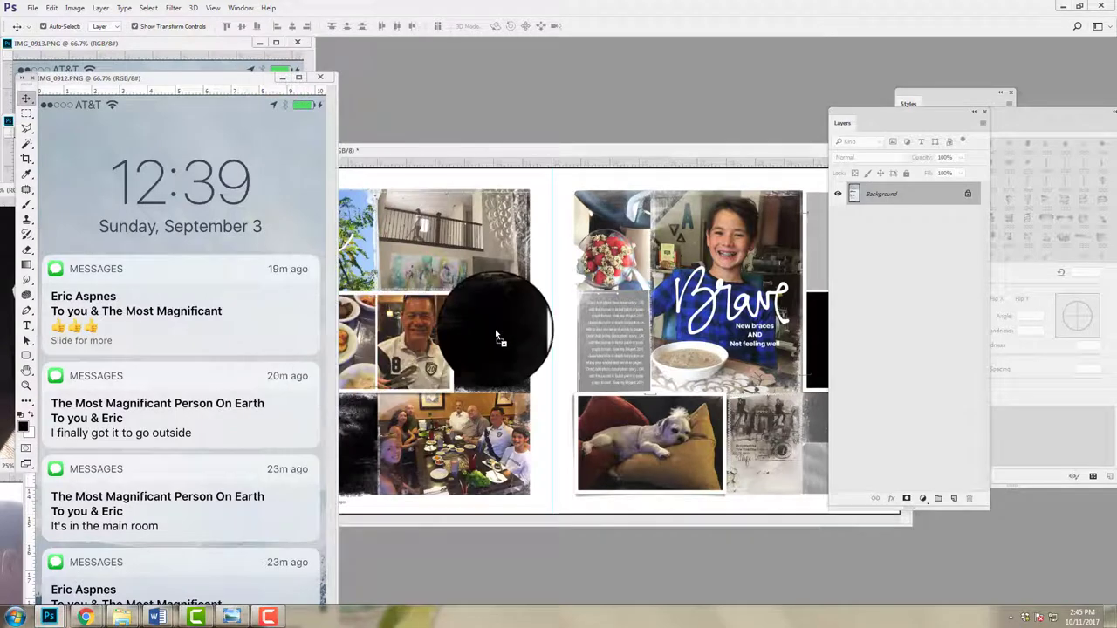
pyautogui.click(499, 330)
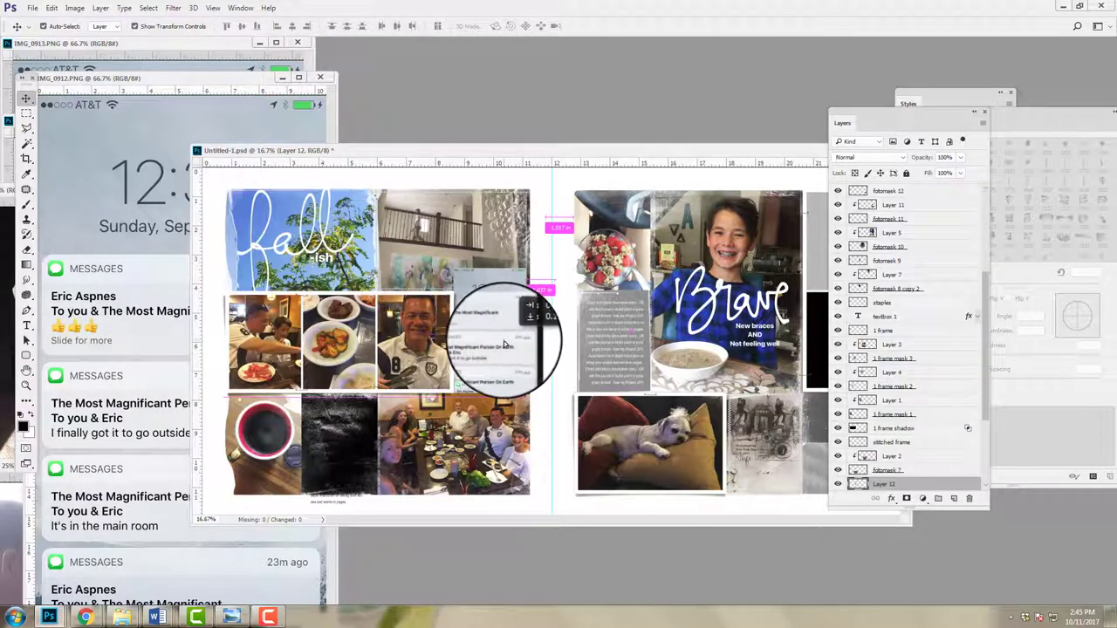
pyautogui.click(100, 8)
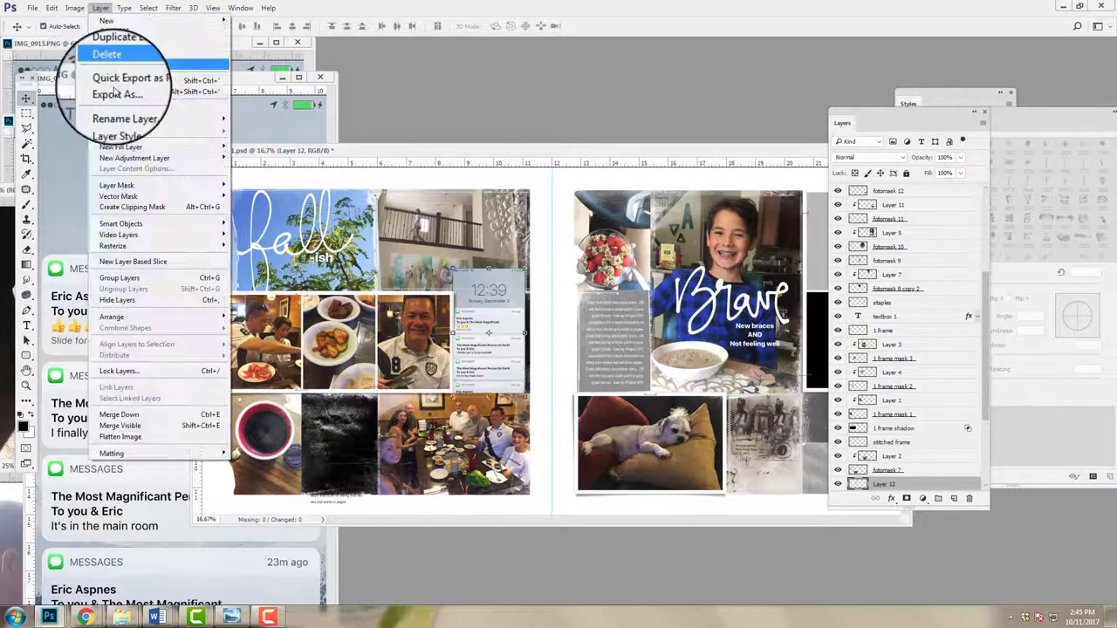
pyautogui.click(139, 206)
pyautogui.hotkey('ctrl', 't')
pyautogui.moveTo(485, 353); pyautogui.dragTo(496, 331)
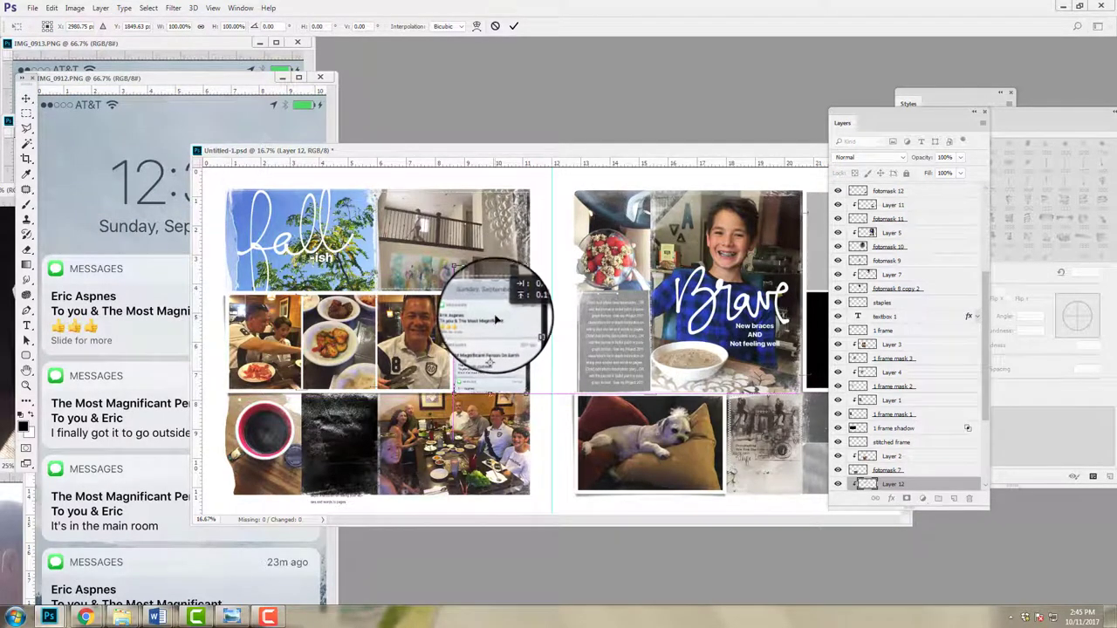
pyautogui.moveTo(526, 389); pyautogui.dragTo(532, 401)
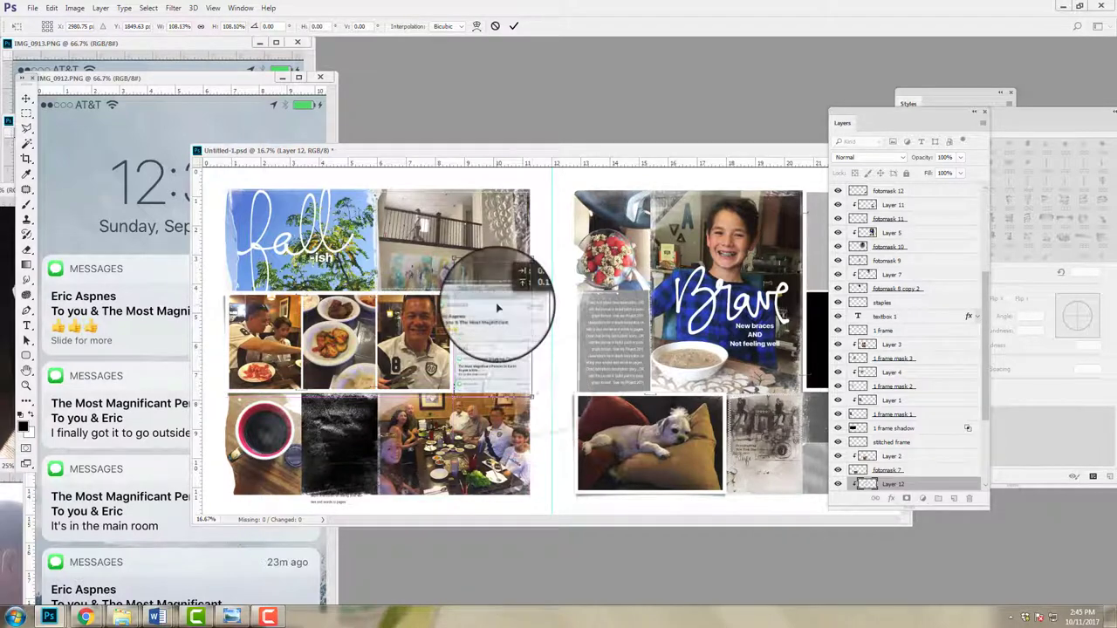
pyautogui.click(514, 27)
# Close the IMG_0912 screenshot and move the dog photo window over the layout
pyautogui.click(287, 113)
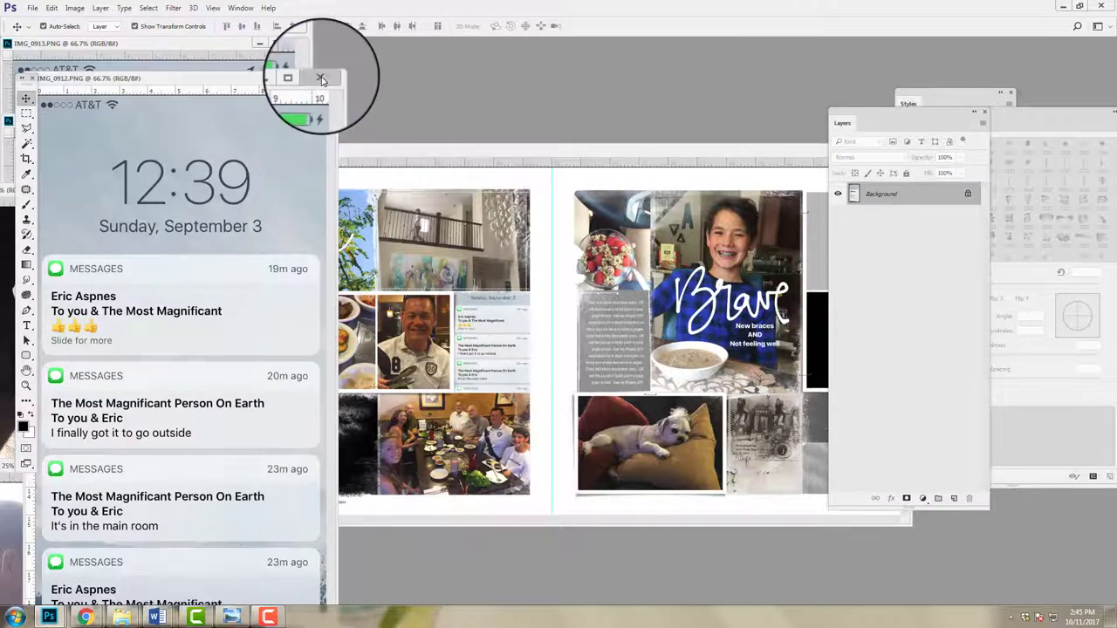
pyautogui.click(320, 77)
pyautogui.moveTo(88, 240); pyautogui.dragTo(301, 79)
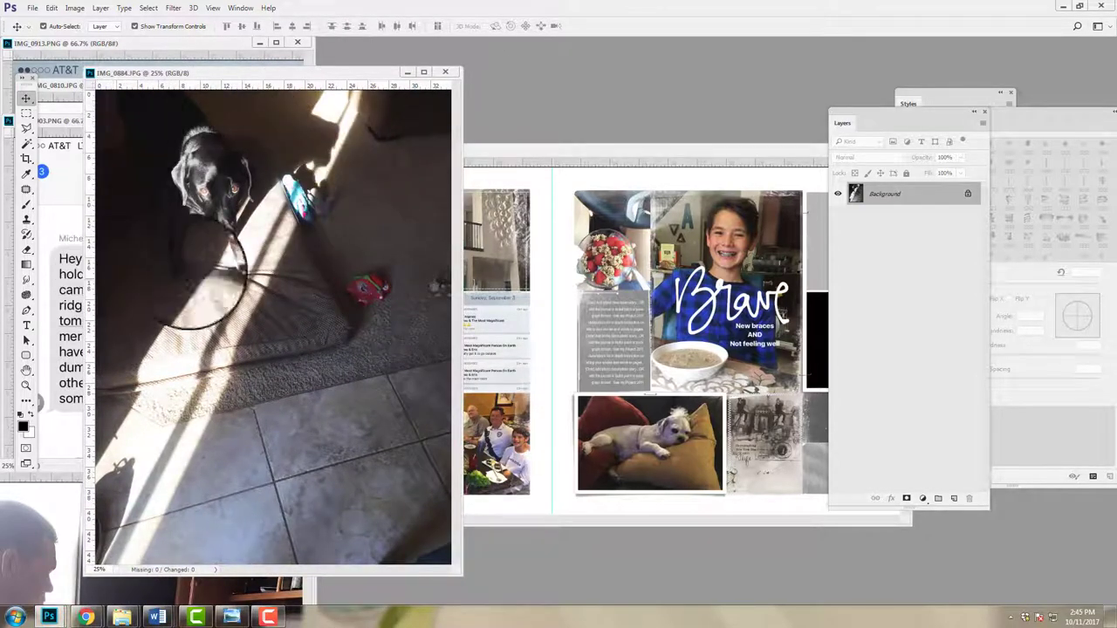
# Duplicate the fotomask 13 frame and merge the copy down into fotomask 13
pyautogui.moveTo(605, 154); pyautogui.dragTo(490, 128)
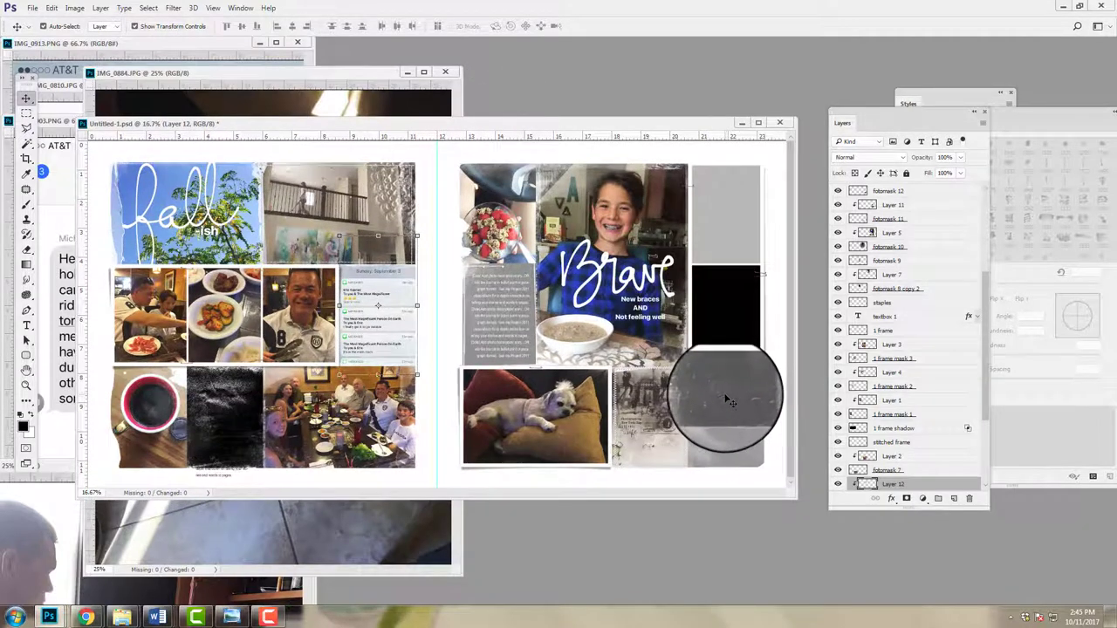
pyautogui.click(733, 432)
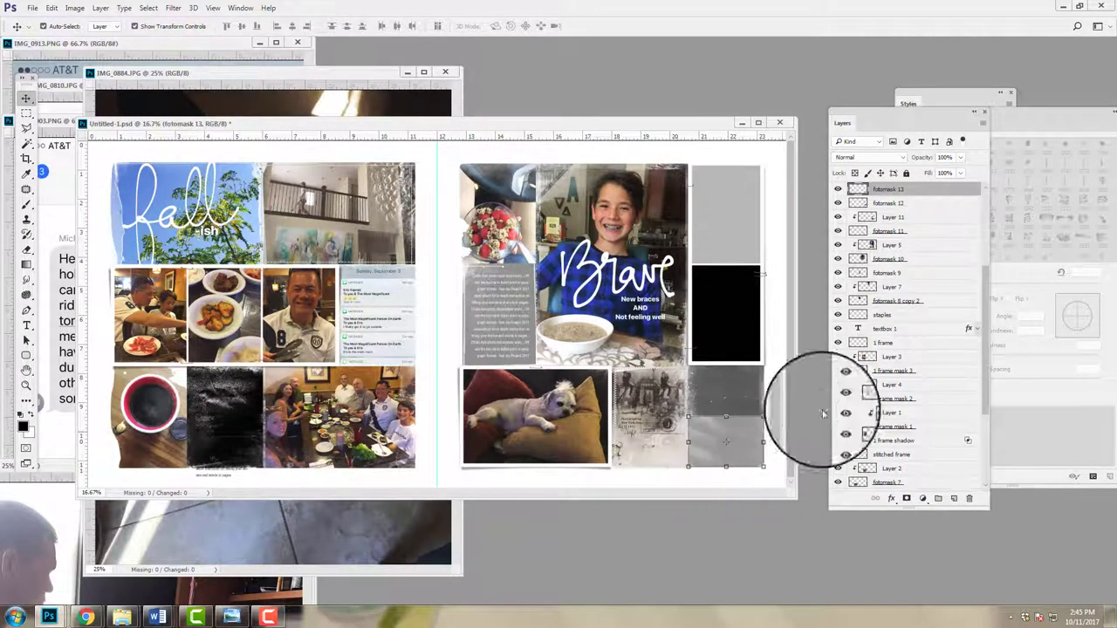
pyautogui.moveTo(873, 189); pyautogui.dragTo(938, 499)
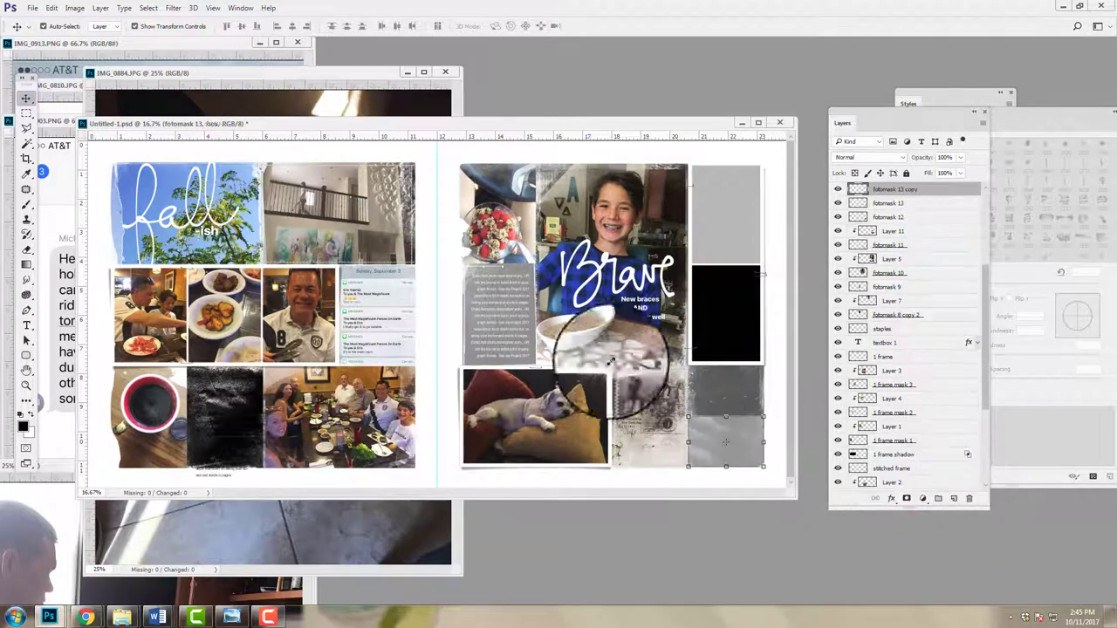
pyautogui.click(100, 8)
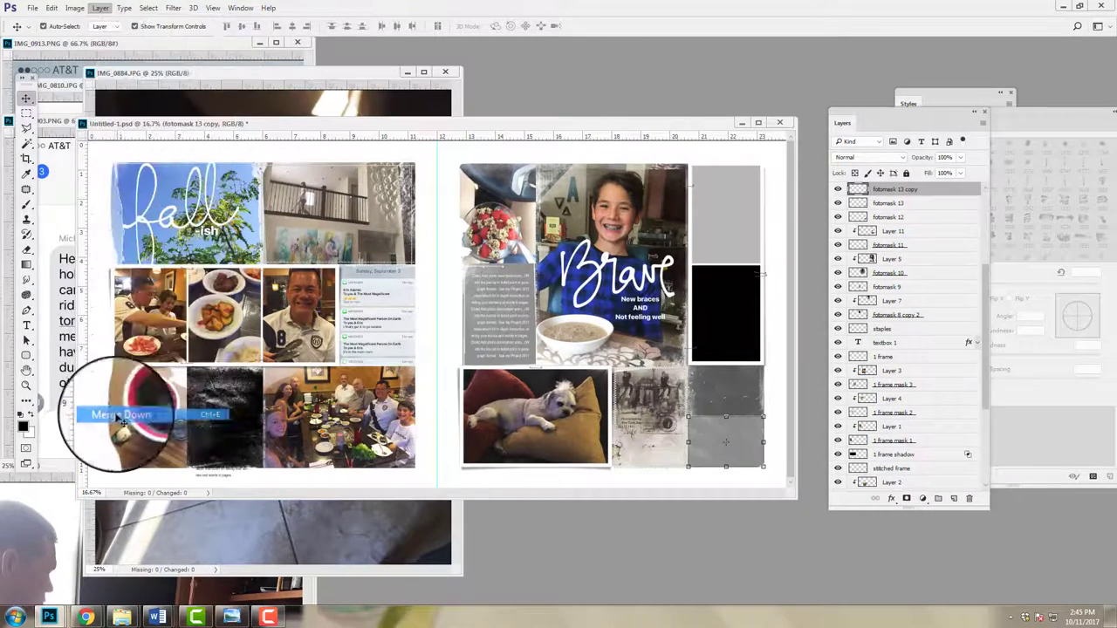
pyautogui.click(120, 415)
# Clip the IMG_0884 dog photo into fotomask 13 at about 46%, then close IMG_0884
pyautogui.click(140, 510)
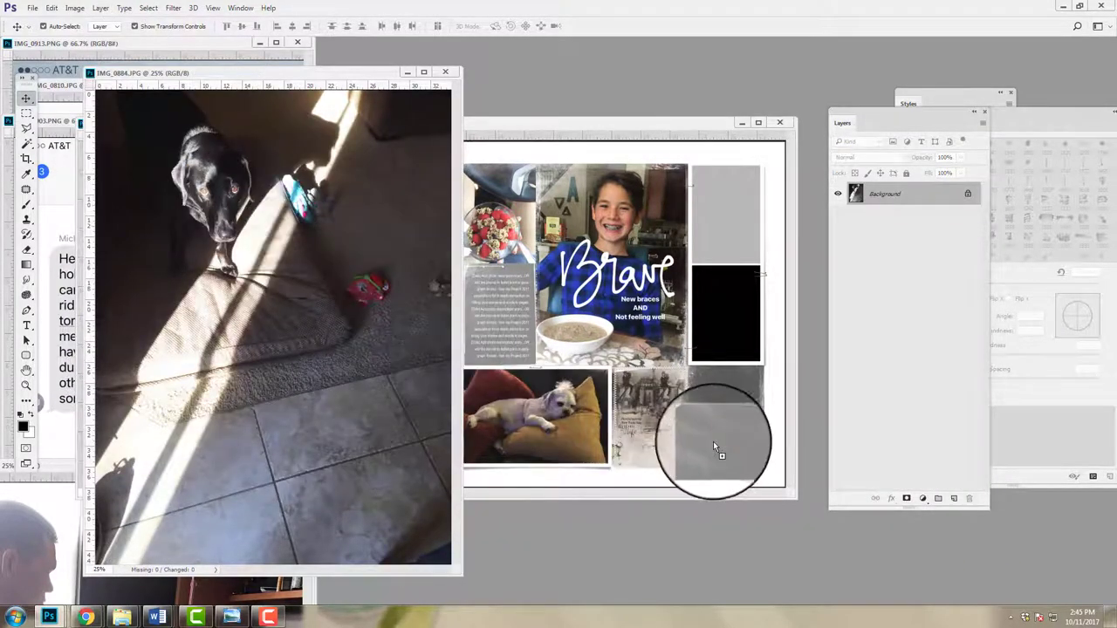
pyautogui.moveTo(713, 448); pyautogui.dragTo(728, 438)
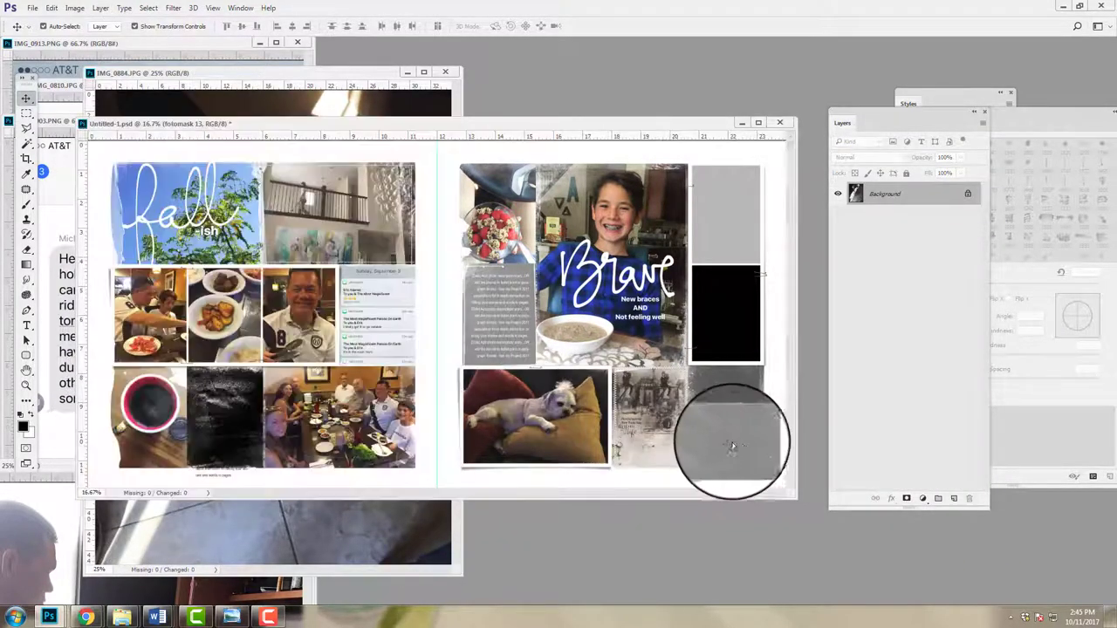
pyautogui.click(99, 8)
pyautogui.click(131, 207)
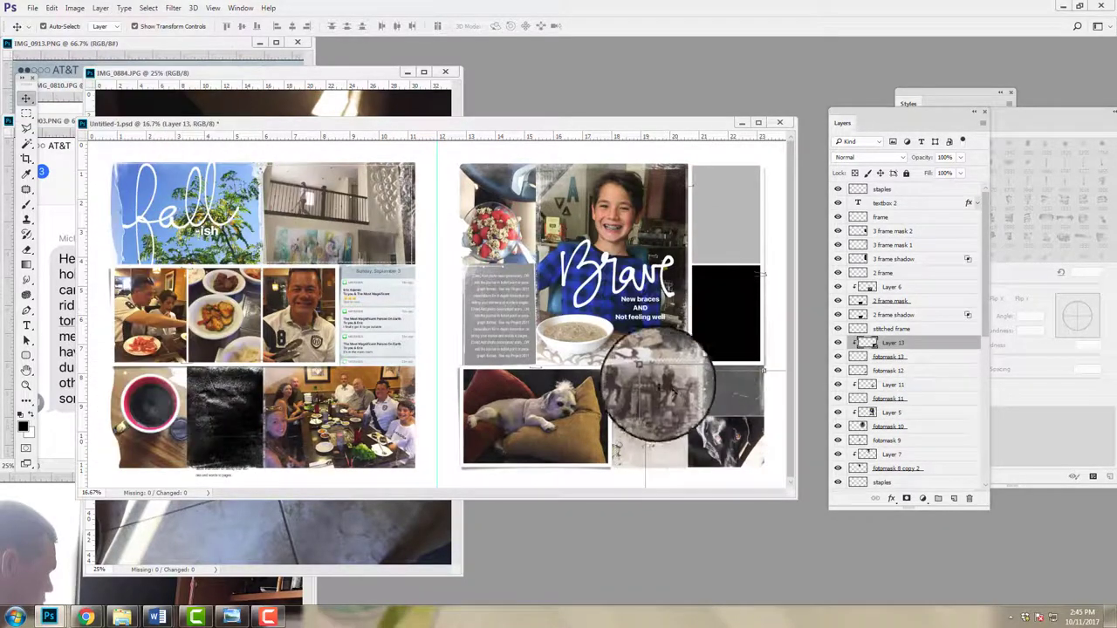
pyautogui.hotkey('ctrl', 't')
pyautogui.moveTo(636, 399); pyautogui.dragTo(707, 469)
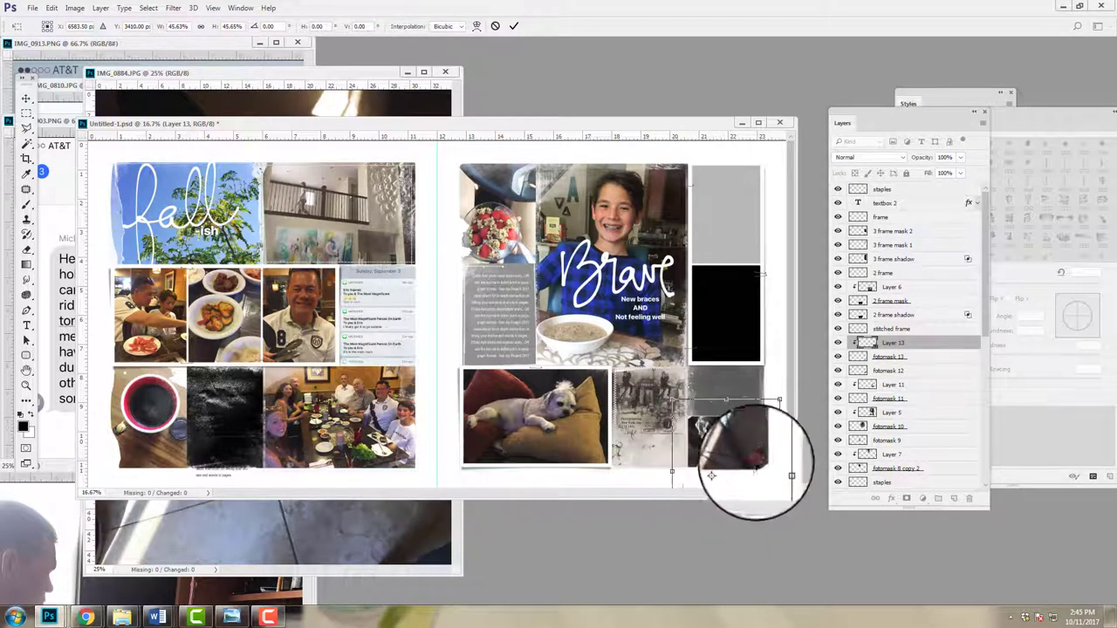
pyautogui.click(513, 26)
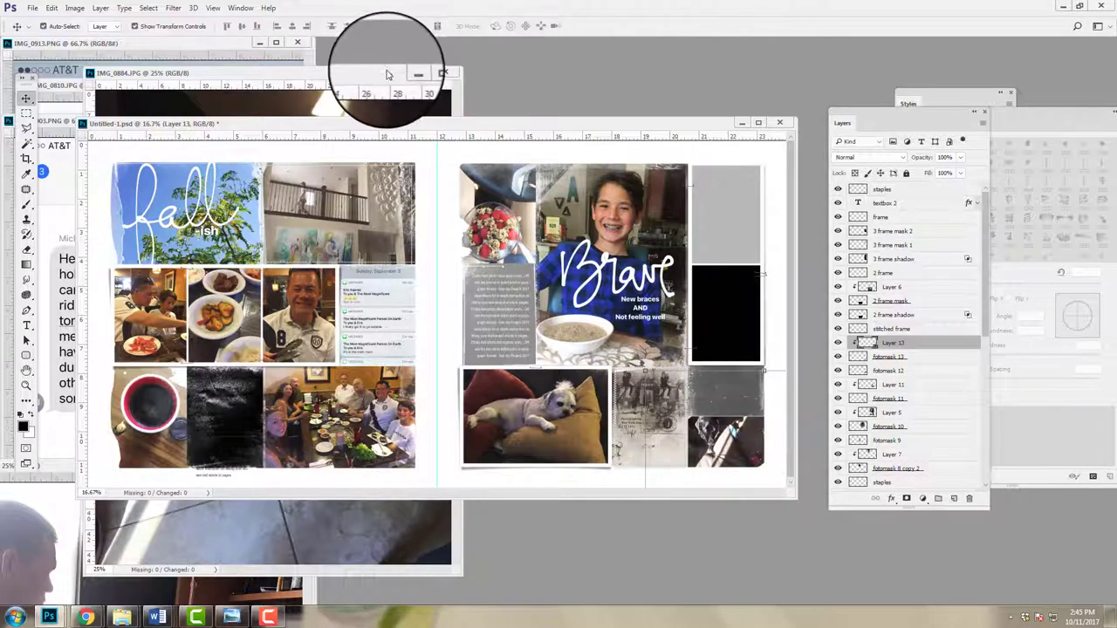
pyautogui.click(377, 73)
pyautogui.click(400, 127)
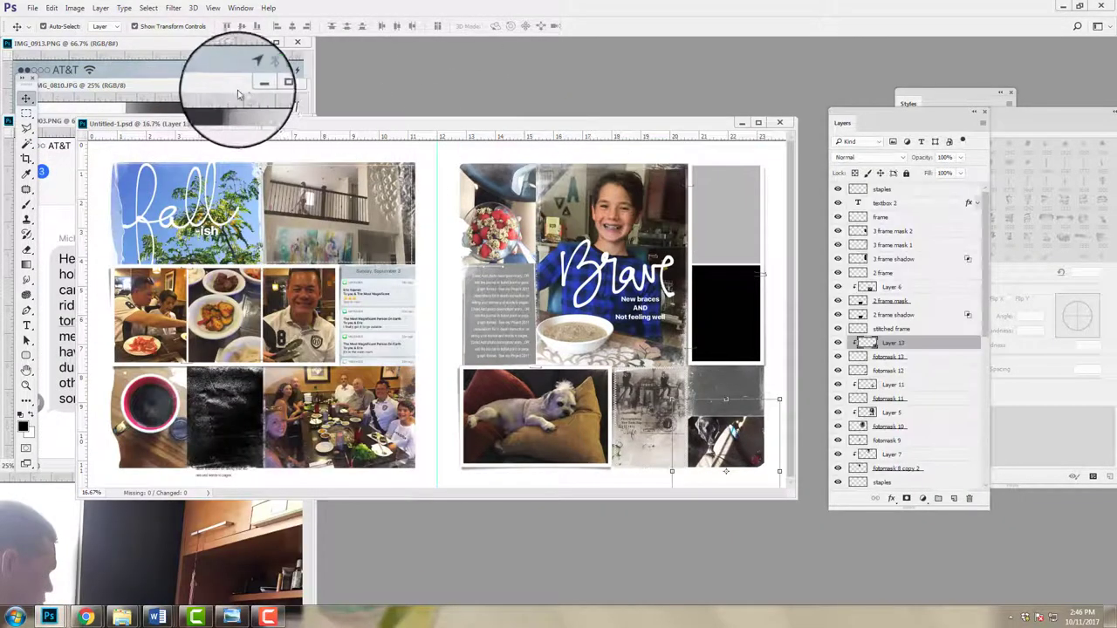
# Close IMG_0810 and IMG_0913, and float IMG_0903 below the layout
pyautogui.moveTo(253, 84); pyautogui.dragTo(441, 177)
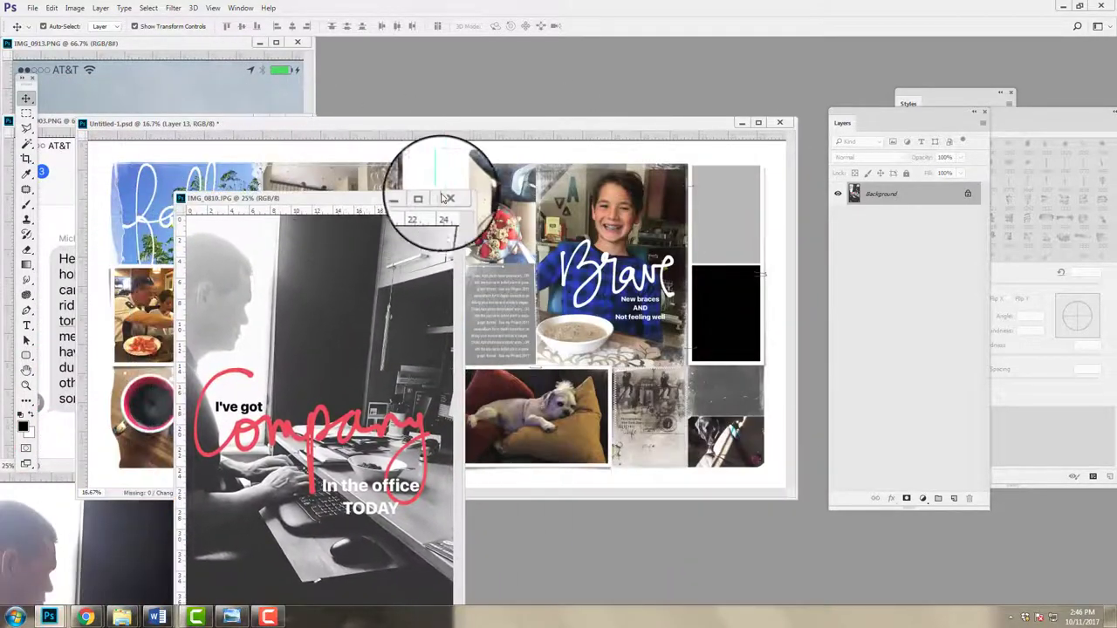
pyautogui.click(452, 167)
pyautogui.click(200, 89)
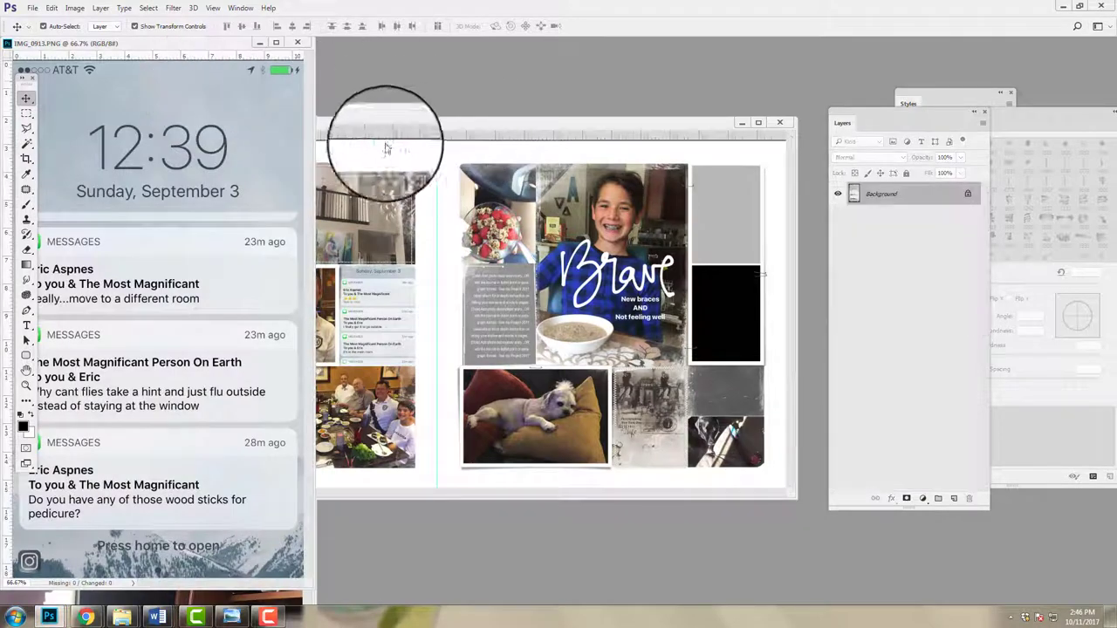
pyautogui.moveTo(223, 50); pyautogui.dragTo(342, 72)
pyautogui.click(383, 67)
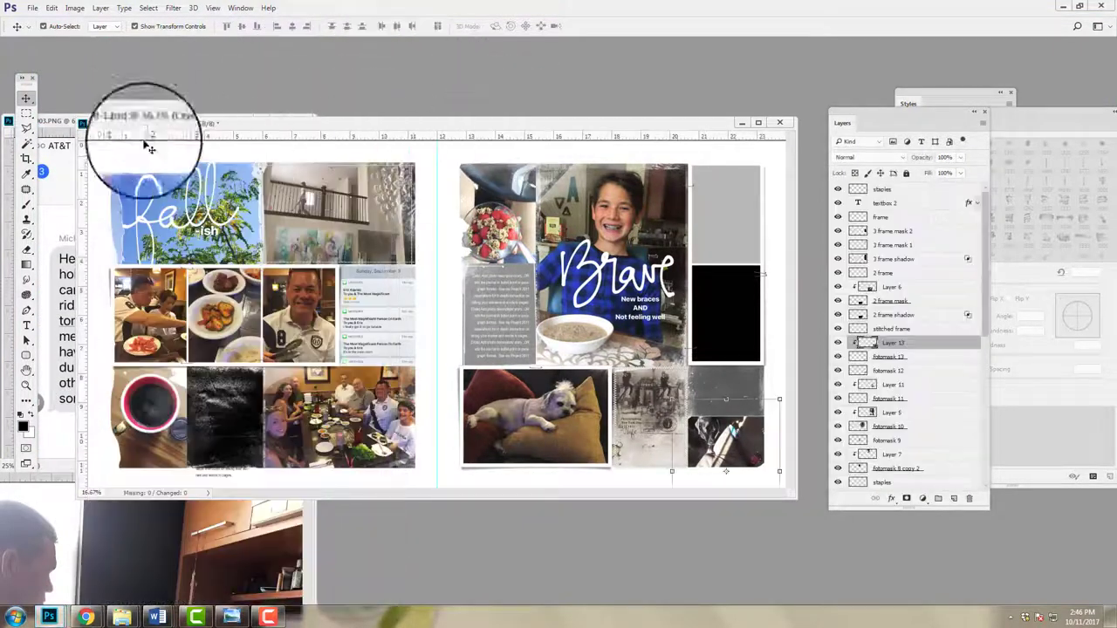
pyautogui.moveTo(142, 131); pyautogui.dragTo(63, 52)
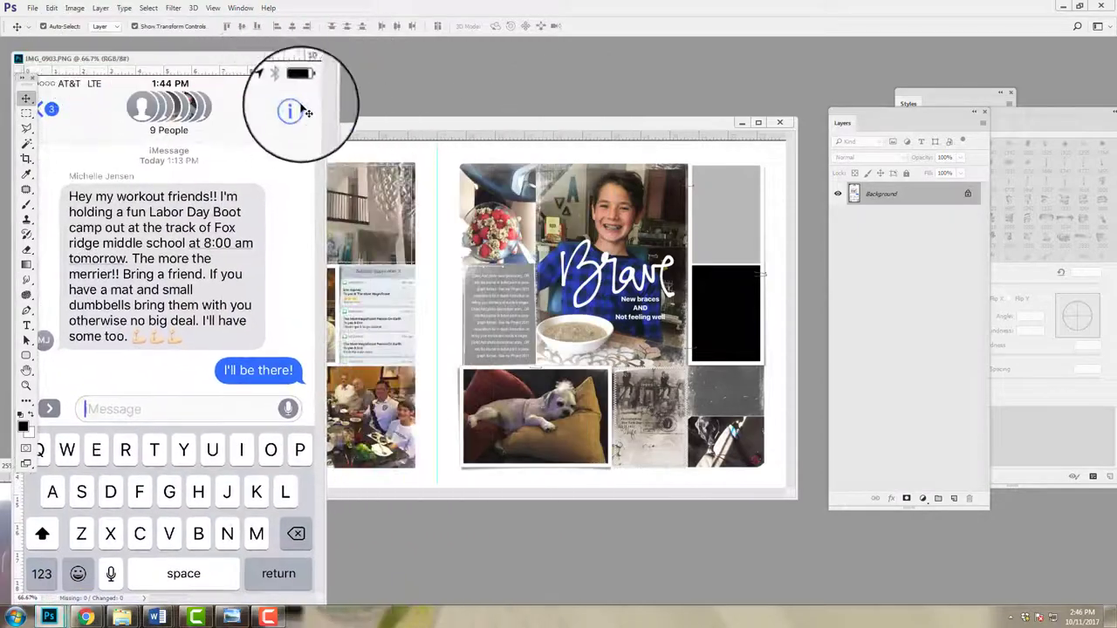
pyautogui.moveTo(335, 123)
pyautogui.mouseDown()
pyautogui.moveTo(393, 99)
pyautogui.moveTo(330, 105)
pyautogui.mouseUp()
pyautogui.moveTo(162, 58); pyautogui.dragTo(672, 493)
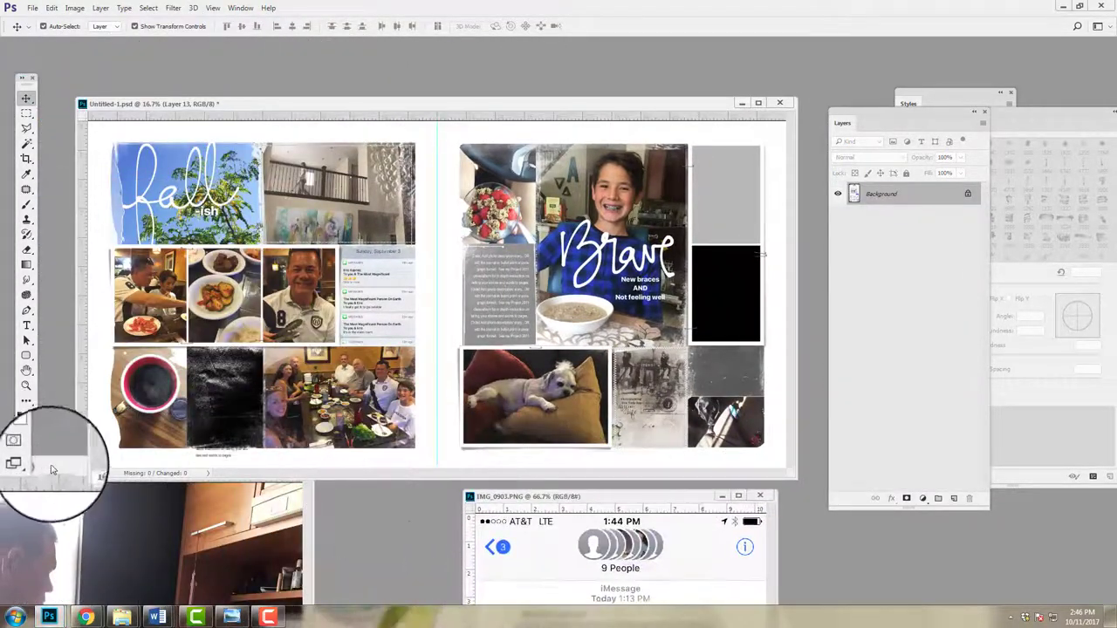
# Clip the IMG_0809 desk photo into the middle-right frame, shrunk to fit, then close IMG_0809
pyautogui.moveTo(52, 469); pyautogui.dragTo(271, 96)
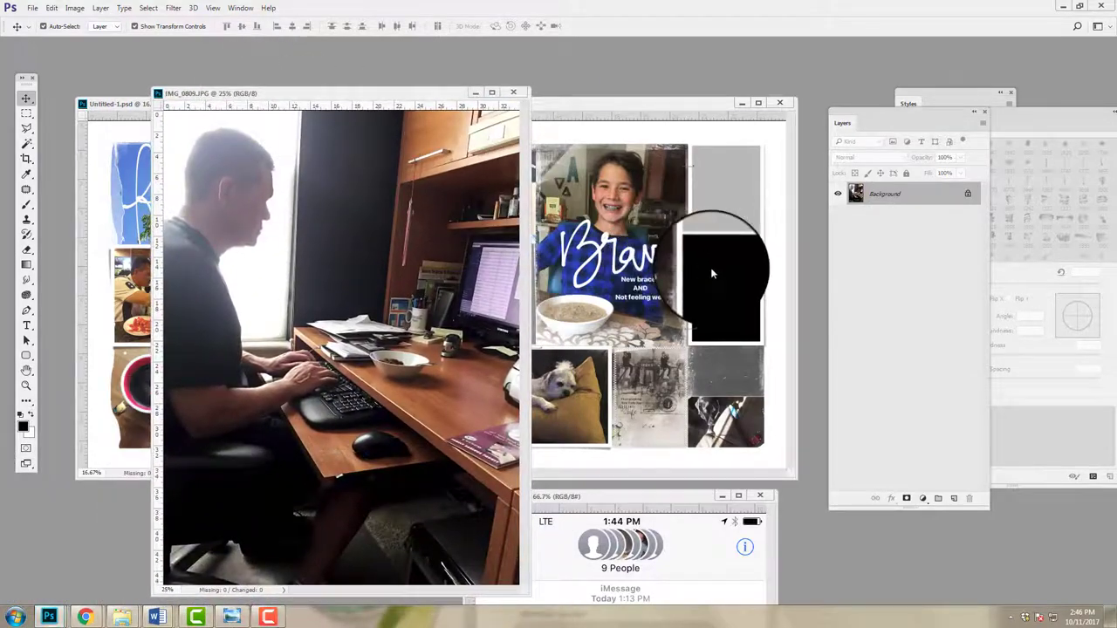
pyautogui.moveTo(710, 274); pyautogui.dragTo(746, 295)
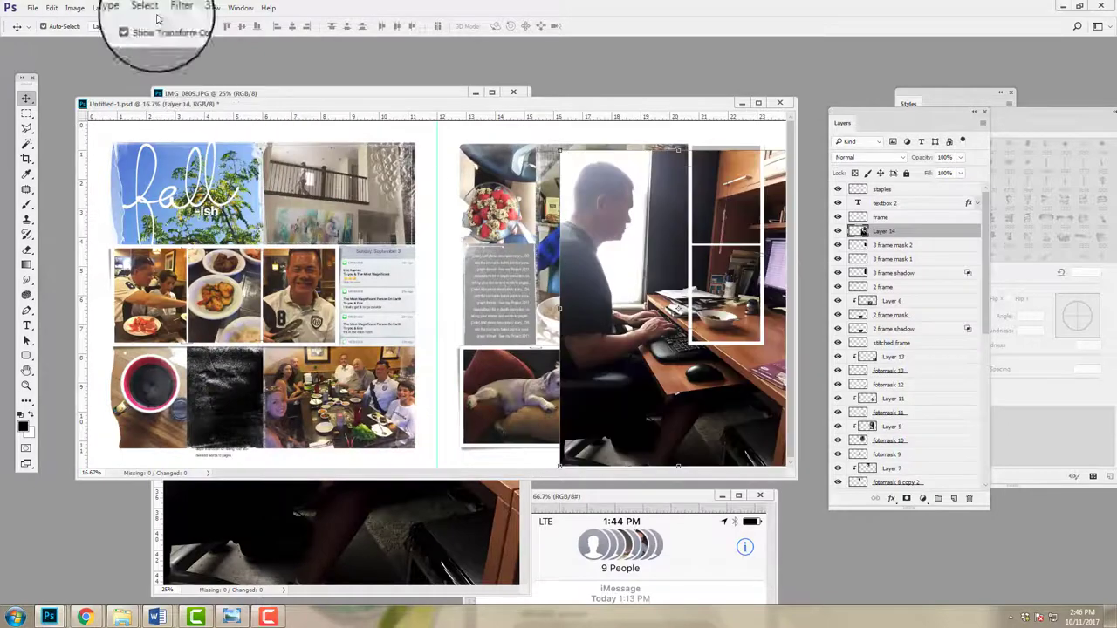
pyautogui.click(102, 8)
pyautogui.click(96, 207)
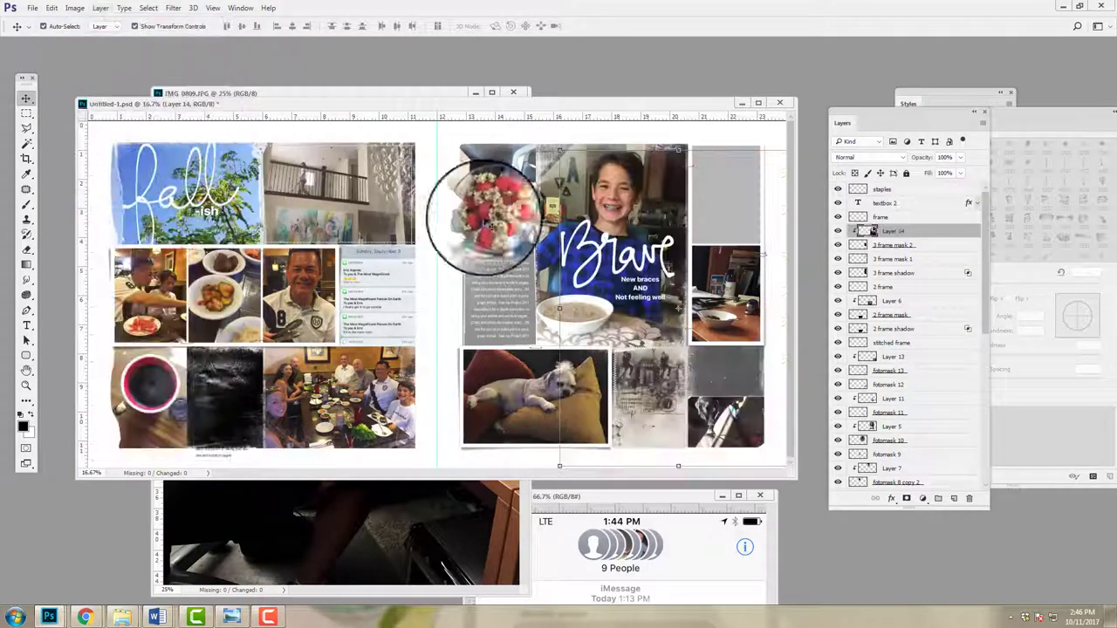
pyautogui.moveTo(559, 151); pyautogui.dragTo(725, 283)
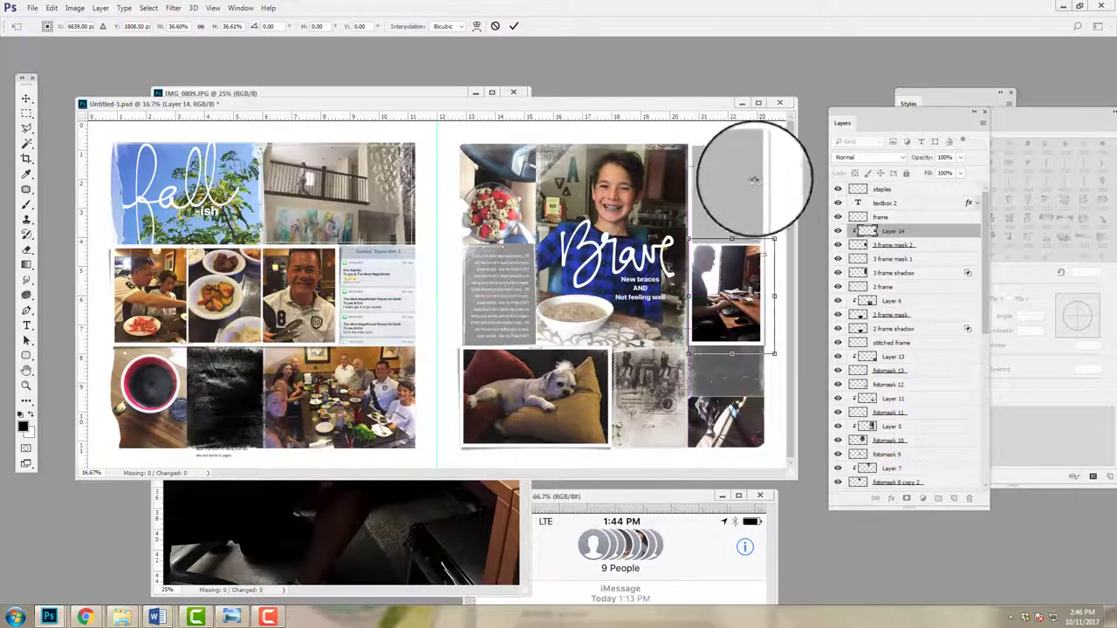
pyautogui.click(509, 26)
pyautogui.click(412, 496)
pyautogui.click(514, 94)
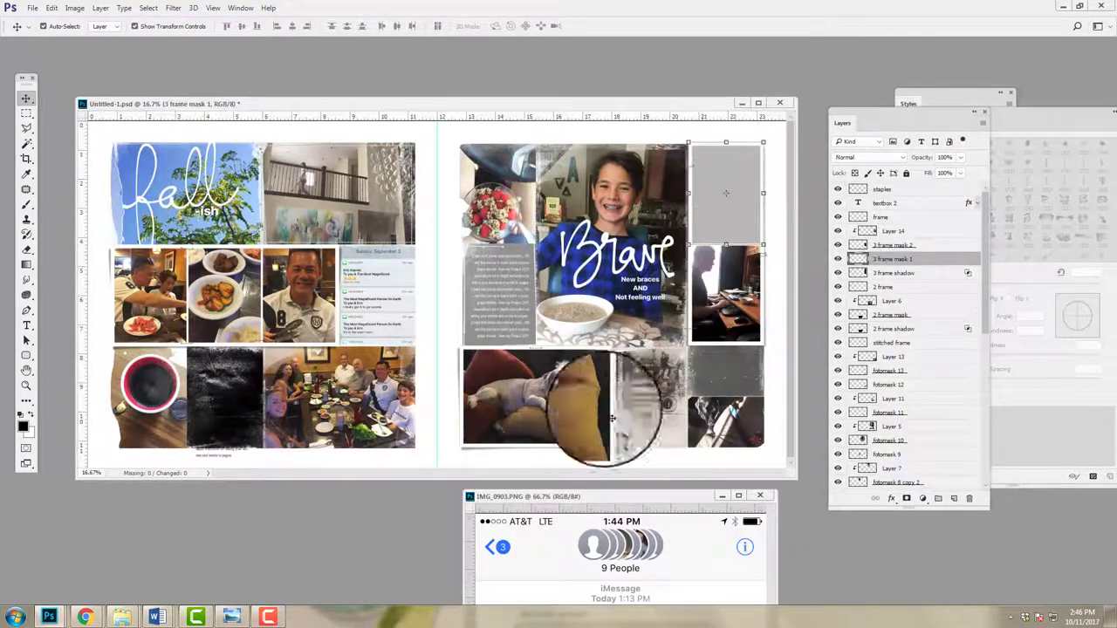
# Clip the IMG_0903 messages screenshot into the top-right frame at about 123%, then close it
pyautogui.moveTo(576, 558); pyautogui.dragTo(724, 192)
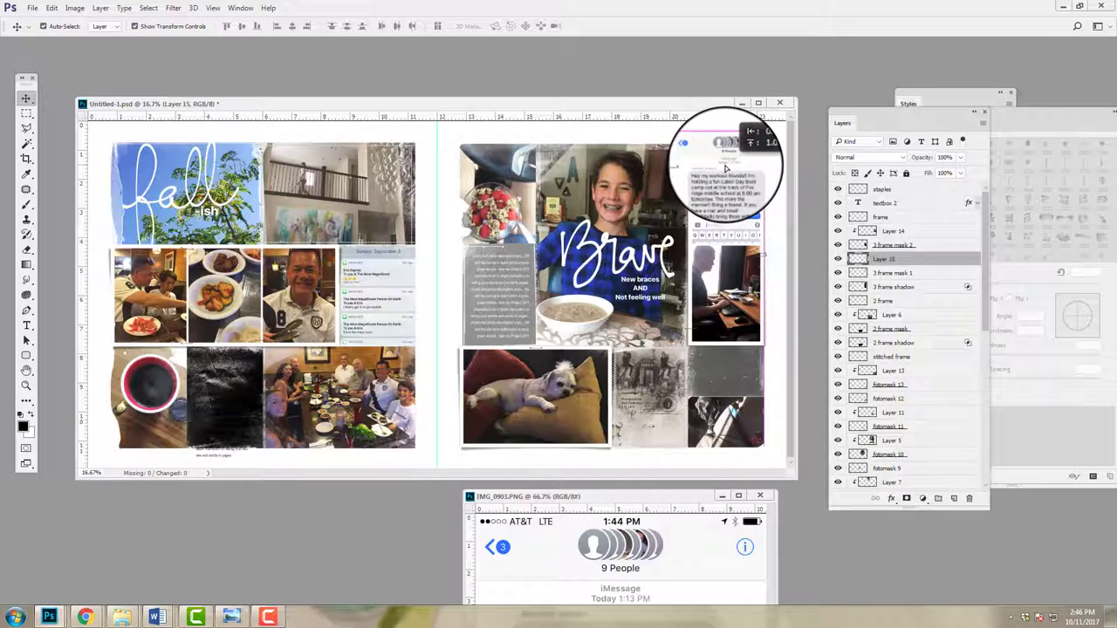
pyautogui.click(101, 10)
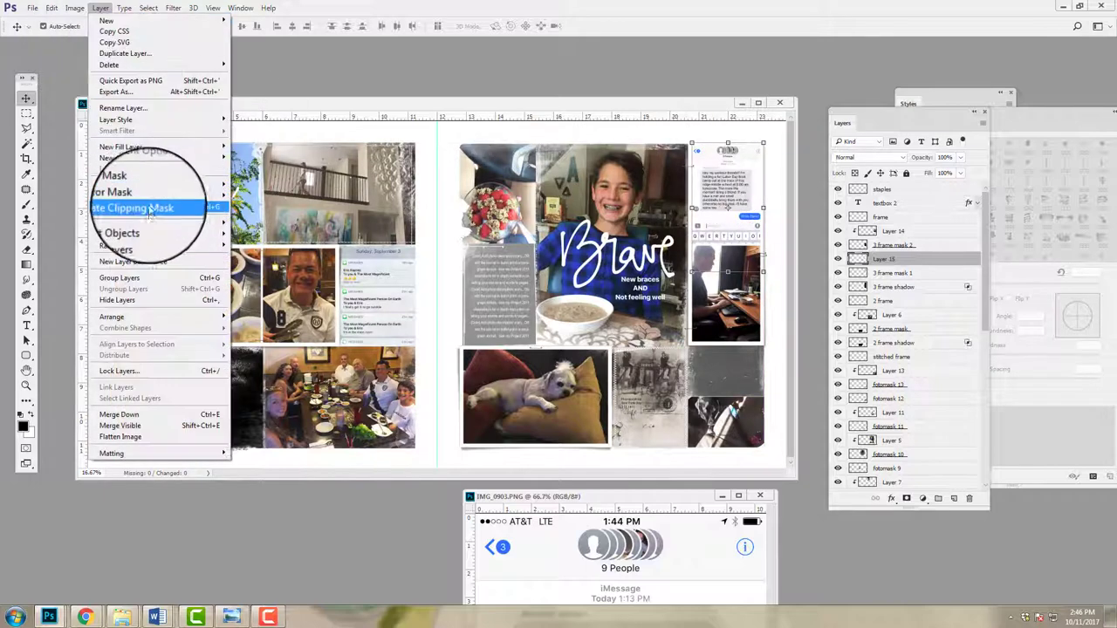
pyautogui.click(175, 206)
pyautogui.moveTo(762, 272); pyautogui.dragTo(730, 188)
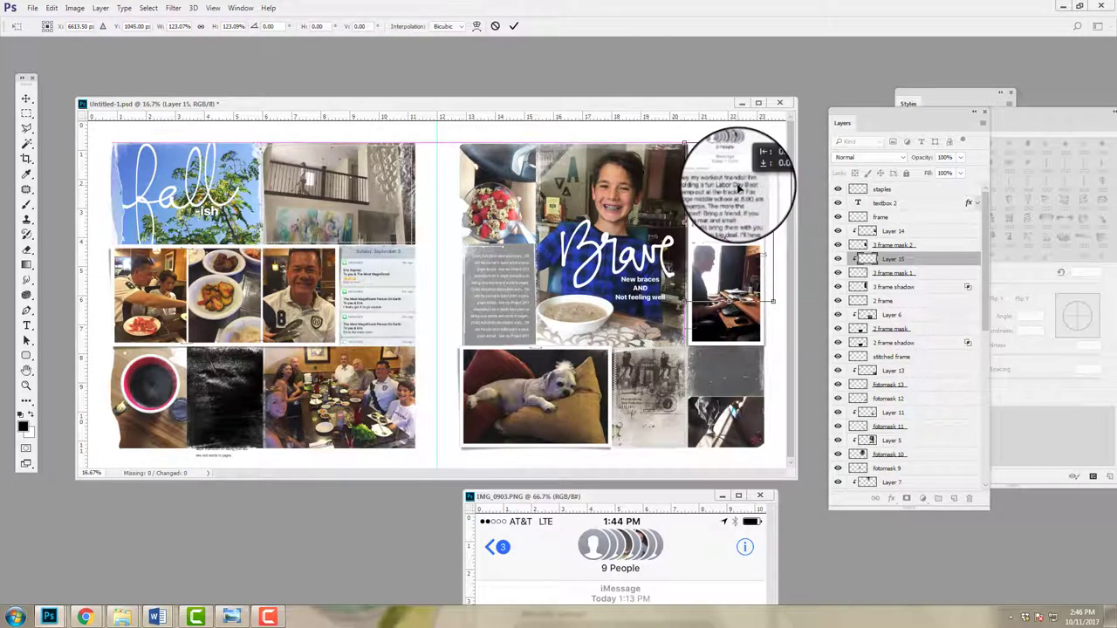
pyautogui.click(519, 27)
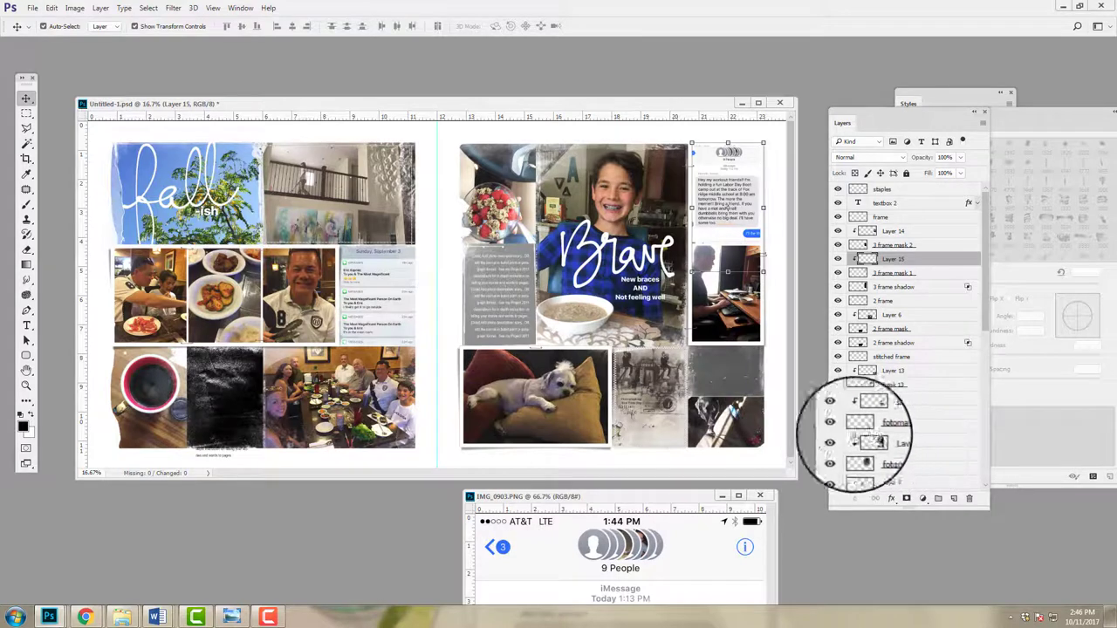
pyautogui.click(759, 508)
pyautogui.click(765, 494)
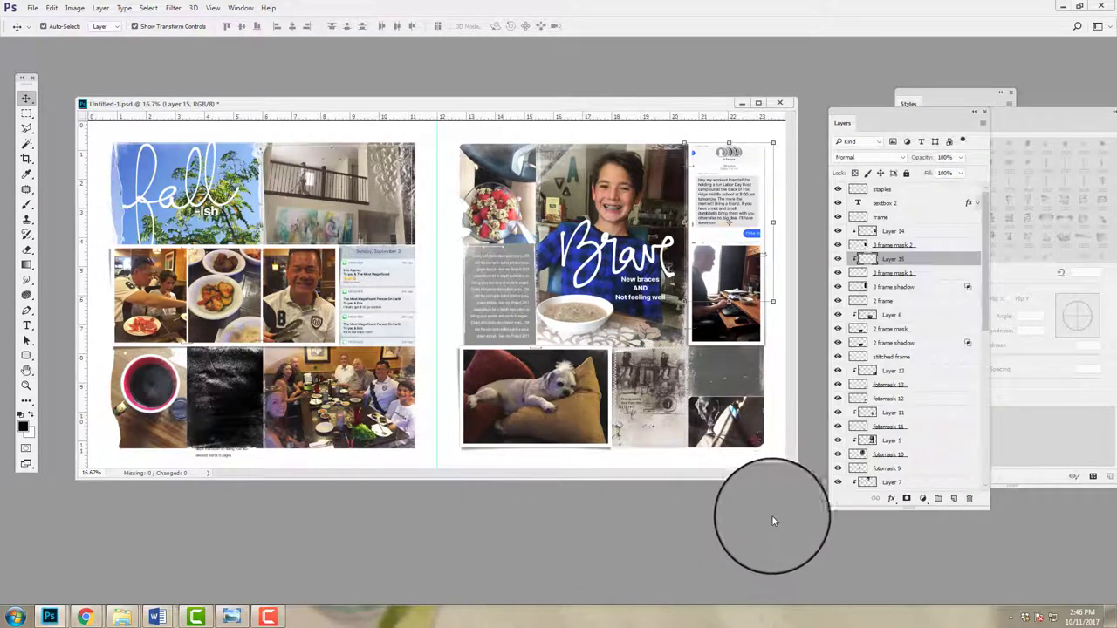
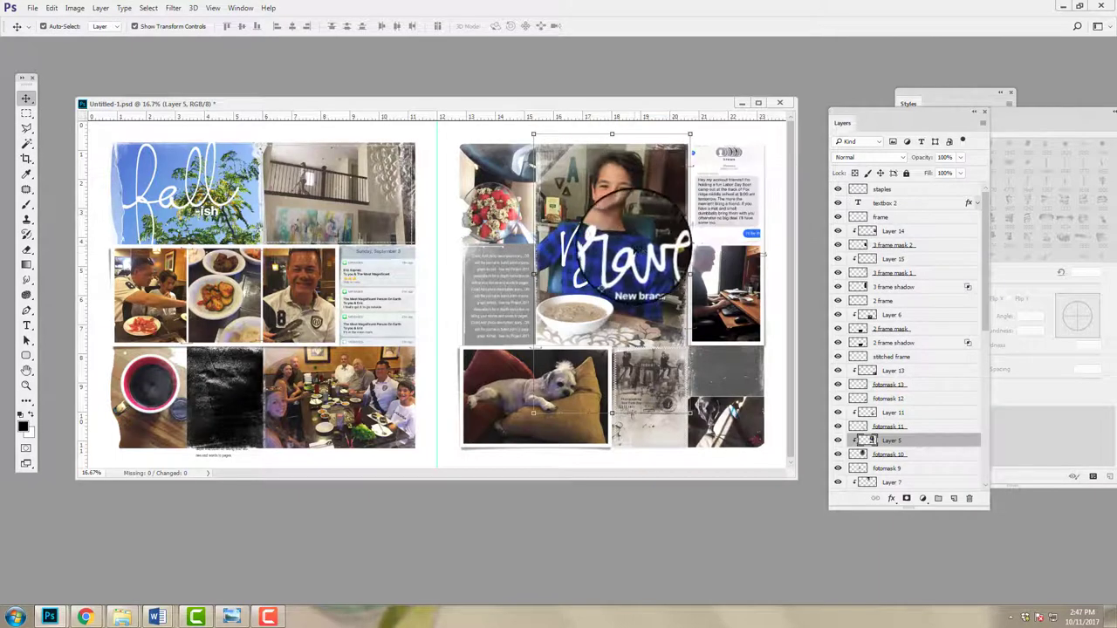
# Lift the RGB curve to brighten the midtones of the boy's braces photo on Layer 5
pyautogui.click(77, 11)
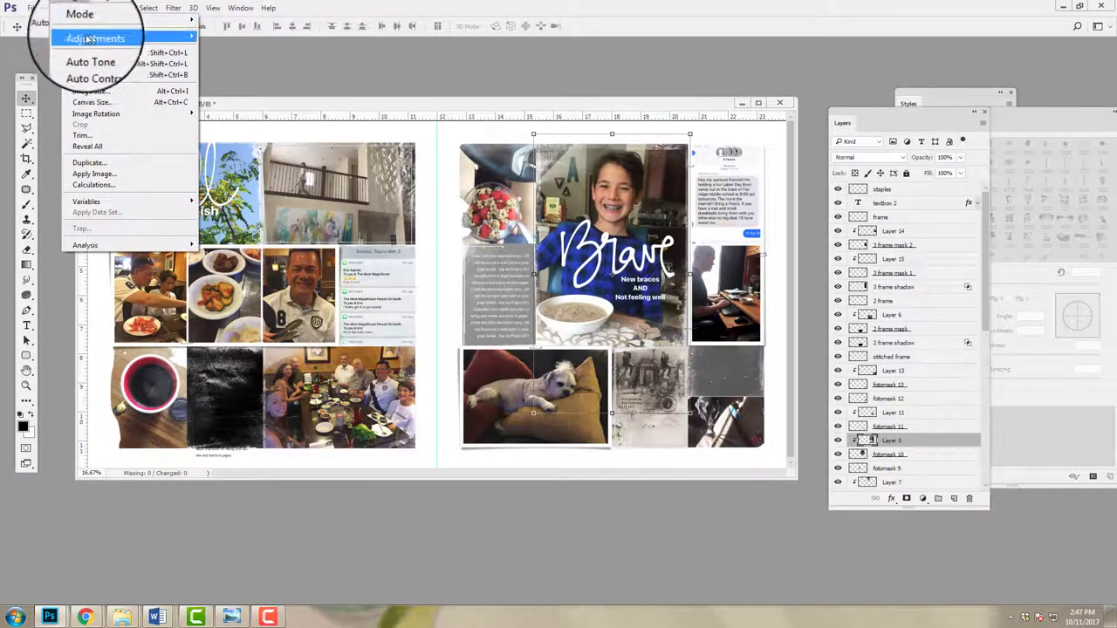
pyautogui.moveTo(96, 38)
pyautogui.click(222, 62)
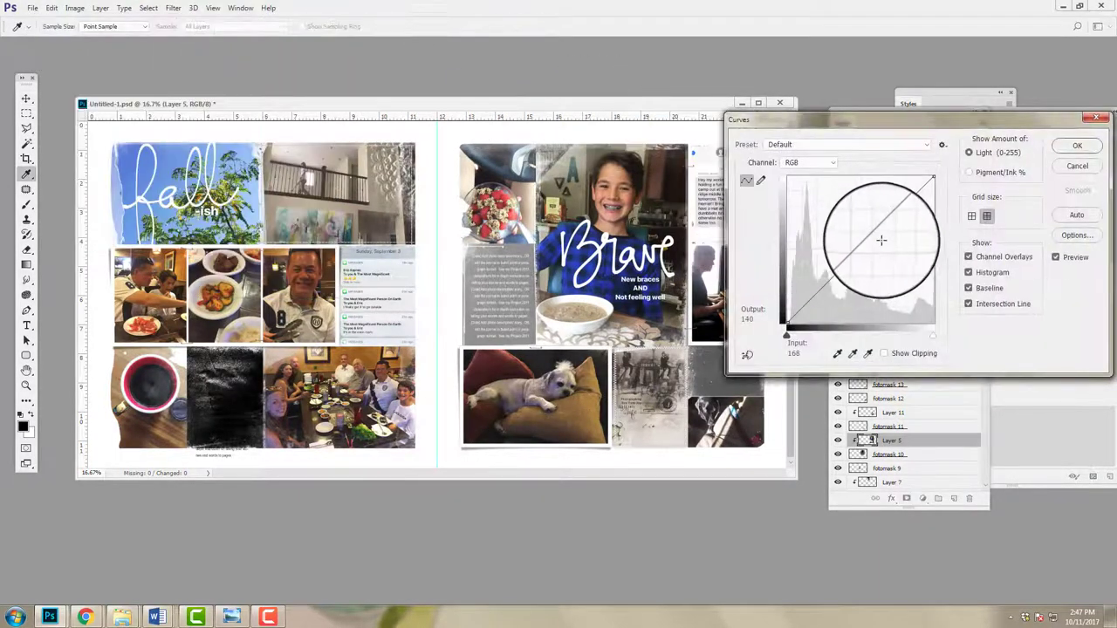
pyautogui.moveTo(873, 236); pyautogui.dragTo(866, 225)
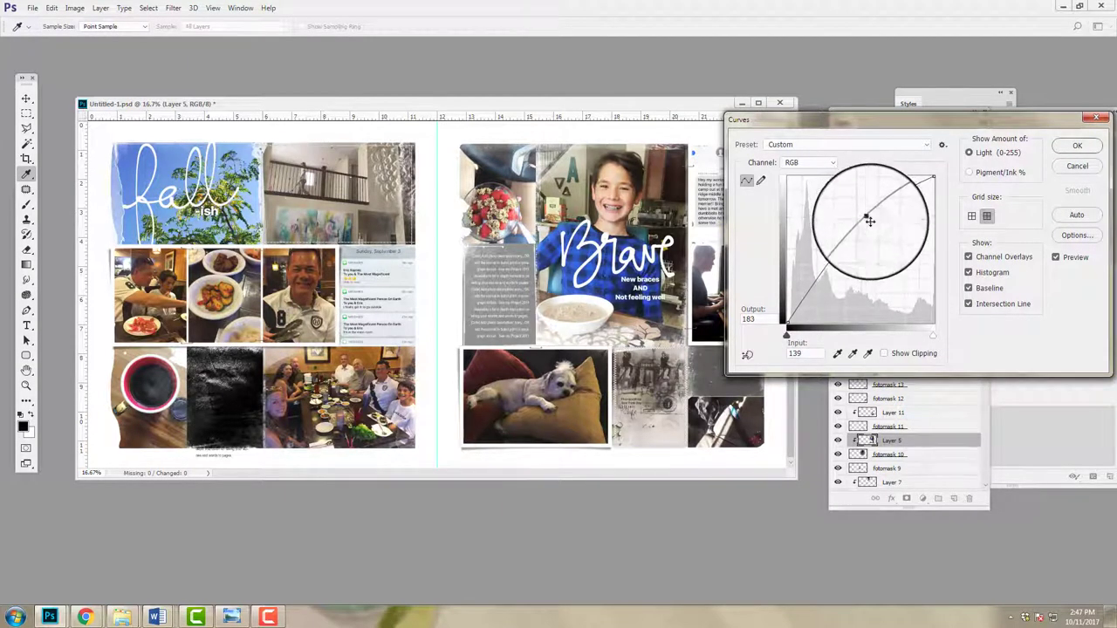
pyautogui.moveTo(825, 276); pyautogui.dragTo(826, 277)
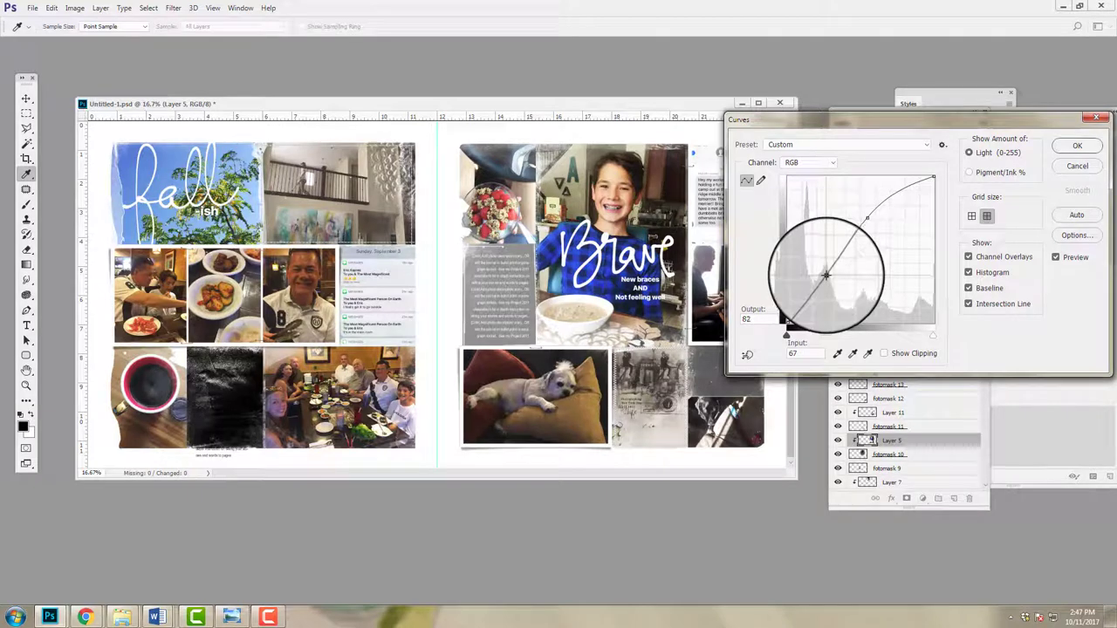
pyautogui.click(1077, 145)
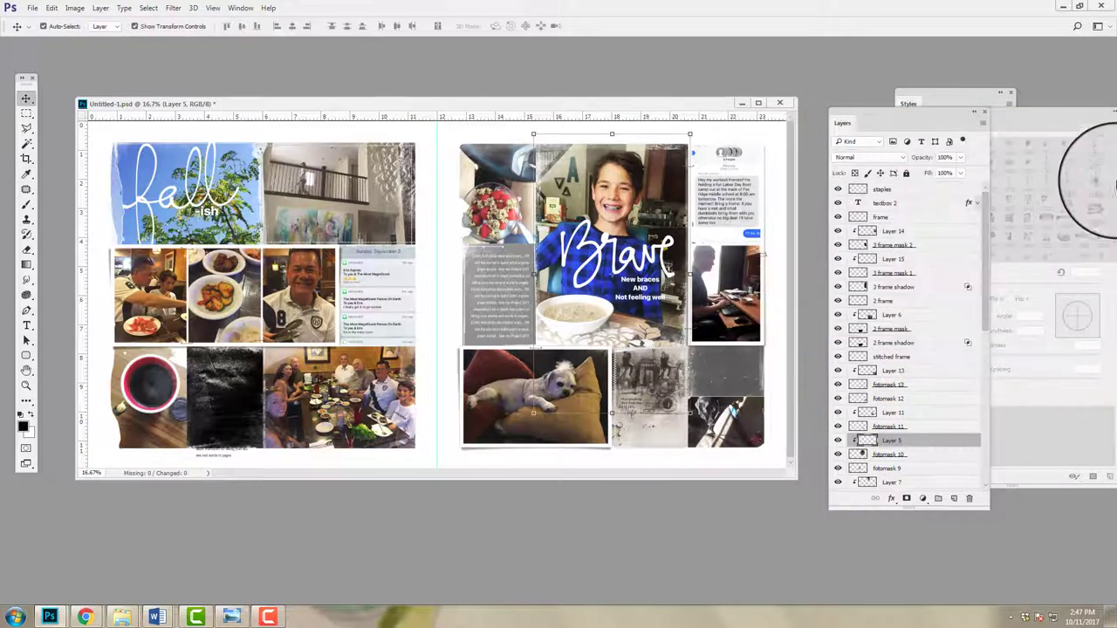
pyautogui.click(498, 188)
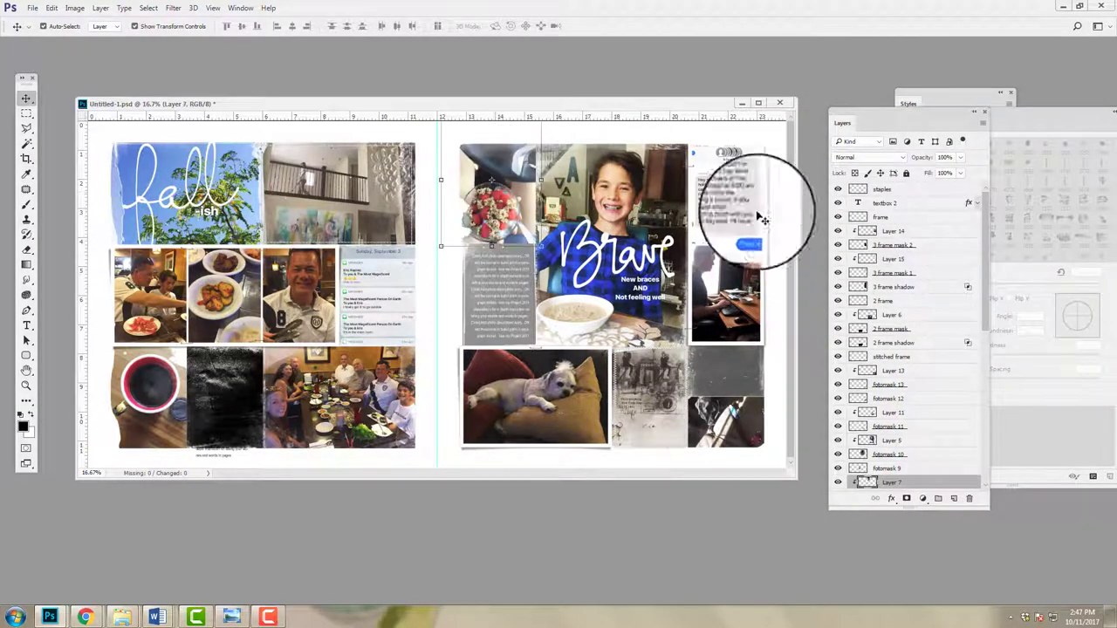
# Apply Levels to the Layer 7 jar photo with input levels 10, 1.00 and 231
pyautogui.click(74, 9)
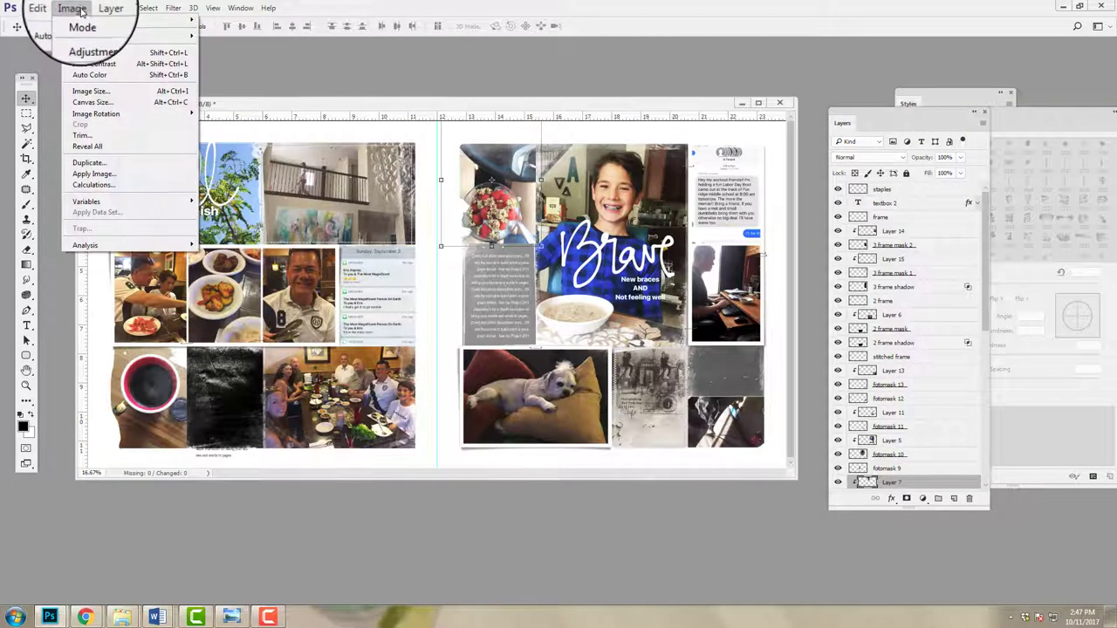
pyautogui.moveTo(90, 39)
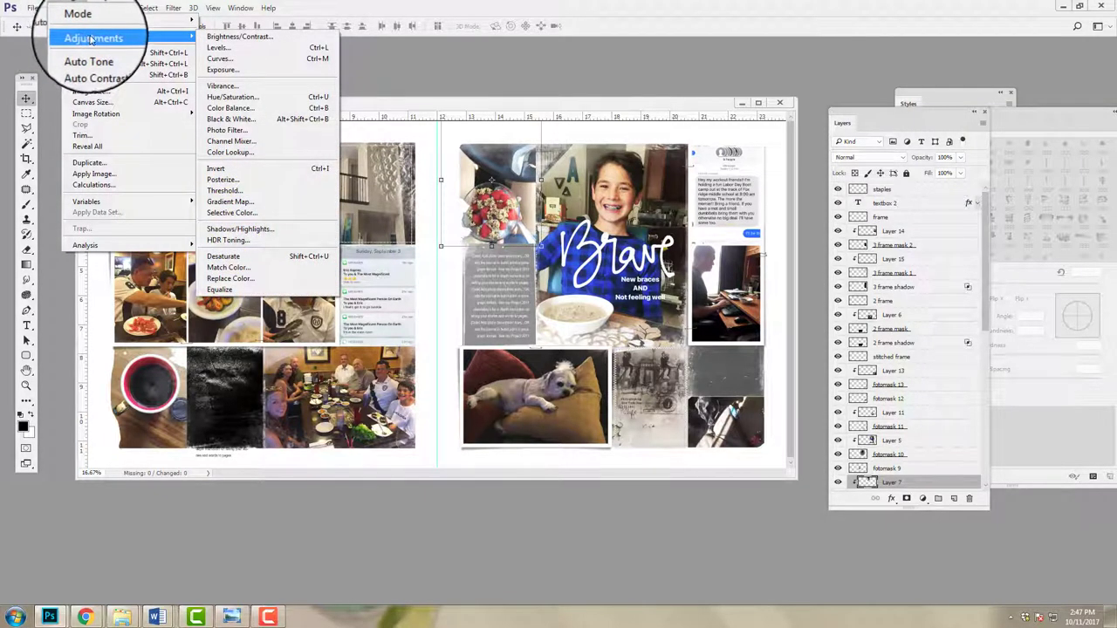
pyautogui.click(220, 50)
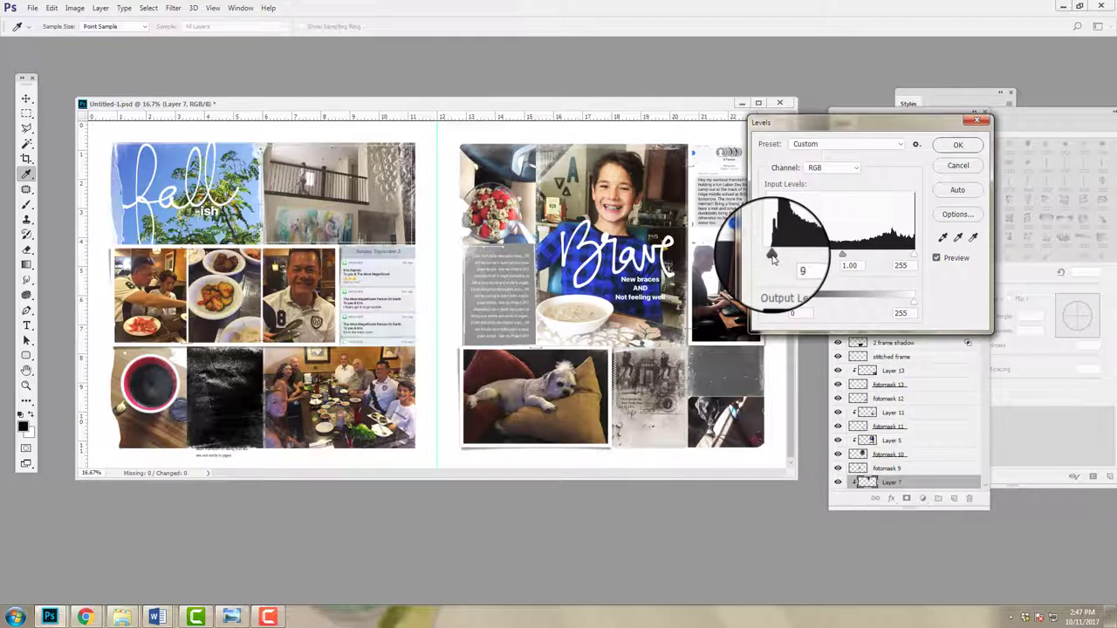
pyautogui.moveTo(773, 255); pyautogui.dragTo(773, 256)
pyautogui.moveTo(916, 258); pyautogui.dragTo(890, 262)
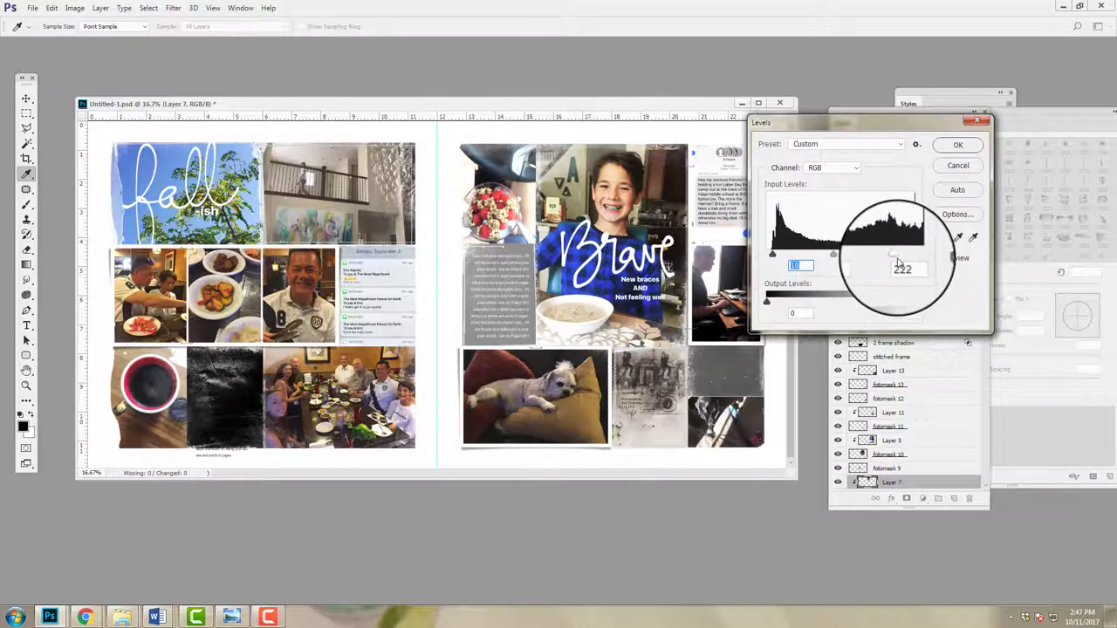
pyautogui.click(836, 258)
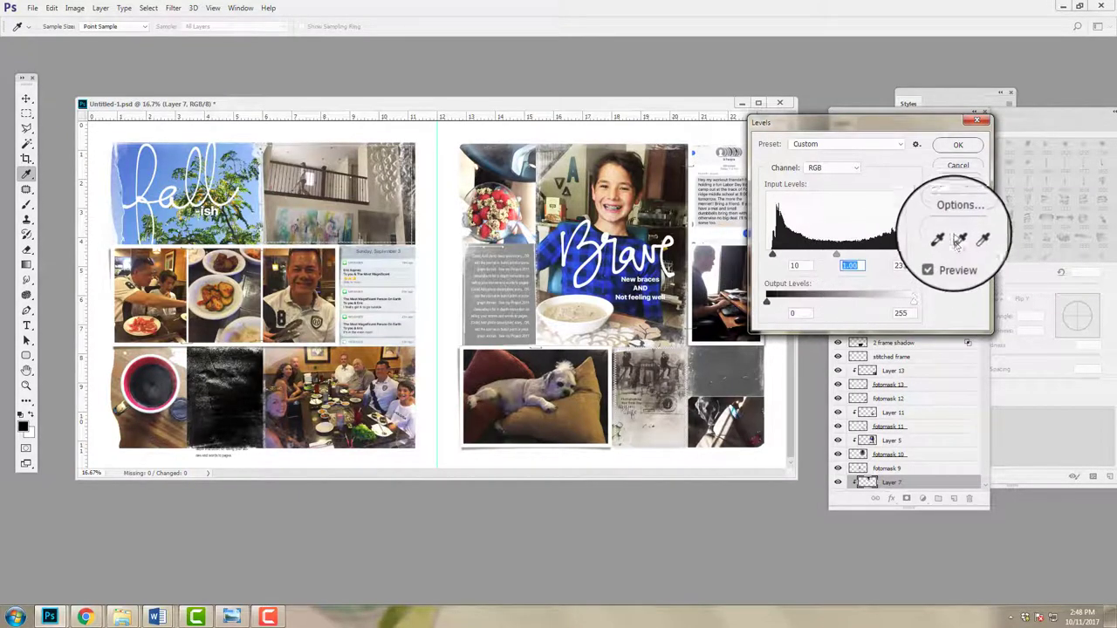
pyautogui.click(957, 145)
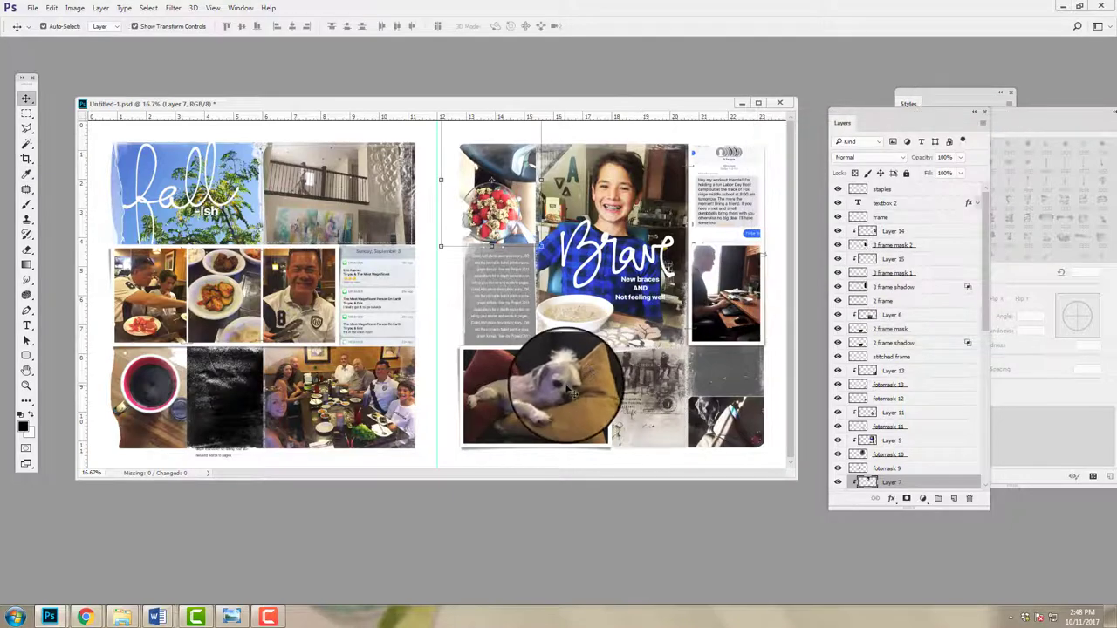
pyautogui.click(586, 373)
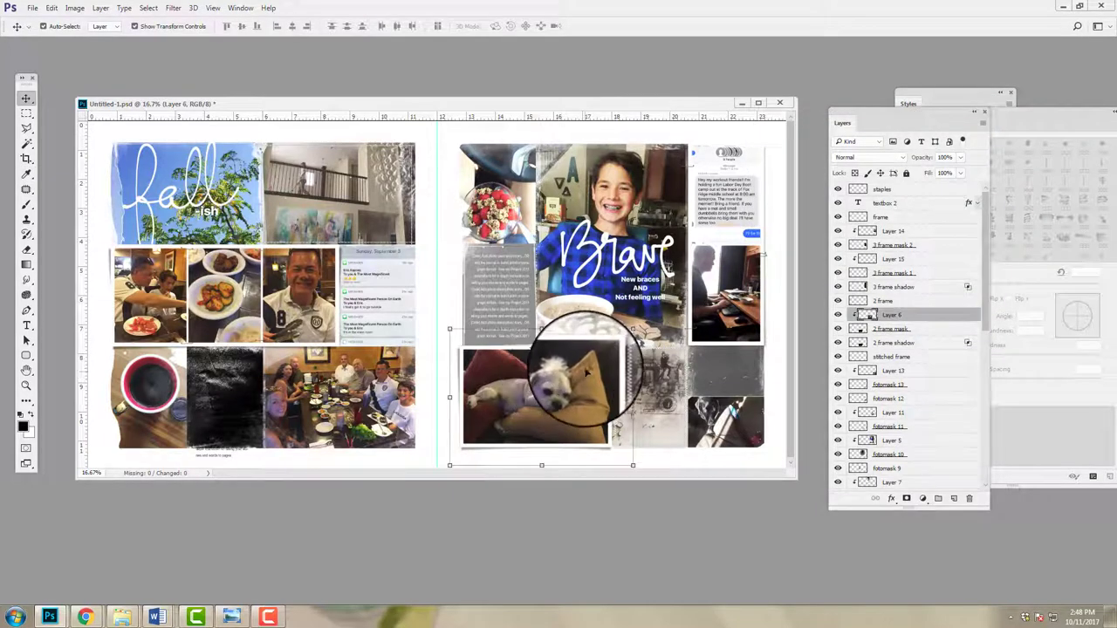
# Raise the RGB curve to brighten the Layer 6 photo of the dog on the cushion
pyautogui.click(74, 8)
pyautogui.moveTo(96, 40)
pyautogui.click(224, 58)
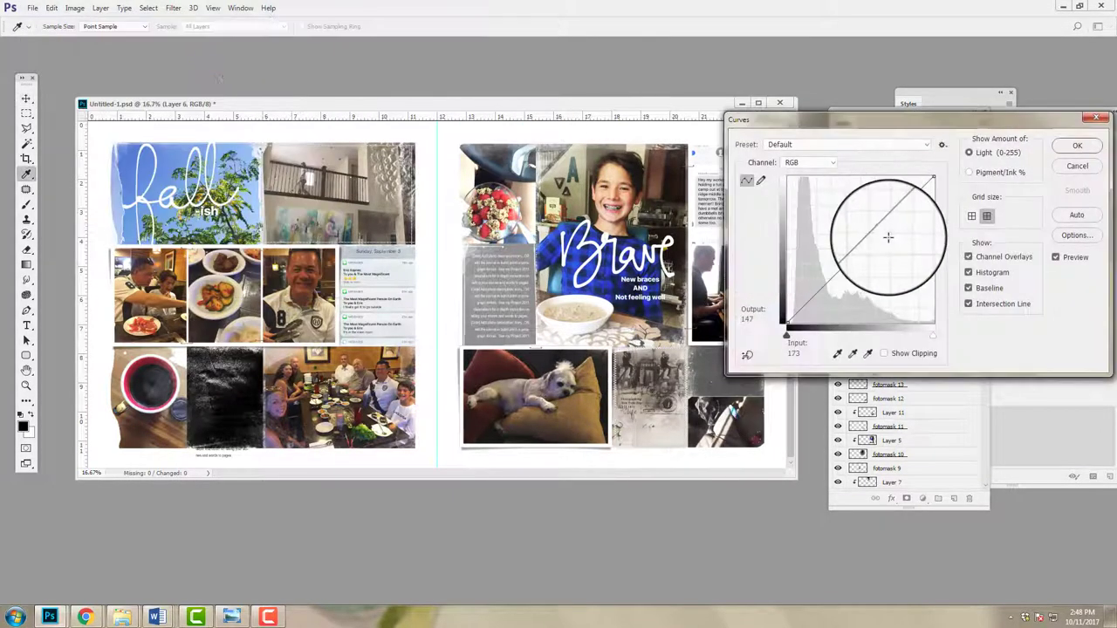
pyautogui.moveTo(866, 249); pyautogui.dragTo(866, 210)
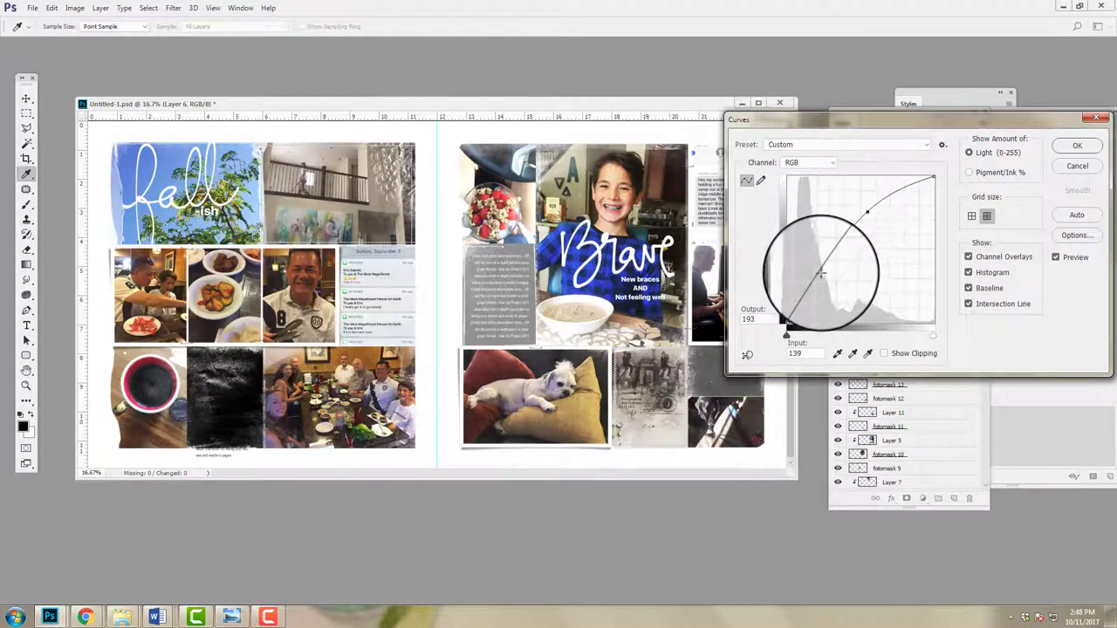
pyautogui.click(1076, 146)
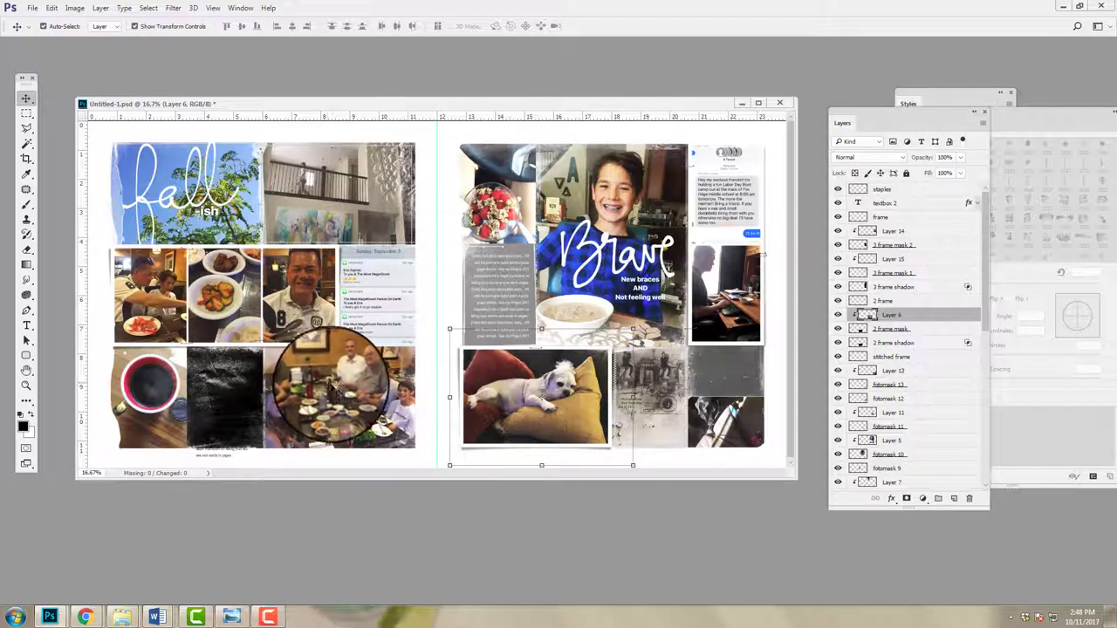
# Desaturate the Layer 2 family dinner photo to black and white
pyautogui.click(310, 376)
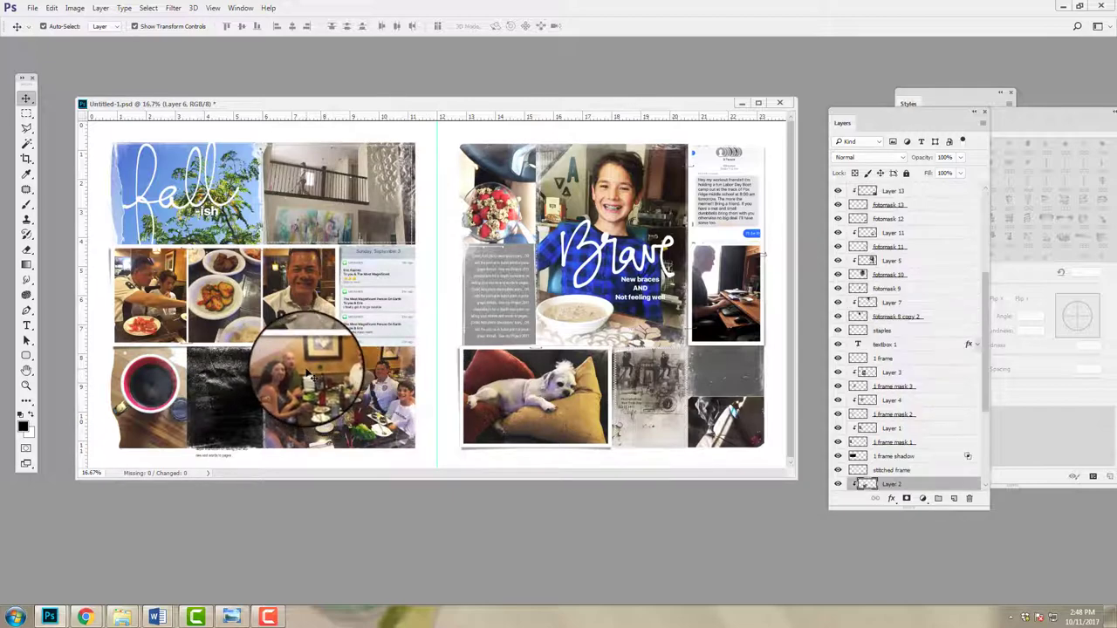
pyautogui.click(74, 8)
pyautogui.moveTo(84, 40)
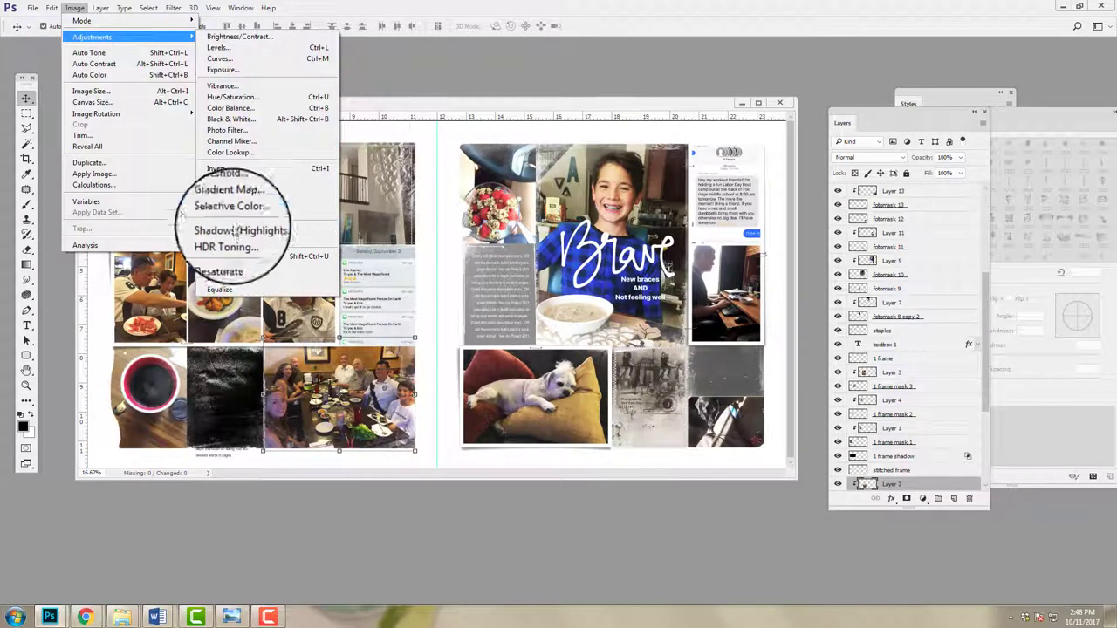
pyautogui.click(226, 250)
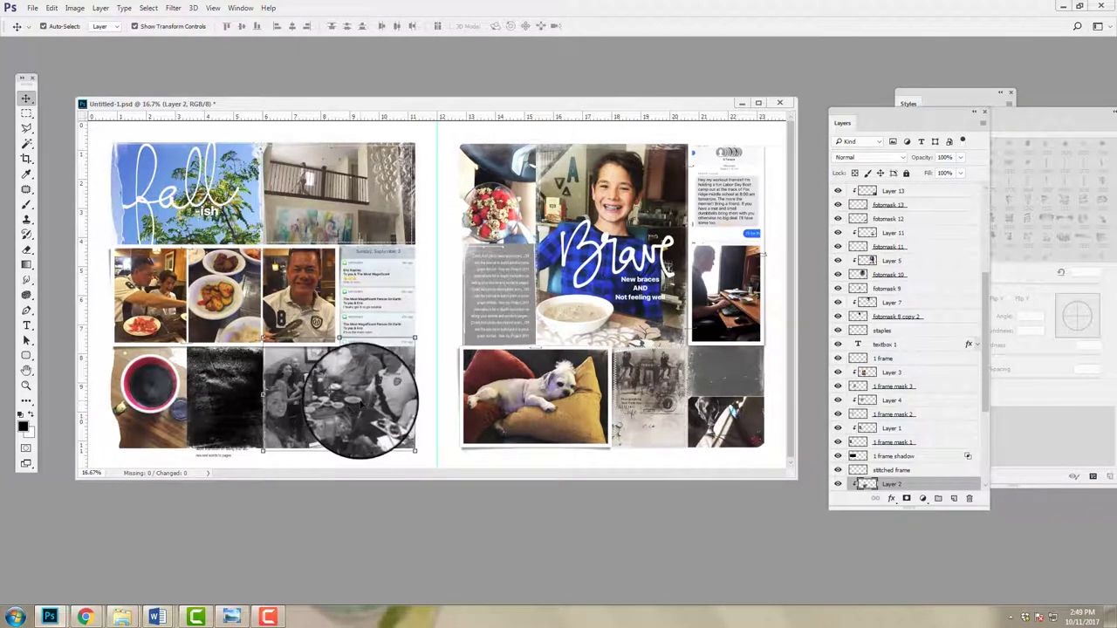
# Apply Levels to the dinner photo with black input 10 and midtones 1.43
pyautogui.click(75, 10)
pyautogui.moveTo(88, 32)
pyautogui.click(223, 48)
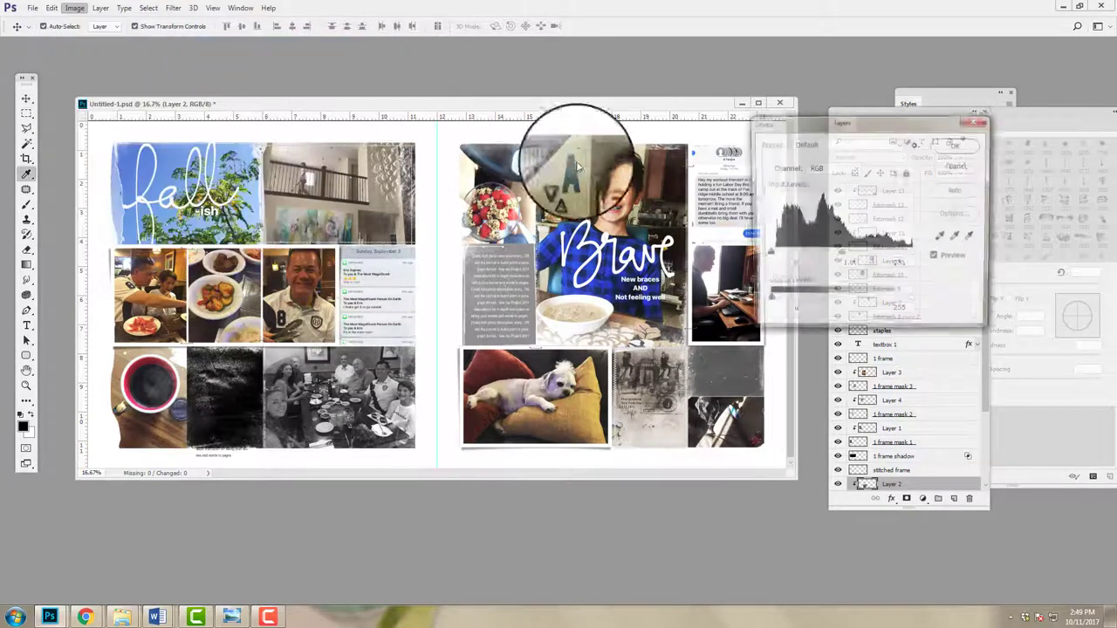
pyautogui.moveTo(772, 255); pyautogui.dragTo(821, 259)
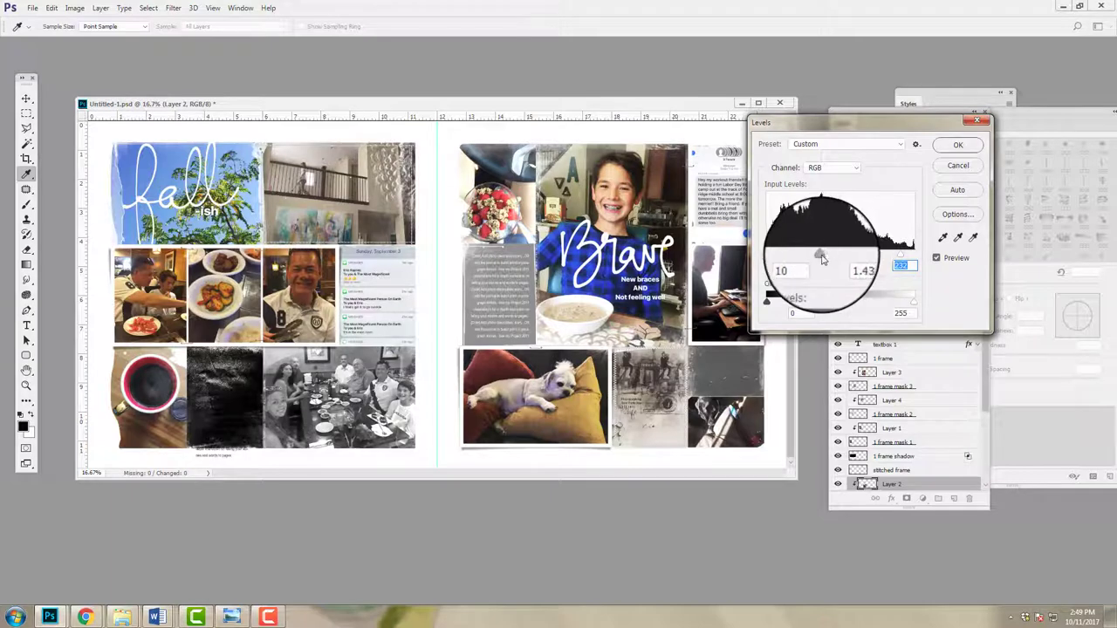
pyautogui.click(958, 145)
pyautogui.press('v')
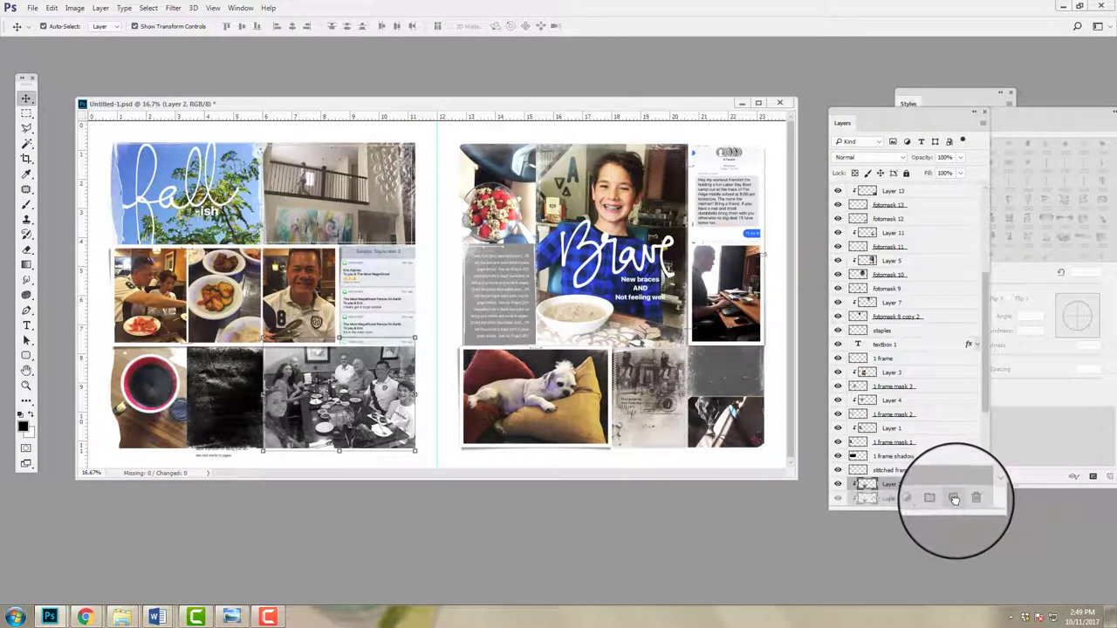
# Duplicate the dinner photo layer twice, blending one copy in Screen and one in Soft Light
pyautogui.moveTo(953, 499); pyautogui.dragTo(954, 499)
pyautogui.click(868, 157)
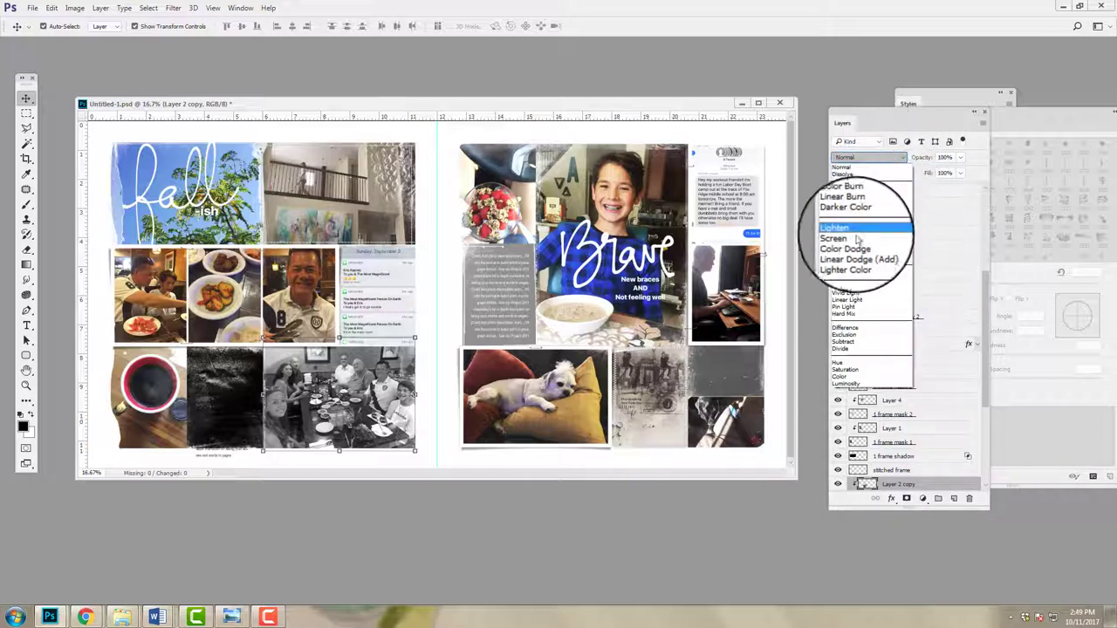
pyautogui.click(859, 238)
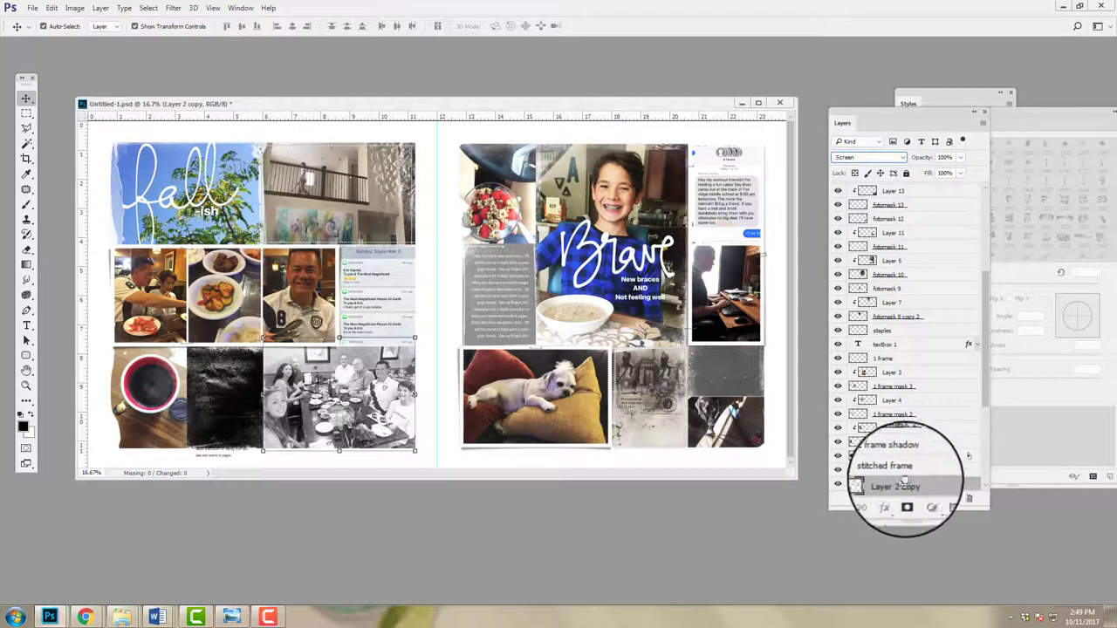
pyautogui.moveTo(903, 482); pyautogui.dragTo(954, 500)
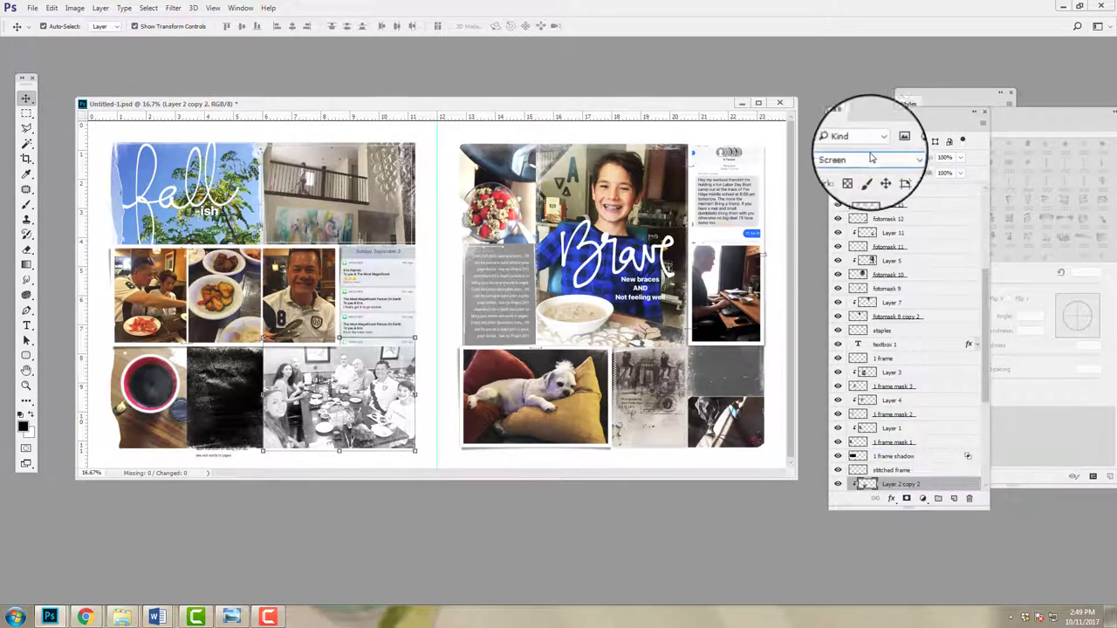
pyautogui.click(870, 157)
pyautogui.click(859, 271)
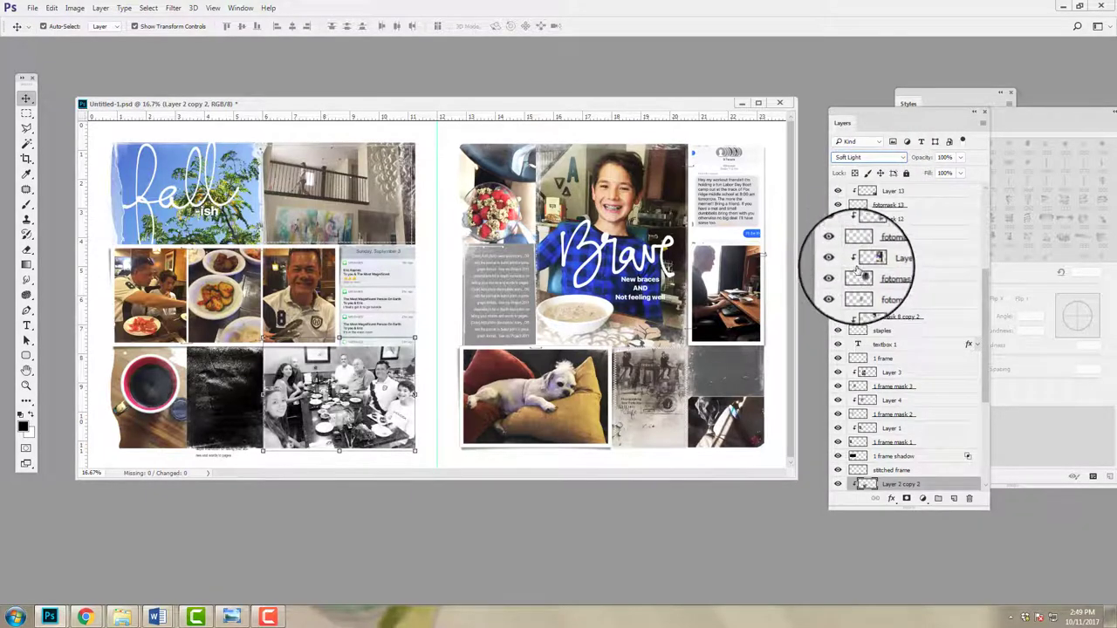
# Lower the Screen copy of the dinner photo to 55% opacity
pyautogui.scroll(-3, 986, 283)
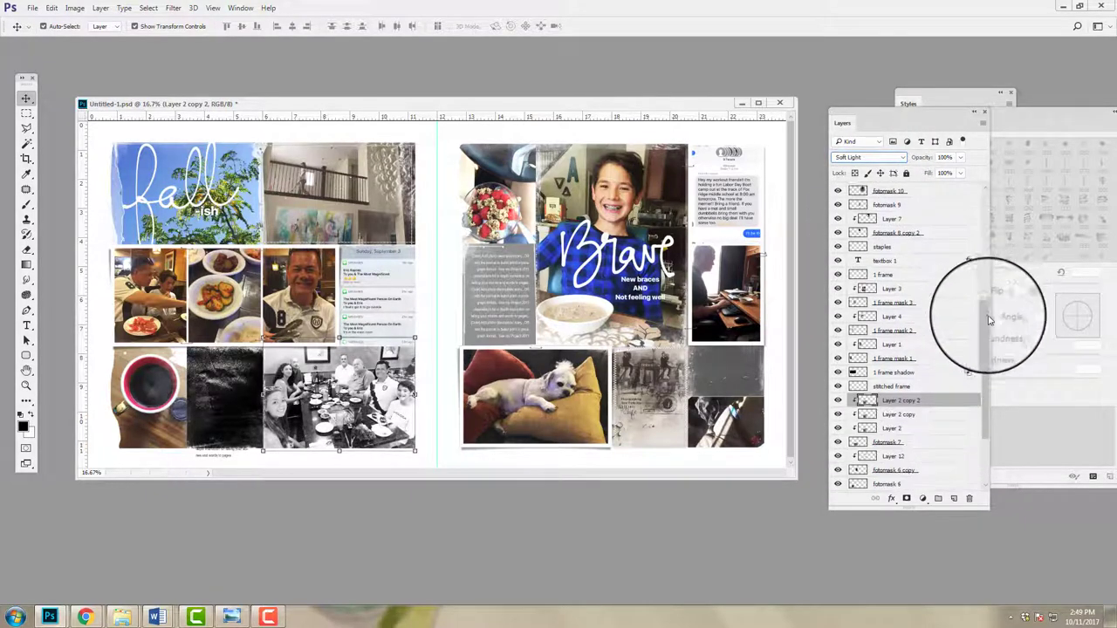
pyautogui.click(908, 408)
pyautogui.click(960, 158)
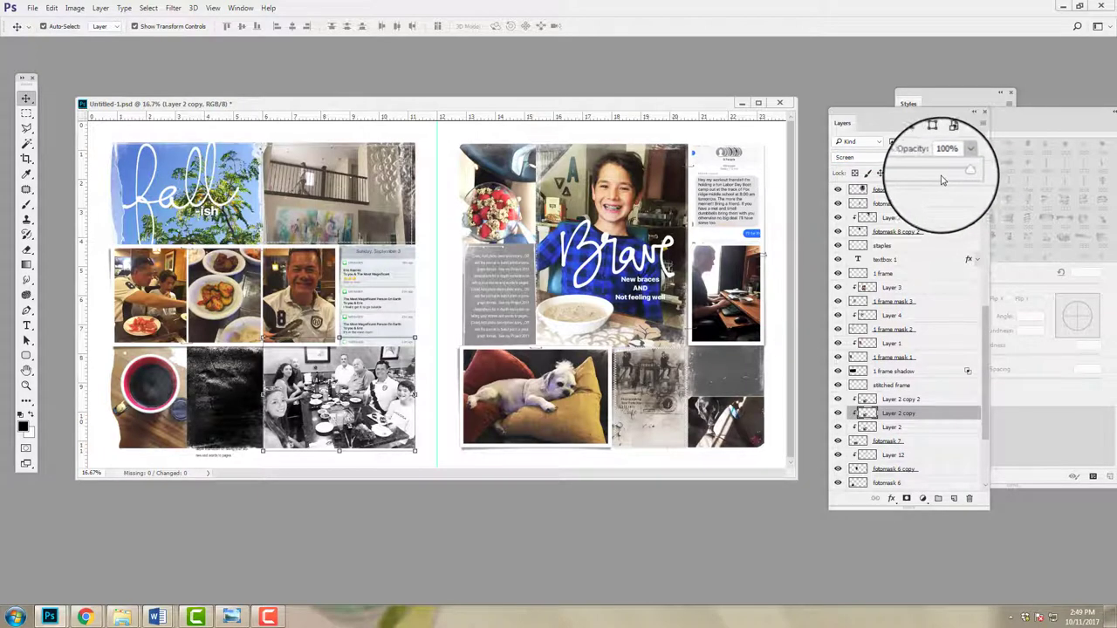
pyautogui.moveTo(942, 180); pyautogui.dragTo(935, 179)
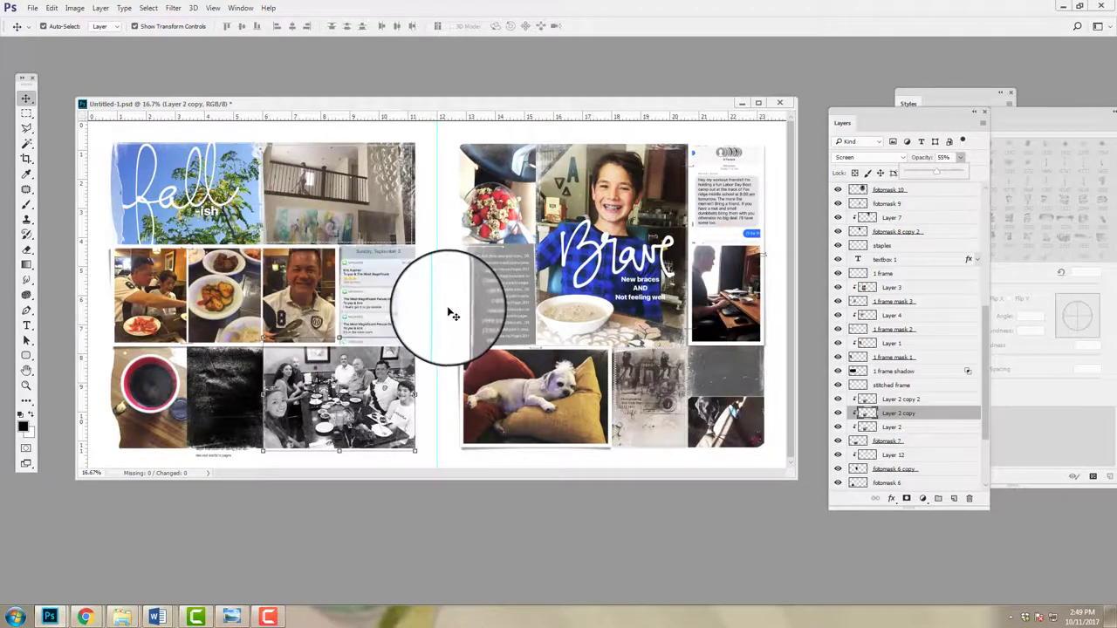
pyautogui.click(147, 262)
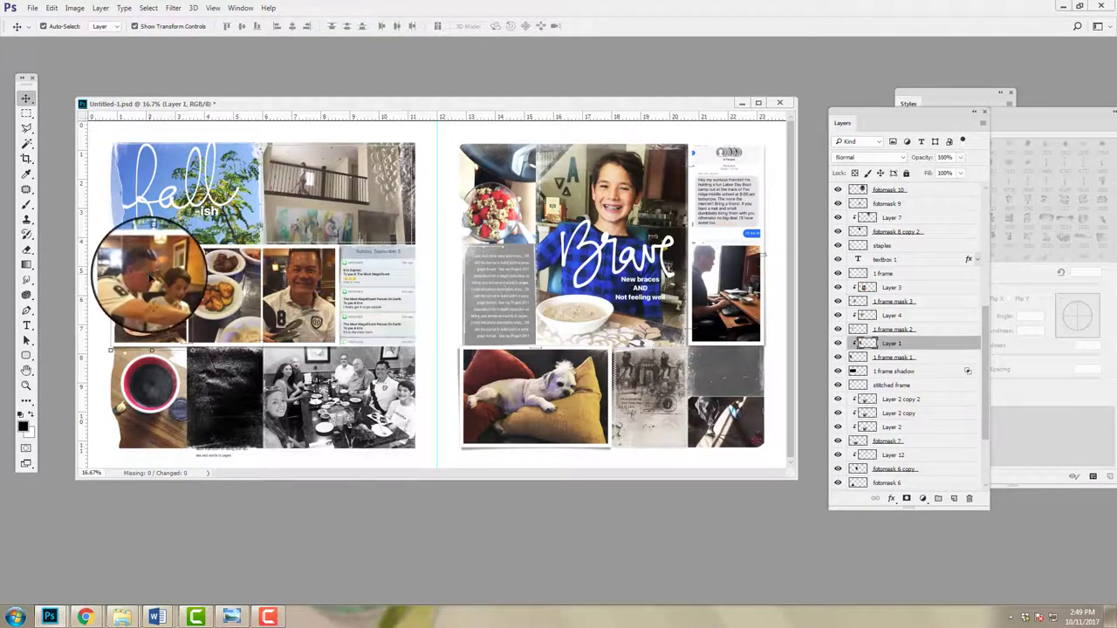
# Desaturate the Layer 1 photo of the men at the table and apply Auto Contrast
pyautogui.click(74, 7)
pyautogui.moveTo(96, 48)
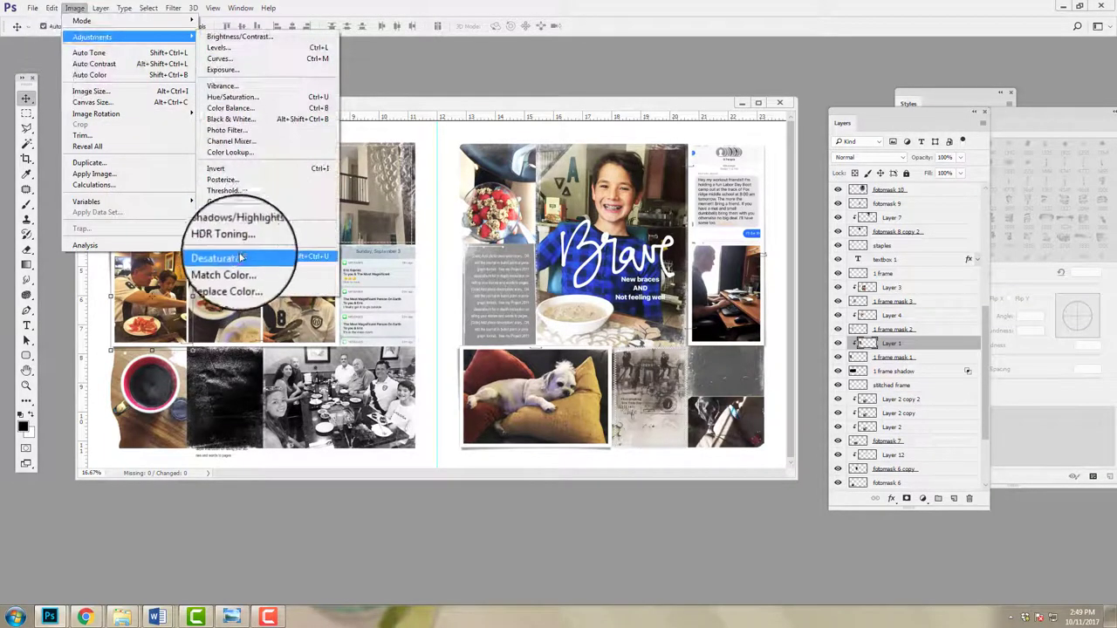
pyautogui.click(229, 252)
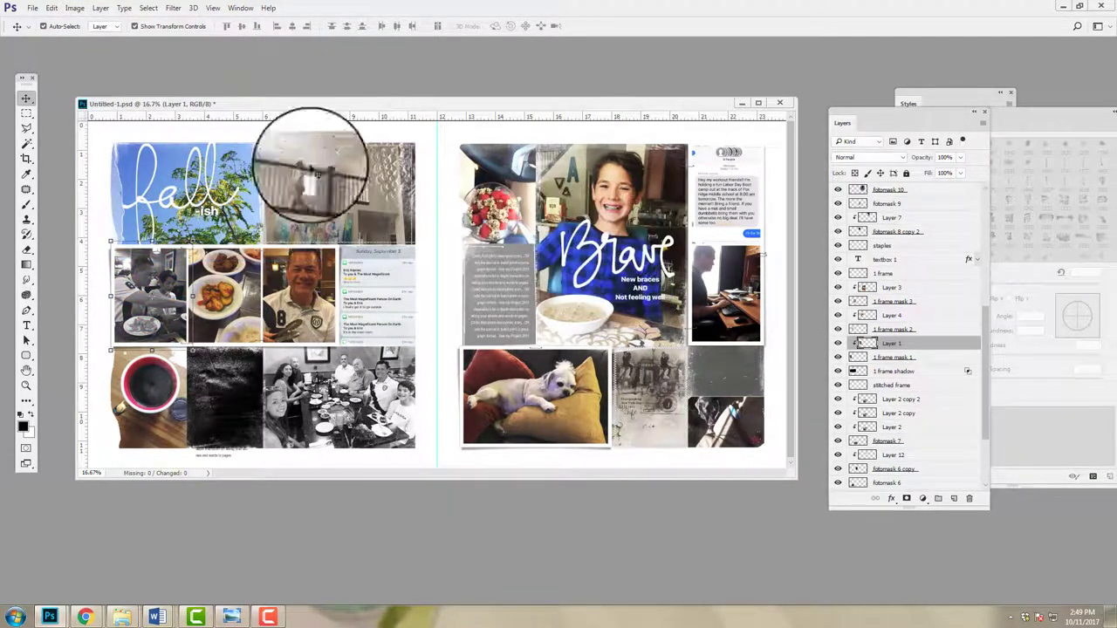
pyautogui.click(75, 7)
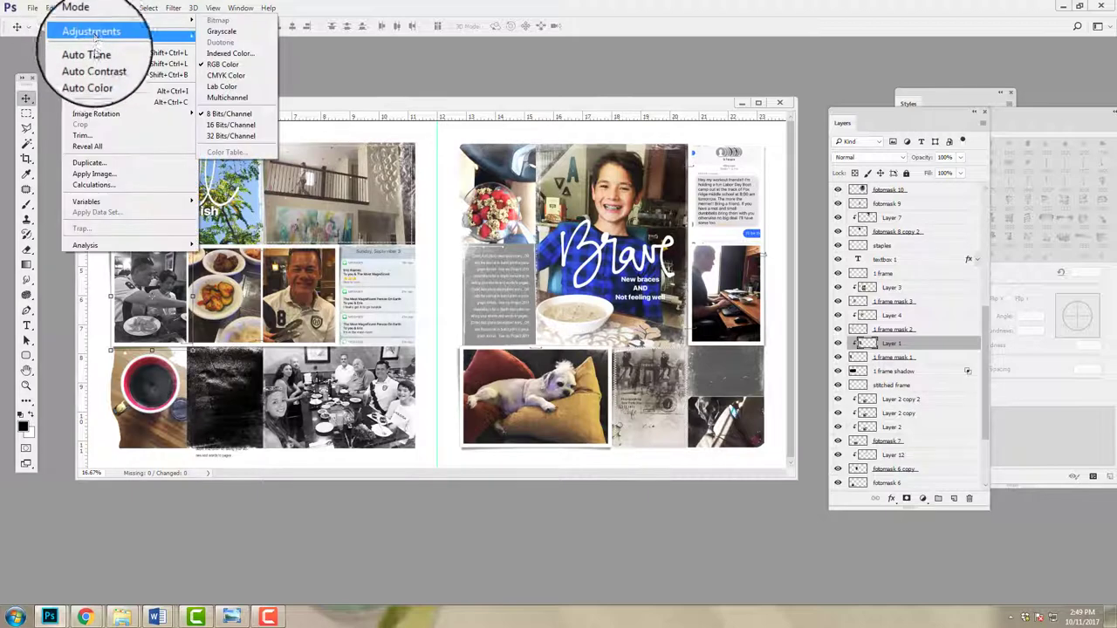
pyautogui.click(96, 61)
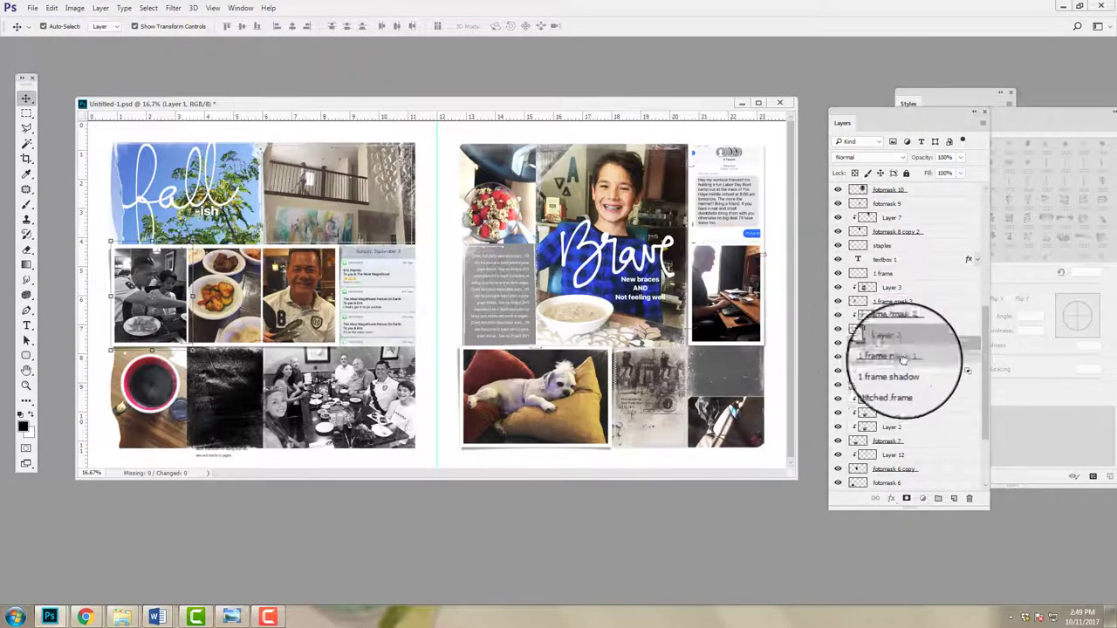
# Make two copies of Layer 1, blending one in Screen and one in Soft Light
pyautogui.click(938, 498)
pyautogui.moveTo(885, 343); pyautogui.dragTo(938, 498)
pyautogui.click(881, 358)
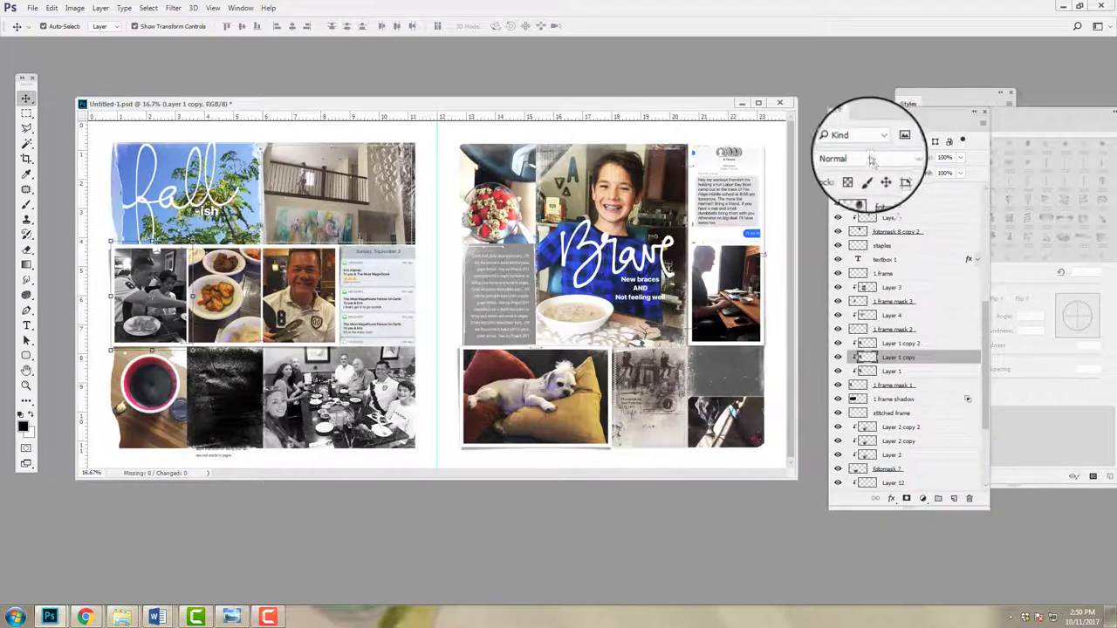
pyautogui.click(868, 157)
pyautogui.click(848, 238)
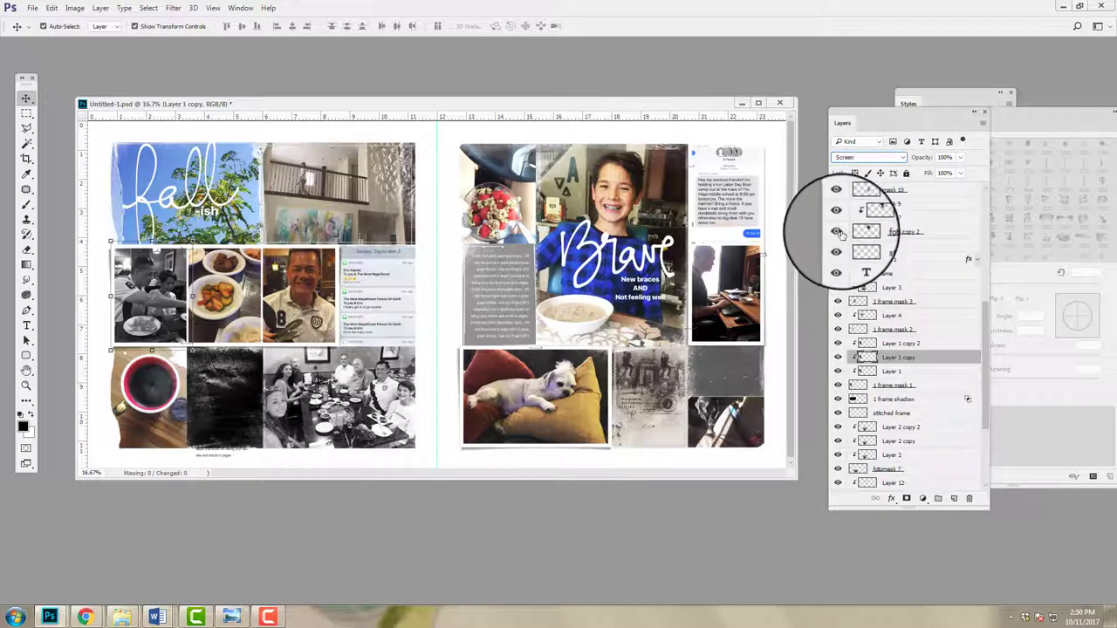
pyautogui.click(900, 343)
pyautogui.click(868, 157)
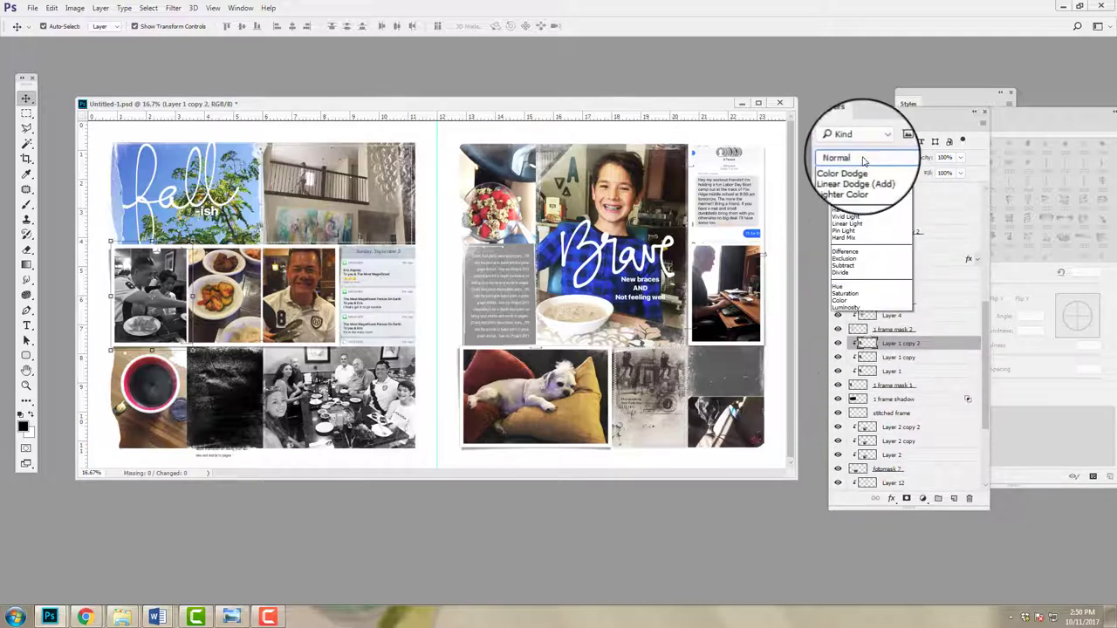
pyautogui.click(859, 263)
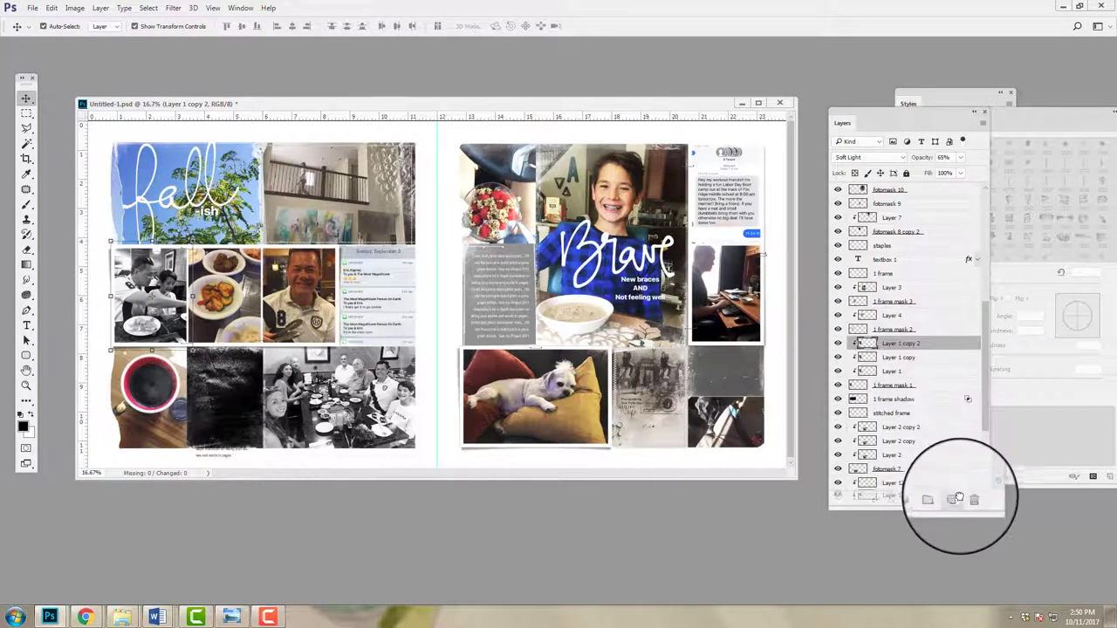
# Duplicate Layer 1 copy as Layer 1 copy 3 and clip it into the photo frame
pyautogui.click(872, 358)
pyautogui.hotkey('ctrl', 'j')
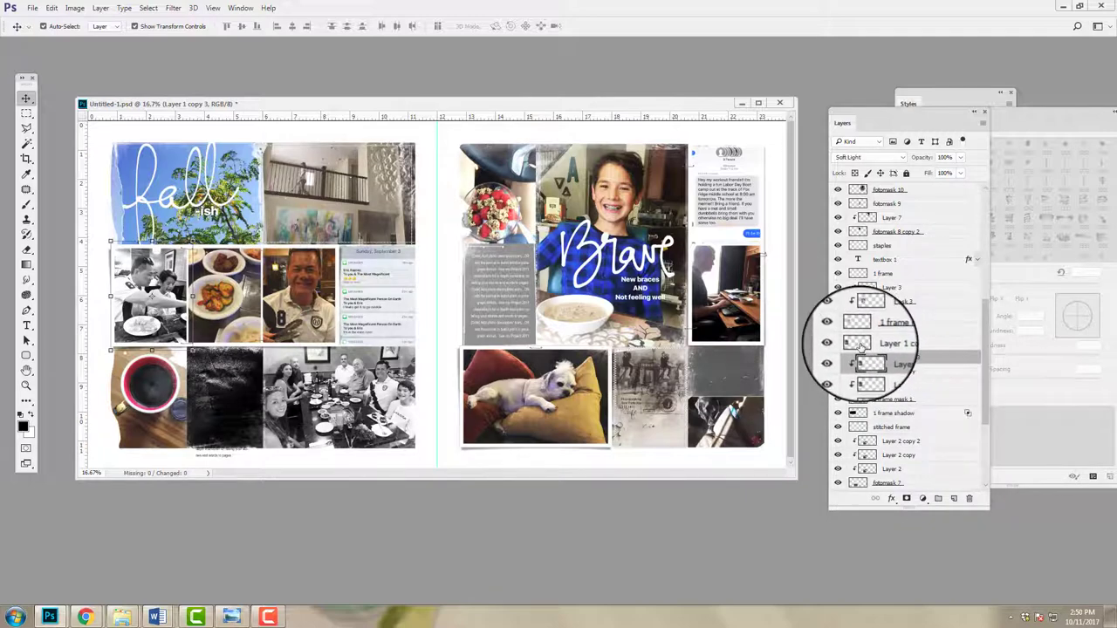
pyautogui.click(100, 7)
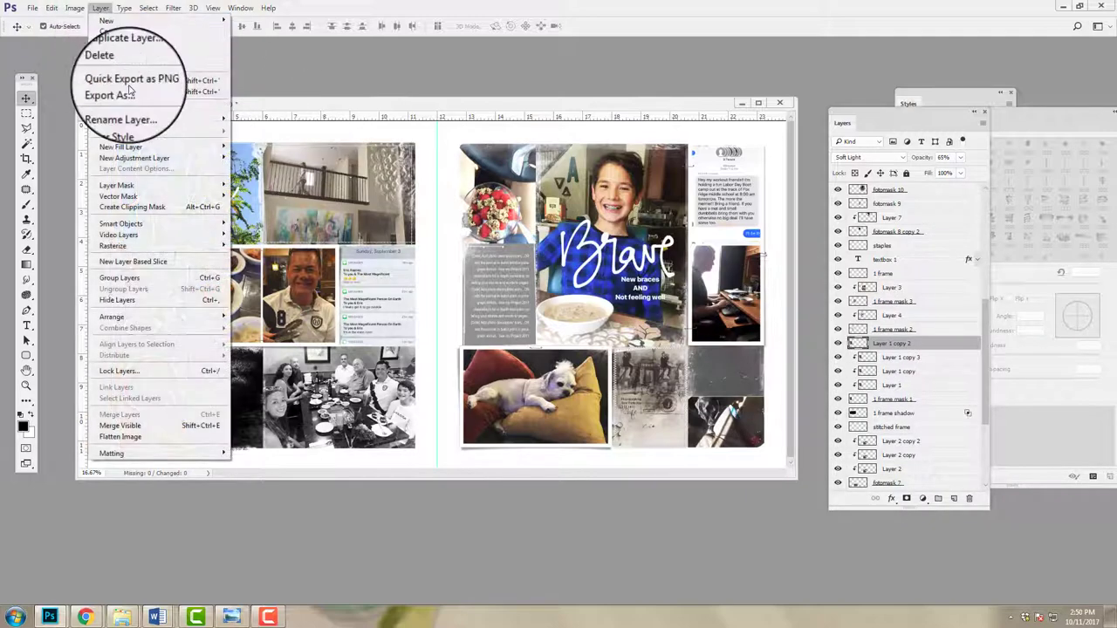
pyautogui.click(152, 208)
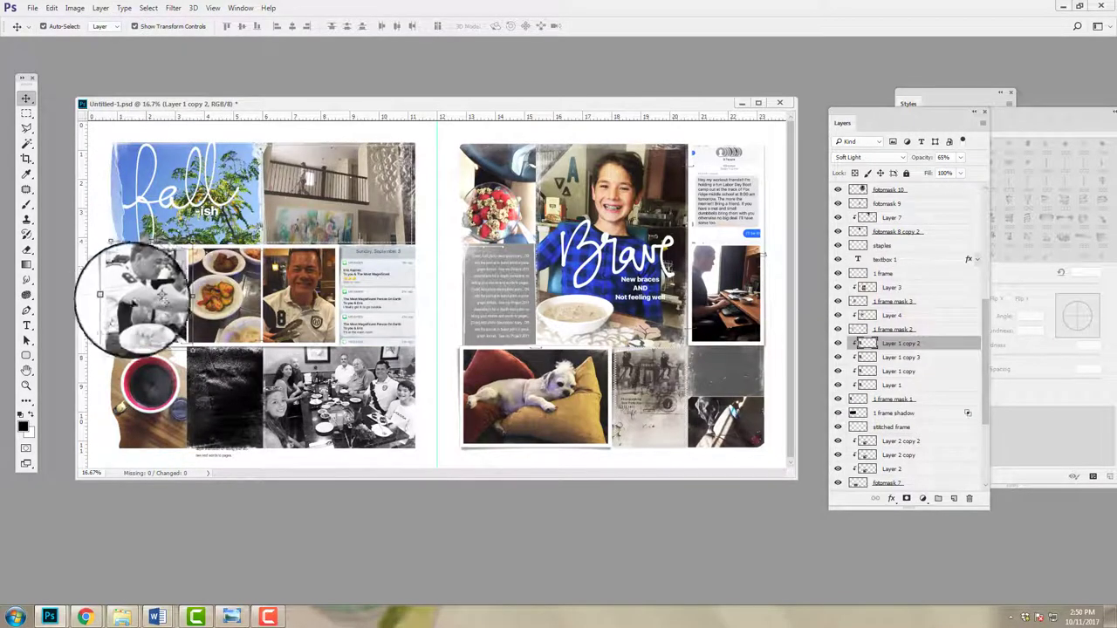
# Start a Curves adjustment on the Layer 9 'fall' tree photo
pyautogui.click(332, 294)
pyautogui.click(74, 8)
pyautogui.moveTo(131, 48)
pyautogui.click(225, 63)
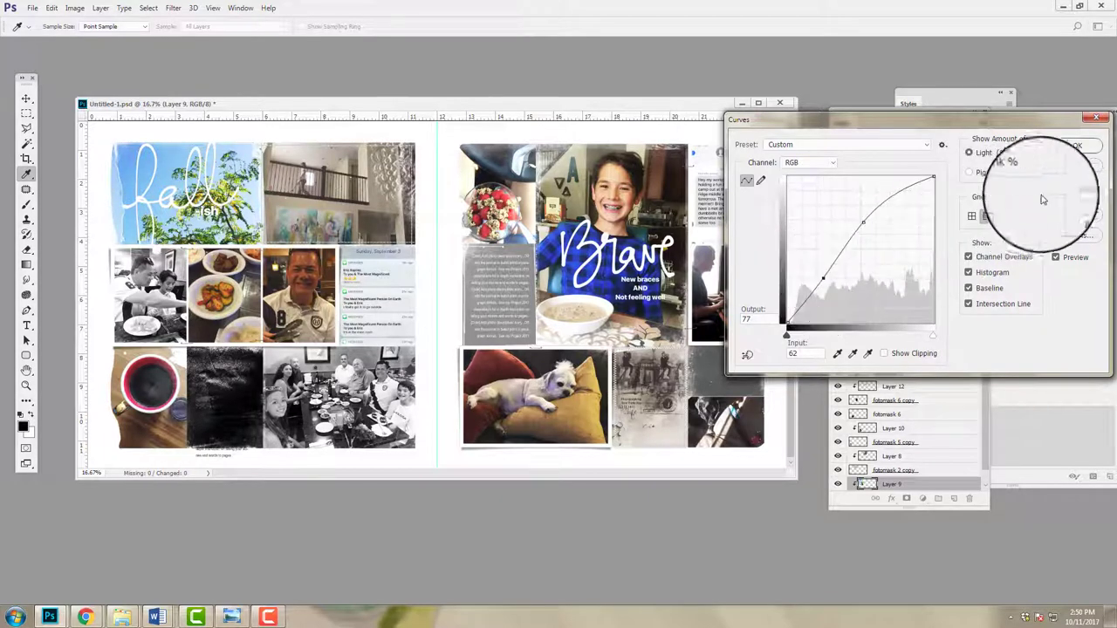
# Apply the Layer 9 curve, then brighten Layer 8 with a curve point at input 64, output 68
pyautogui.click(1077, 145)
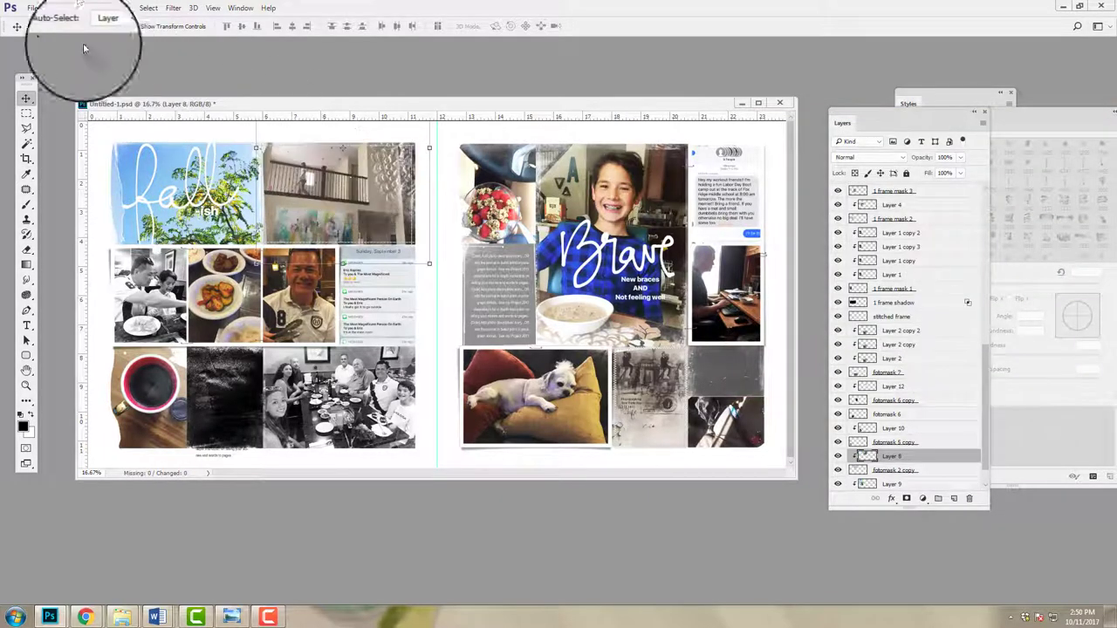
pyautogui.click(74, 7)
pyautogui.moveTo(92, 36)
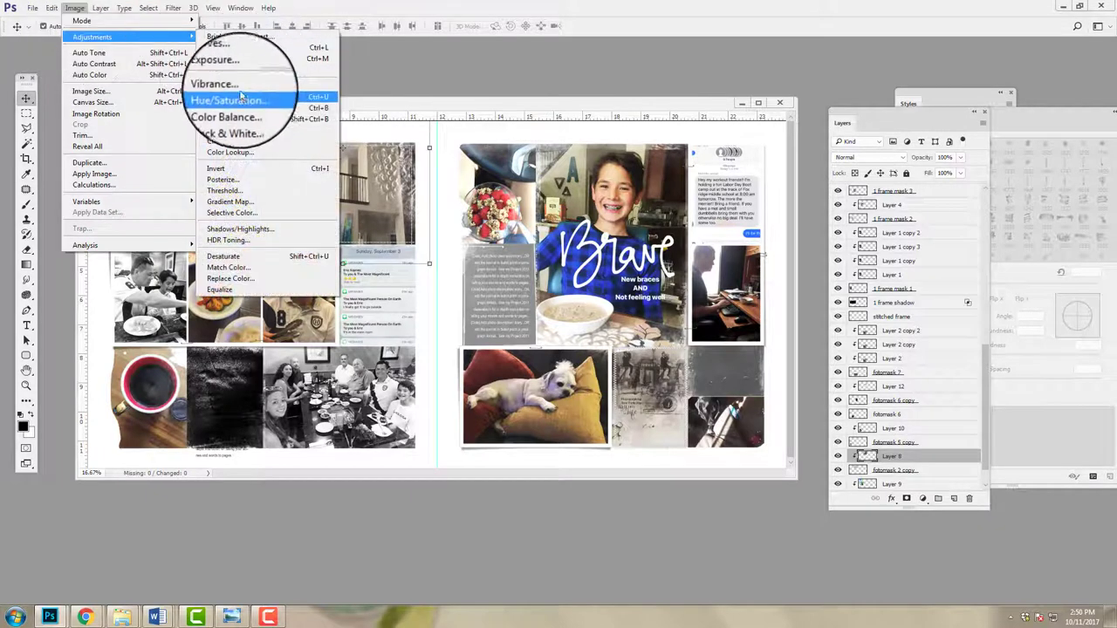
pyautogui.click(246, 59)
pyautogui.moveTo(877, 231); pyautogui.dragTo(864, 214)
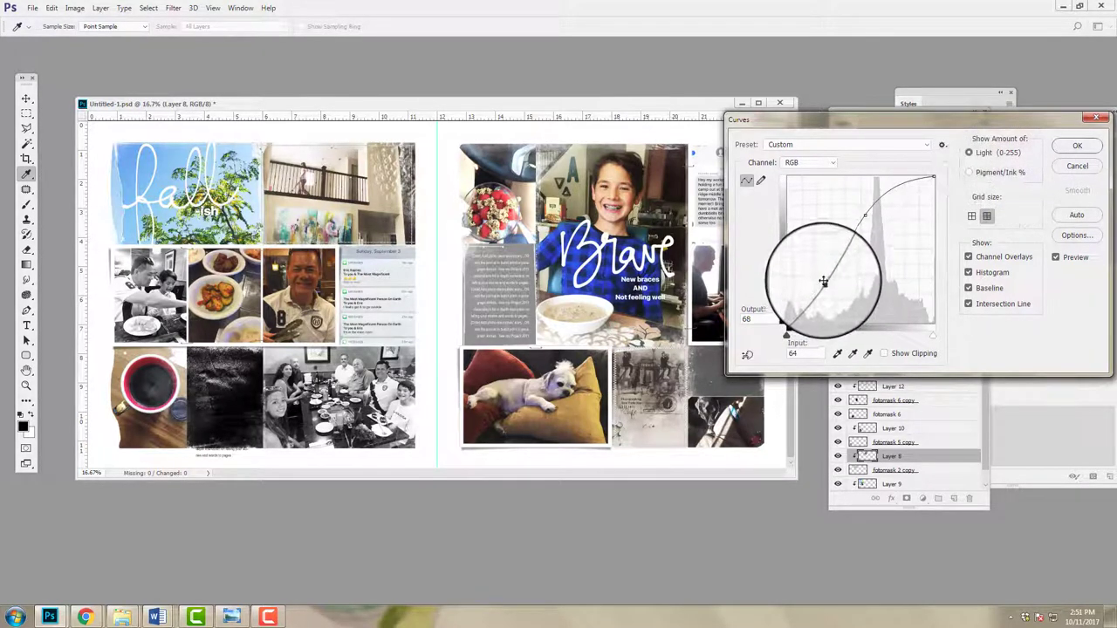
pyautogui.click(1068, 129)
pyautogui.press('v')
pyautogui.click(144, 384)
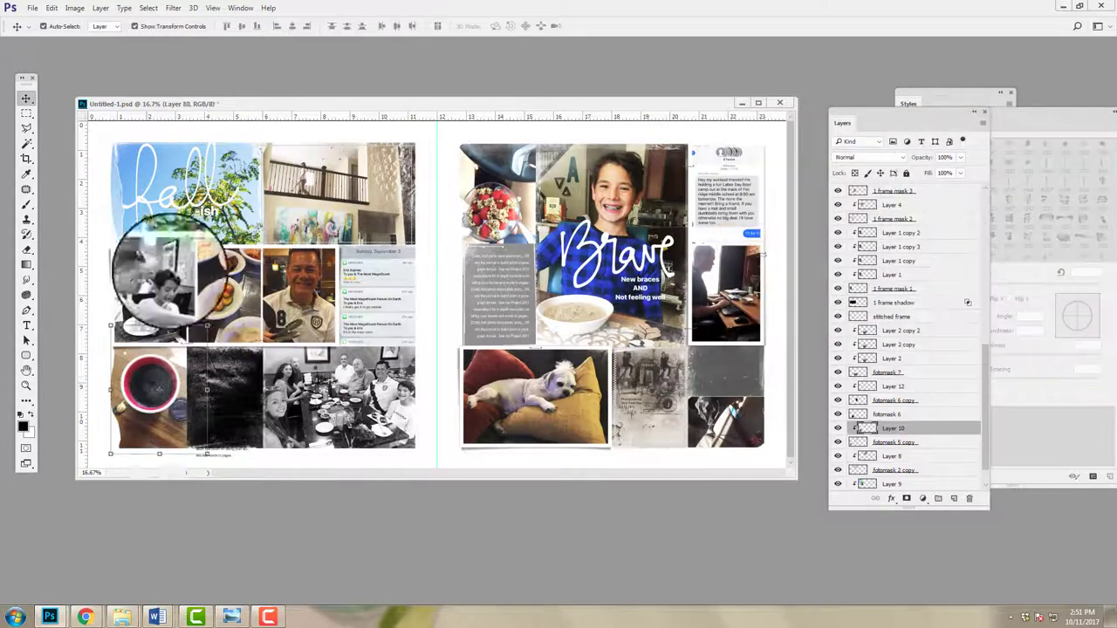
# Lift the RGB curve to brighten the Layer 10 photo
pyautogui.click(77, 9)
pyautogui.moveTo(99, 35)
pyautogui.click(216, 62)
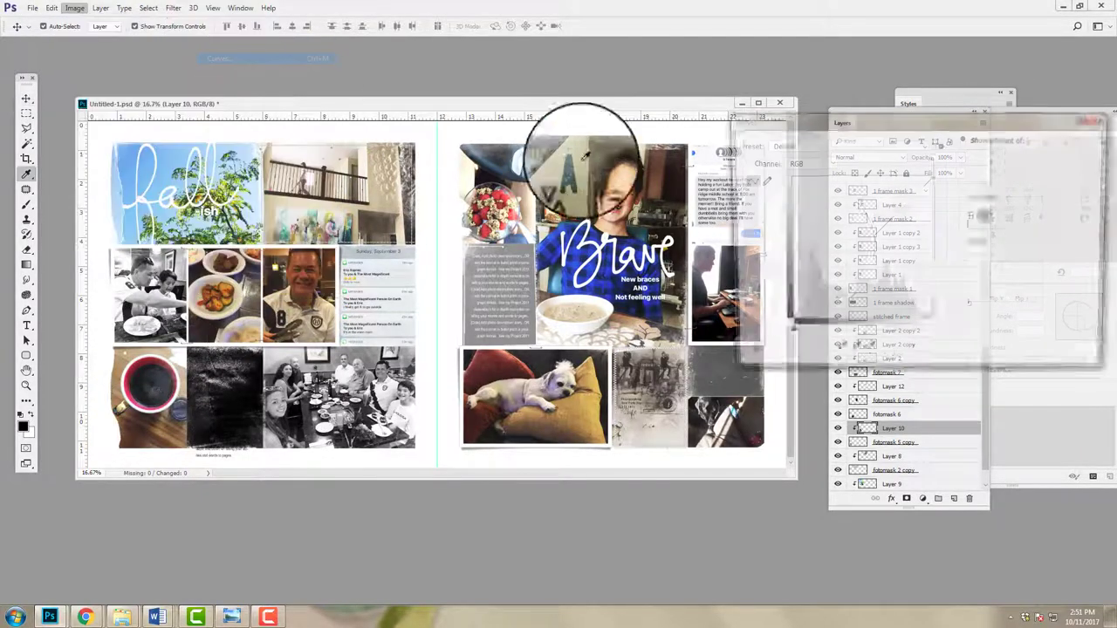
pyautogui.moveTo(861, 239); pyautogui.dragTo(861, 222)
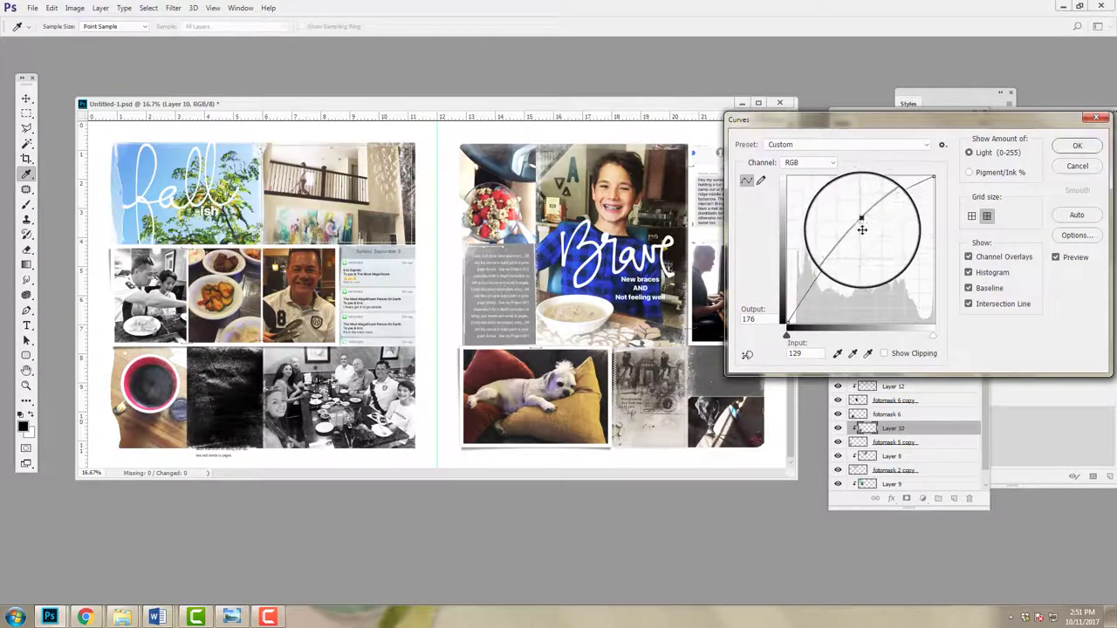
pyautogui.click(1087, 153)
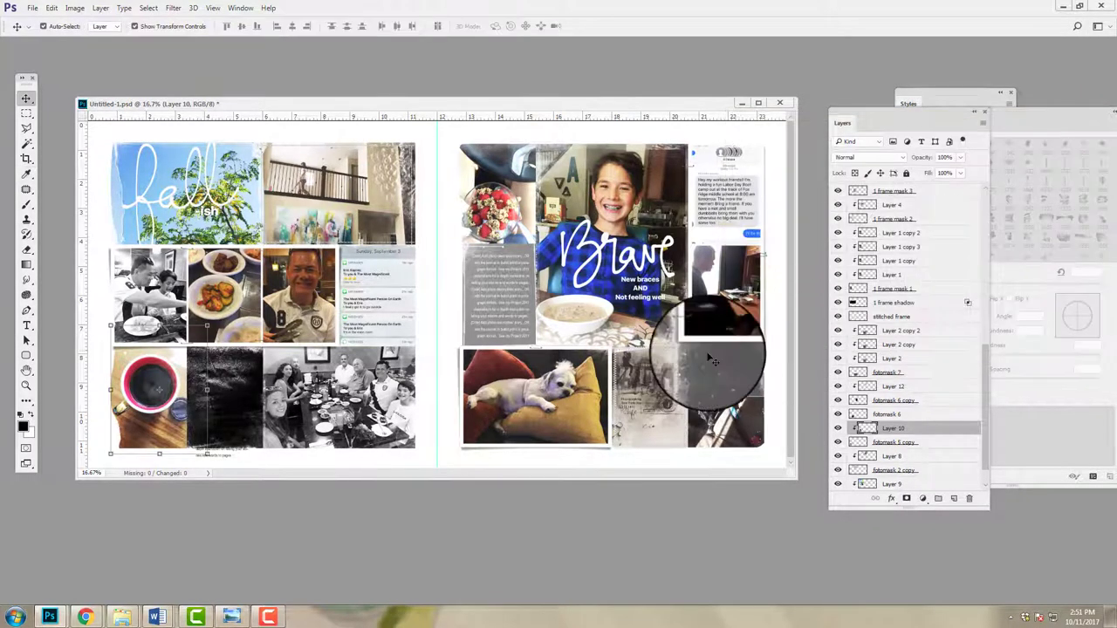
# Nudge the Layer 4 food photo in its frame and set highlight colour balance to -8, 0, +21
pyautogui.click(232, 288)
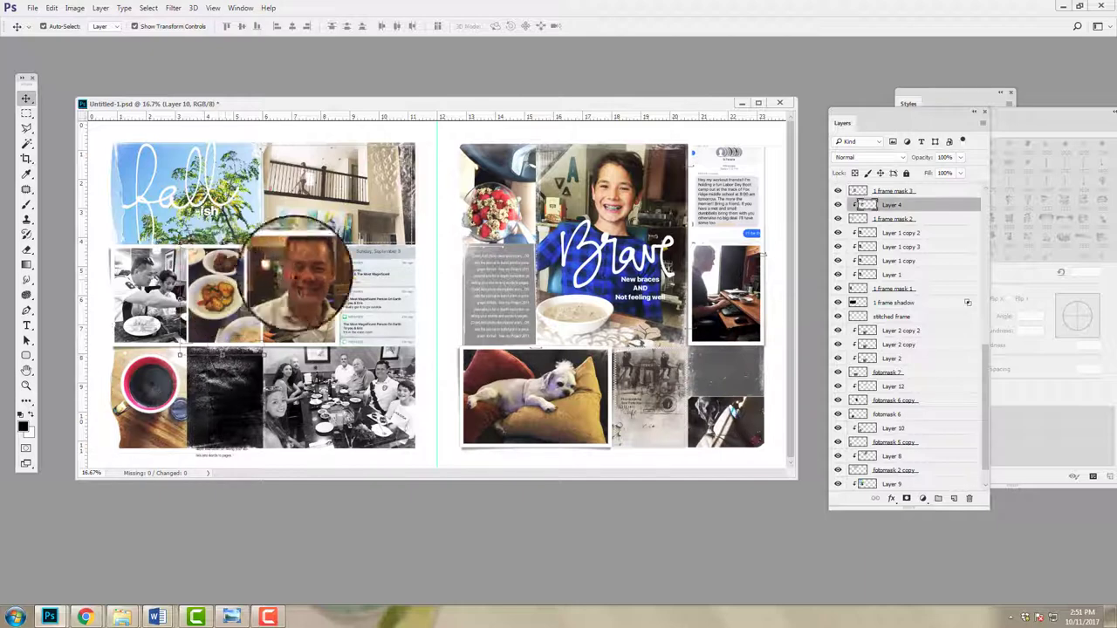
pyautogui.moveTo(231, 288); pyautogui.dragTo(229, 292)
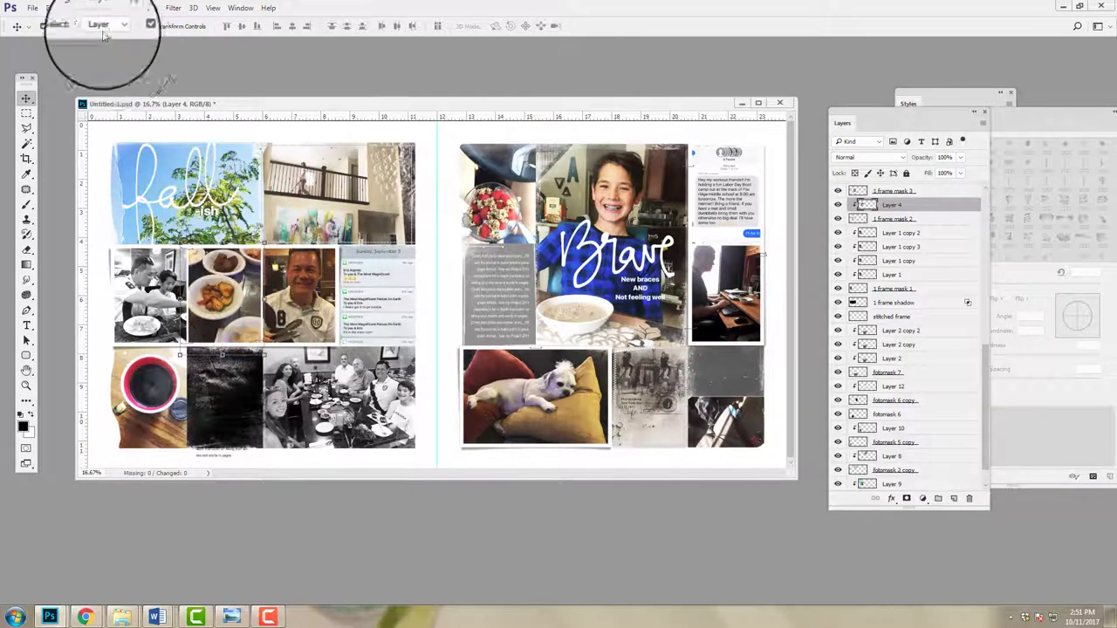
pyautogui.click(78, 10)
pyautogui.moveTo(96, 37)
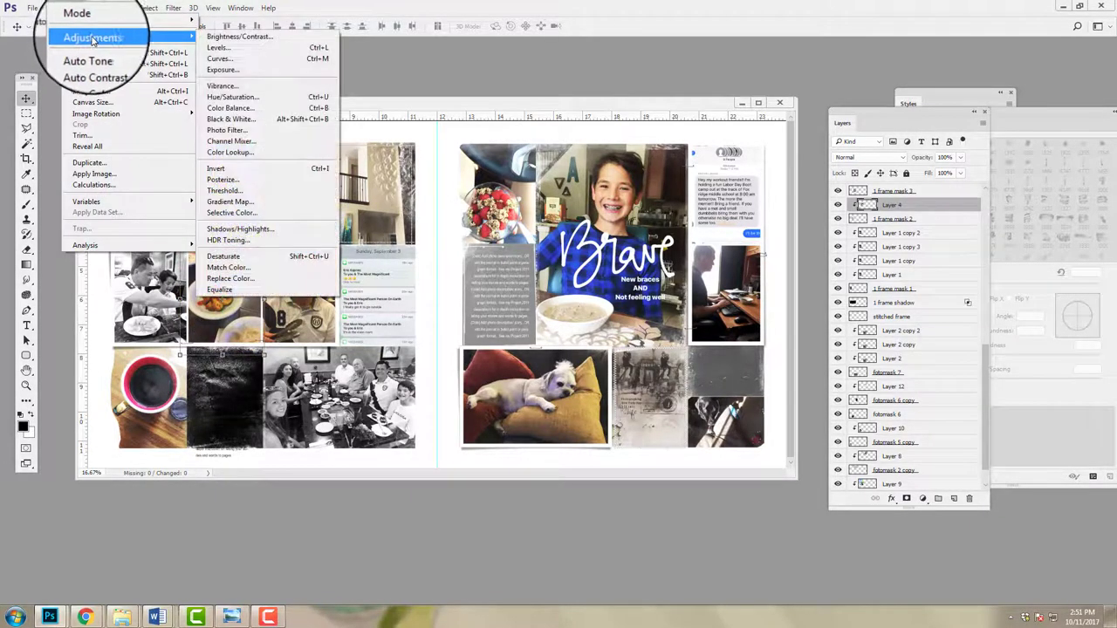
pyautogui.click(230, 106)
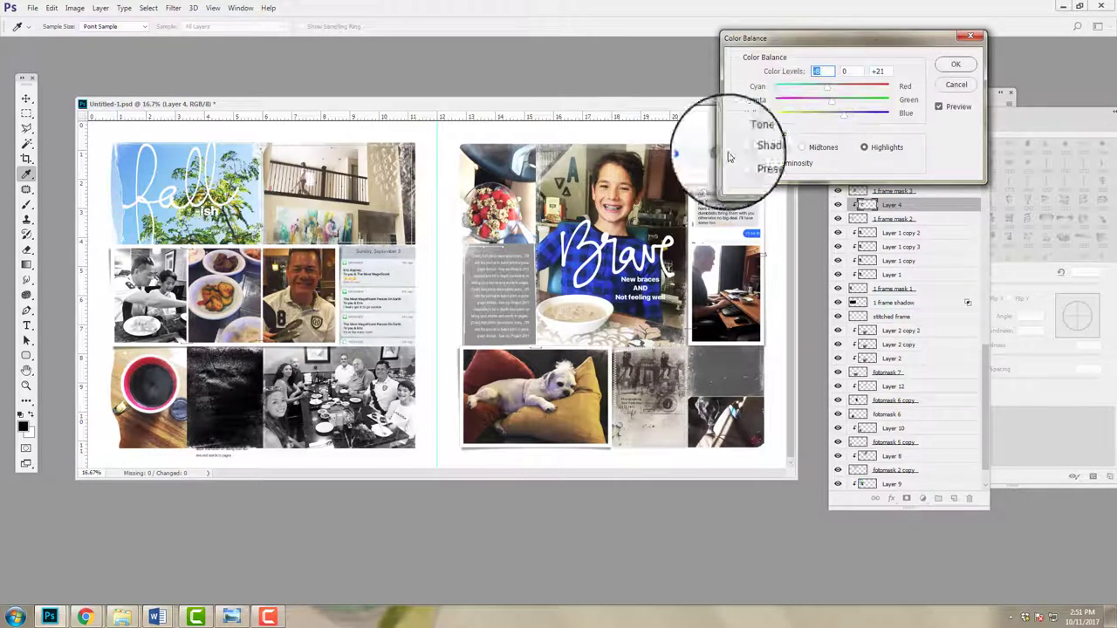
pyautogui.click(951, 62)
pyautogui.press('v')
pyautogui.keyDown('ctrl'); pyautogui.click(373, 286); pyautogui.keyUp('ctrl')
pyautogui.hotkey('ctrl', 'u')
pyautogui.press('Escape')
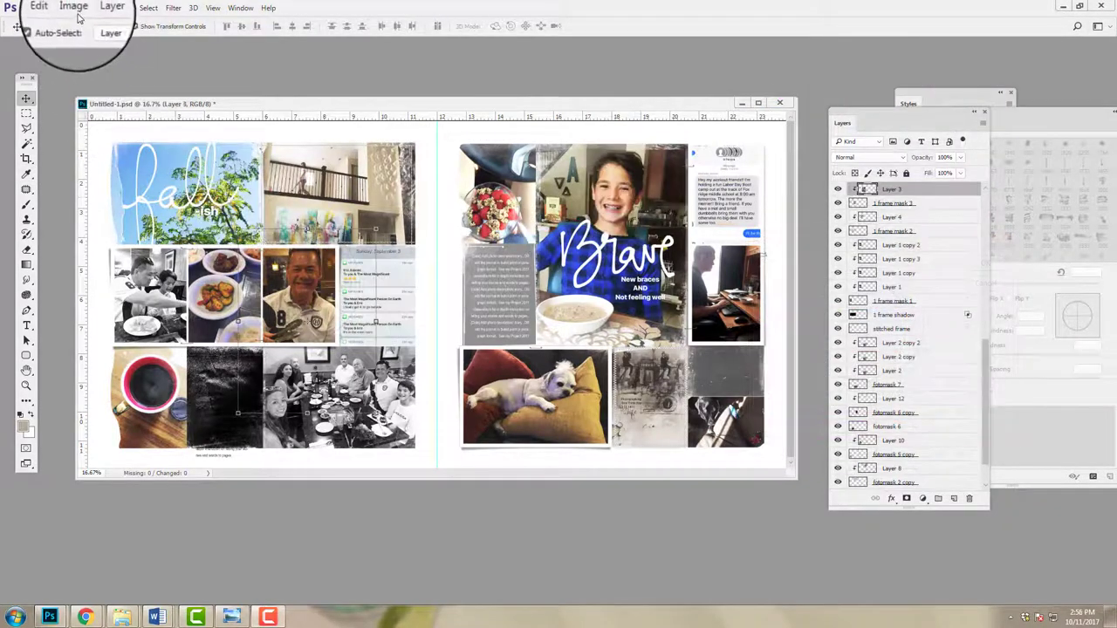
# Apply Auto Color to the man's portrait on Layer 3 and reposition it in its frame
pyautogui.click(75, 9)
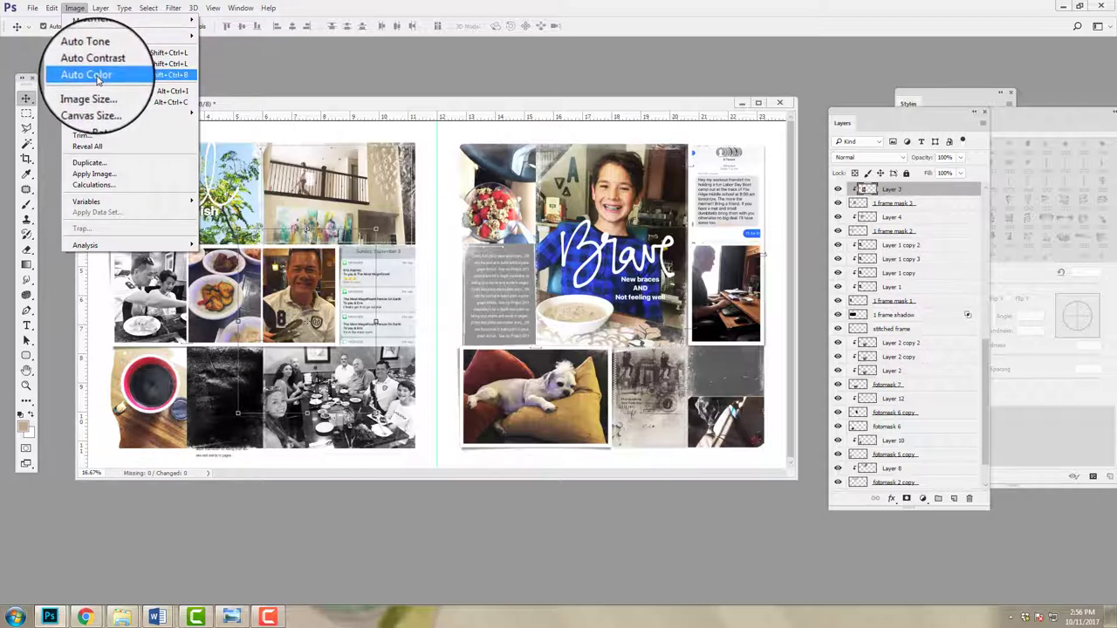
pyautogui.click(97, 76)
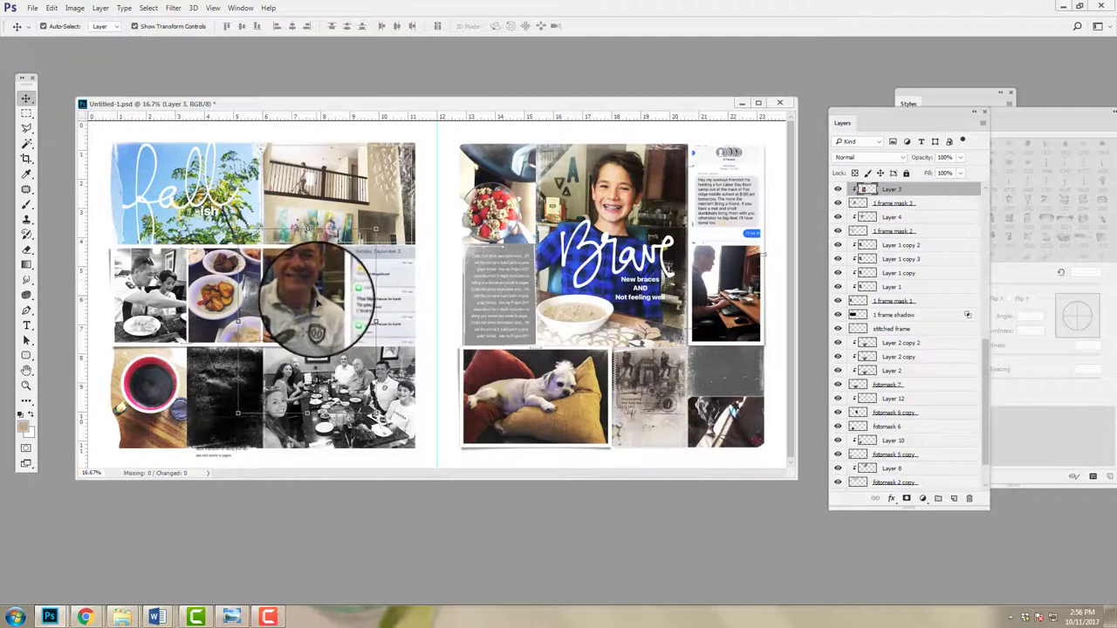
pyautogui.moveTo(318, 304); pyautogui.dragTo(297, 292)
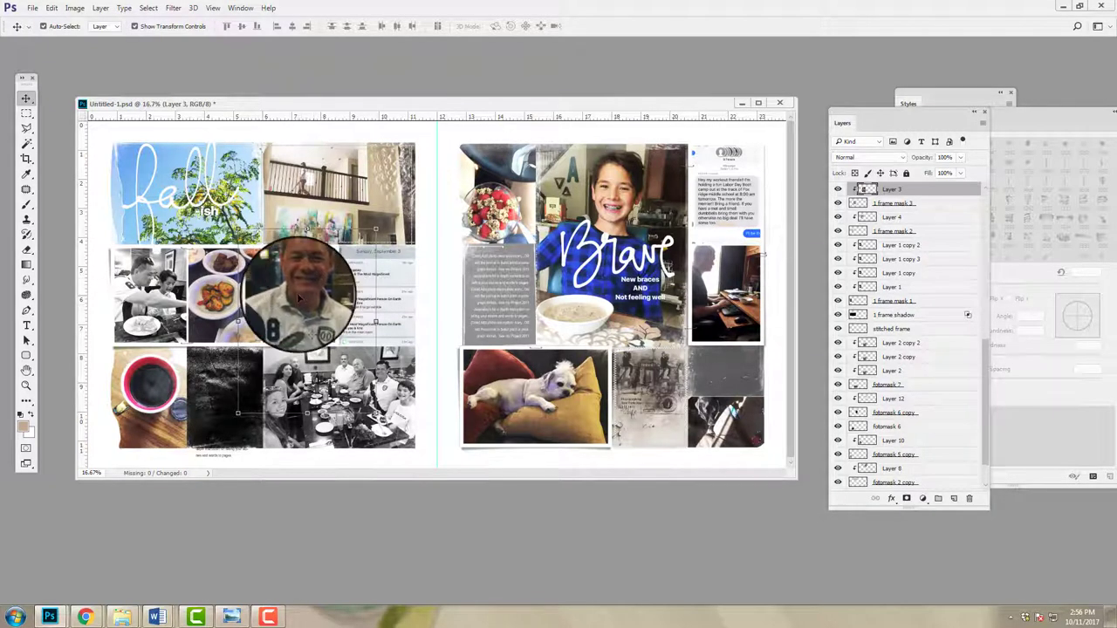
# Brighten the Layer 3 portrait's midtones with a lifted curve point
pyautogui.click(76, 9)
pyautogui.moveTo(96, 40)
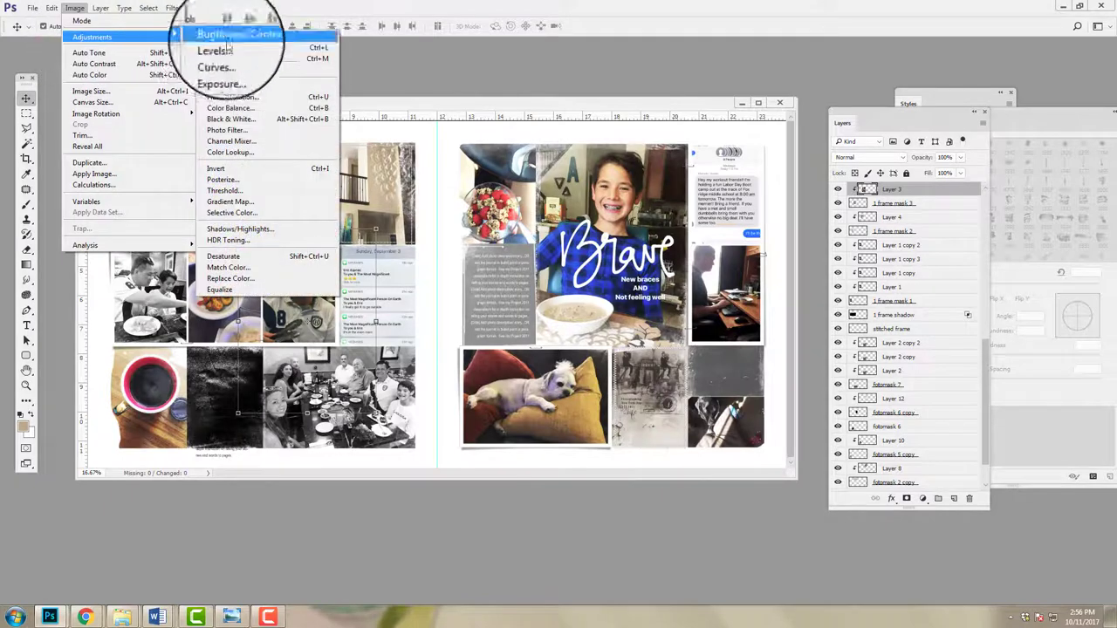
pyautogui.click(235, 53)
pyautogui.click(859, 225)
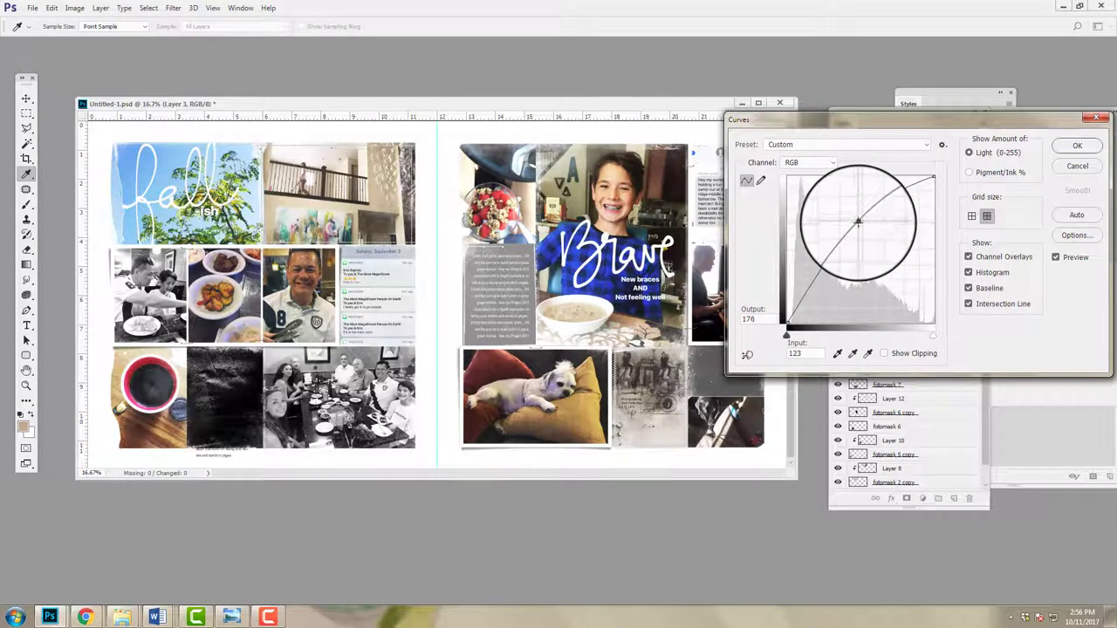
pyautogui.moveTo(862, 216); pyautogui.dragTo(862, 216)
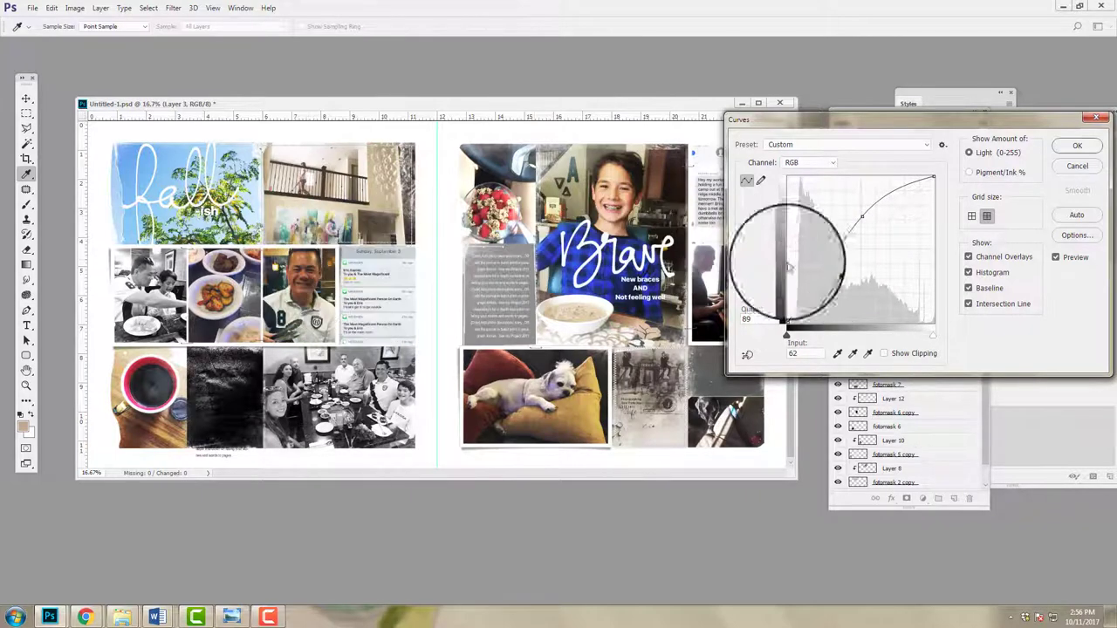
pyautogui.click(1077, 144)
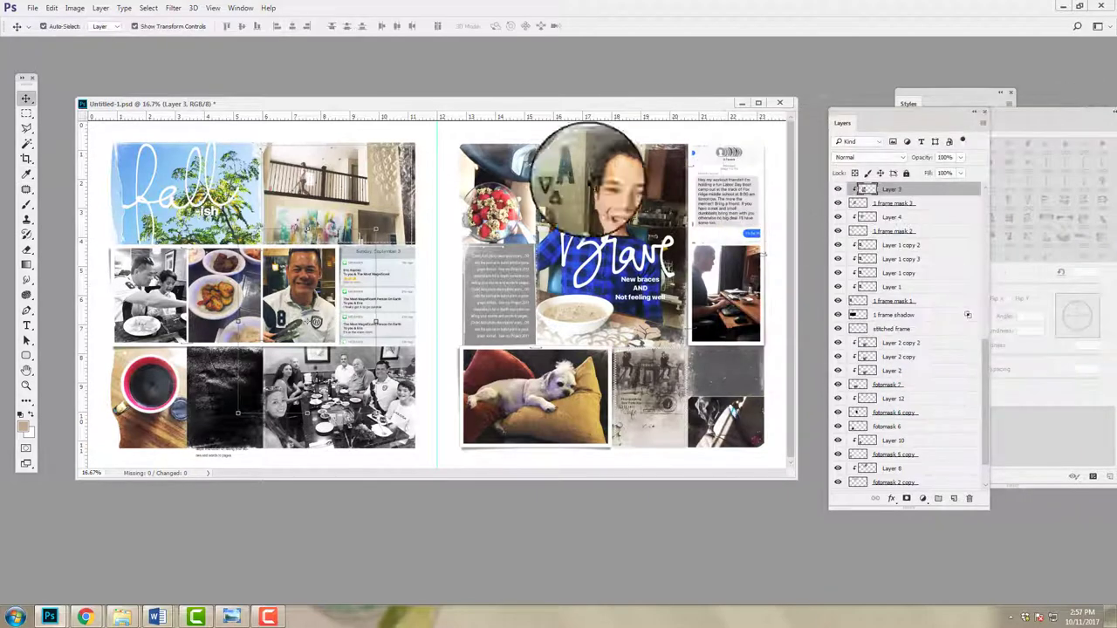
# Shift the portrait's midtone colour balance by +13 toward red and -4 on magenta–green
pyautogui.click(75, 8)
pyautogui.moveTo(90, 38)
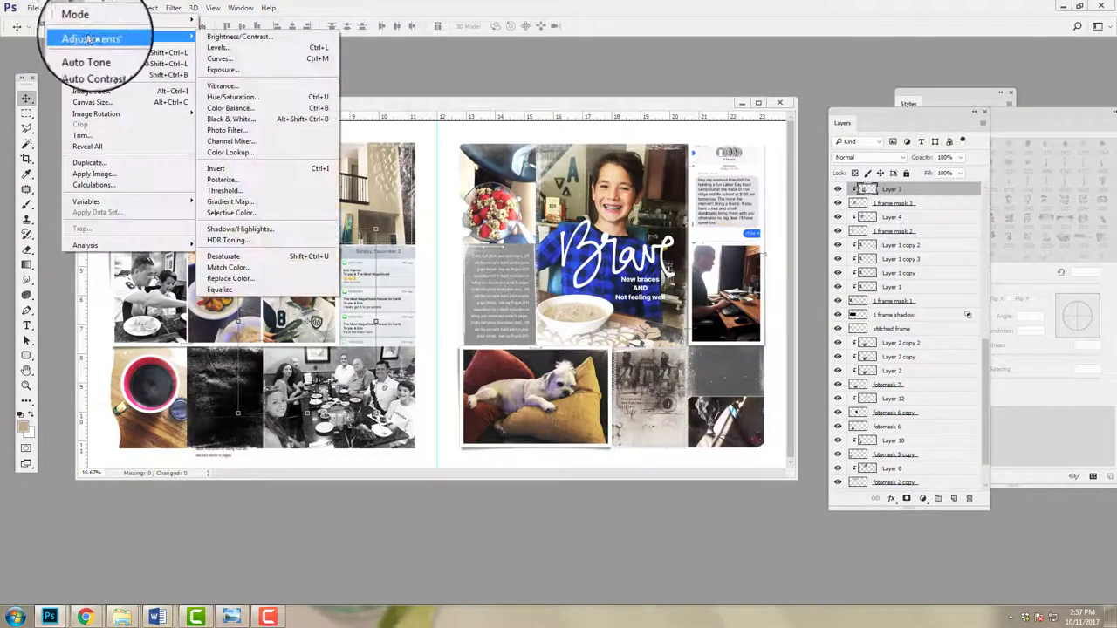
pyautogui.click(236, 108)
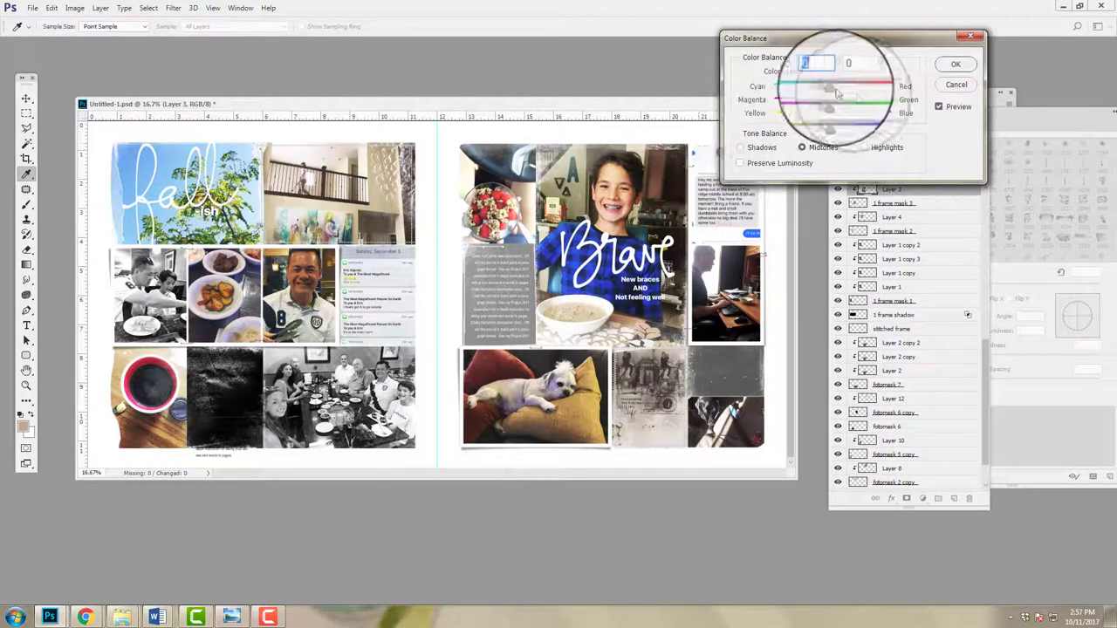
pyautogui.click(834, 90)
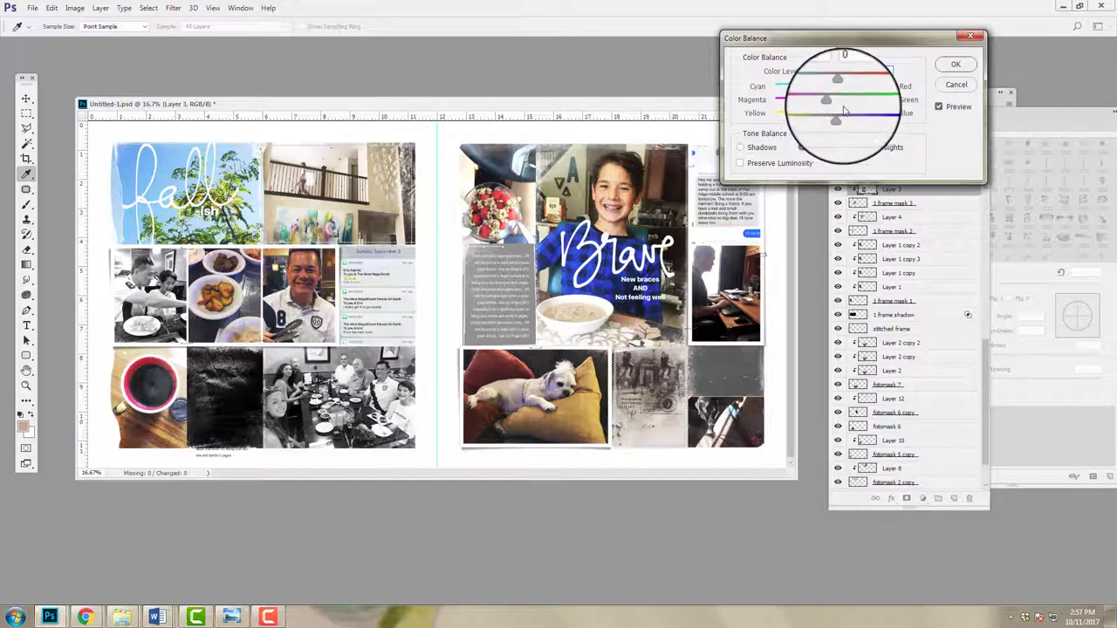
pyautogui.moveTo(833, 104); pyautogui.dragTo(836, 105)
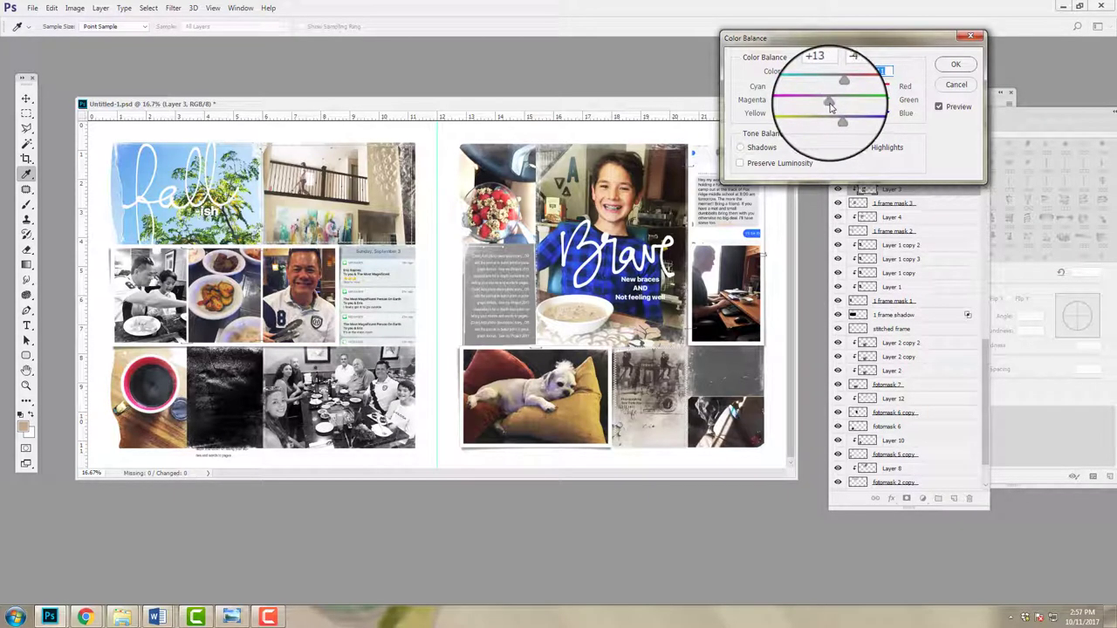
pyautogui.click(956, 64)
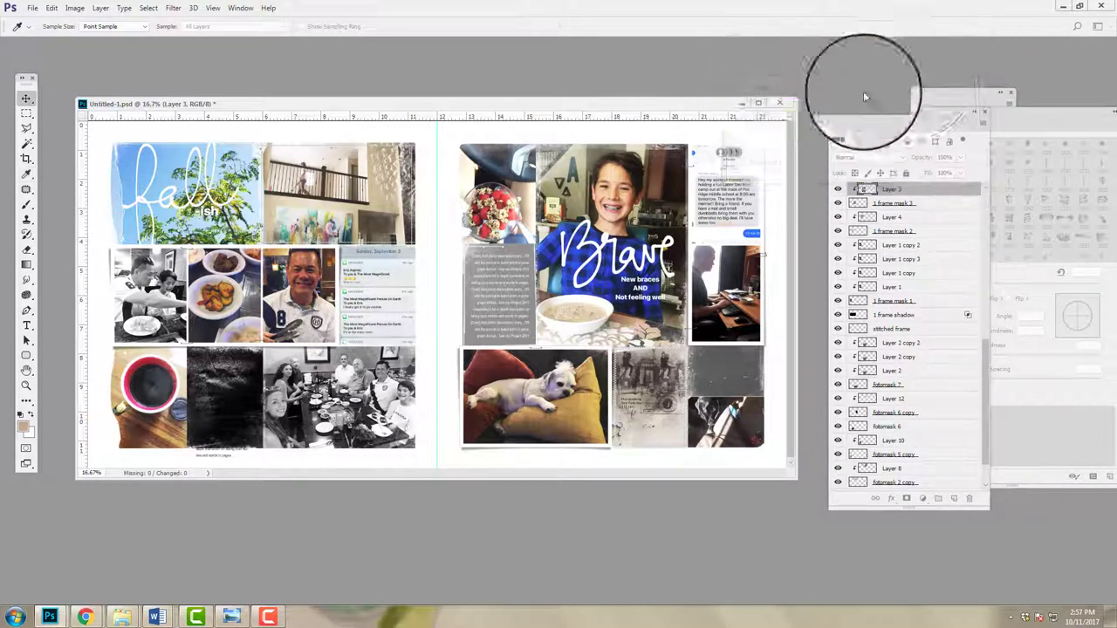
pyautogui.press('v')
pyautogui.moveTo(534, 107); pyautogui.dragTo(472, 104)
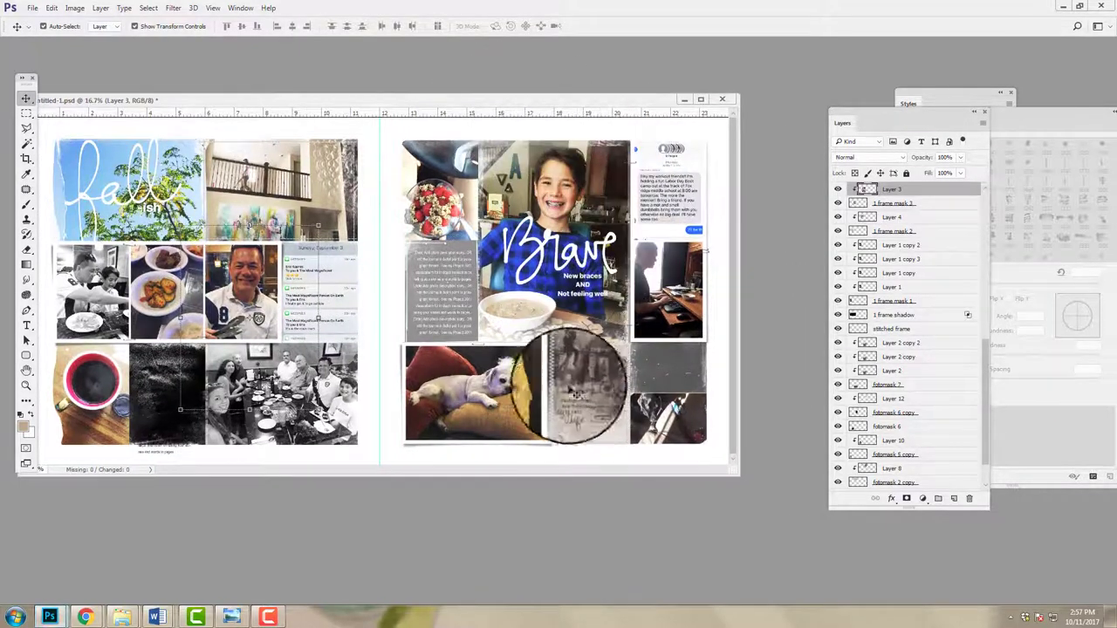
# Give the Layer 11 grungy photo an S-curve, then place the framed laptop photo beside Brave
pyautogui.moveTo(575, 396); pyautogui.dragTo(589, 373)
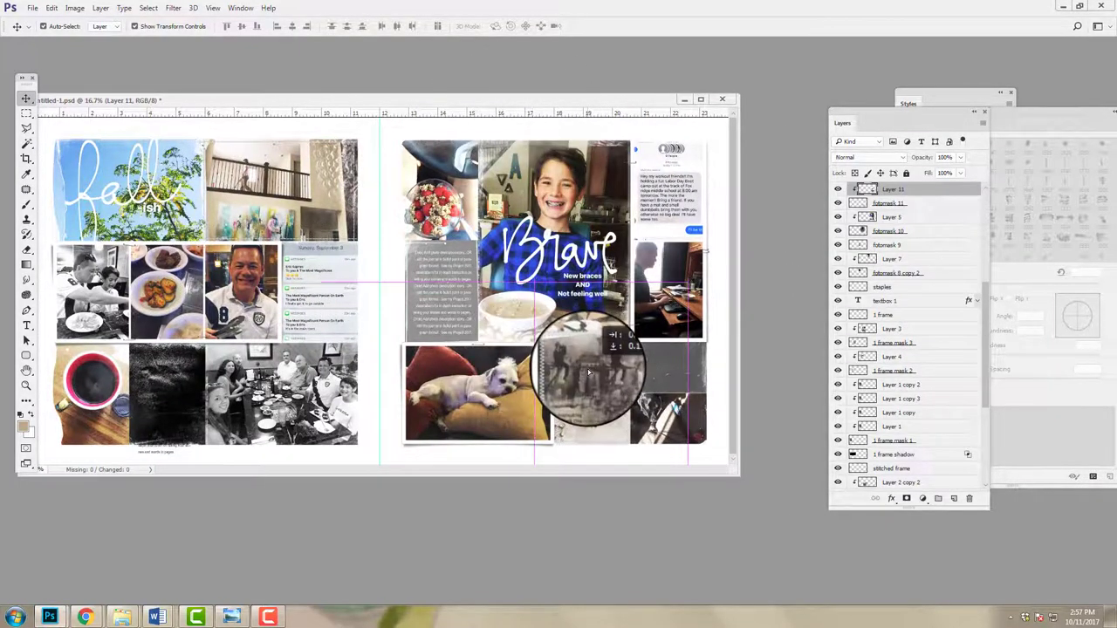
pyautogui.click(74, 8)
pyautogui.moveTo(131, 37)
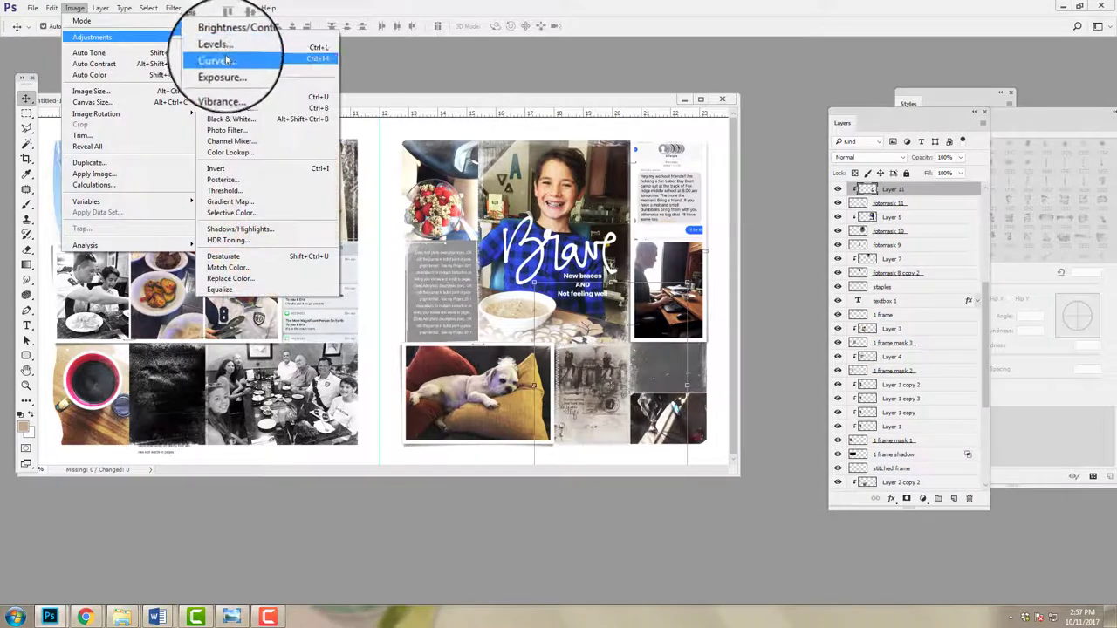
pyautogui.click(225, 60)
pyautogui.moveTo(864, 241); pyautogui.dragTo(868, 216)
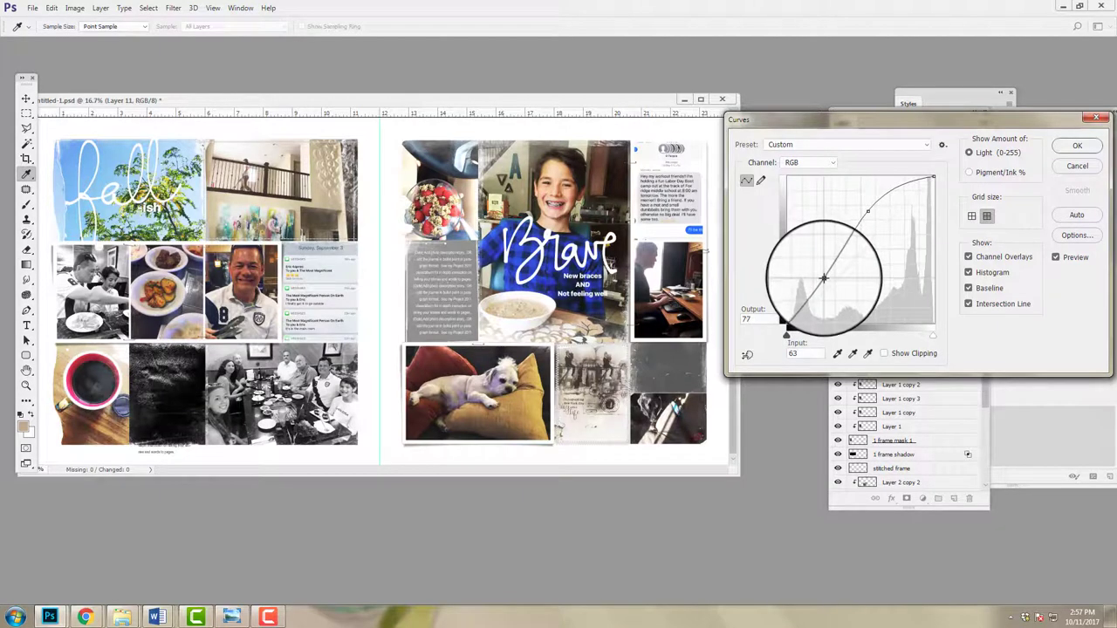
pyautogui.click(824, 277)
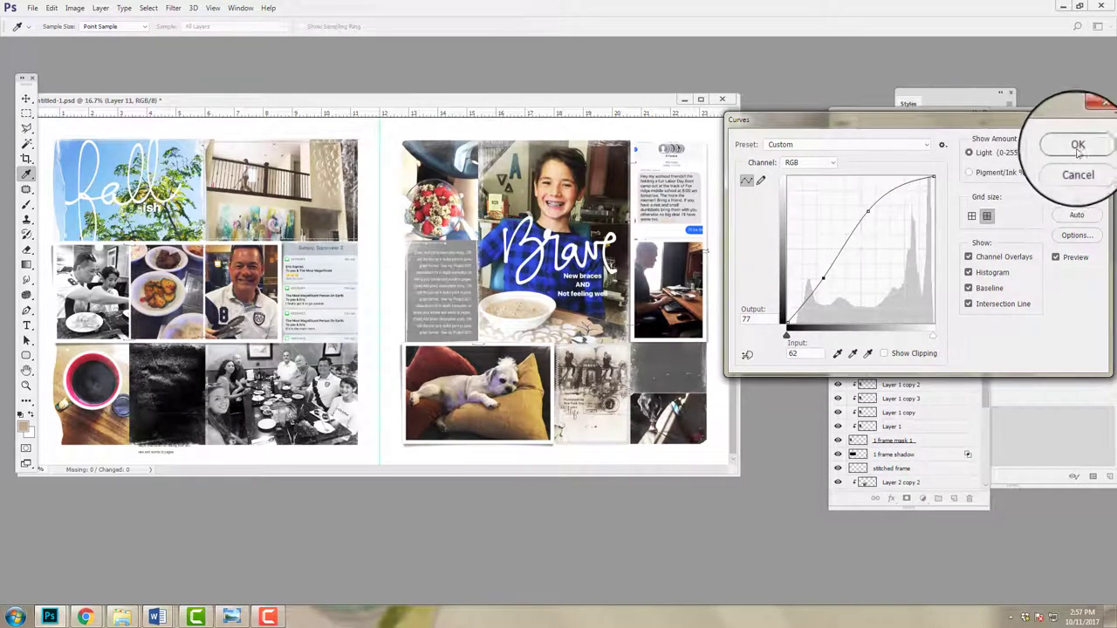
pyautogui.click(1078, 145)
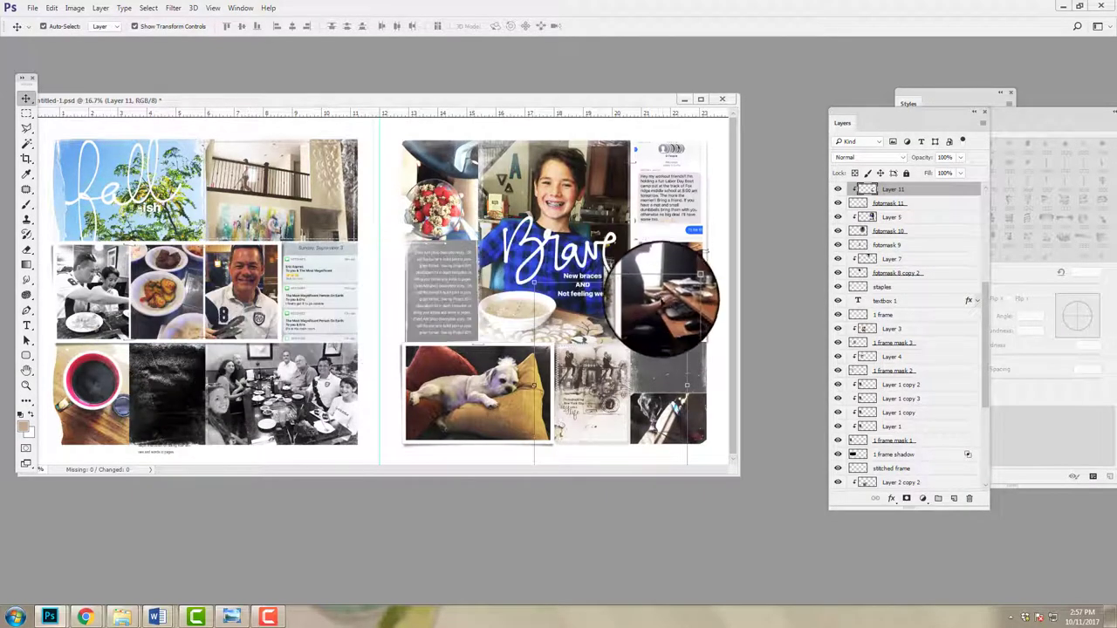
pyautogui.moveTo(663, 303); pyautogui.dragTo(243, 290)
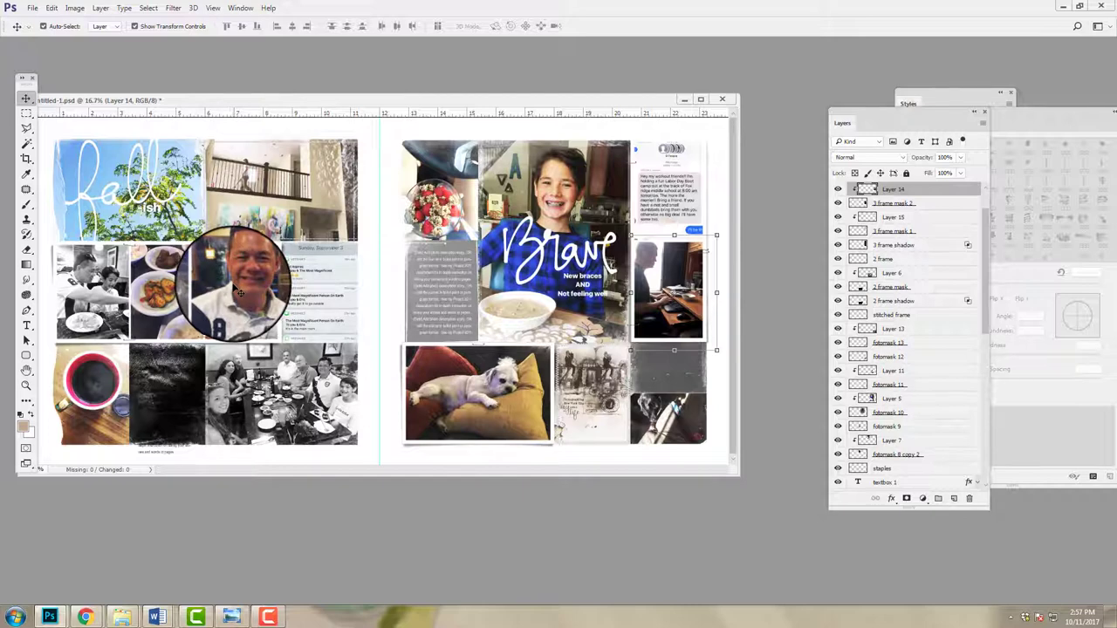
pyautogui.moveTo(239, 292); pyautogui.dragTo(134, 329)
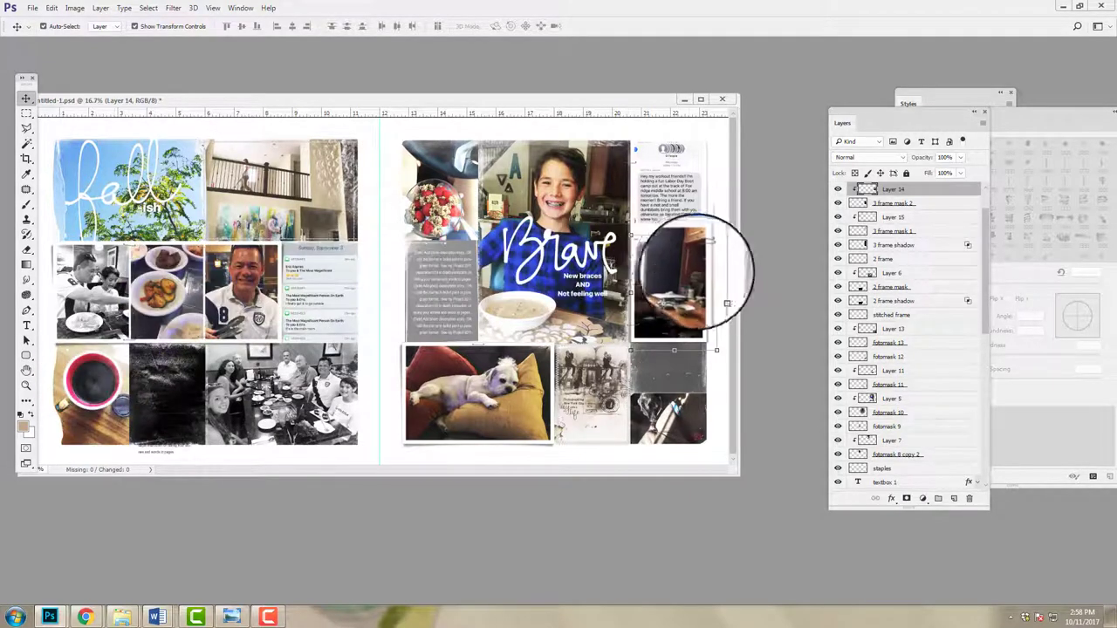
# Turn the laptop photo black and white with Hue/Saturation at Saturation -100
pyautogui.click(75, 9)
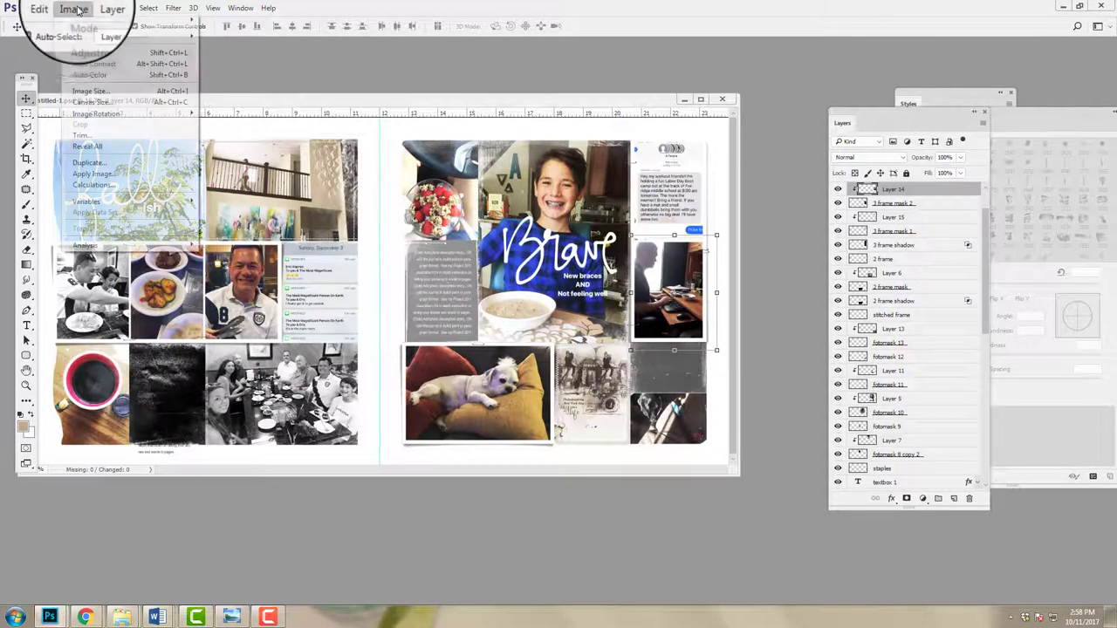
pyautogui.moveTo(96, 37)
pyautogui.press('Escape')
pyautogui.press('Escape')
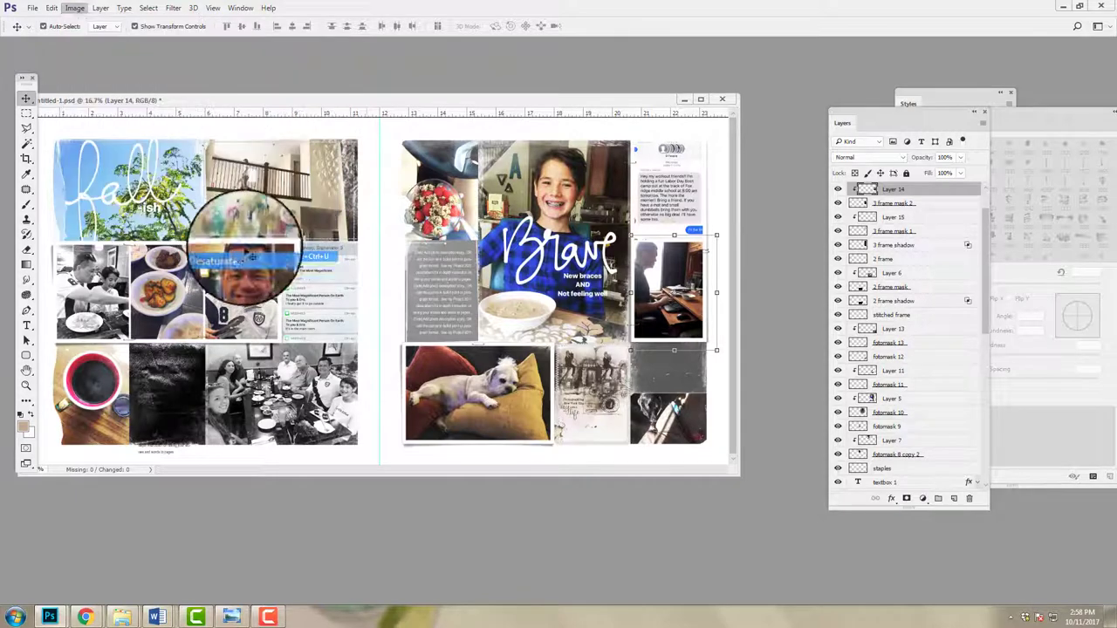
pyautogui.click(75, 9)
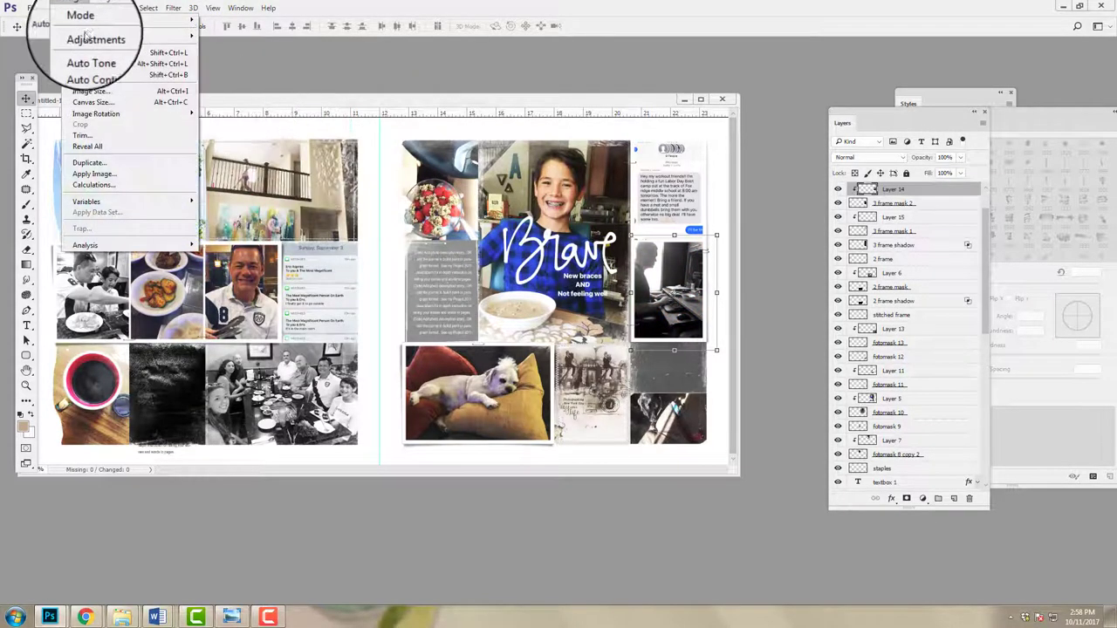
pyautogui.moveTo(92, 38)
pyautogui.click(231, 94)
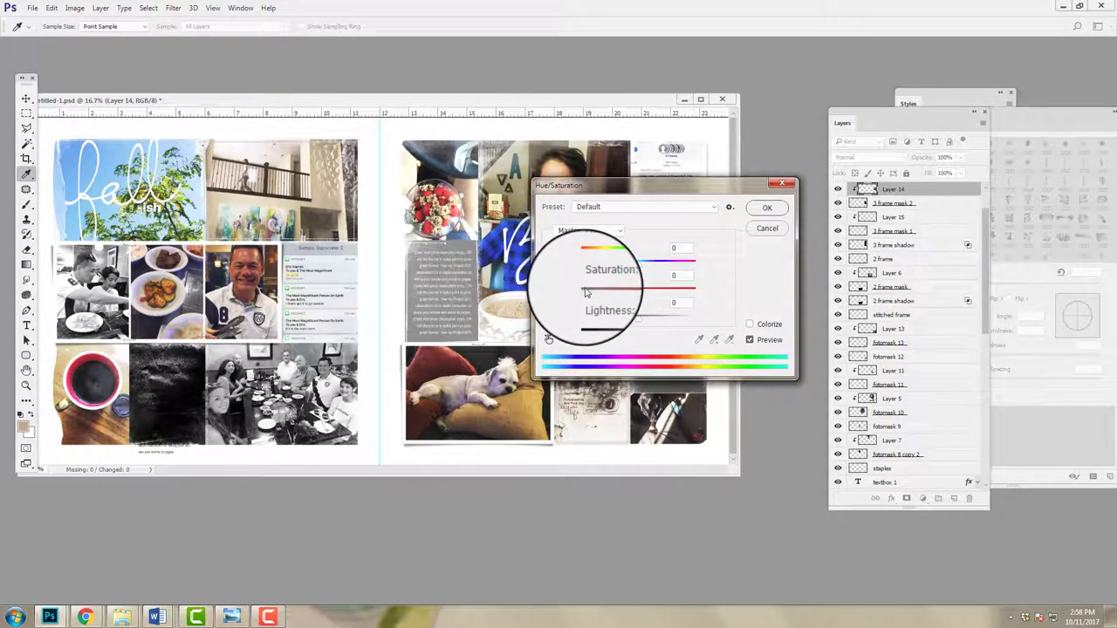
pyautogui.click(766, 208)
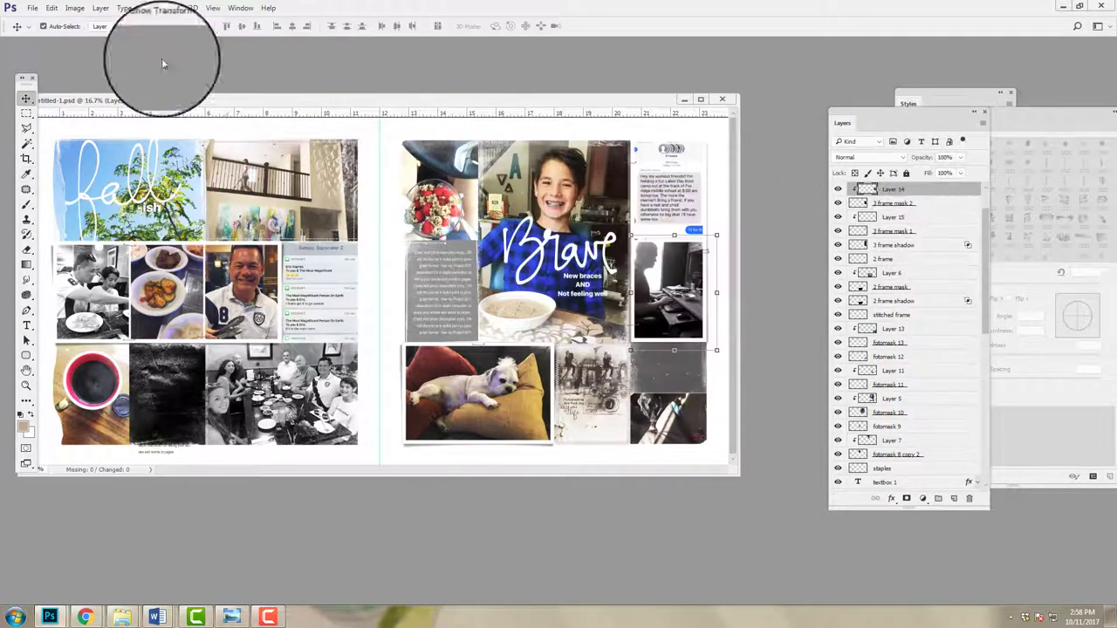
# Brighten the black-and-white laptop photo by raising its Curves
pyautogui.click(74, 8)
pyautogui.moveTo(114, 38)
pyautogui.click(231, 60)
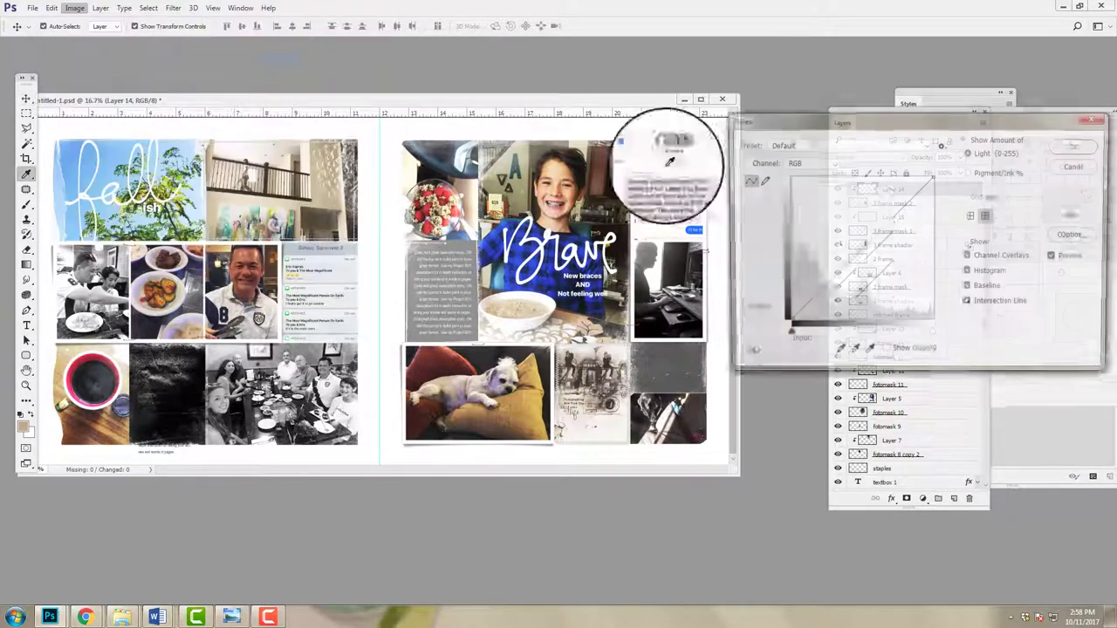
pyautogui.moveTo(847, 250); pyautogui.dragTo(835, 231)
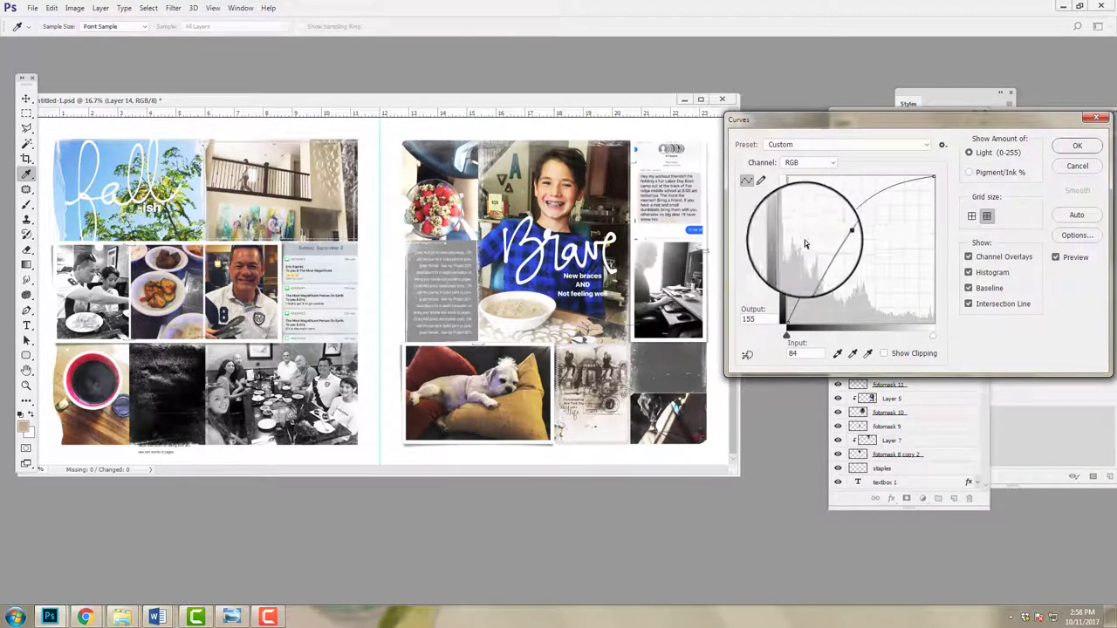
pyautogui.click(1081, 138)
pyautogui.press('v')
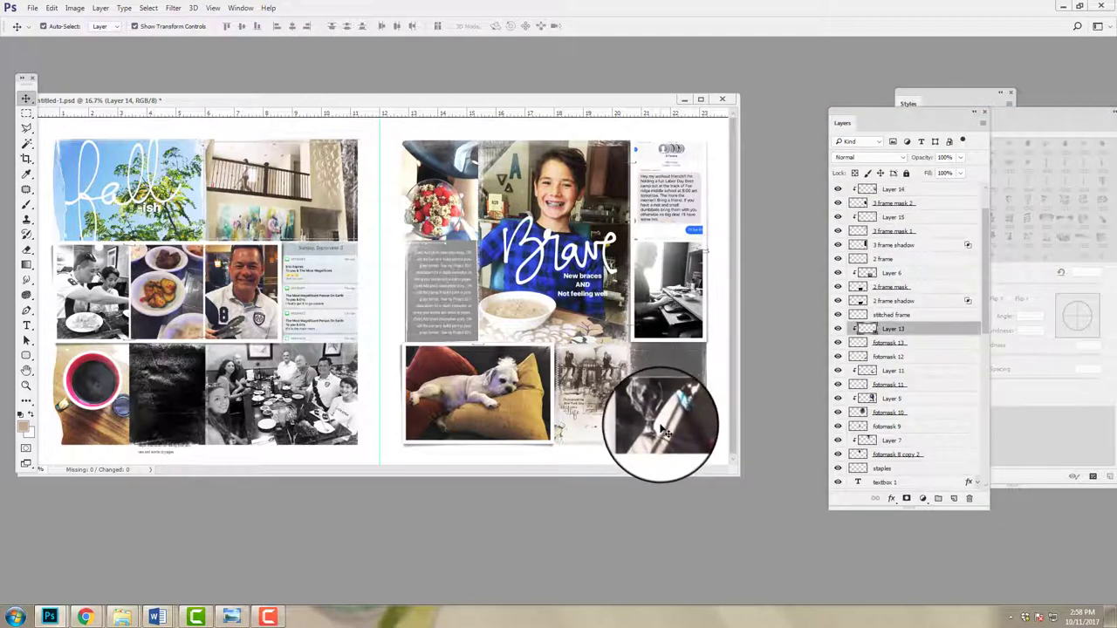
# Select the bottom-right photo (Layer 13) and brighten it with a raised Curves adjustment
pyautogui.click(661, 428)
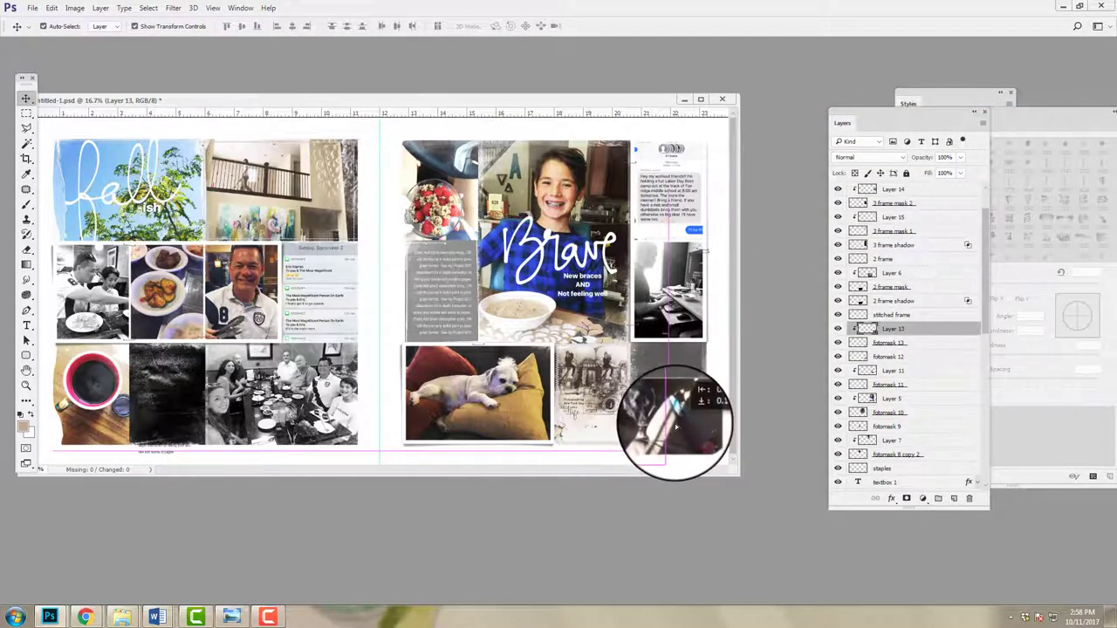
pyautogui.click(78, 8)
pyautogui.moveTo(109, 36)
pyautogui.click(220, 58)
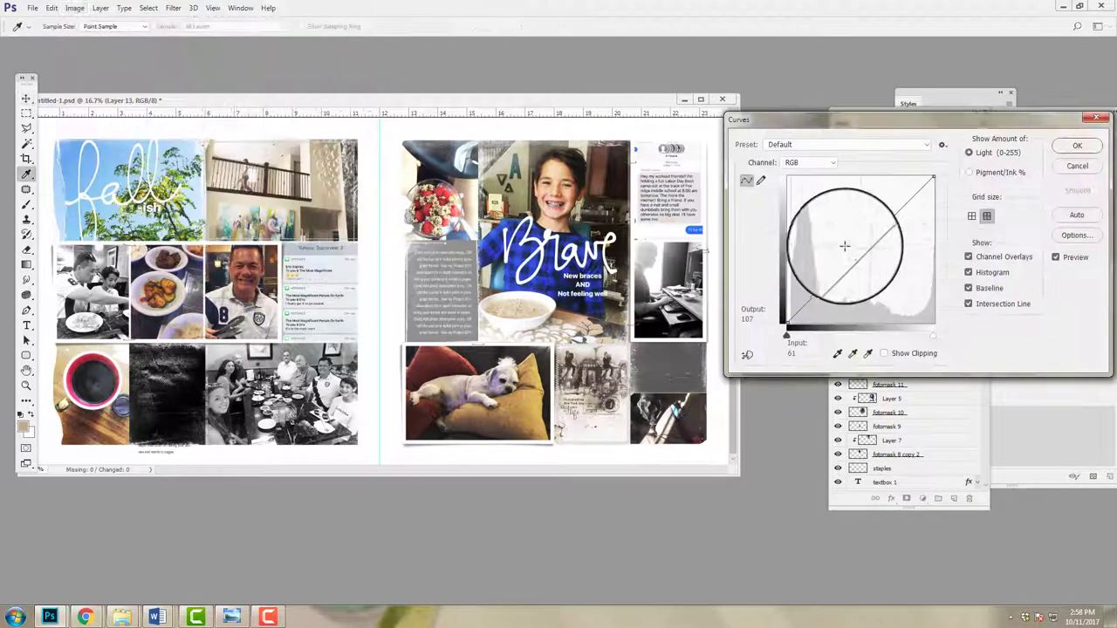
pyautogui.click(860, 225)
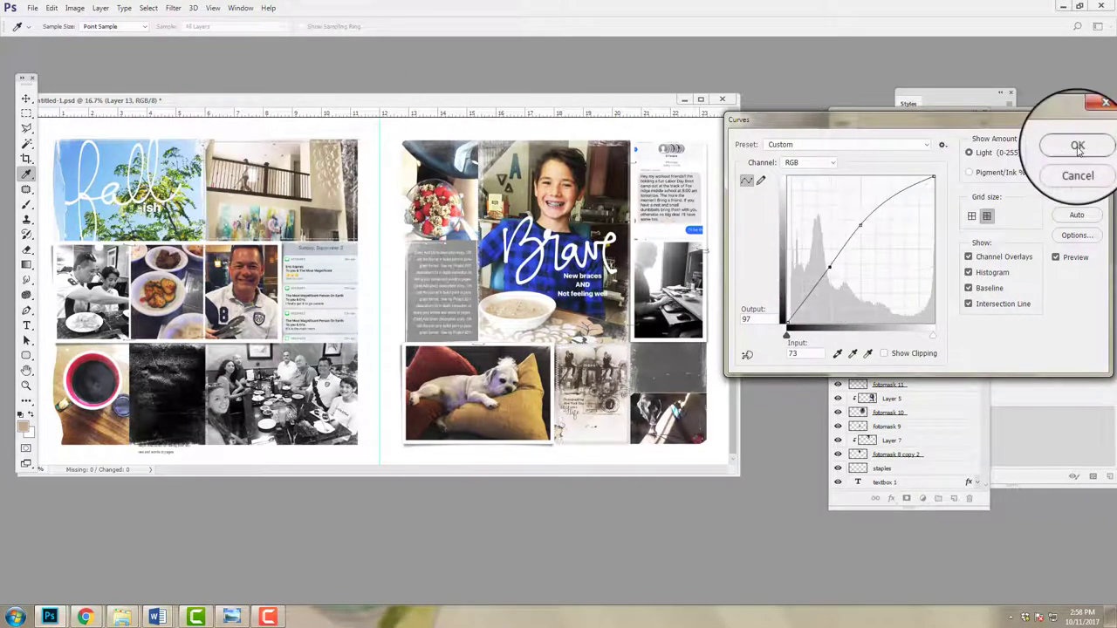
pyautogui.click(1077, 145)
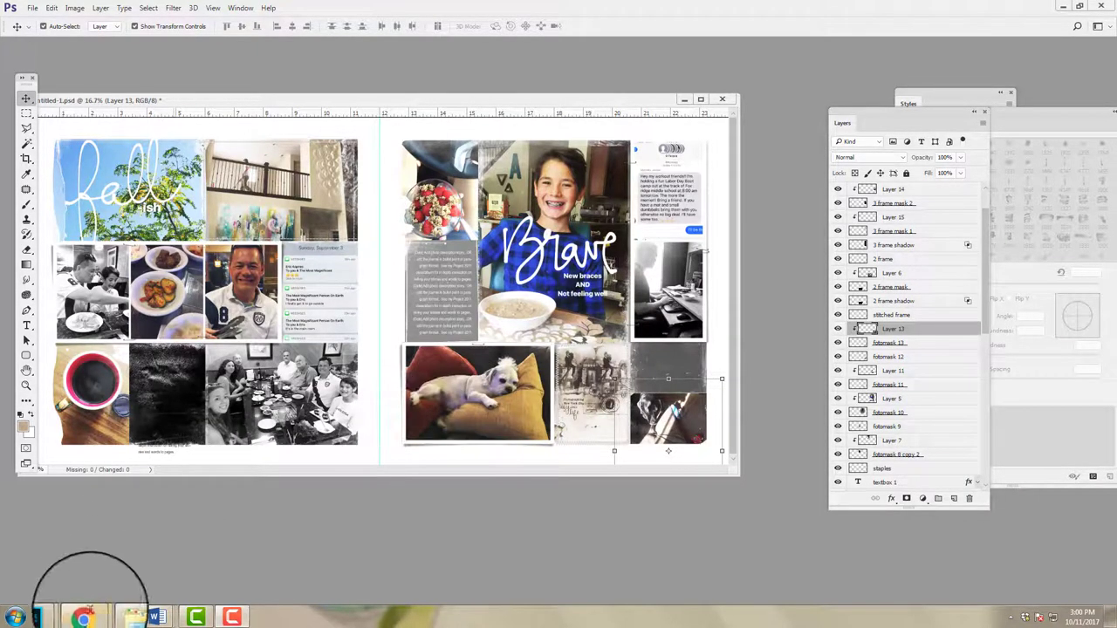
# Bring the Oscraps shop forward and scroll through the ArtsyKardz result pages
pyautogui.moveTo(87, 618)
pyautogui.click(87, 559)
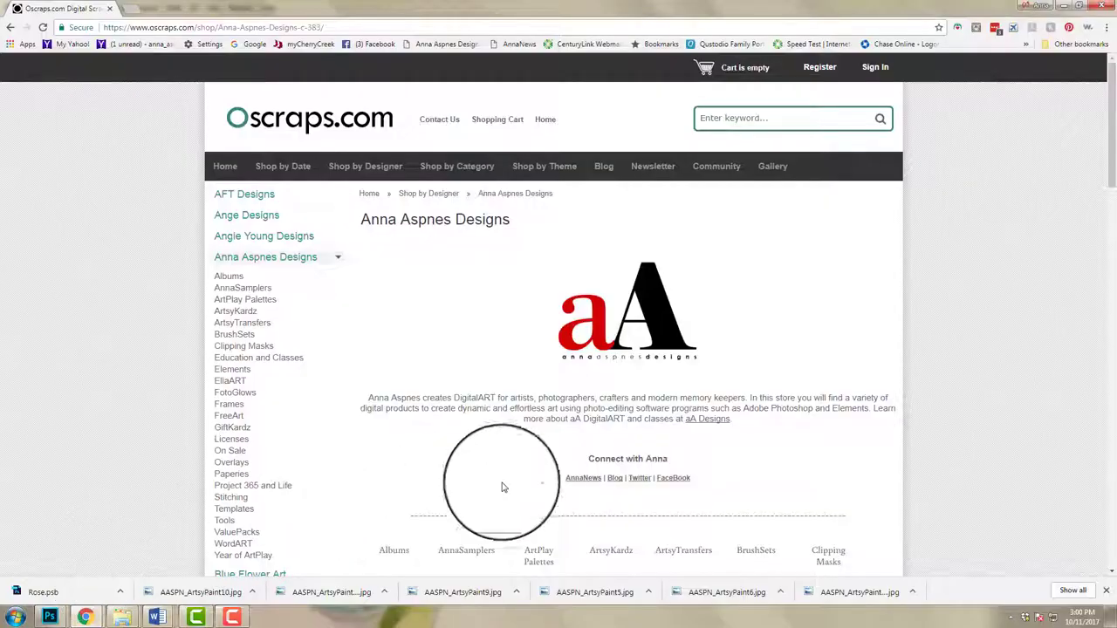
pyautogui.moveTo(1110, 160); pyautogui.dragTo(1110, 185)
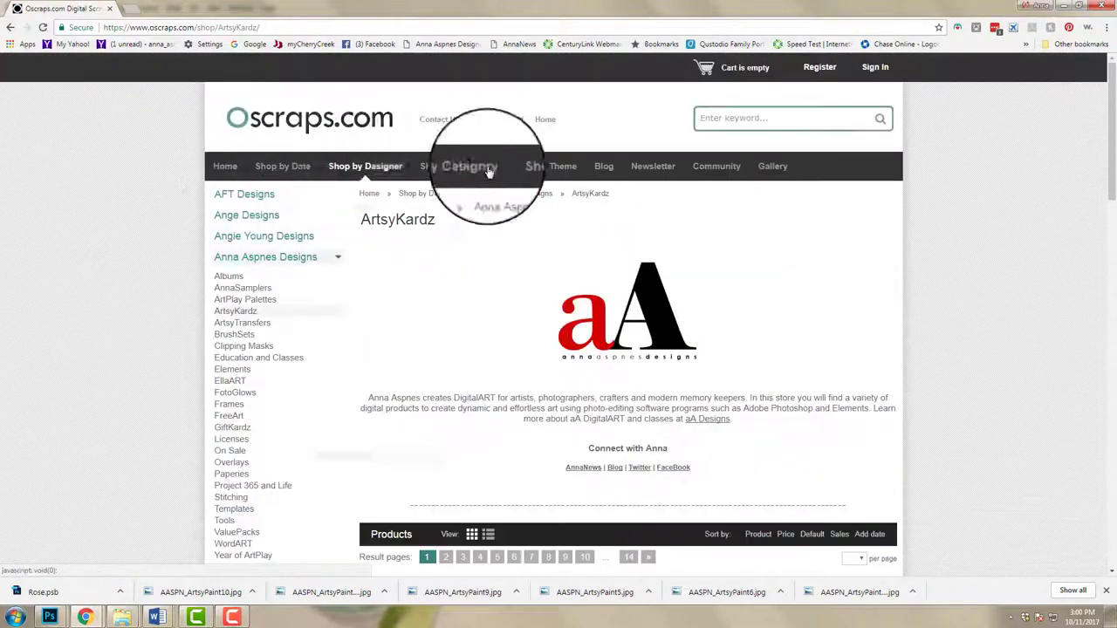
pyautogui.moveTo(1107, 202); pyautogui.dragTo(1104, 296)
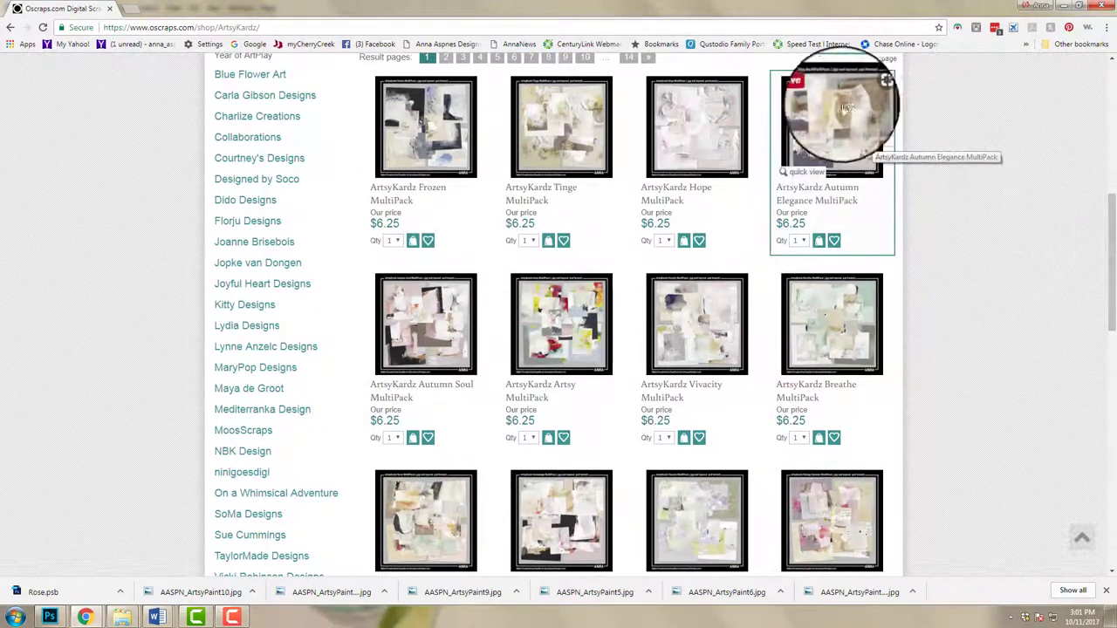
pyautogui.moveTo(1114, 231); pyautogui.dragTo(904, 421)
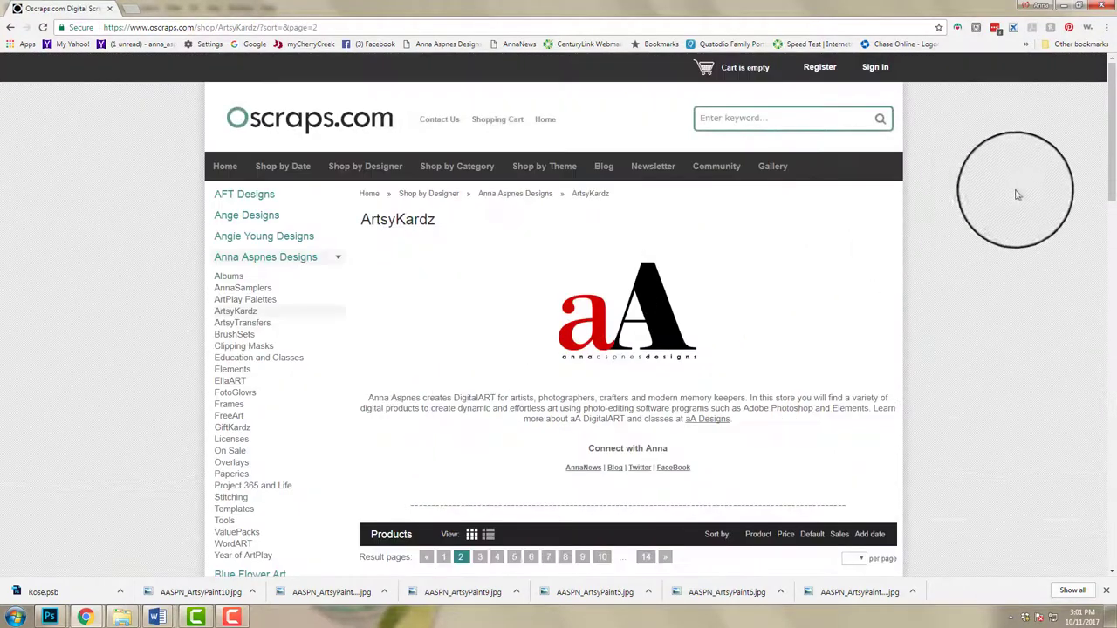
pyautogui.moveTo(1112, 159); pyautogui.dragTo(1078, 502)
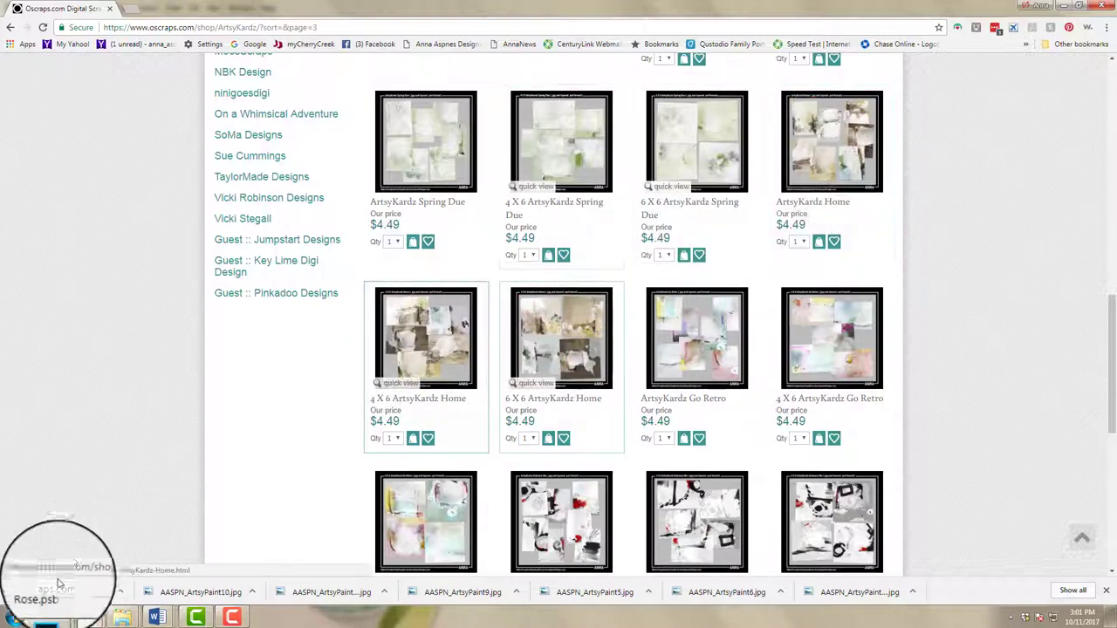
# Nudge the Photoshop layout window, then return to the ArtsyKardz listing and scroll back up
pyautogui.moveTo(50, 616)
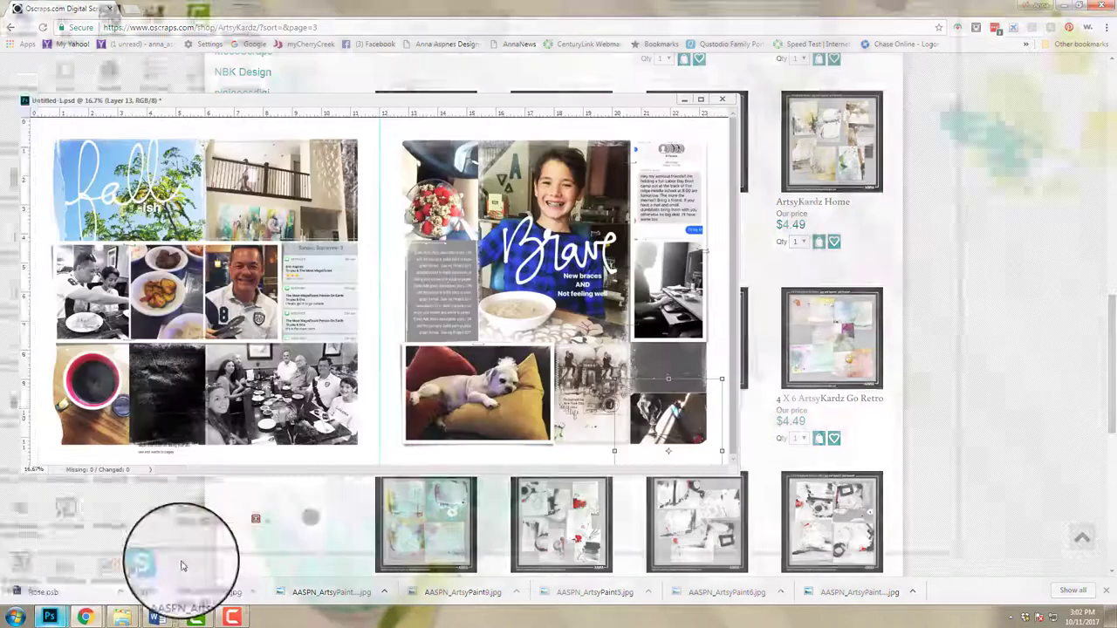
pyautogui.click(162, 523)
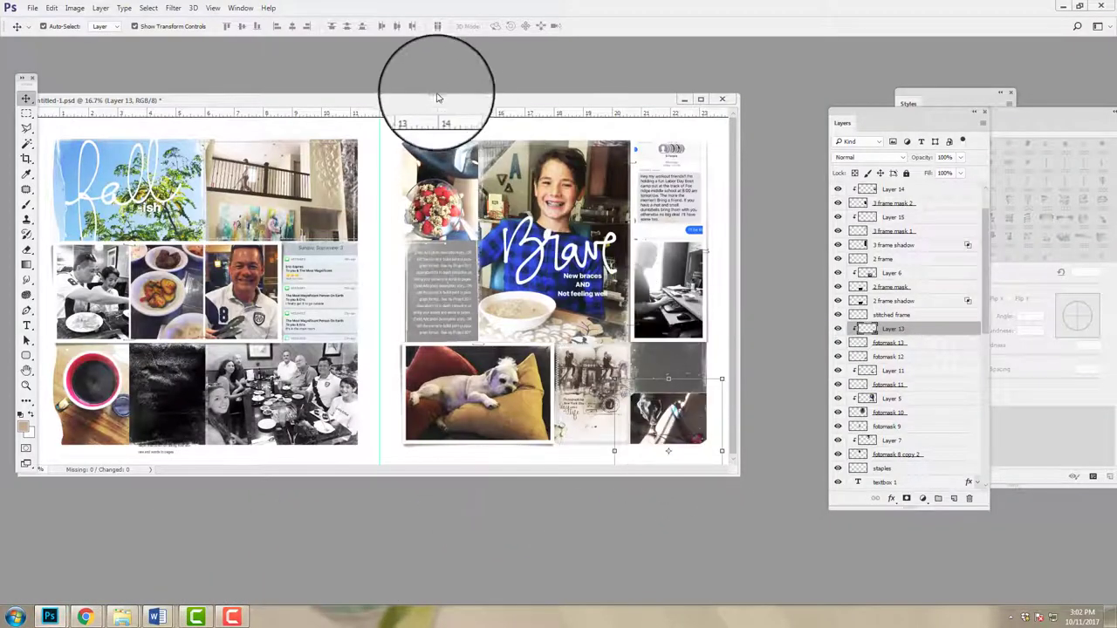
pyautogui.moveTo(440, 100); pyautogui.dragTo(488, 119)
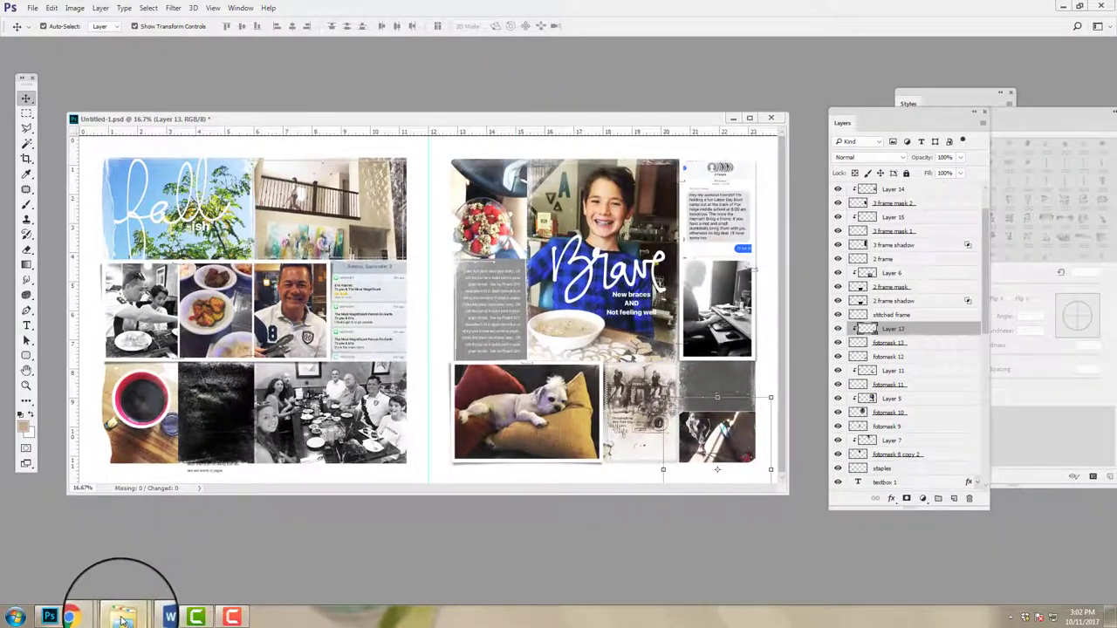
pyautogui.moveTo(70, 616)
pyautogui.click(166, 543)
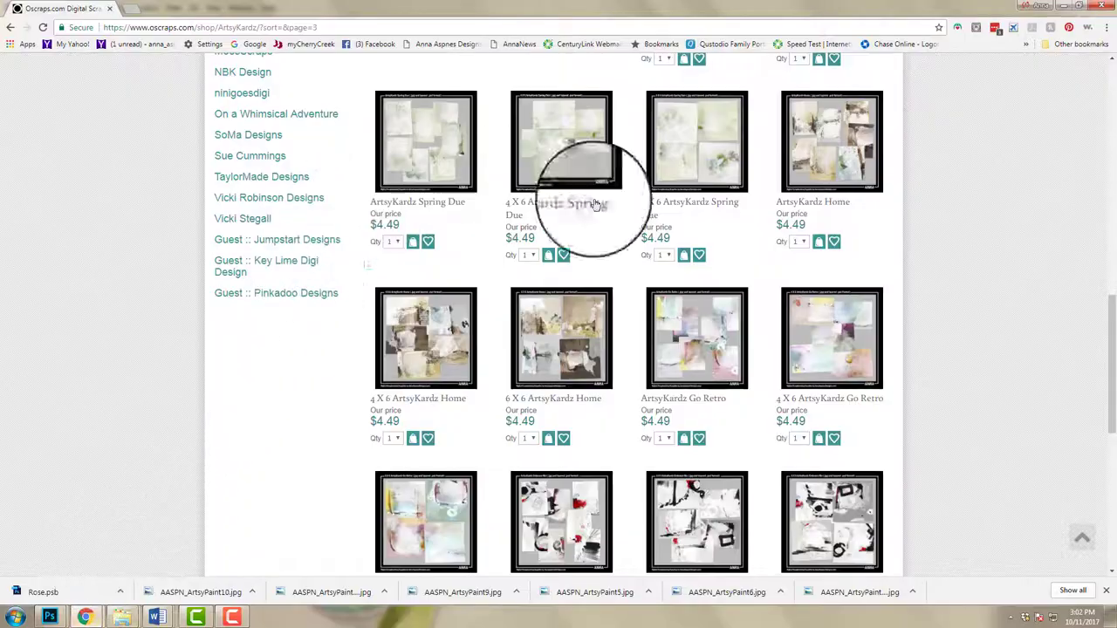
pyautogui.moveTo(1108, 324); pyautogui.dragTo(1102, 103)
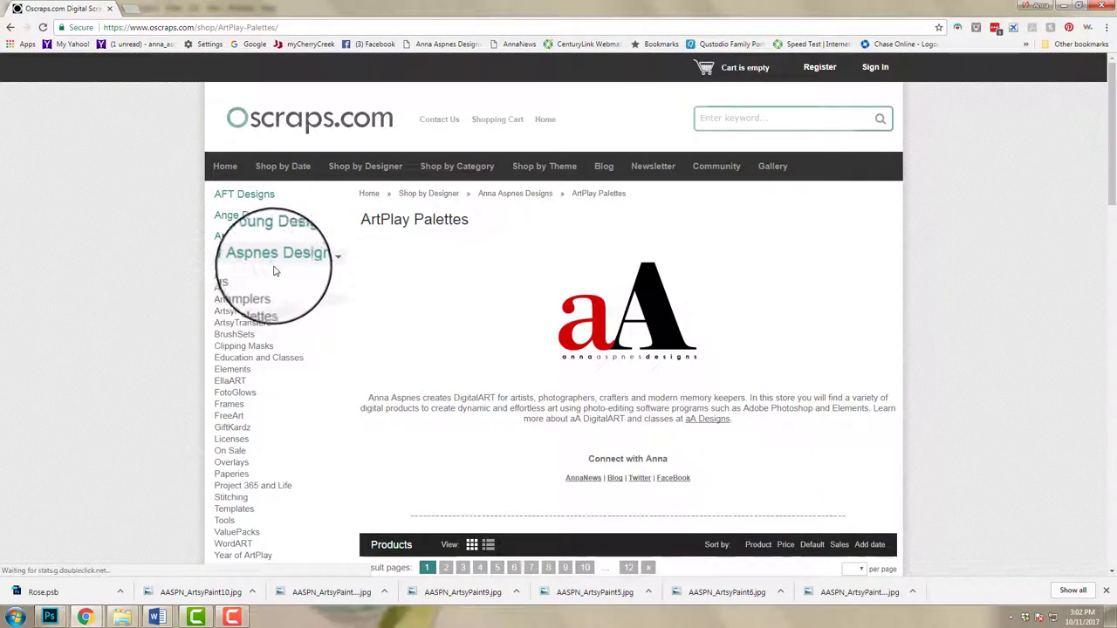
# Open the ArtPlay Palettes category, browse page 1 and go to page 2
pyautogui.click(235, 301)
pyautogui.moveTo(1114, 131); pyautogui.dragTo(1114, 307)
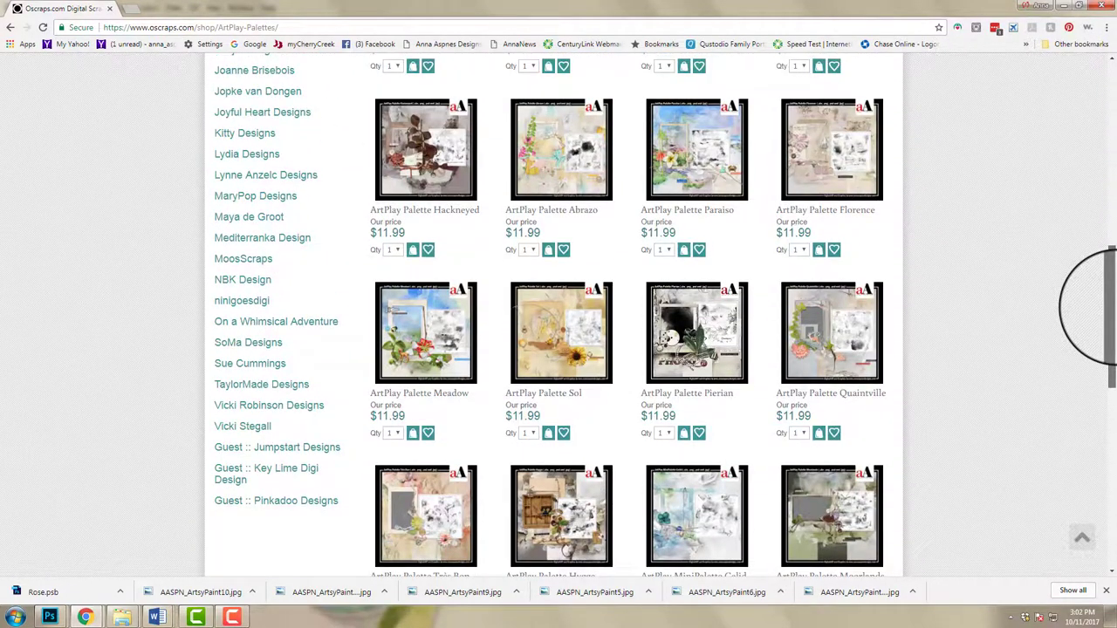
pyautogui.moveTo(1115, 307); pyautogui.dragTo(1114, 323)
pyautogui.click(831, 319)
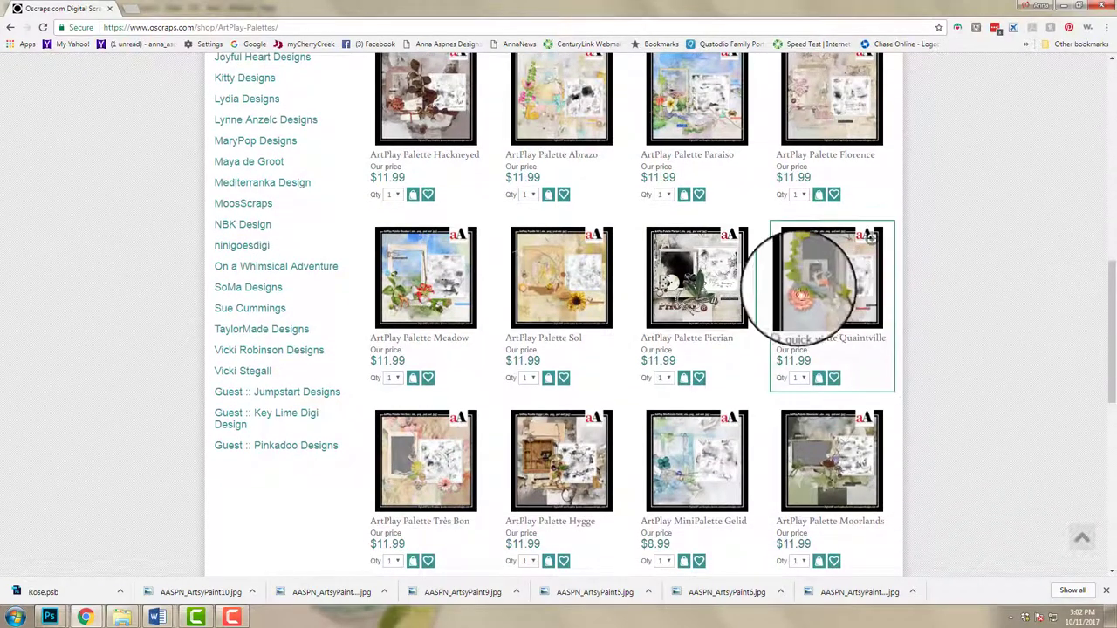
# Scroll page 2 past Kinsfolk, then switch to the Master Copy folder in Explorer
pyautogui.moveTo(1112, 310); pyautogui.dragTo(1114, 424)
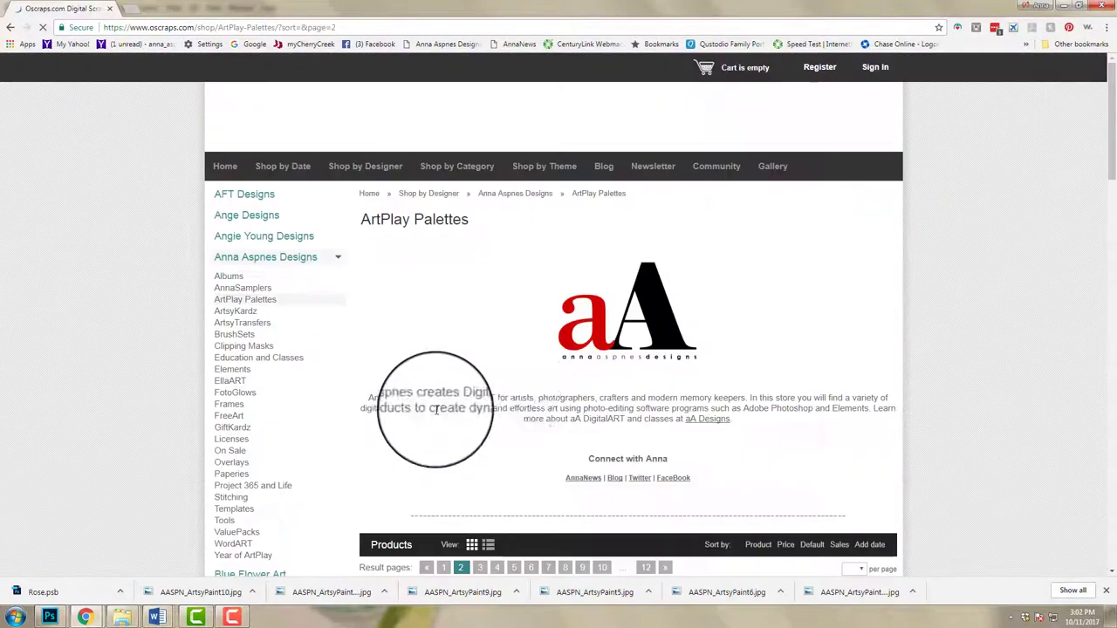
pyautogui.moveTo(1113, 159); pyautogui.dragTo(1088, 270)
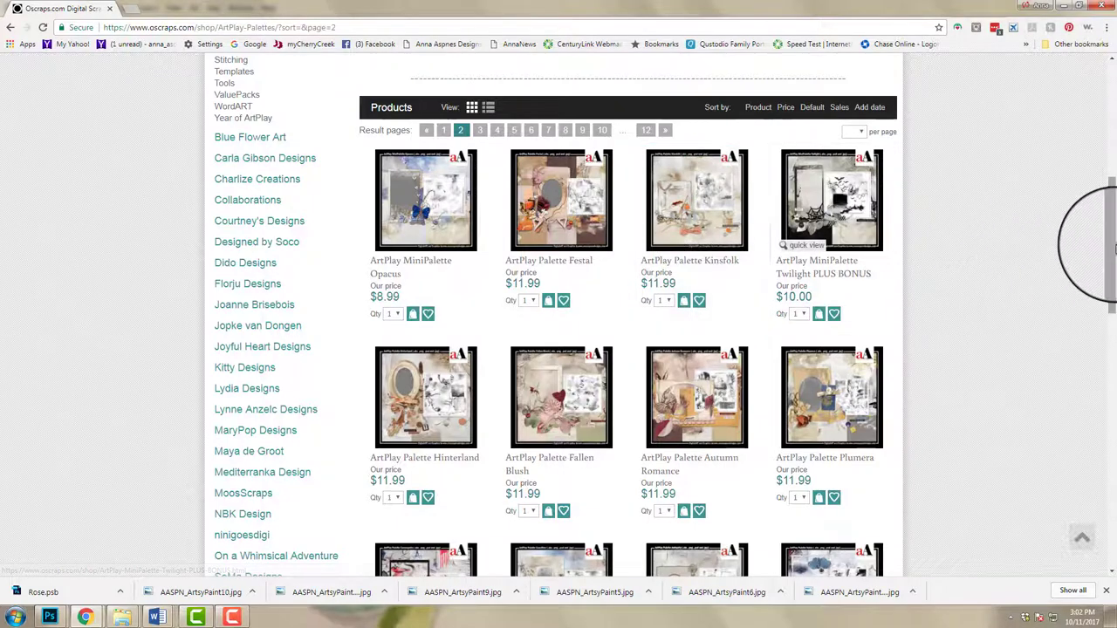
pyautogui.moveTo(1111, 253); pyautogui.dragTo(1112, 327)
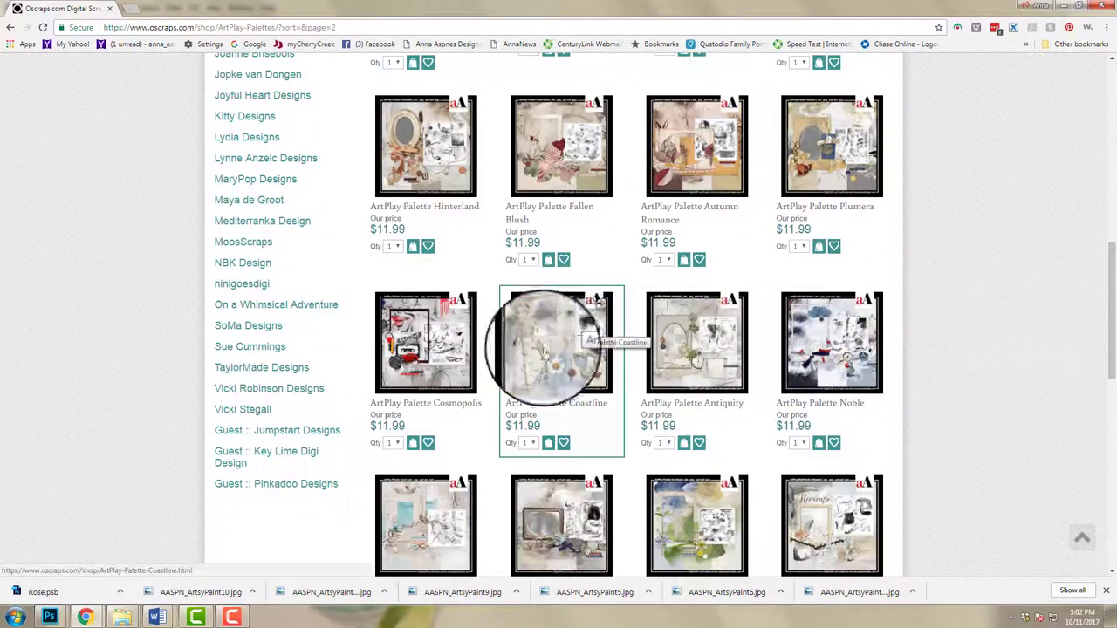
pyautogui.click(126, 617)
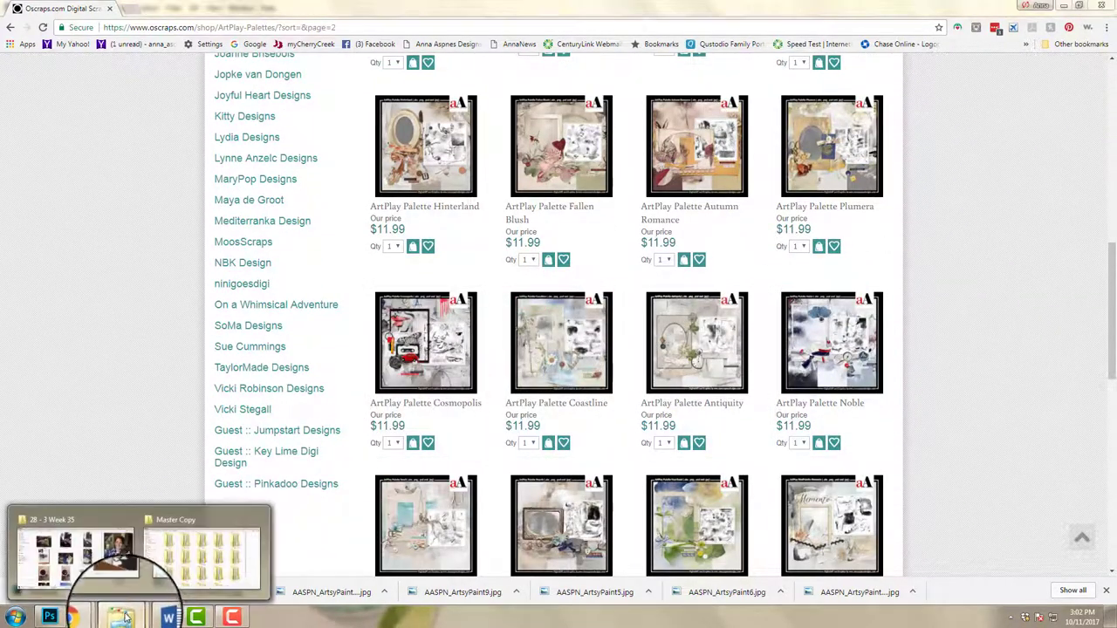
pyautogui.click(181, 545)
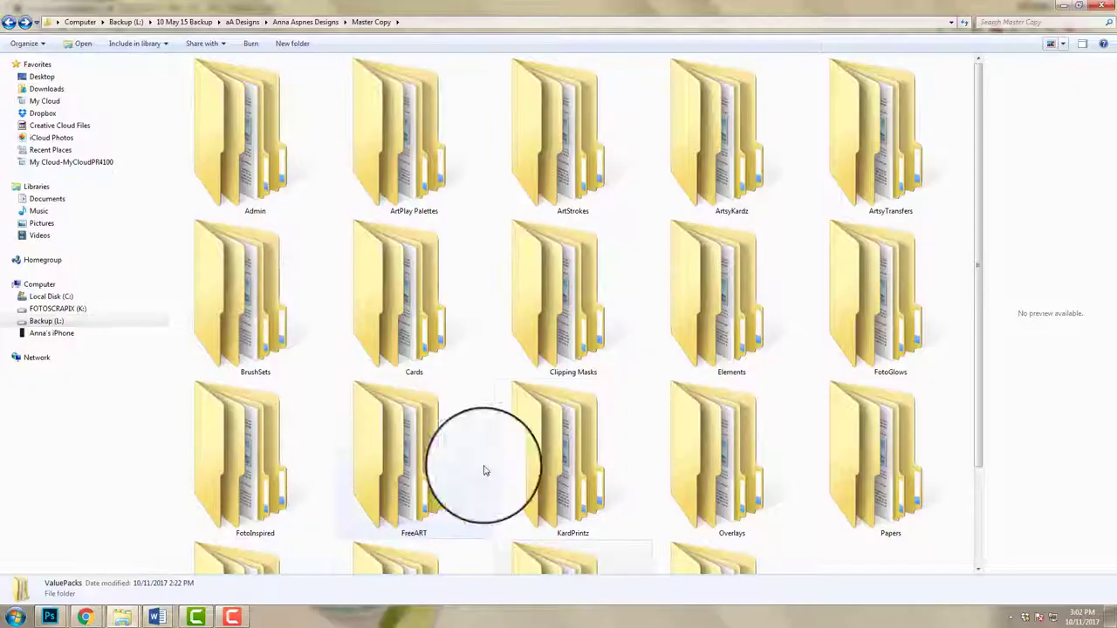
# Navigate to ArtPlay Palettes > Specific > ArtPlay Palette Kinsfolk > Kinsfolk A > Paperie
pyautogui.click(404, 156)
pyautogui.doubleClick(404, 156)
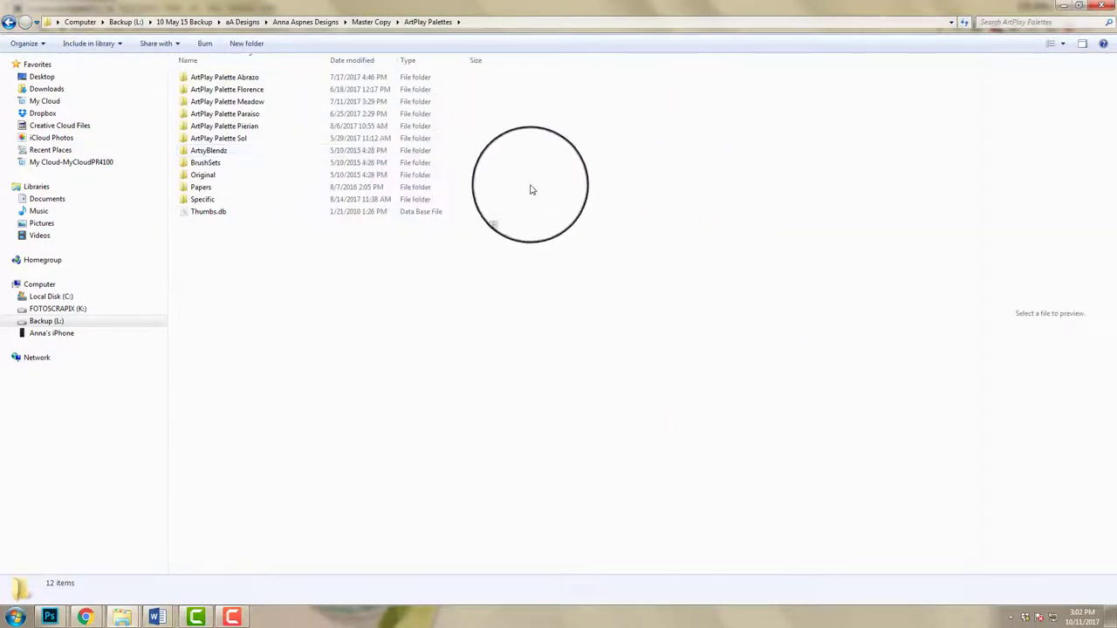
pyautogui.doubleClick(209, 204)
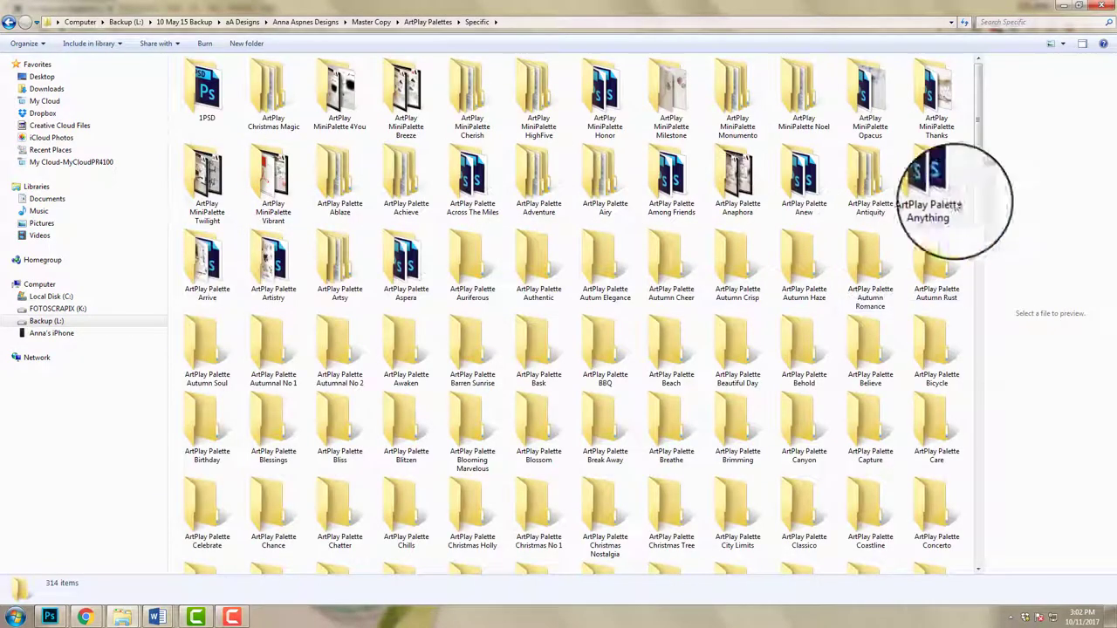
pyautogui.moveTo(978, 160); pyautogui.dragTo(992, 363)
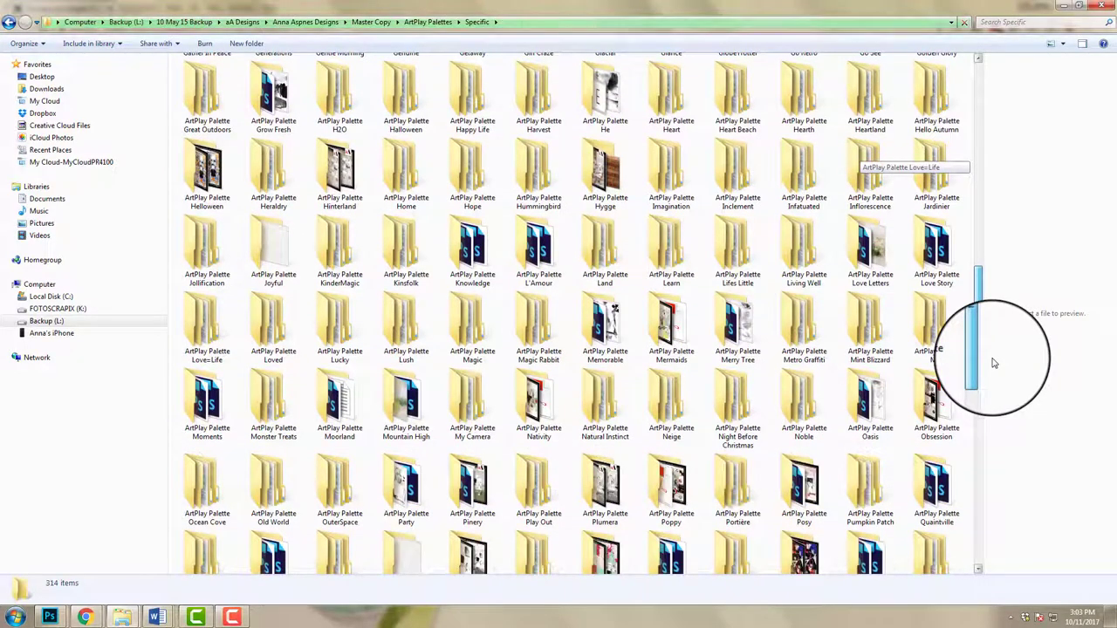
pyautogui.doubleClick(425, 247)
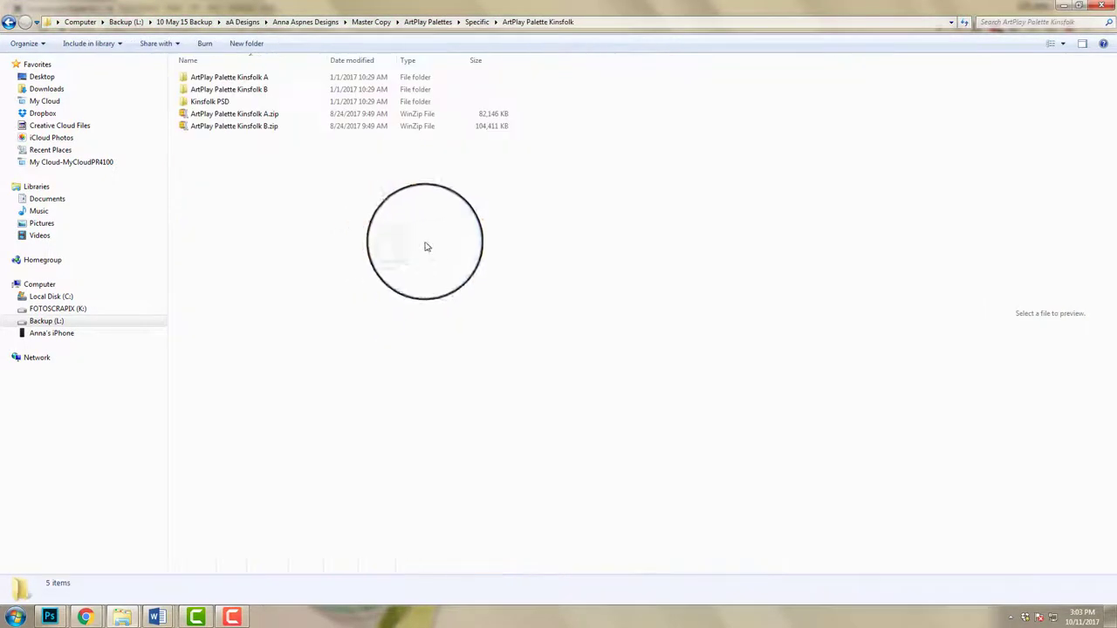
pyautogui.doubleClick(240, 81)
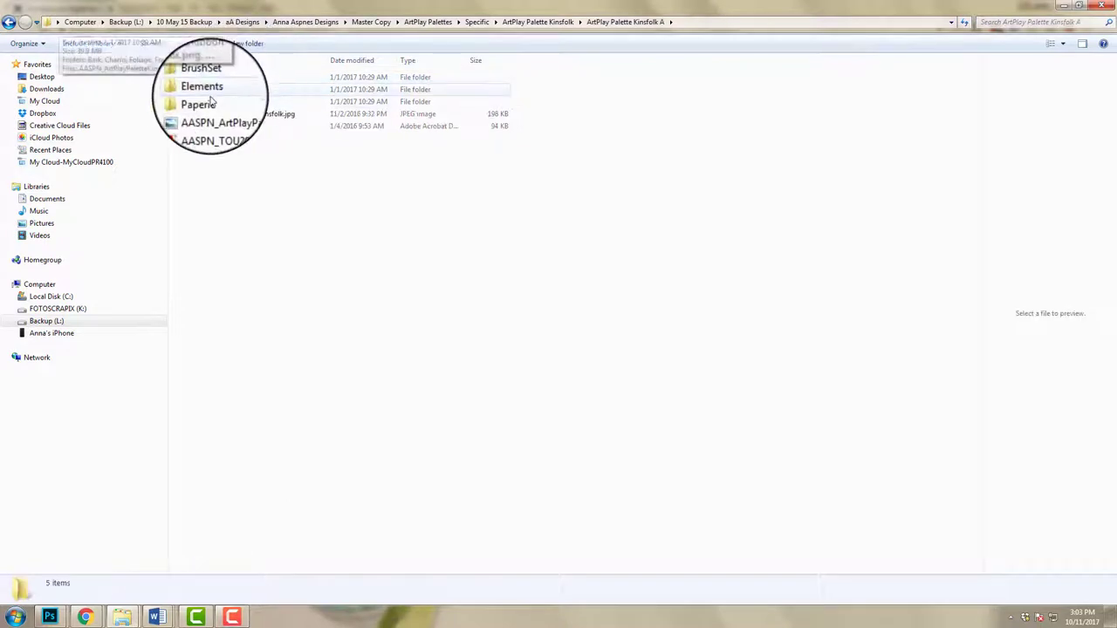
pyautogui.doubleClick(212, 102)
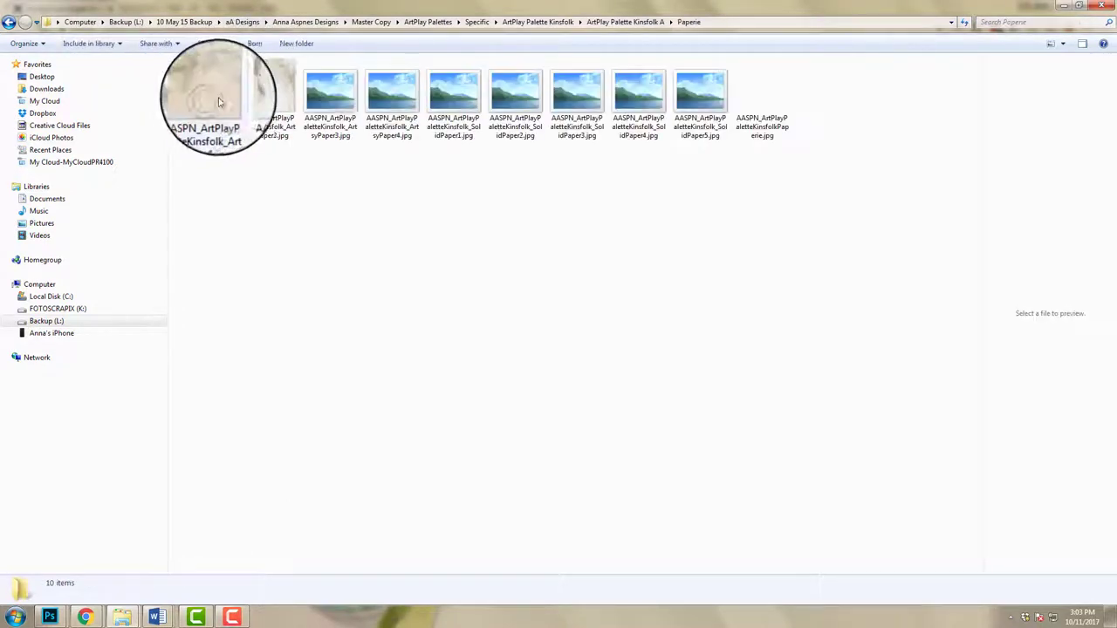
# Select ArtsyPaper2 and ArtsyPaper4 and drag them onto Photoshop to open them
pyautogui.click(270, 90)
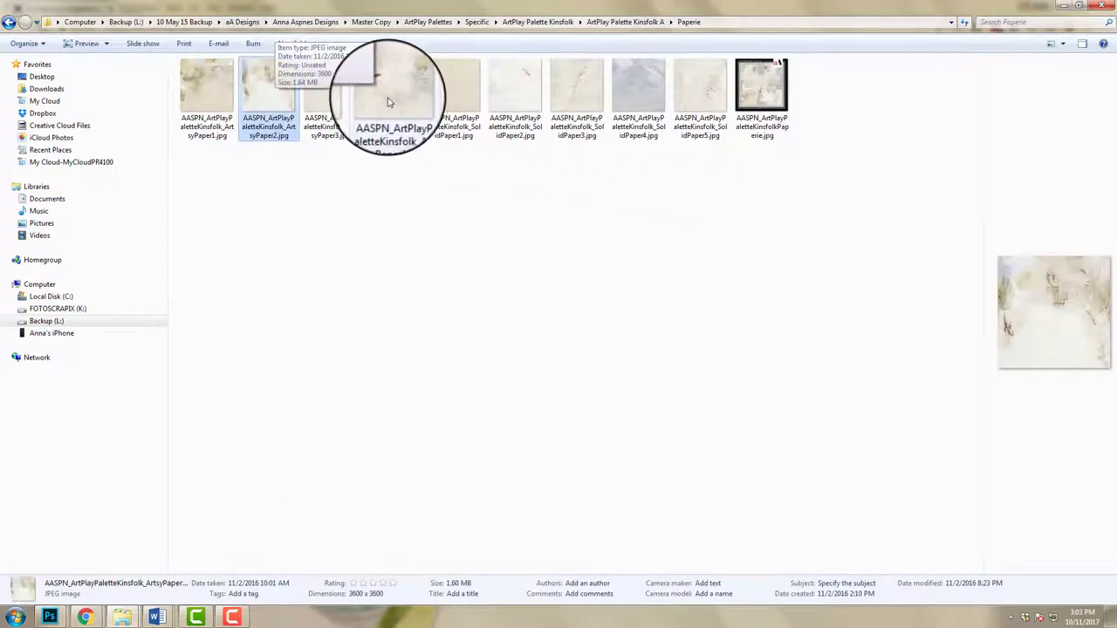
pyautogui.keyDown('ctrl'); pyautogui.click(394, 106); pyautogui.keyUp('ctrl')
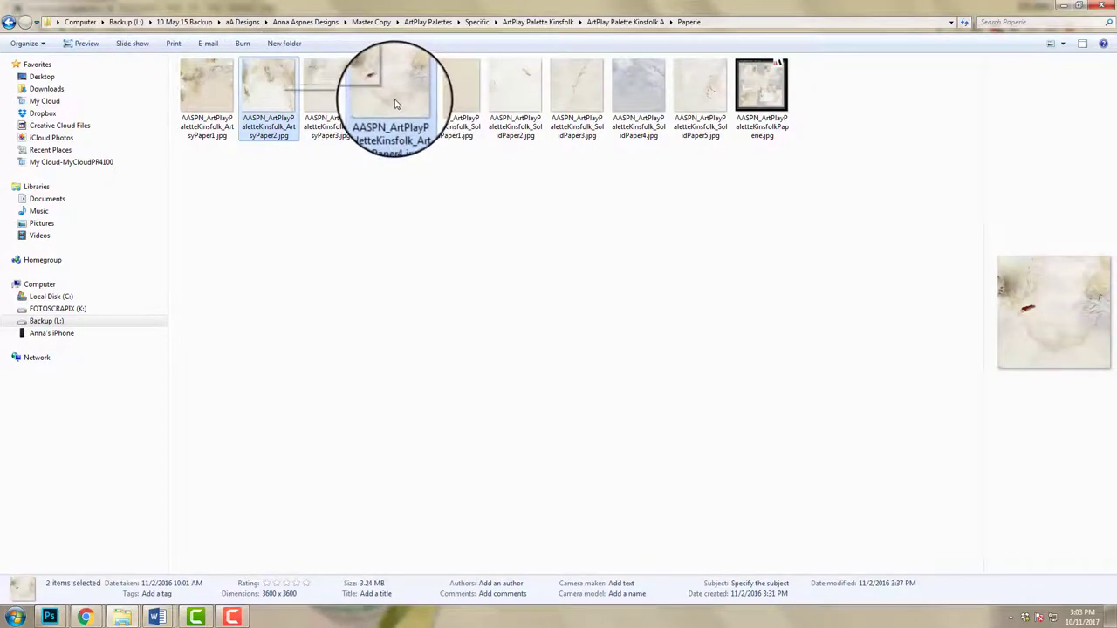
pyautogui.moveTo(391, 105); pyautogui.dragTo(218, 51)
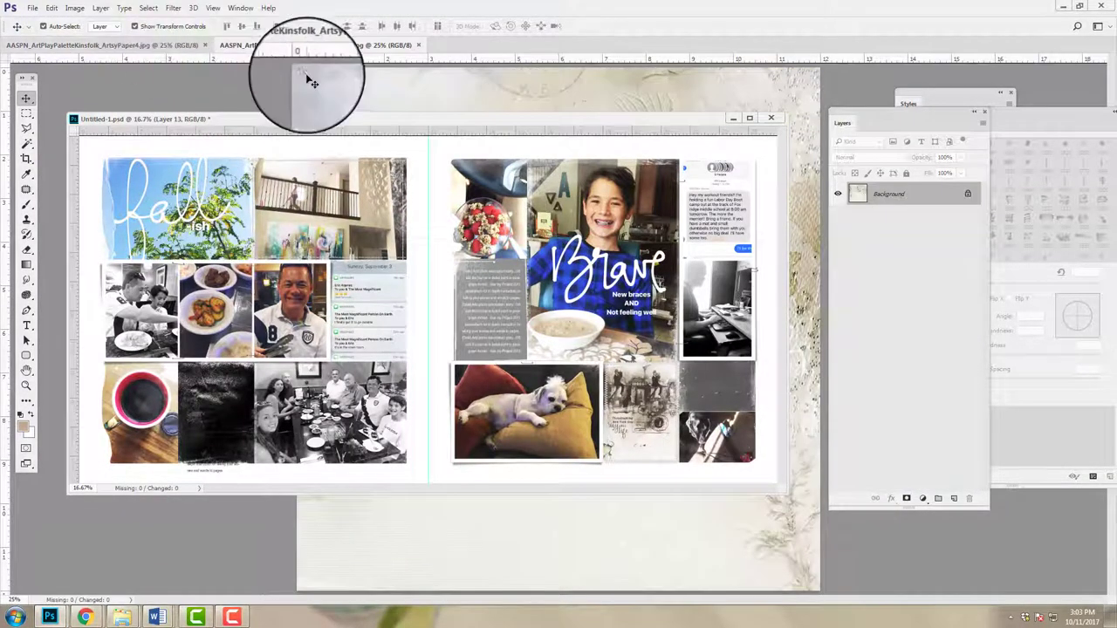
# Float the ArtsyPaper2 window aside and select the fotomask 12 layer in Untitled-1
pyautogui.moveTo(321, 51); pyautogui.dragTo(282, 117)
pyautogui.moveTo(350, 70); pyautogui.dragTo(810, 188)
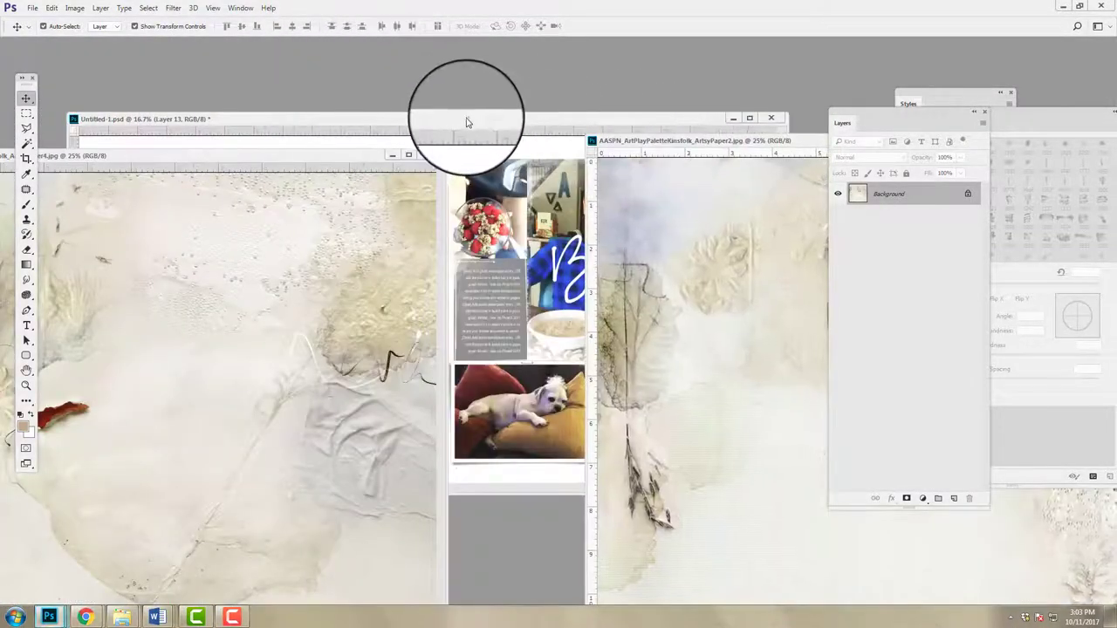
pyautogui.click(466, 117)
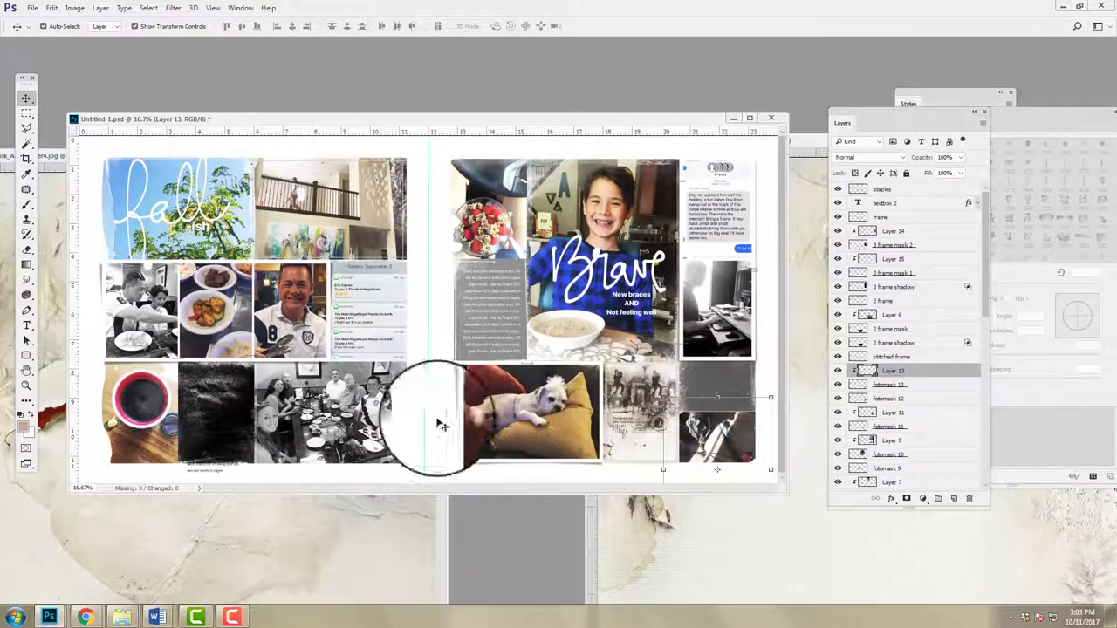
pyautogui.click(137, 518)
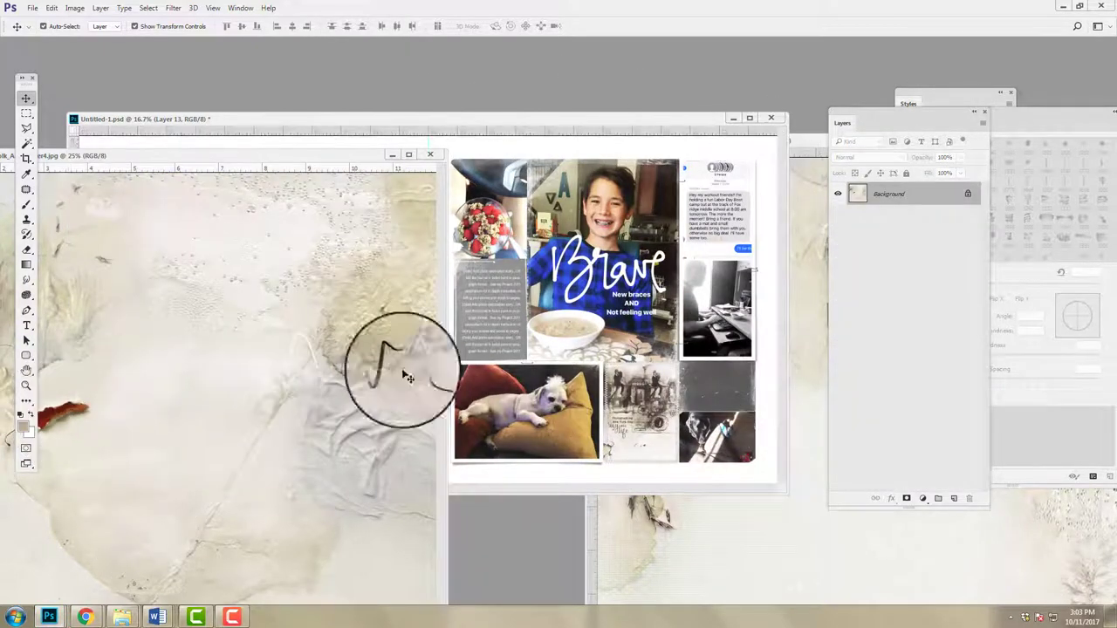
pyautogui.click(719, 384)
pyautogui.click(724, 378)
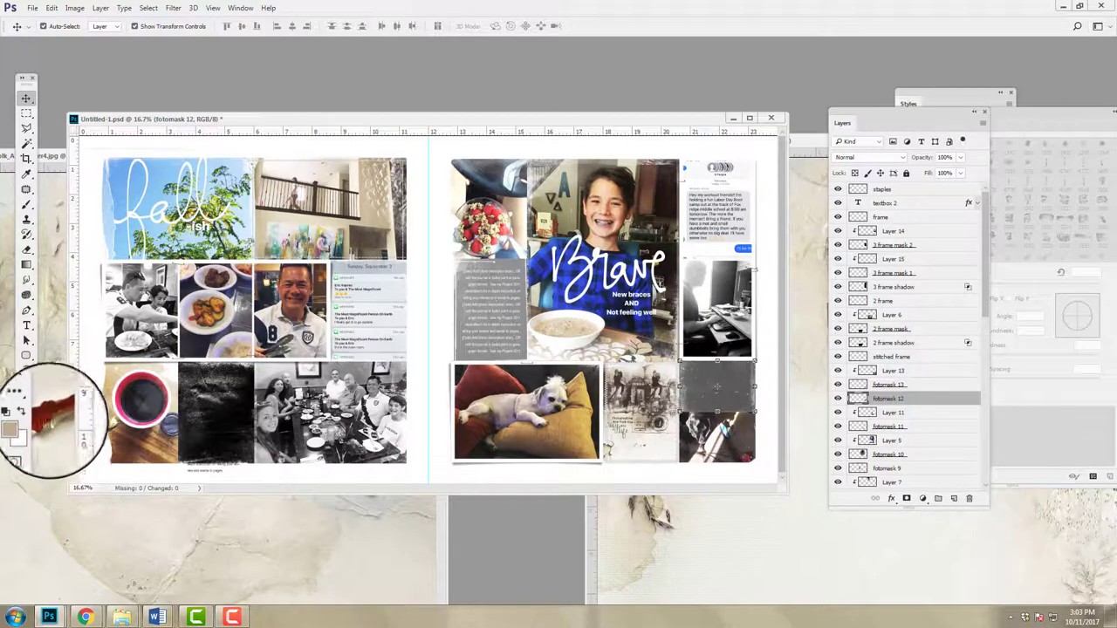
# Drag the red-leaf textured paper into the layout and clip it into the small right-page slot
pyautogui.click(62, 411)
pyautogui.moveTo(62, 411); pyautogui.dragTo(721, 385)
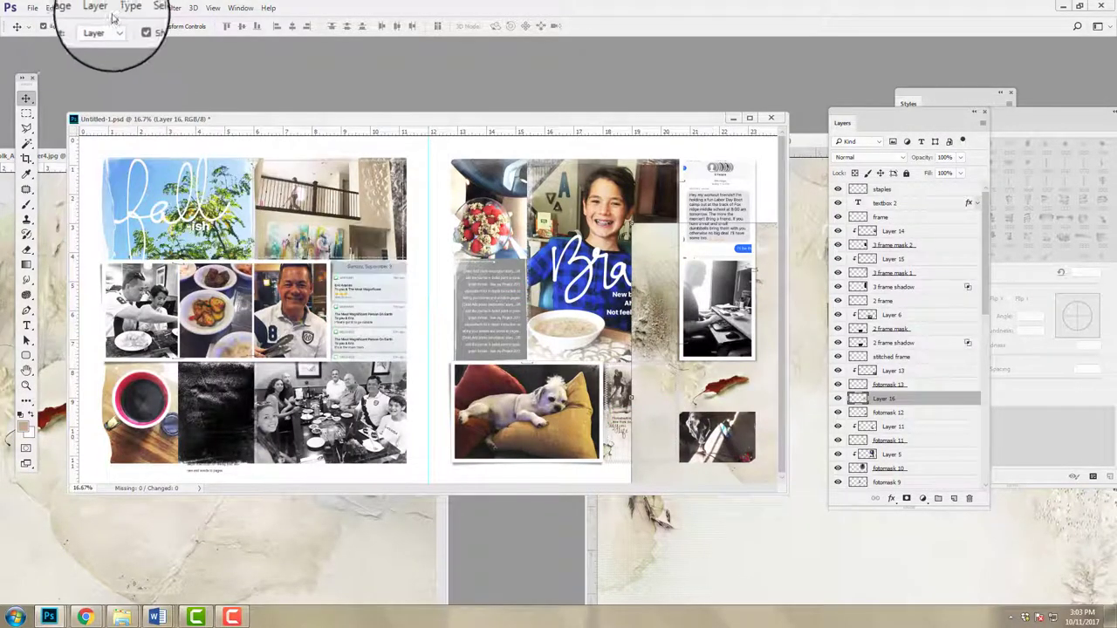
pyautogui.click(103, 8)
pyautogui.click(113, 207)
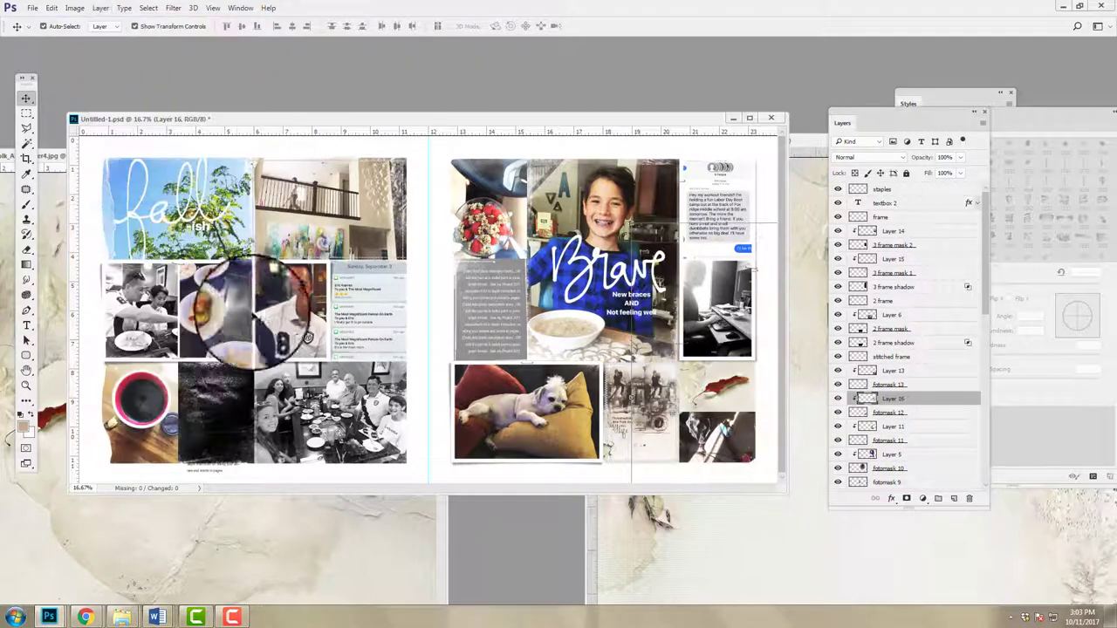
# Move the paper window aside and target the journaling block's mask layer (fotomask 9)
pyautogui.click(247, 547)
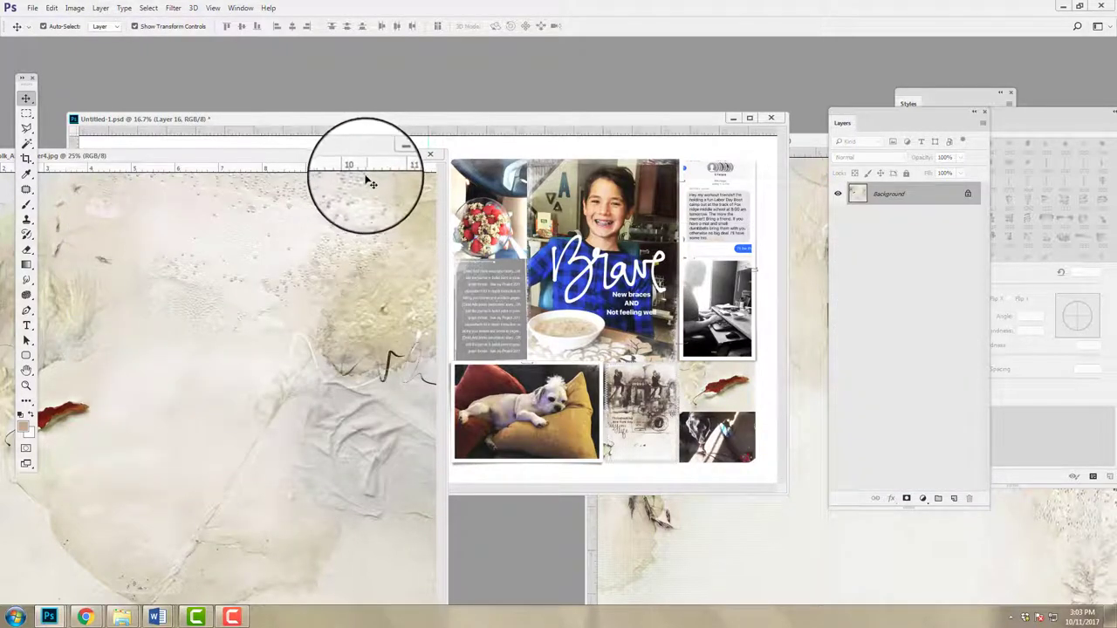
pyautogui.moveTo(347, 158); pyautogui.dragTo(321, 239)
pyautogui.moveTo(517, 273); pyautogui.dragTo(499, 278)
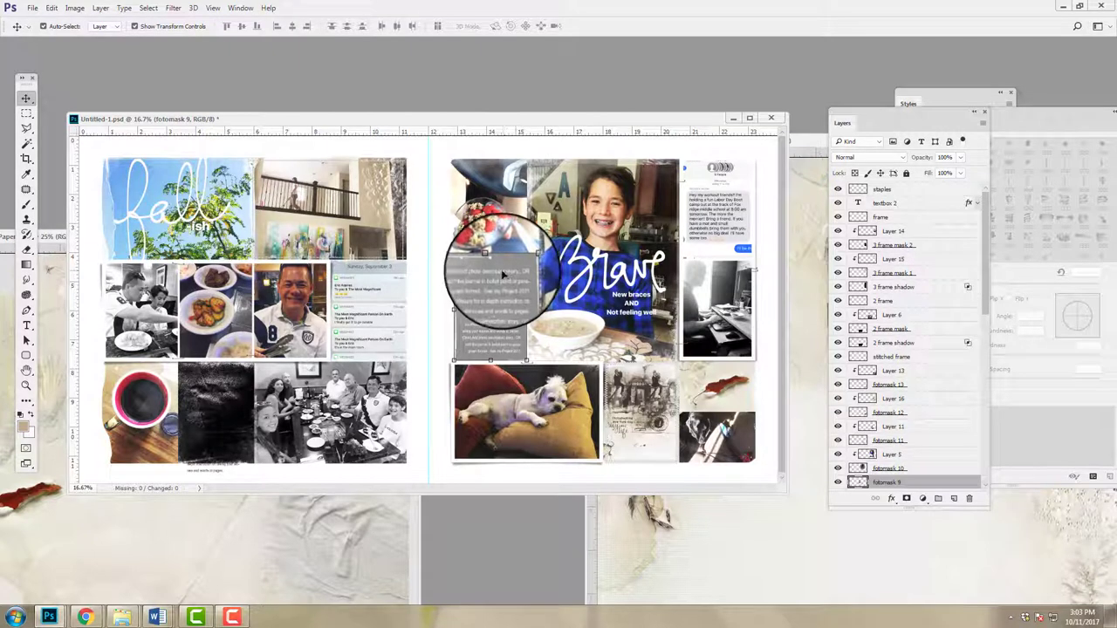
pyautogui.moveTo(504, 274); pyautogui.dragTo(431, 287)
pyautogui.click(513, 269)
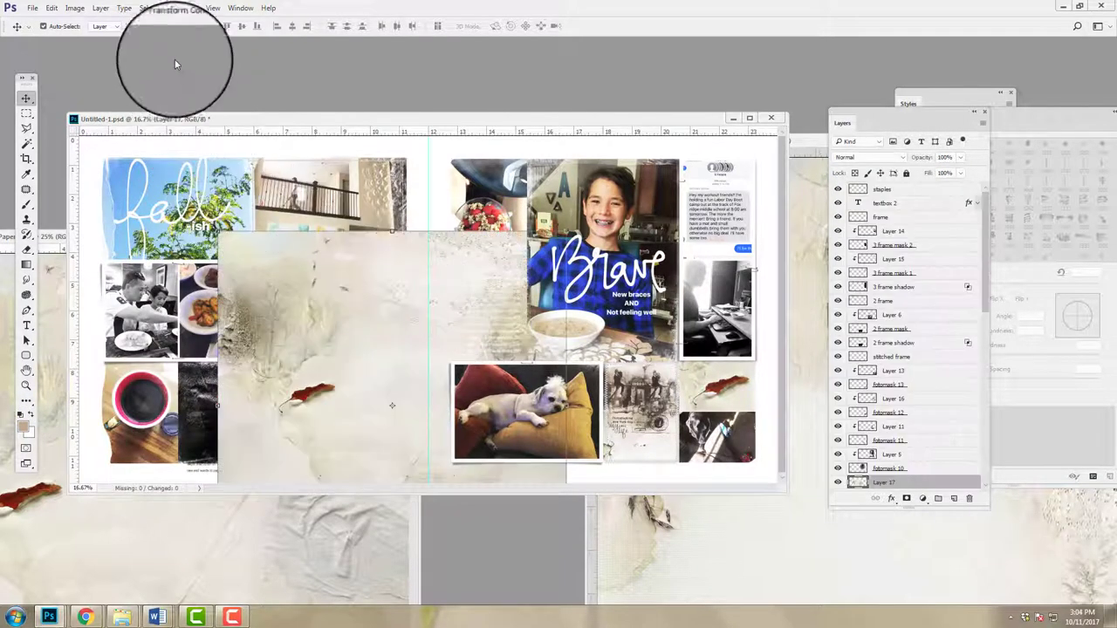
# Clip Layer 17 into the journaling block, try repositioning it, then delete it
pyautogui.click(103, 10)
pyautogui.click(105, 208)
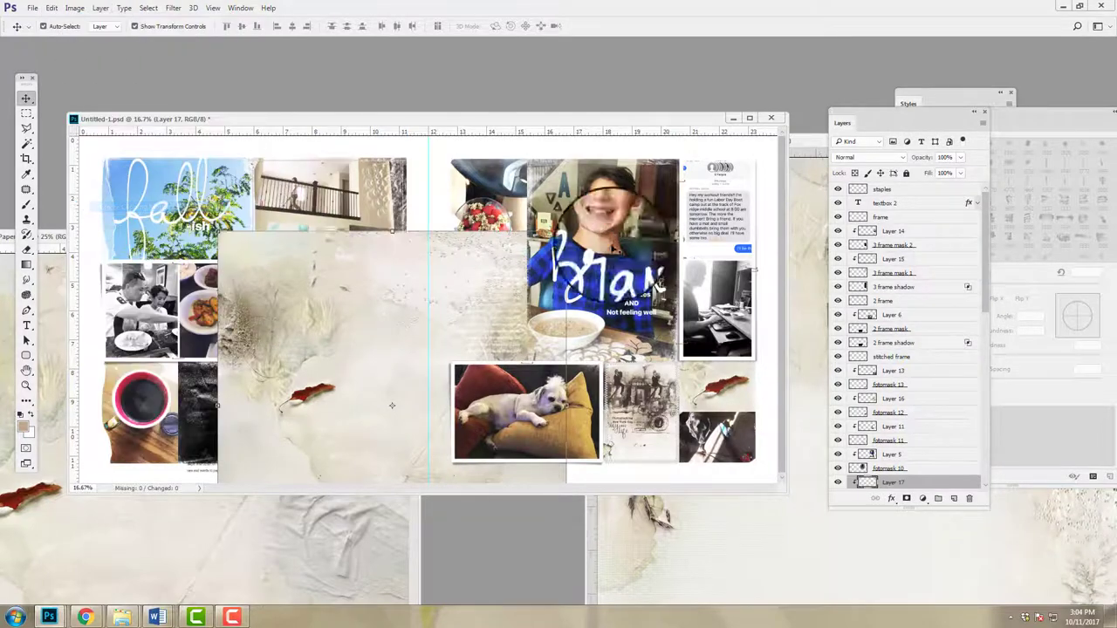
pyautogui.moveTo(495, 281); pyautogui.dragTo(682, 206)
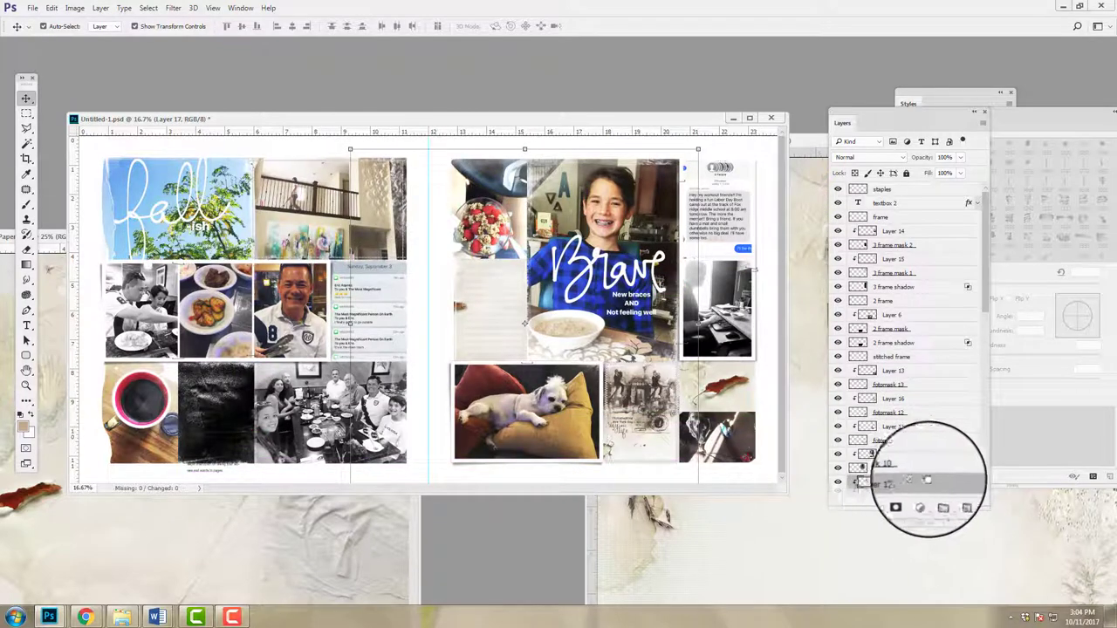
pyautogui.click(969, 499)
# Drag the Kinsfolk ArtsyPaper2 texture into the Untitled-1 layout
pyautogui.click(623, 504)
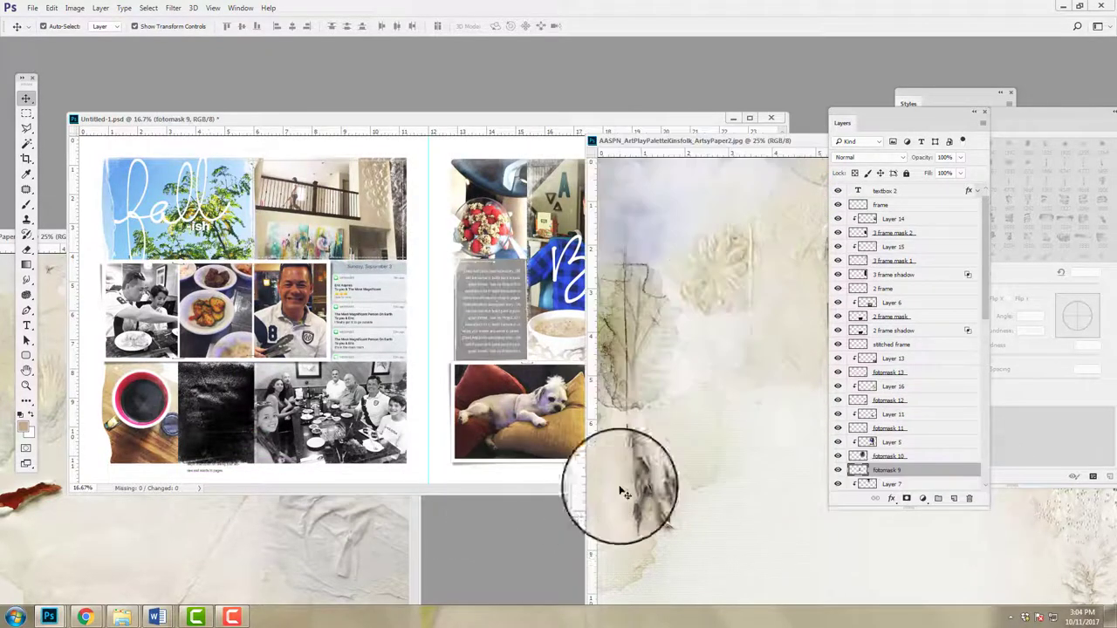
pyautogui.moveTo(668, 146); pyautogui.dragTo(570, 269)
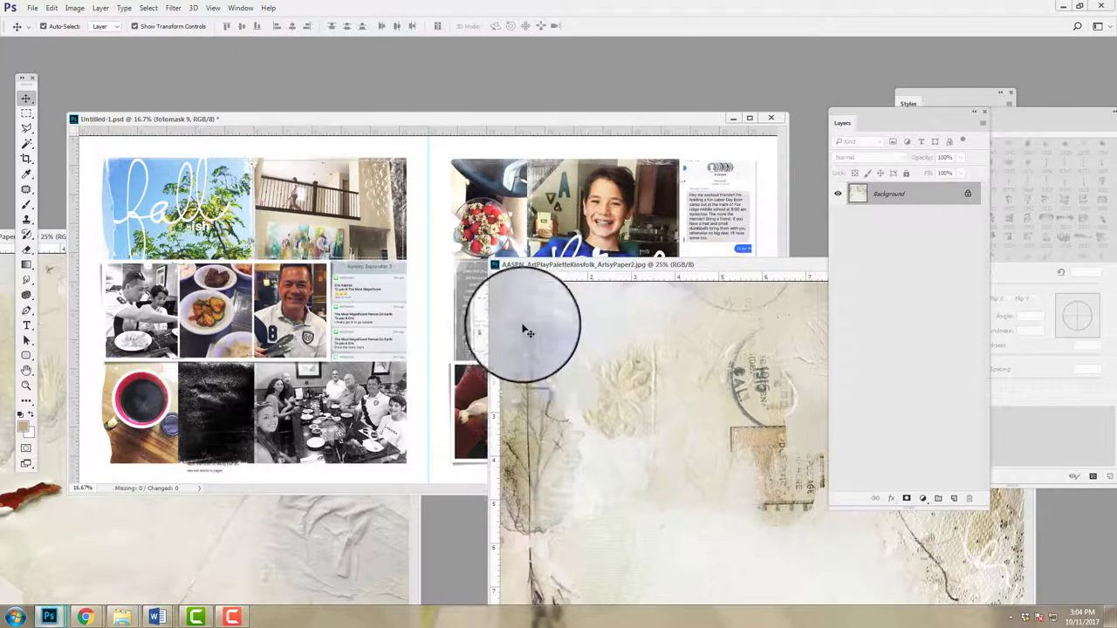
pyautogui.moveTo(673, 262); pyautogui.dragTo(774, 300)
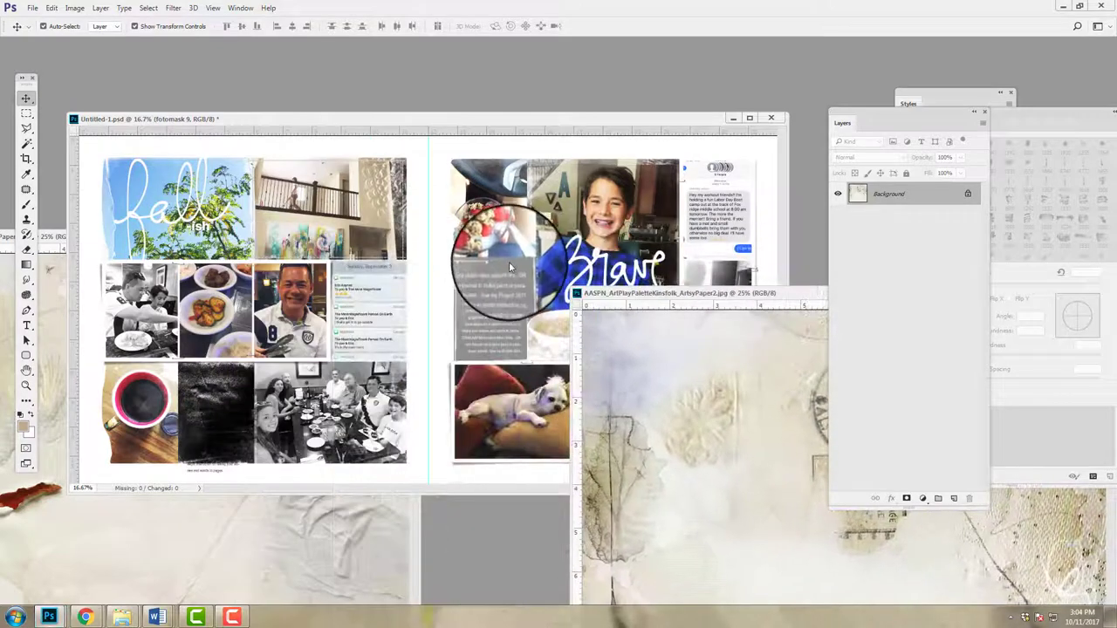
pyautogui.click(509, 261)
pyautogui.click(798, 314)
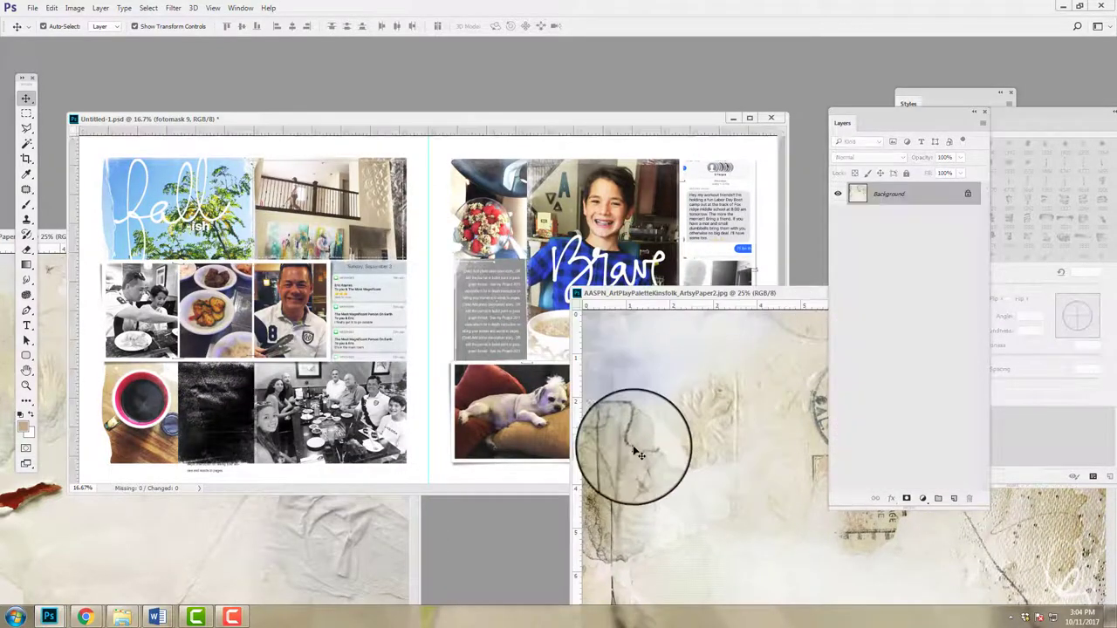
pyautogui.moveTo(623, 436); pyautogui.dragTo(463, 311)
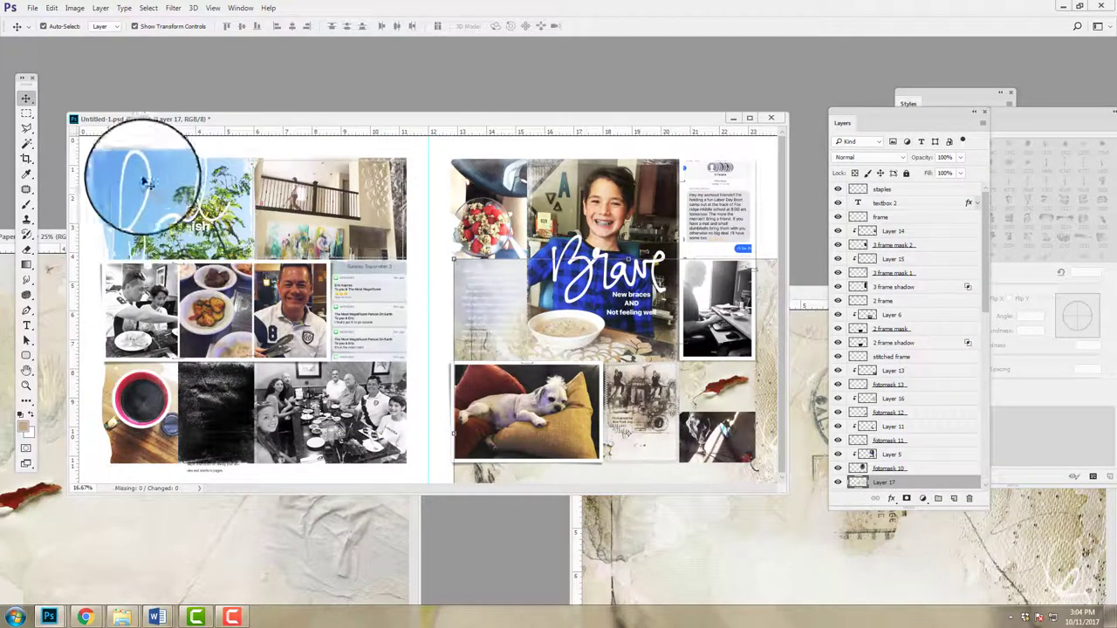
# Clip the Kinsfolk paper into the journaling block and darken it with Levels black input 87
pyautogui.moveTo(101, 9)
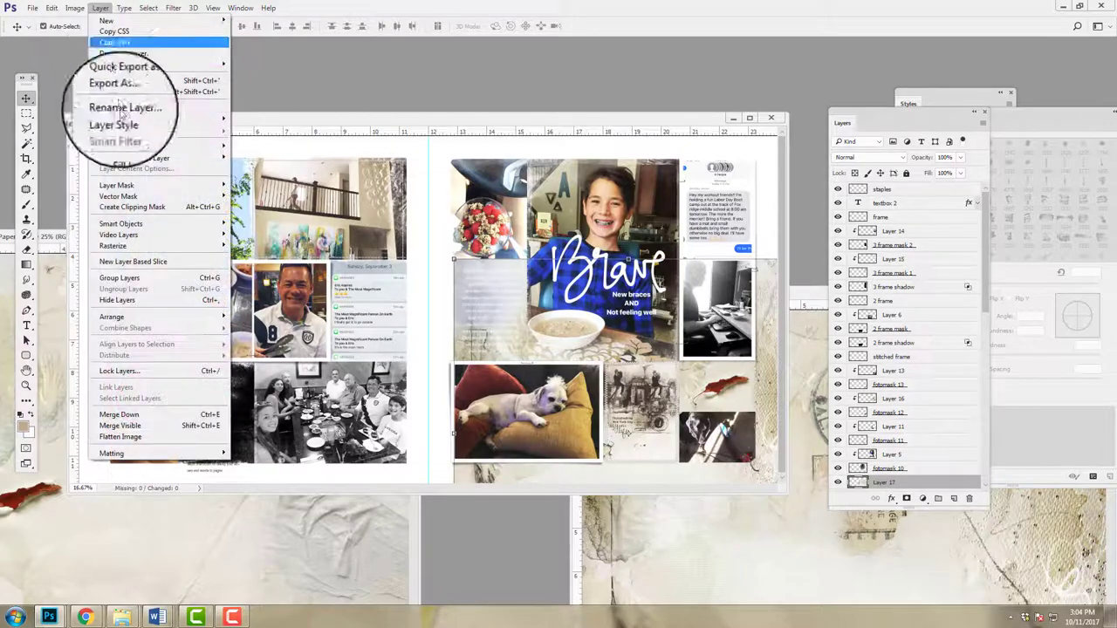
pyautogui.click(160, 212)
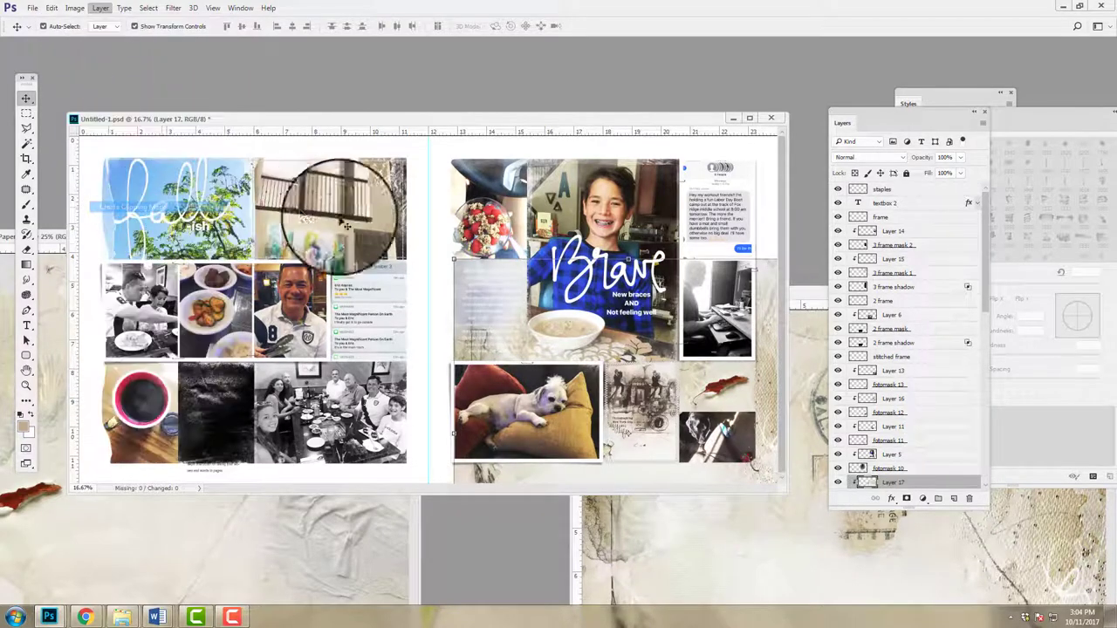
pyautogui.click(74, 7)
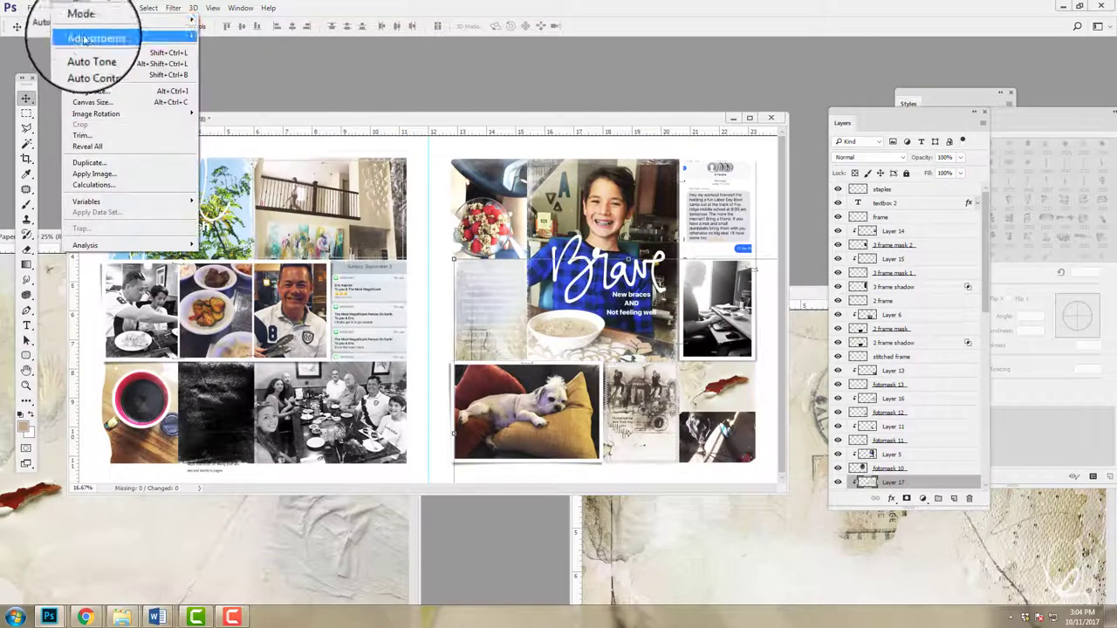
pyautogui.moveTo(96, 41)
pyautogui.click(219, 49)
pyautogui.moveTo(766, 254); pyautogui.dragTo(817, 255)
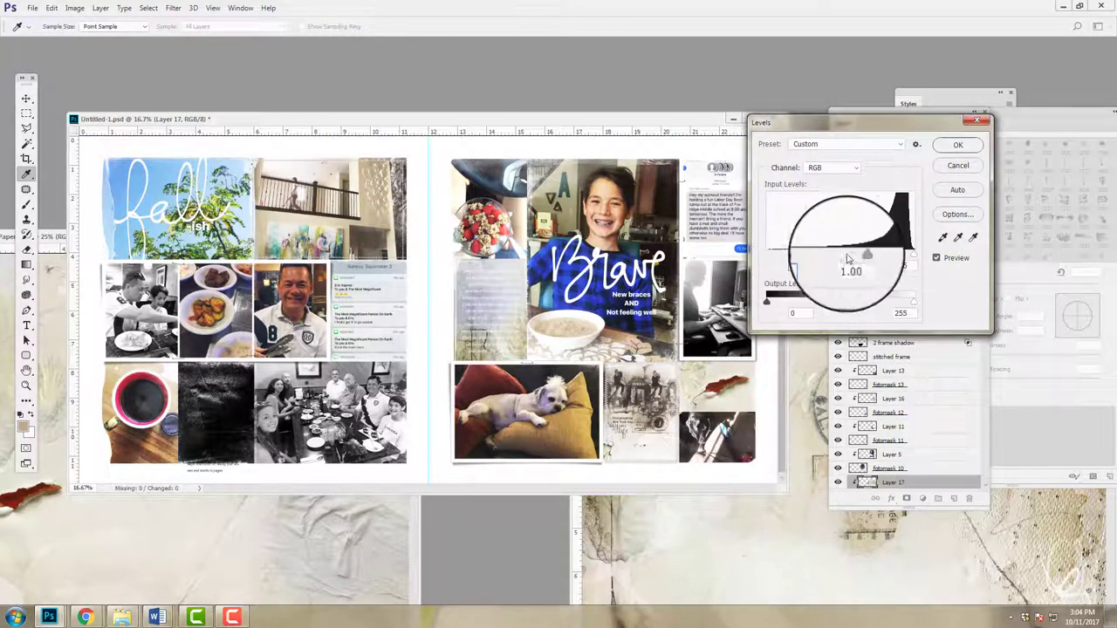
pyautogui.click(950, 144)
# Shift the paper's hue slightly with Hue/Saturation
pyautogui.click(75, 8)
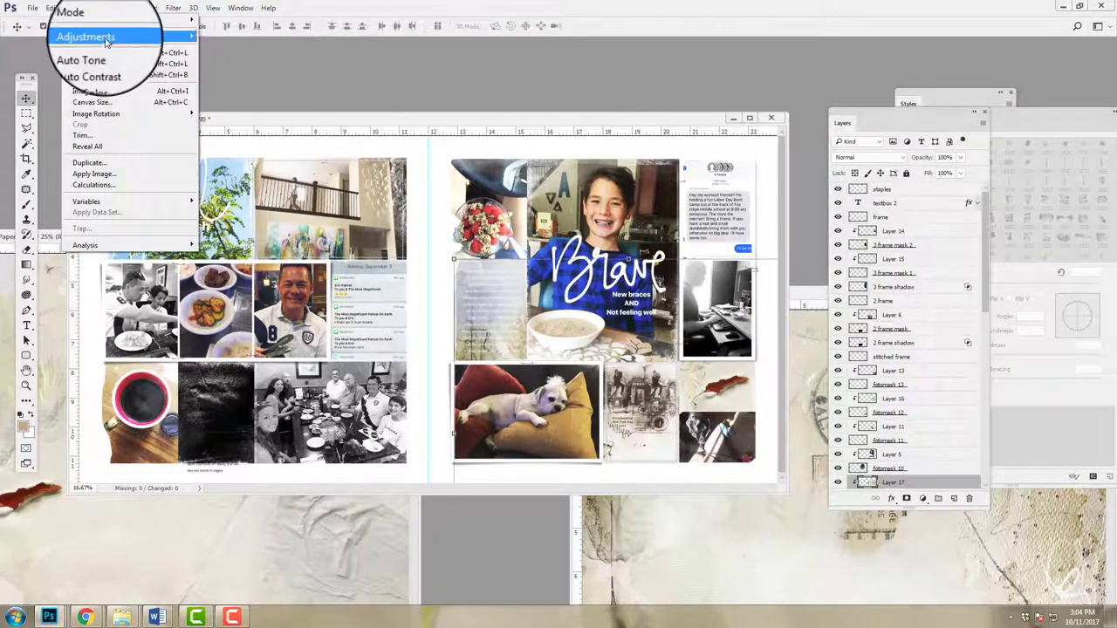
pyautogui.moveTo(91, 36)
pyautogui.click(249, 98)
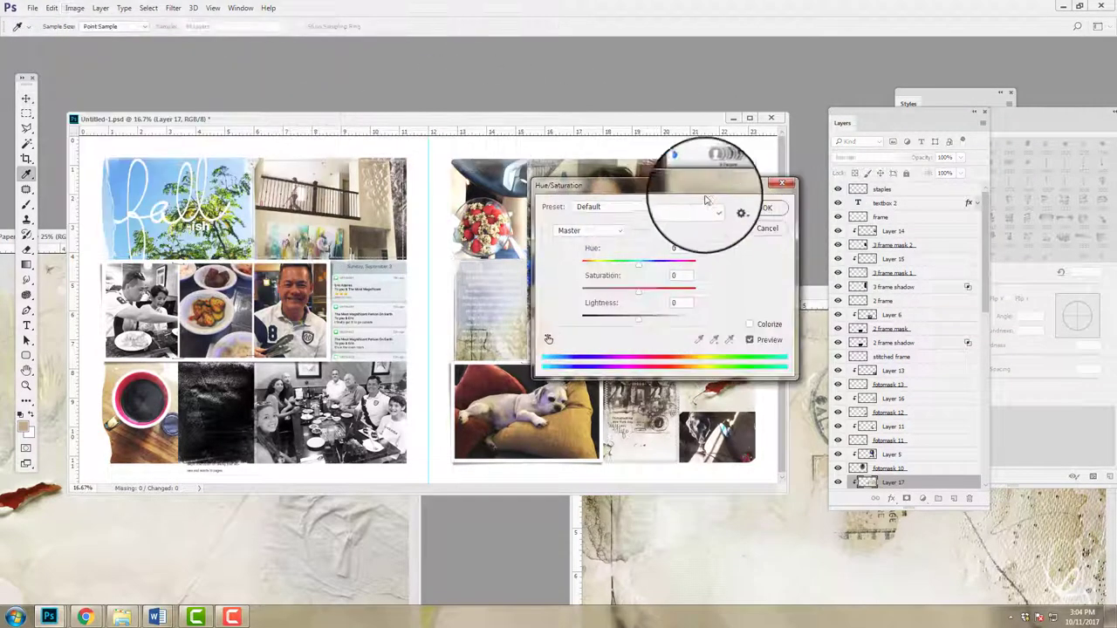
pyautogui.moveTo(706, 174); pyautogui.dragTo(869, 138)
pyautogui.moveTo(798, 217); pyautogui.dragTo(777, 221)
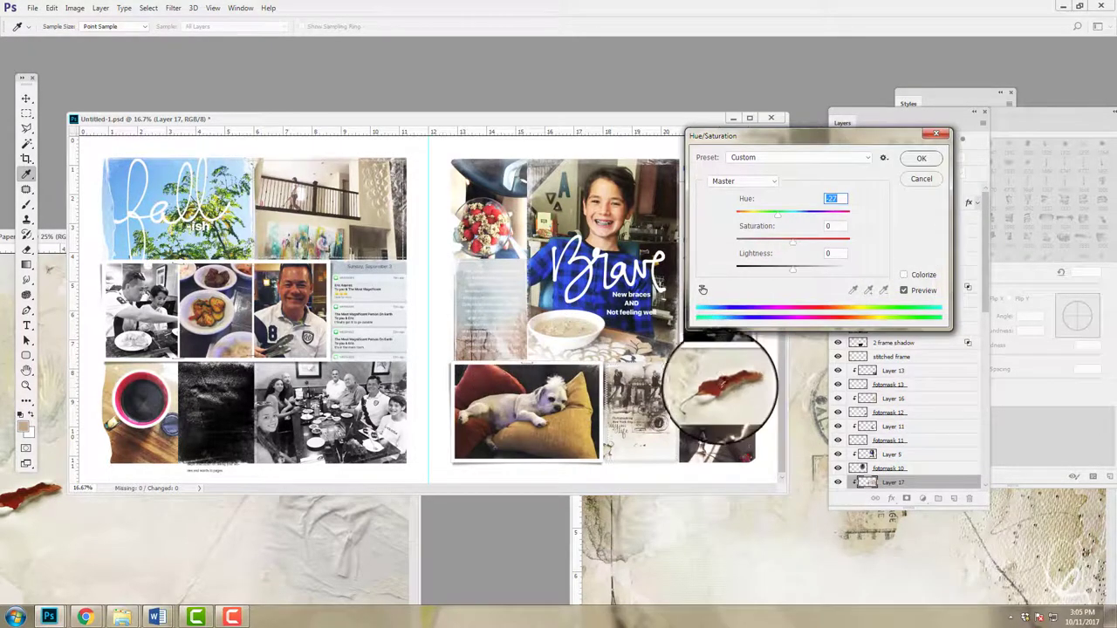
pyautogui.click(921, 157)
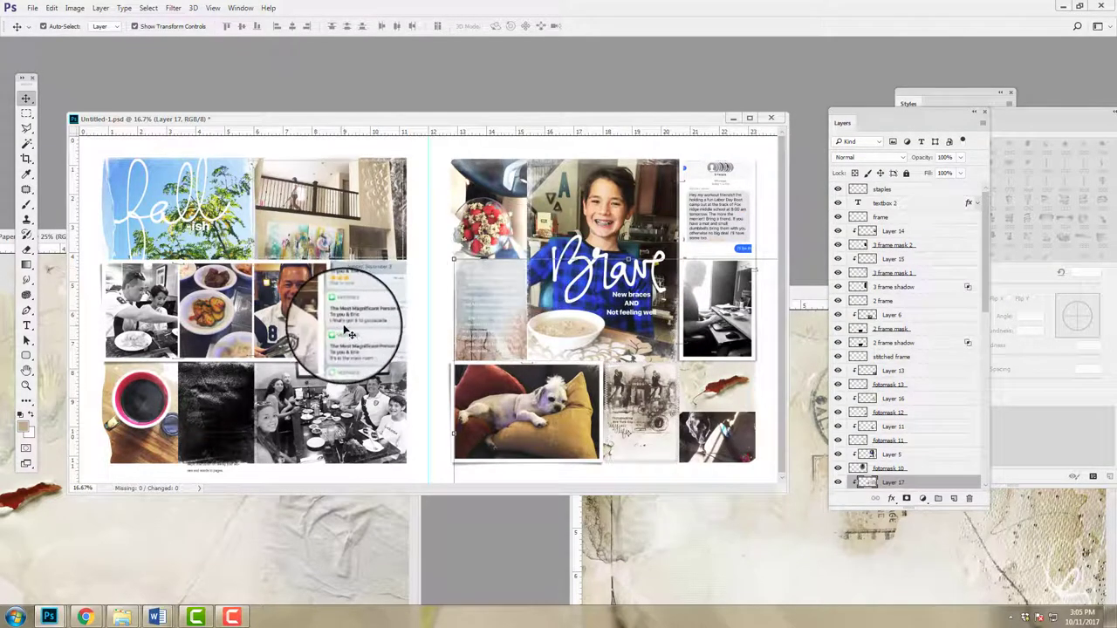
# Select the left page's lower frame mask (fotomask 6) and drag the ArtsyPaper2 paper in
pyautogui.click(231, 419)
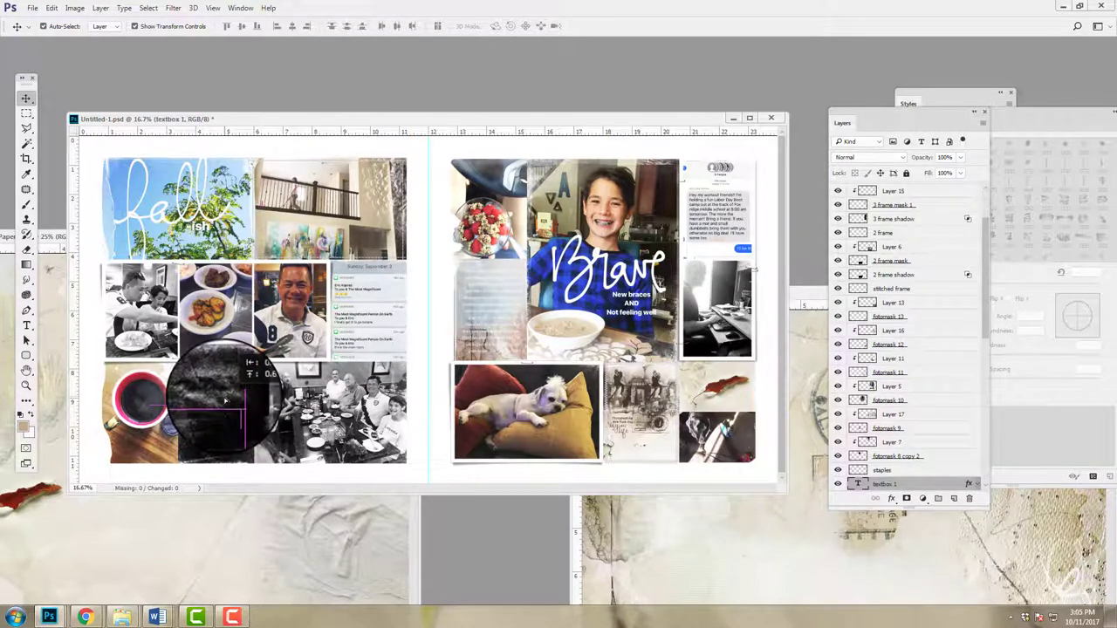
pyautogui.click(260, 377)
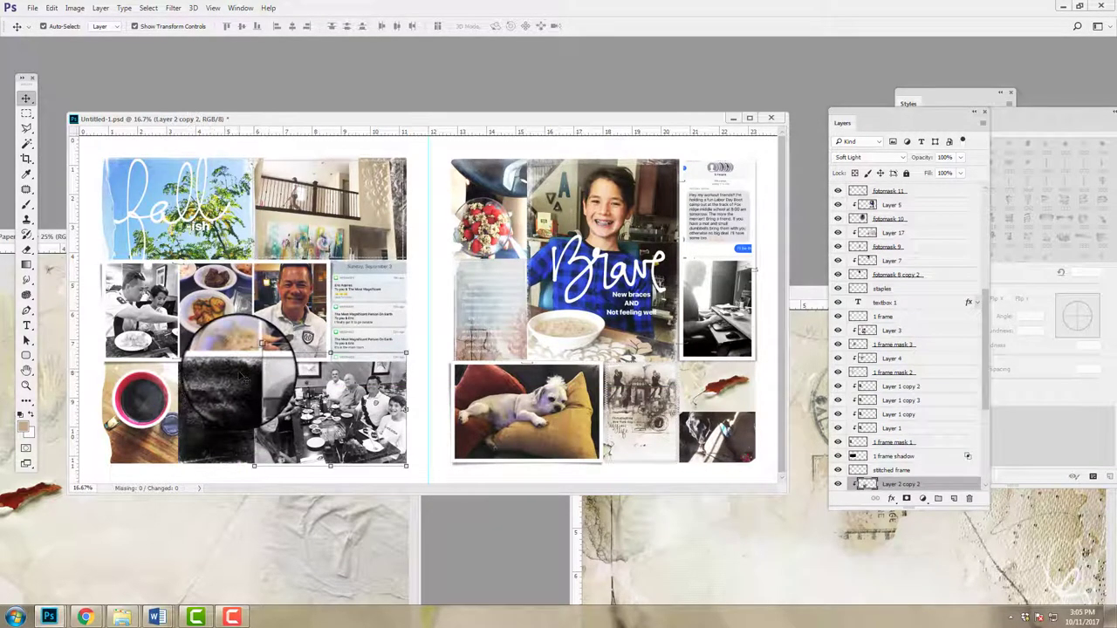
pyautogui.moveTo(262, 375); pyautogui.dragTo(721, 468)
pyautogui.moveTo(735, 291); pyautogui.dragTo(559, 185)
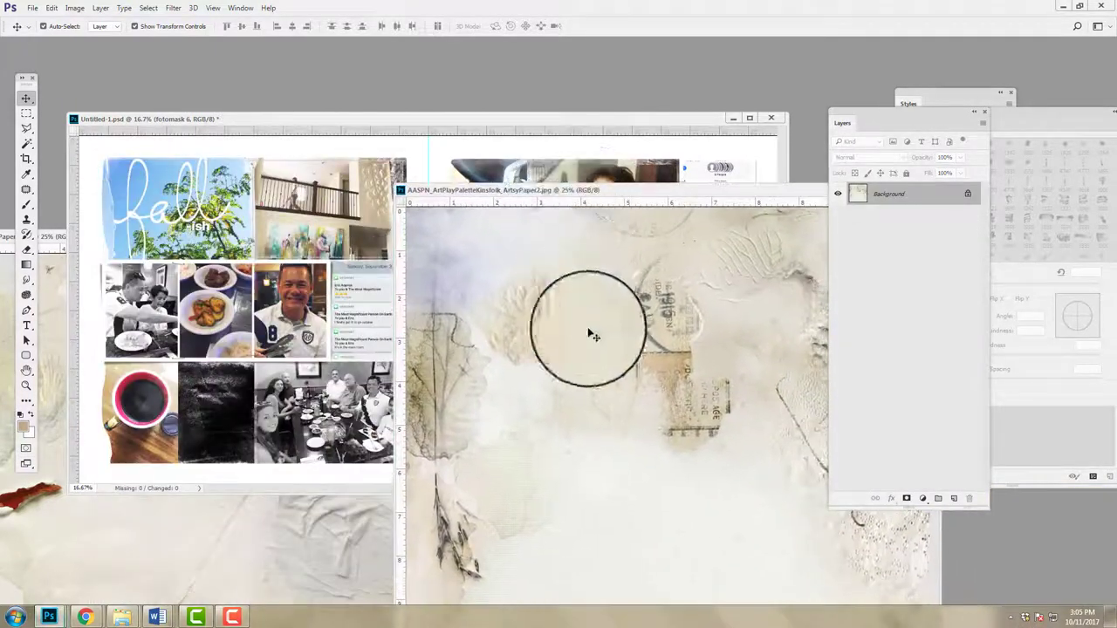
pyautogui.moveTo(650, 194); pyautogui.dragTo(556, 182)
pyautogui.moveTo(665, 345); pyautogui.dragTo(235, 380)
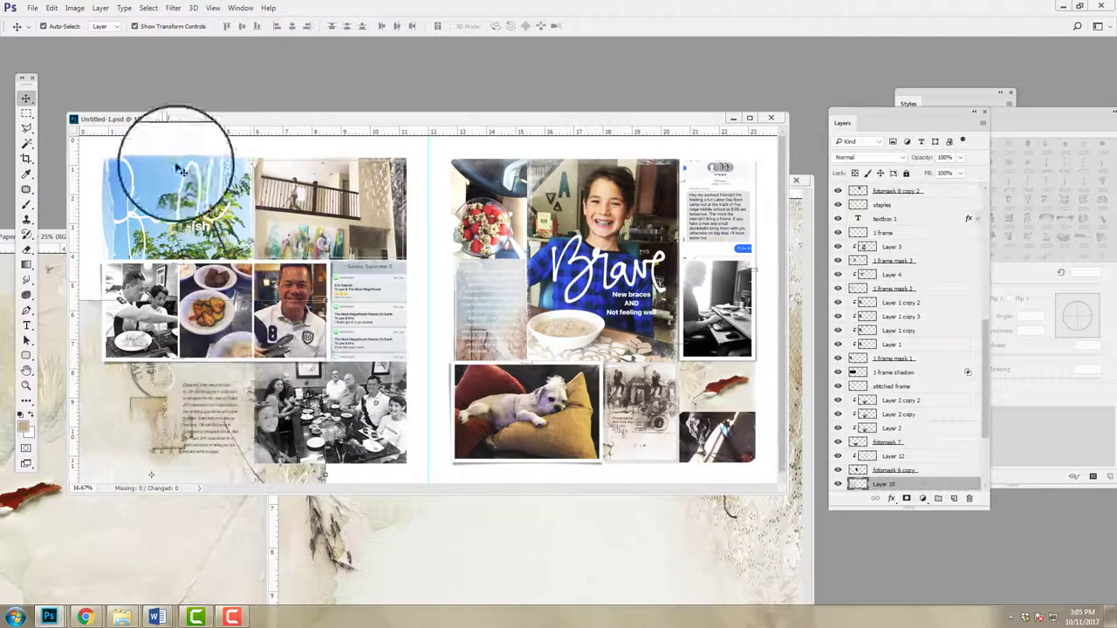
# Clip the paper into the lower-left frame, align it and the journaling text, then close the paper file
pyautogui.click(100, 8)
pyautogui.click(137, 208)
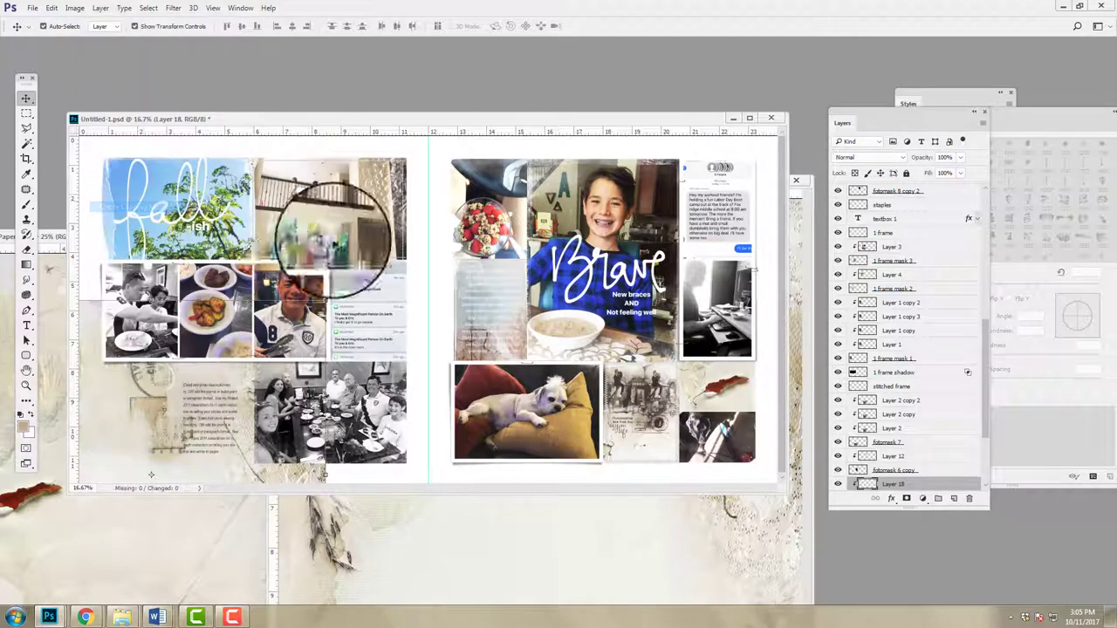
pyautogui.moveTo(214, 375); pyautogui.dragTo(294, 375)
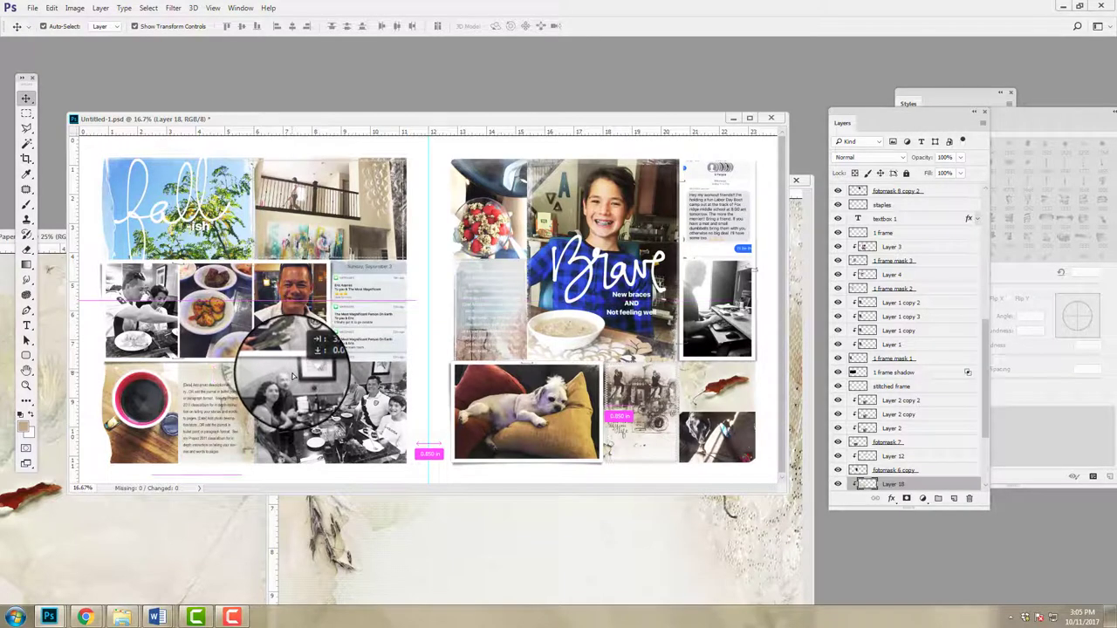
pyautogui.moveTo(293, 376); pyautogui.dragTo(295, 376)
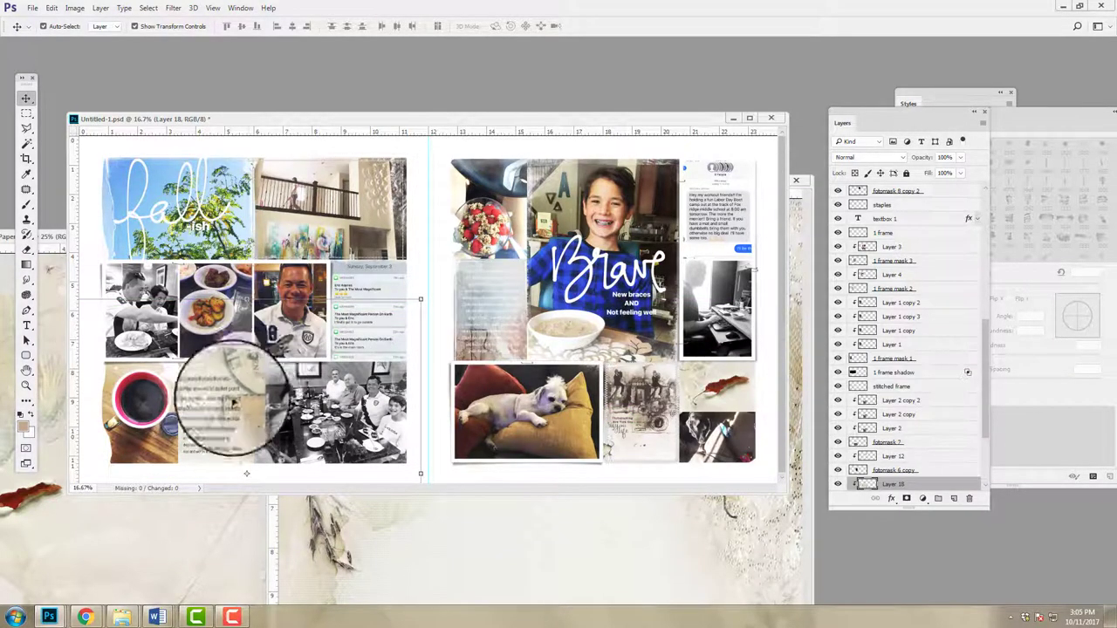
pyautogui.moveTo(233, 402); pyautogui.dragTo(422, 440)
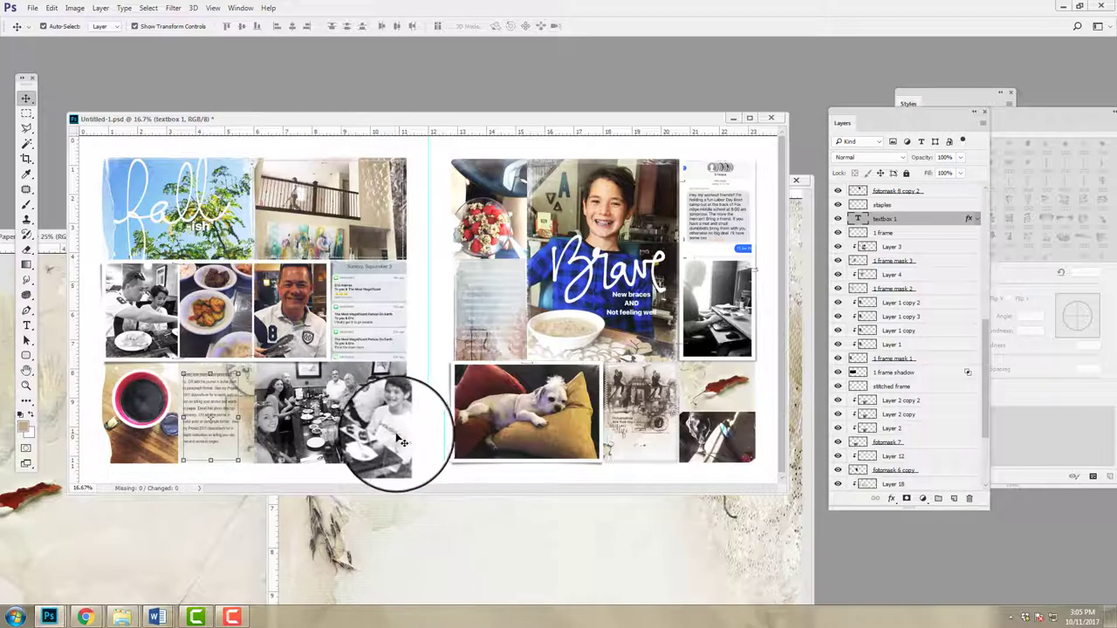
pyautogui.click(392, 530)
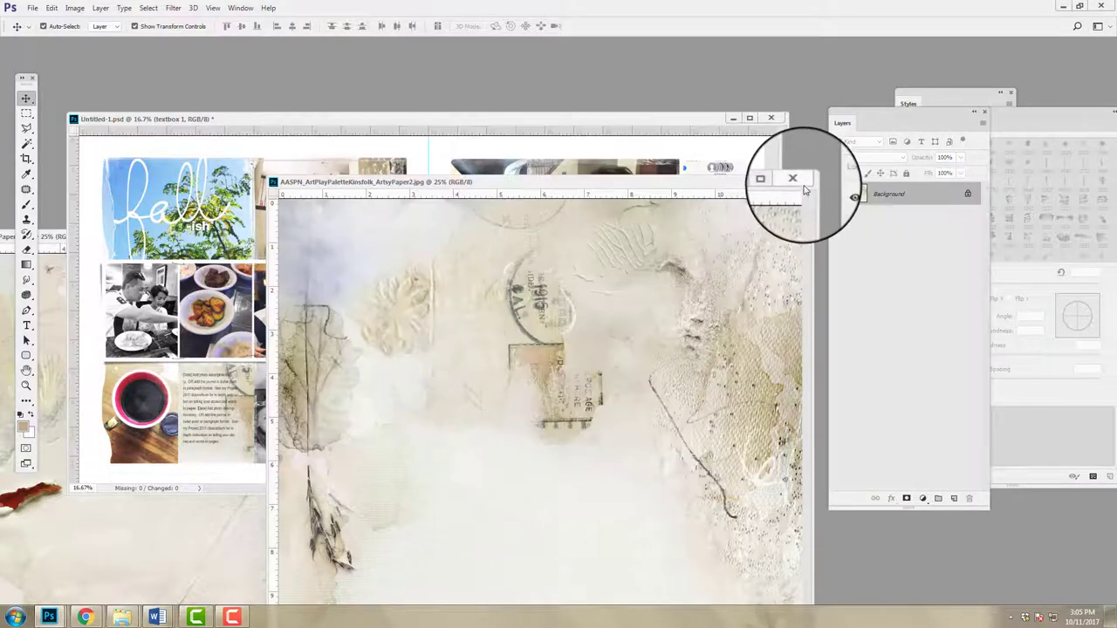
# Close the three open paper-texture documents
pyautogui.click(751, 182)
pyautogui.click(281, 524)
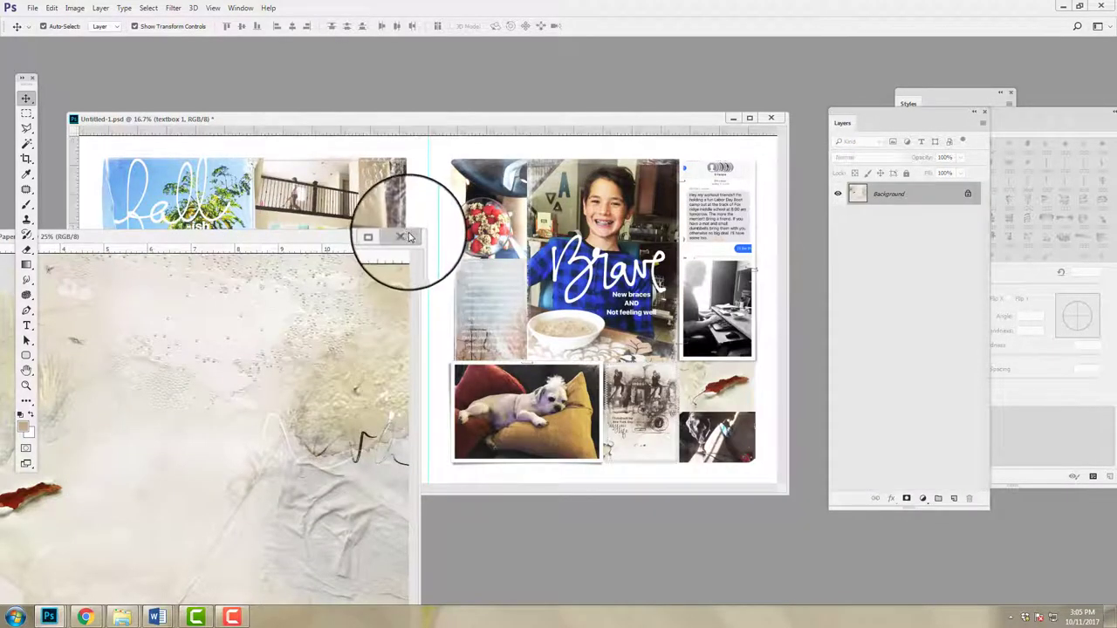
pyautogui.click(392, 237)
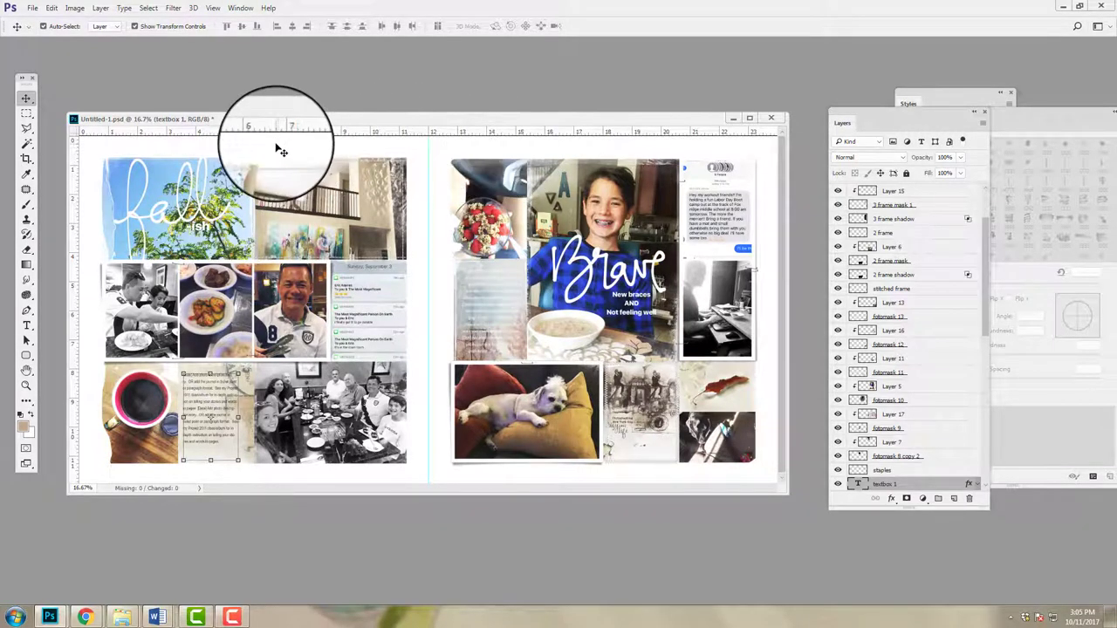
# Make the spread window taller and select the Background layer
pyautogui.moveTo(306, 112); pyautogui.dragTo(309, 94)
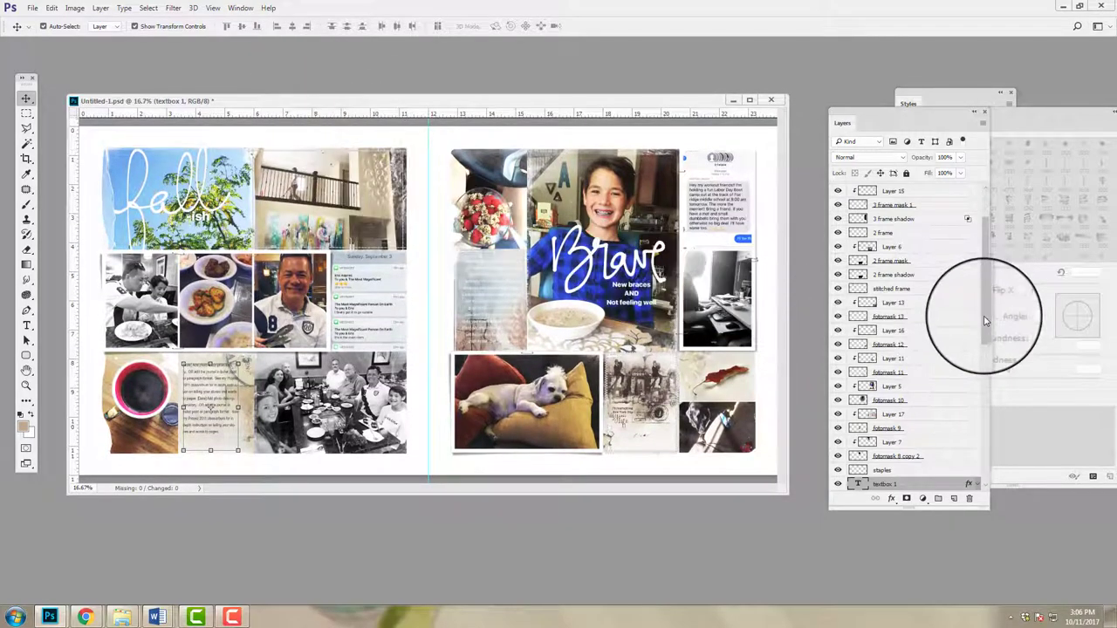
pyautogui.moveTo(984, 321); pyautogui.dragTo(980, 474)
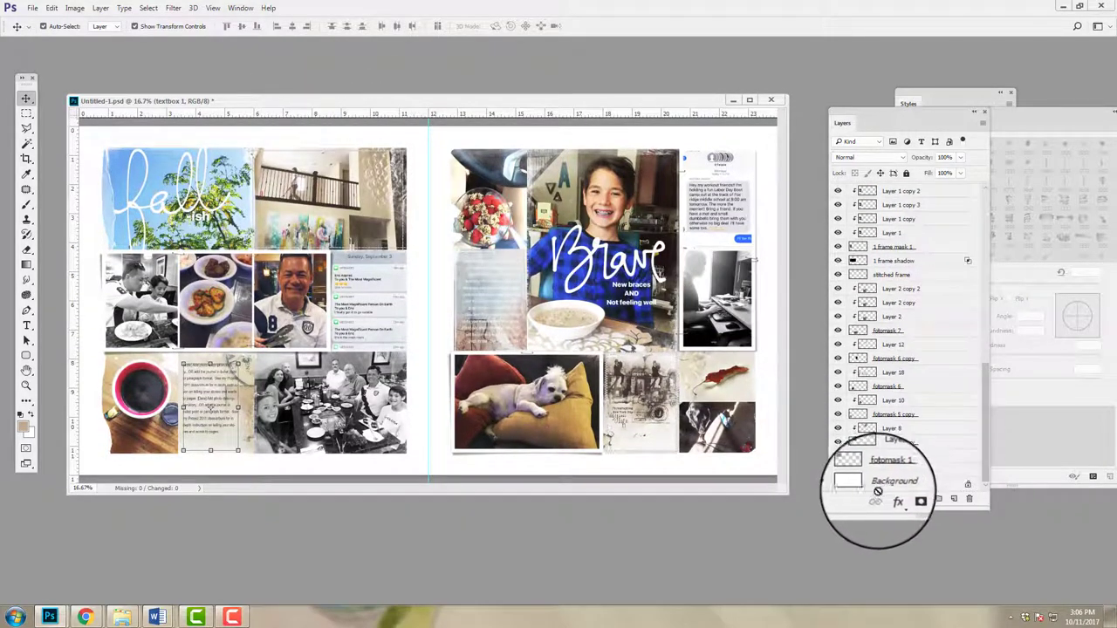
pyautogui.click(932, 486)
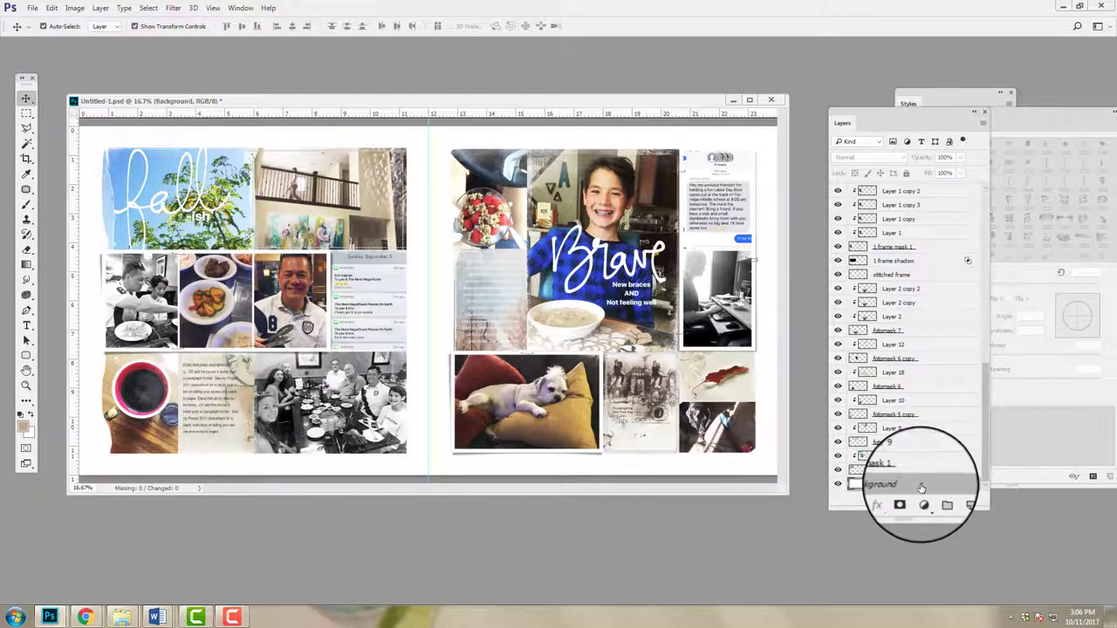
# In the Kinsfolk Paperie folder, compare the SolidPaper3 and SolidPaper5 previews and select SolidPaper3
pyautogui.moveTo(122, 618)
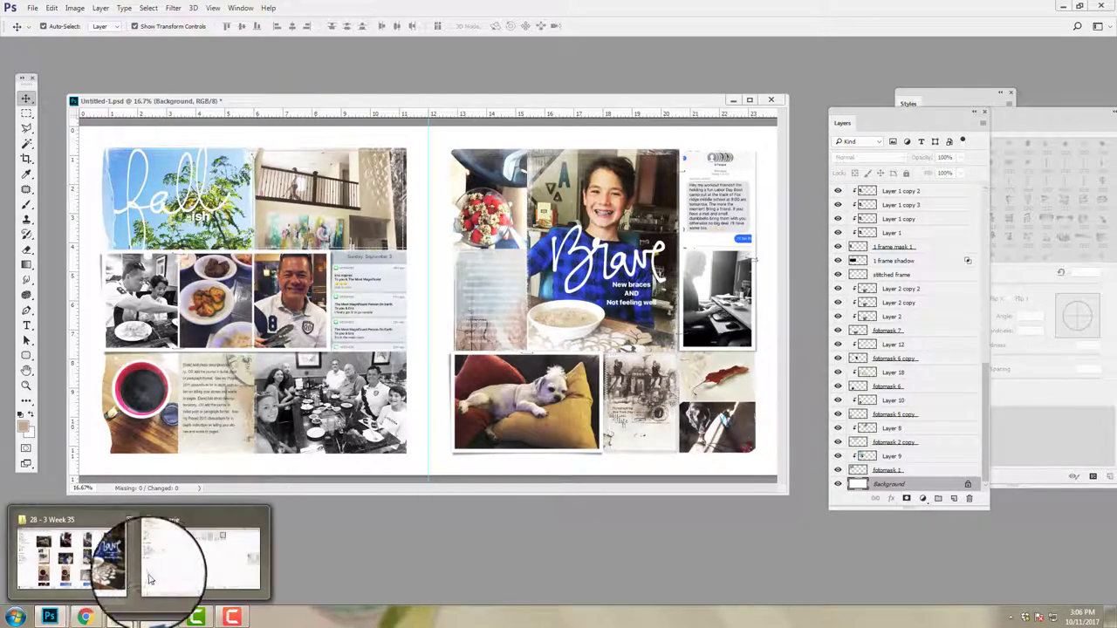
pyautogui.click(151, 569)
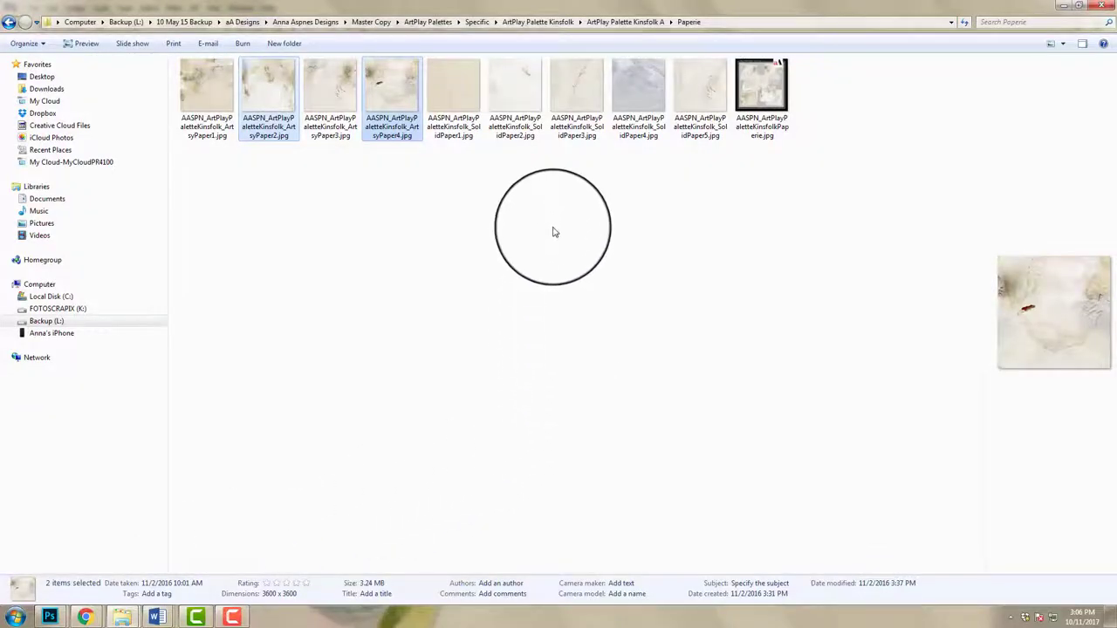
pyautogui.click(702, 96)
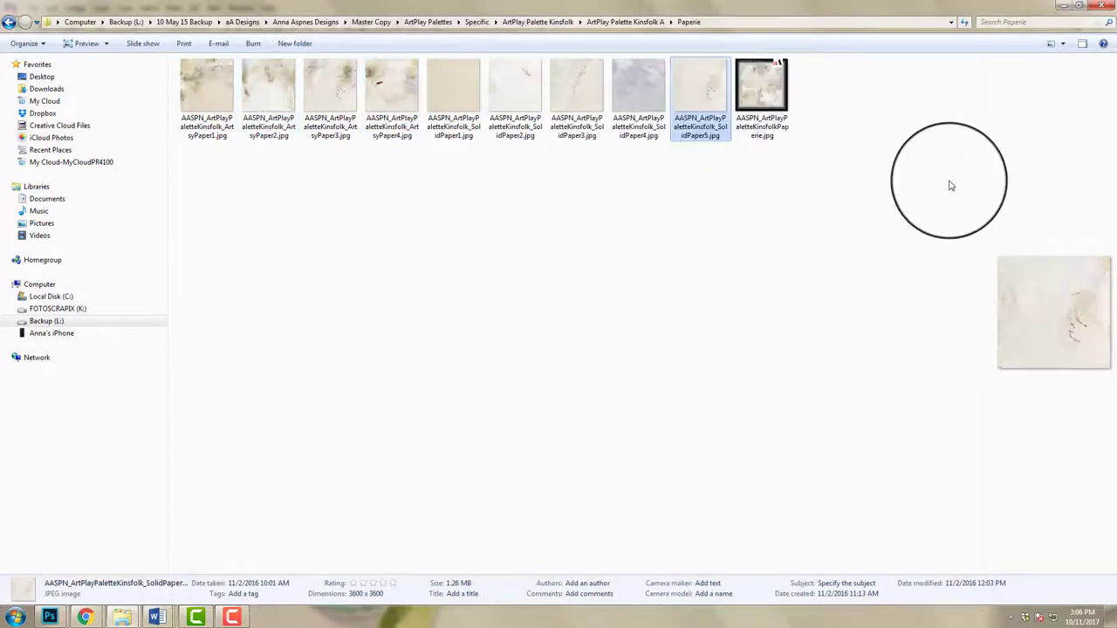
pyautogui.moveTo(983, 185); pyautogui.dragTo(690, 199)
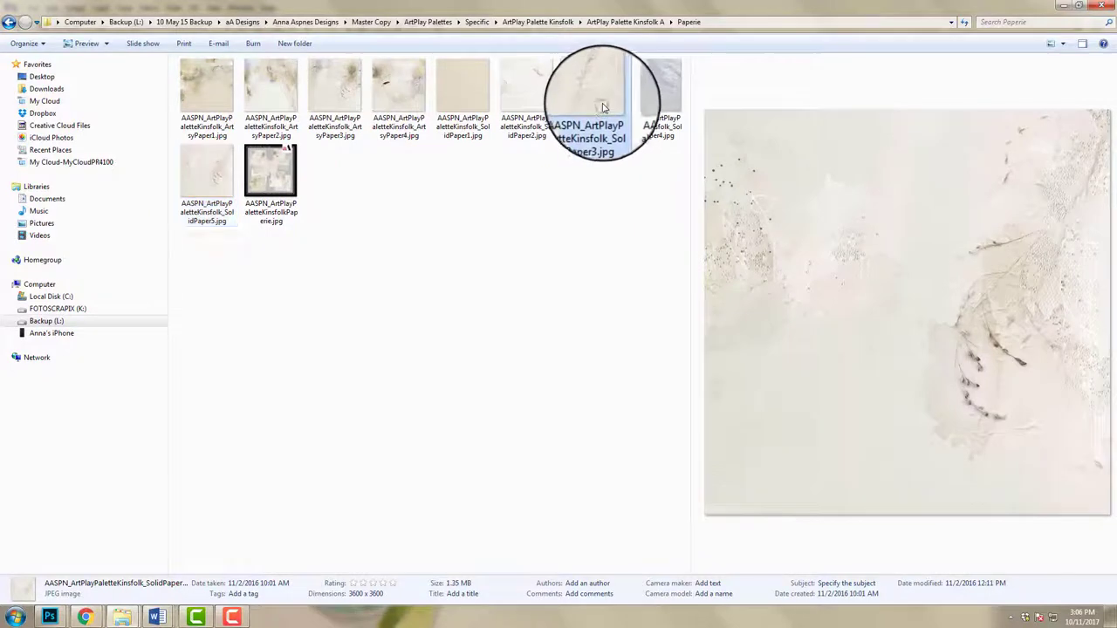
pyautogui.click(601, 109)
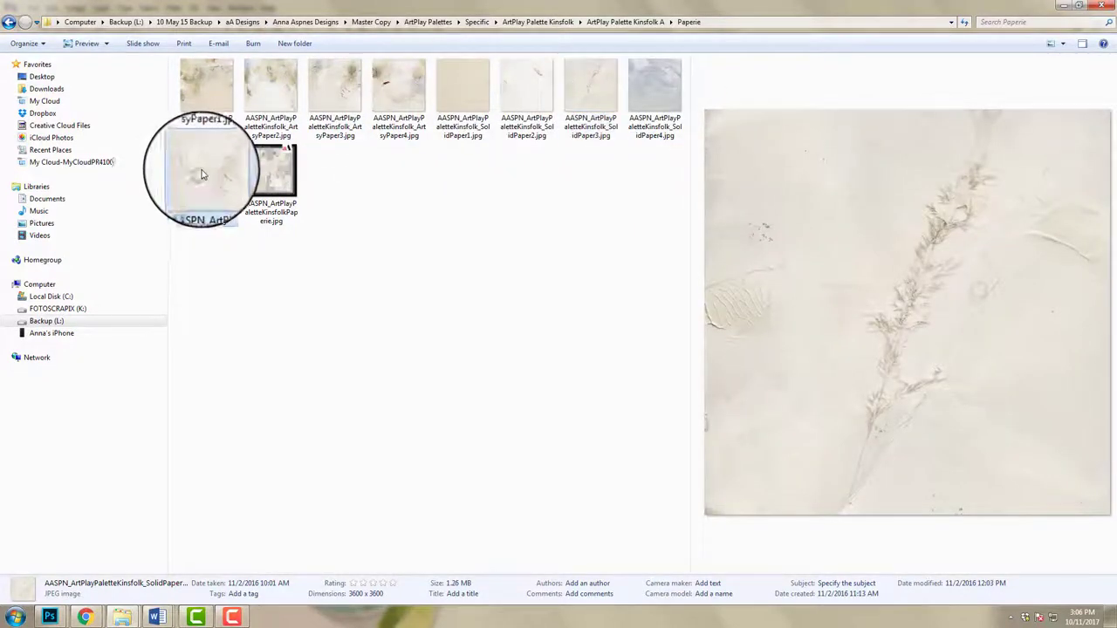
pyautogui.click(201, 171)
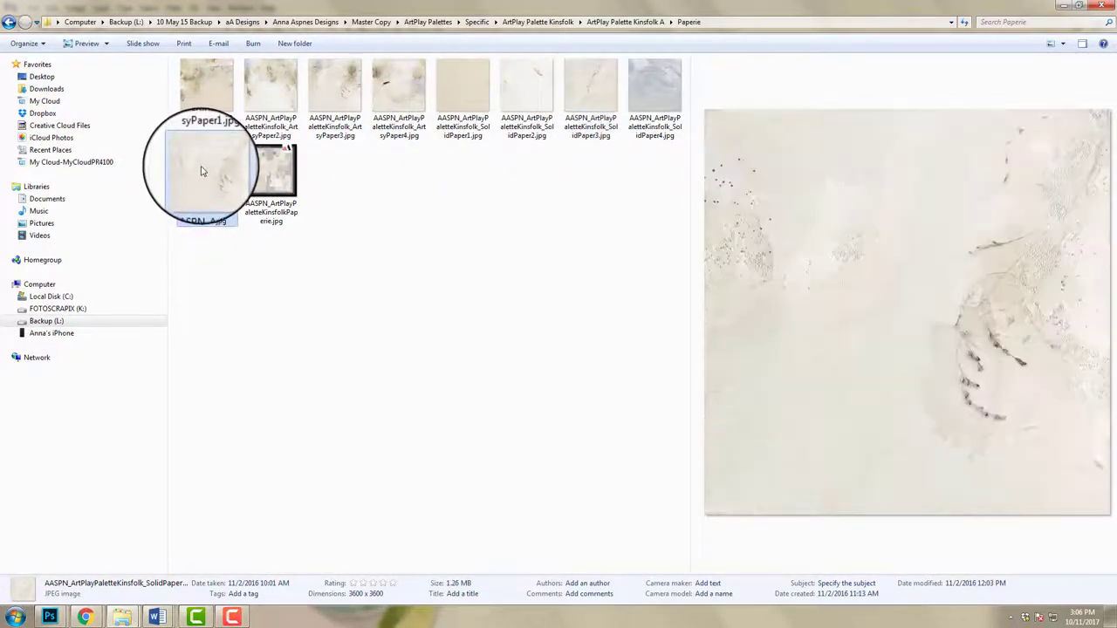
pyautogui.click(585, 94)
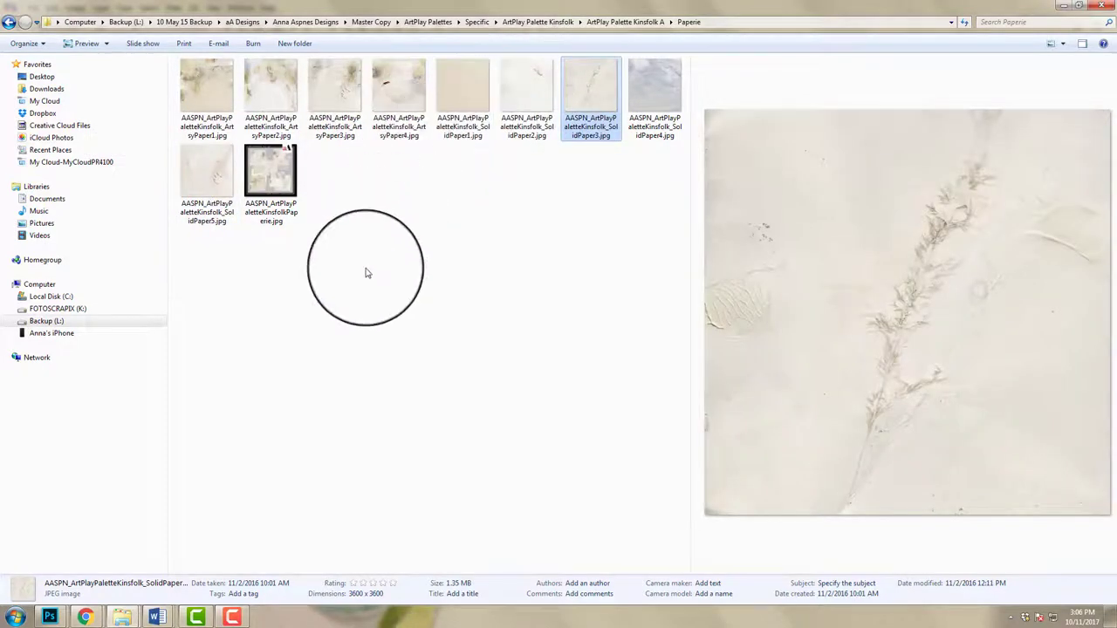
# Place SolidPaper3 and SolidPaper5 into the spread, review them, then delete the trial paper layers
pyautogui.keyDown('ctrl'); pyautogui.click(212, 171); pyautogui.keyUp('ctrl')
pyautogui.moveTo(212, 171); pyautogui.dragTo(229, 399)
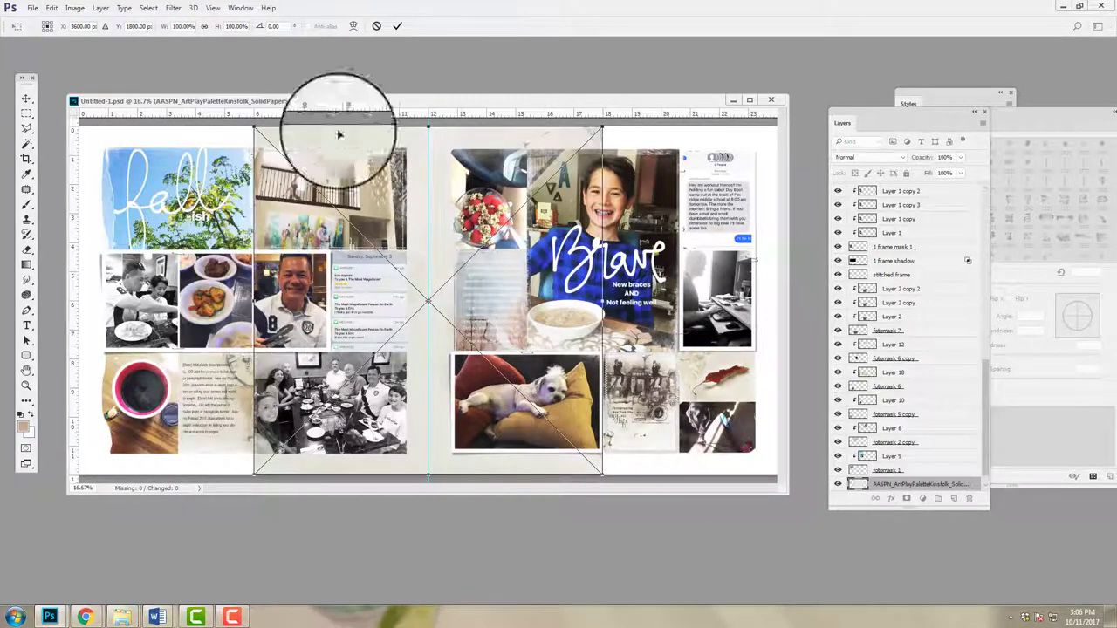
pyautogui.click(397, 28)
pyautogui.moveTo(488, 149); pyautogui.dragTo(448, 224)
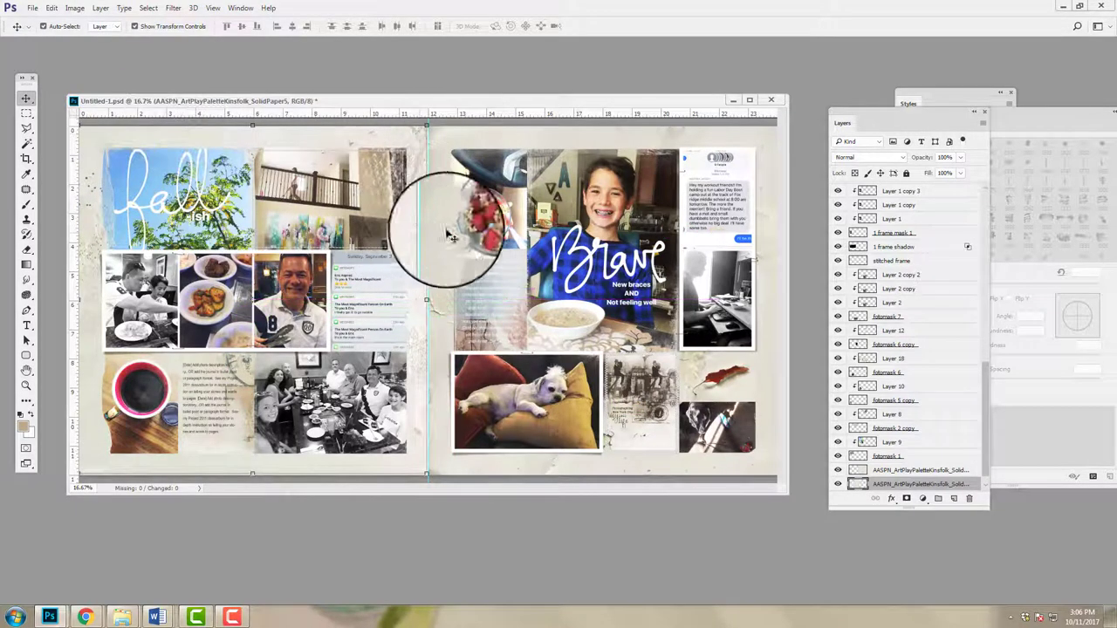
pyautogui.click(925, 485)
pyautogui.moveTo(925, 485); pyautogui.dragTo(968, 505)
# Place the cream SolidPaper1.jpg into the spread and position it over the left 'fall' page
pyautogui.moveTo(124, 615)
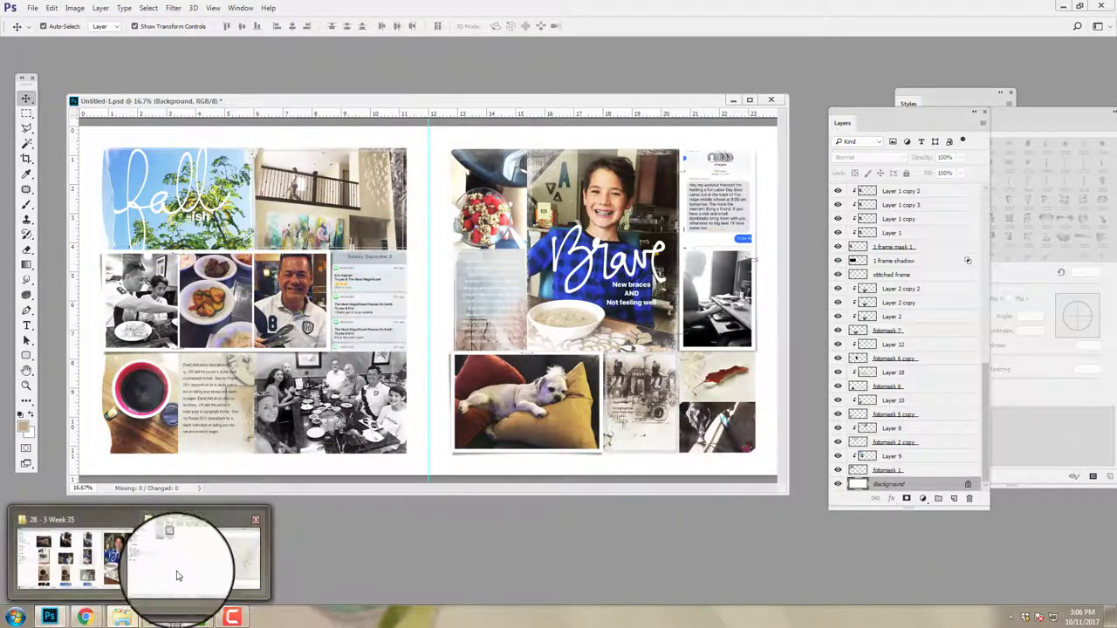
pyautogui.click(174, 574)
pyautogui.click(460, 95)
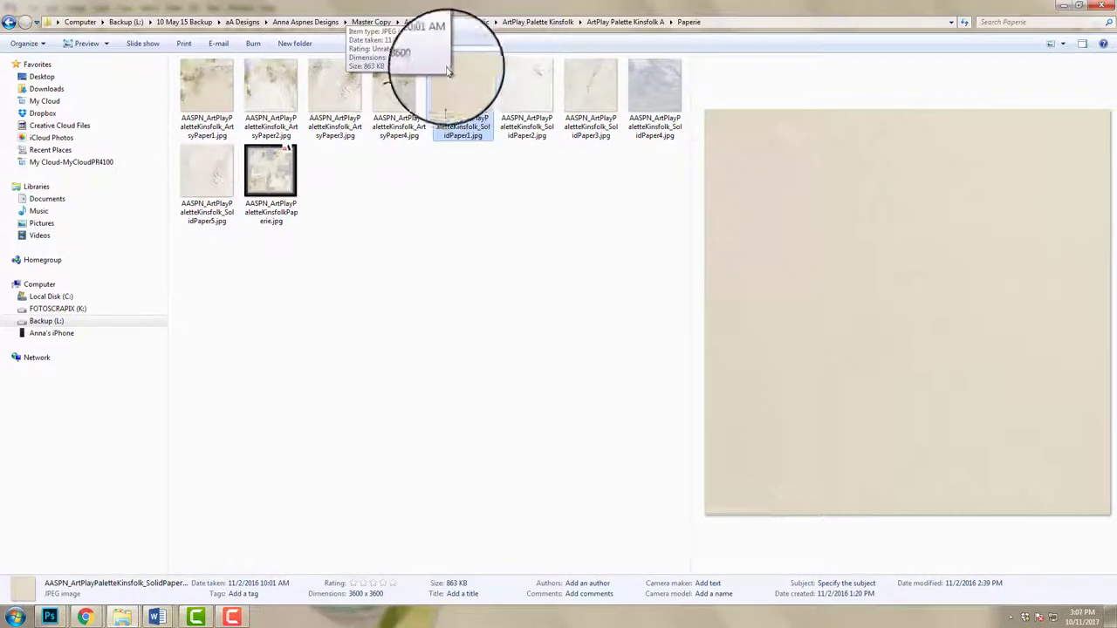
pyautogui.moveTo(433, 102); pyautogui.dragTo(206, 335)
pyautogui.moveTo(341, 112); pyautogui.dragTo(168, 132)
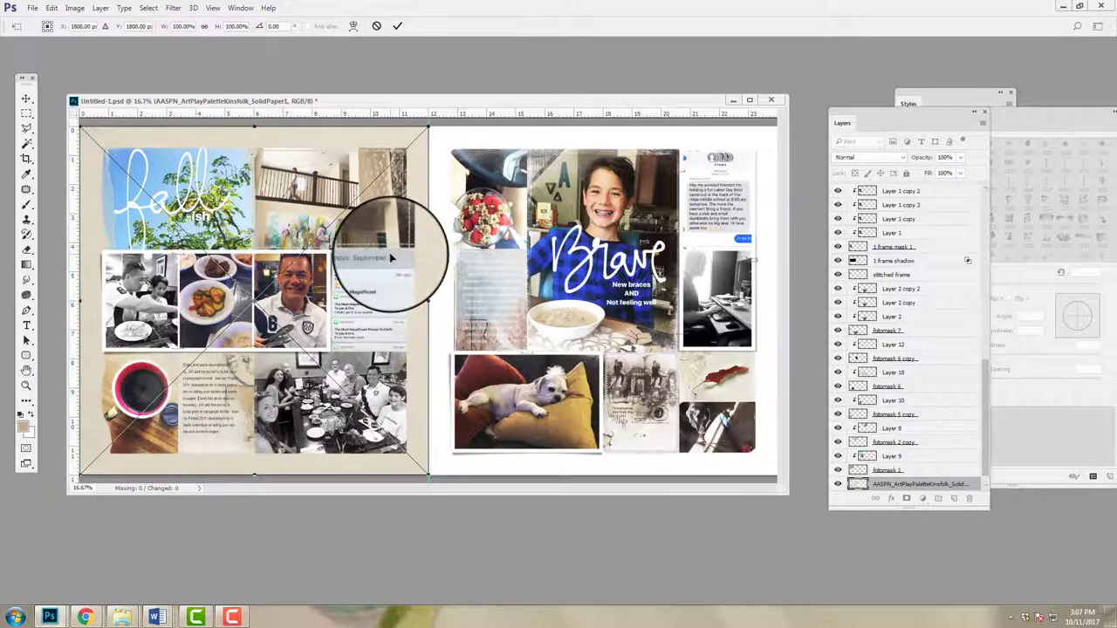
# Commit the cream paper, duplicate its layer and move the copy onto the right page
pyautogui.click(422, 19)
pyautogui.moveTo(922, 462); pyautogui.dragTo(954, 498)
pyautogui.moveTo(120, 123); pyautogui.dragTo(440, 137)
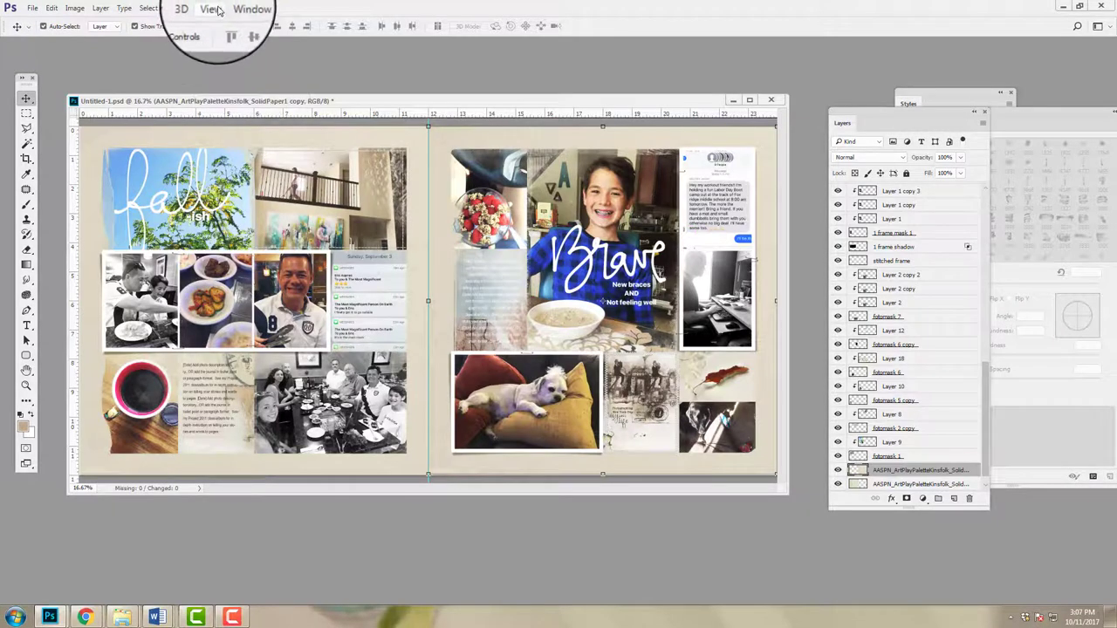
pyautogui.click(213, 9)
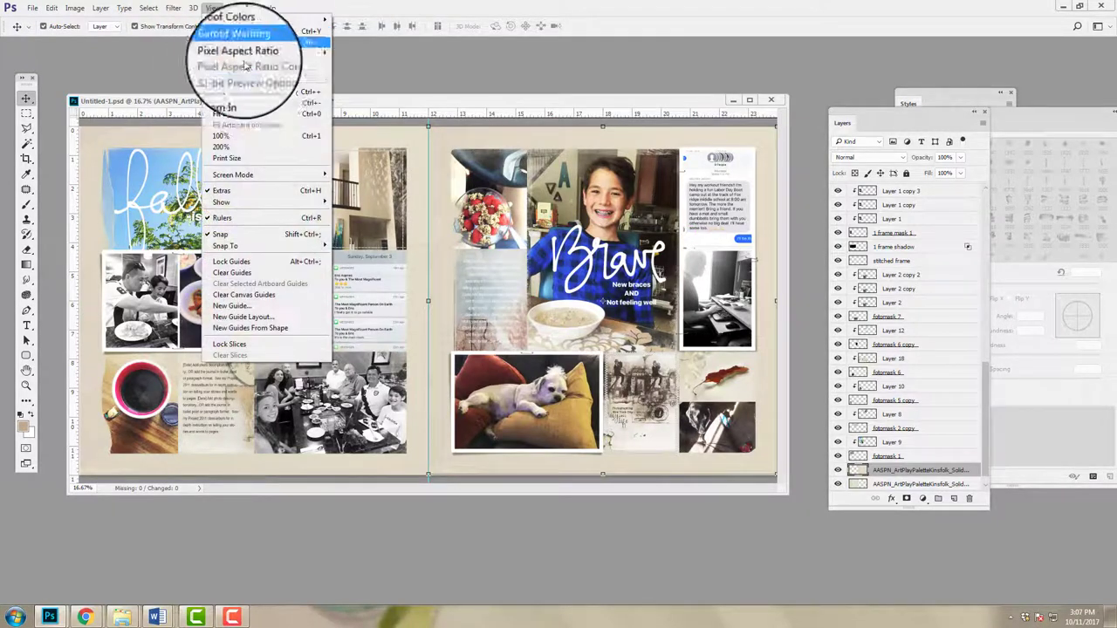
pyautogui.click(68, 153)
pyautogui.moveTo(69, 153); pyautogui.dragTo(10, 151)
# Enlarge both cream paper layers slightly to cover the spread, then nudge the circular photo up-left
pyautogui.click(62, 220)
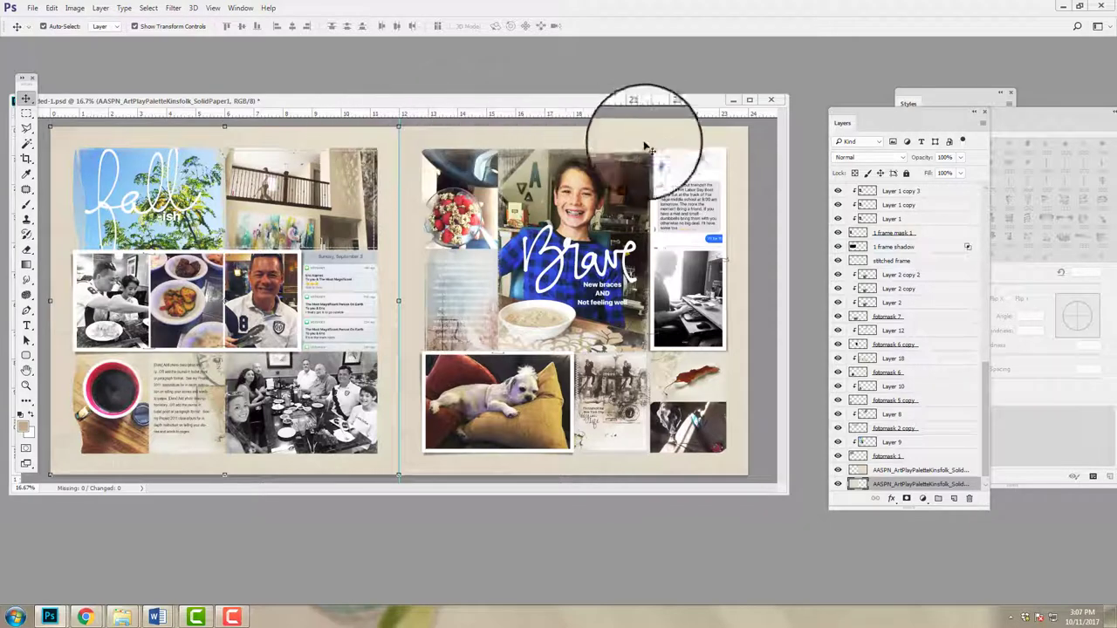
pyautogui.click(687, 141)
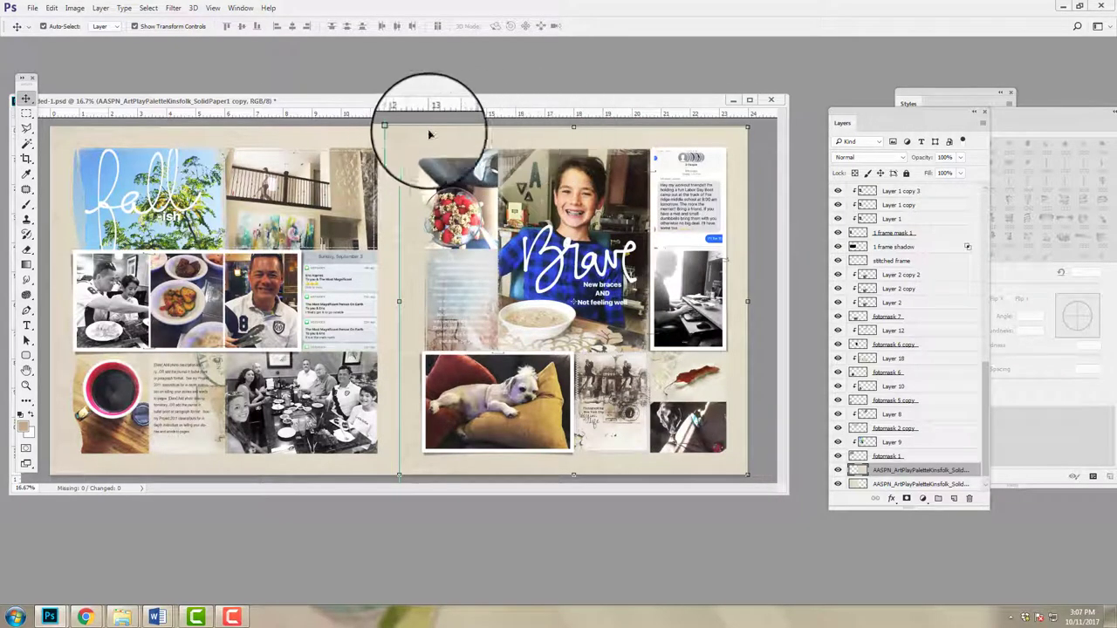
pyautogui.keyDown('shift'); pyautogui.click(888, 484); pyautogui.keyUp('shift')
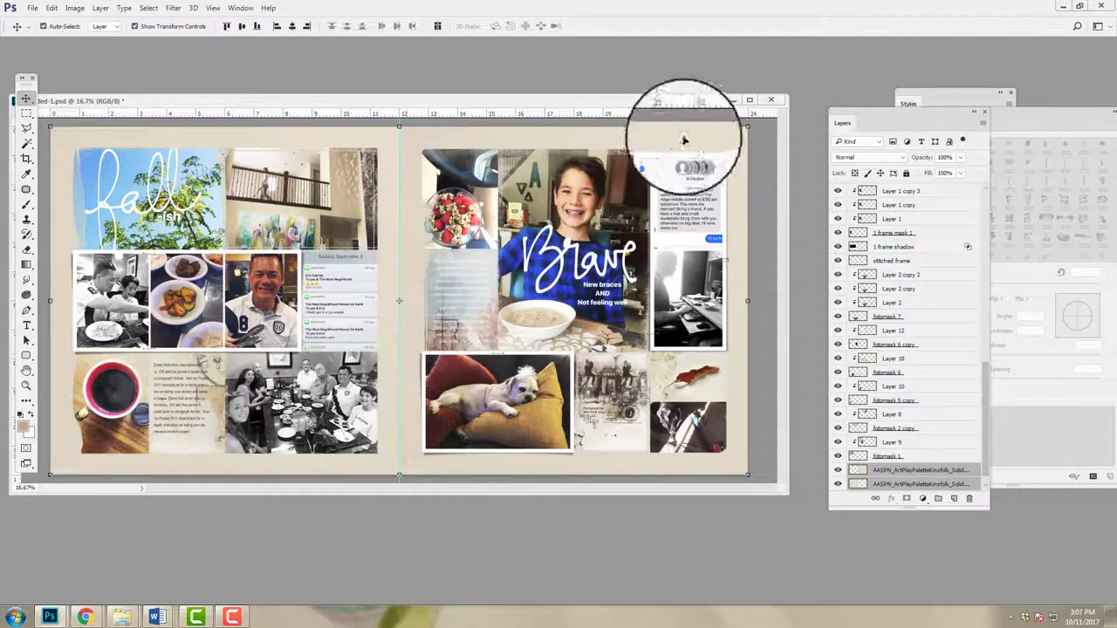
pyautogui.moveTo(747, 126); pyautogui.dragTo(749, 125)
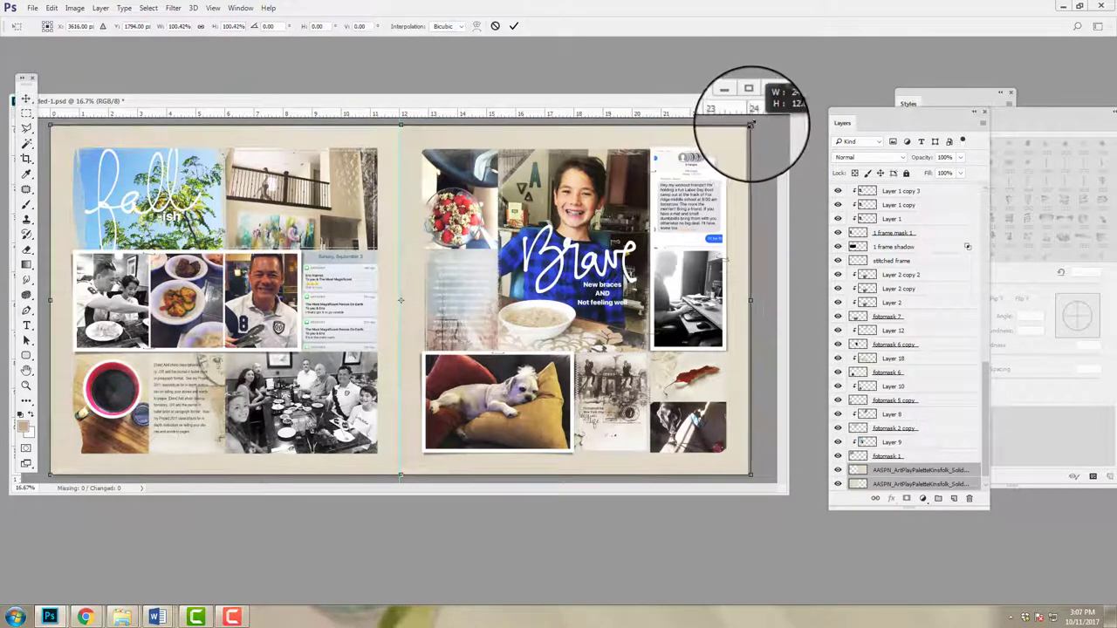
pyautogui.click(513, 26)
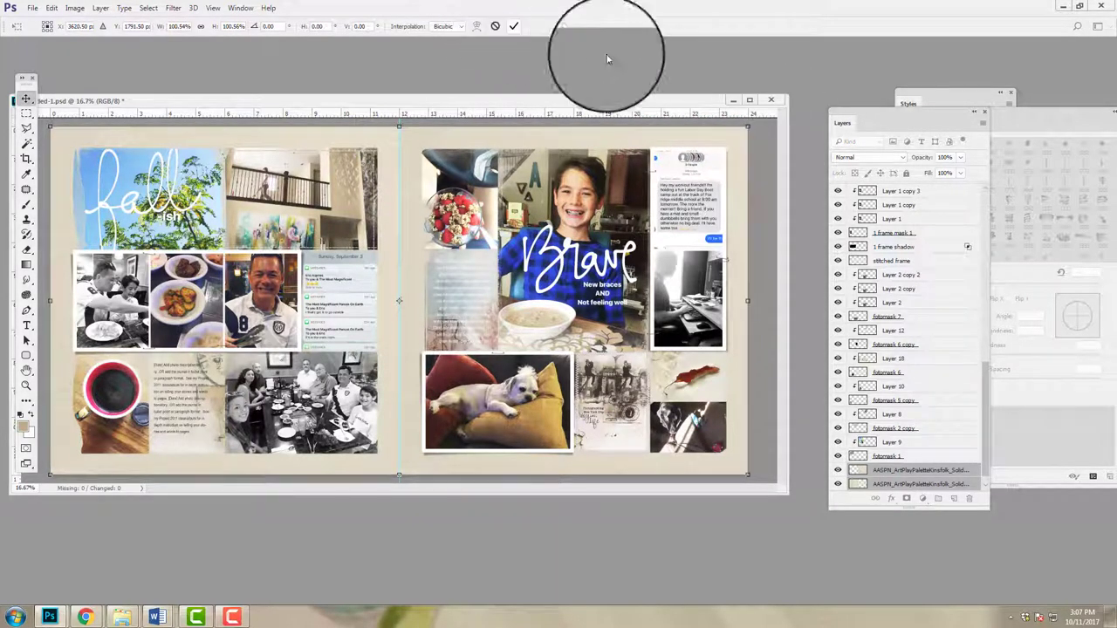
pyautogui.click(877, 471)
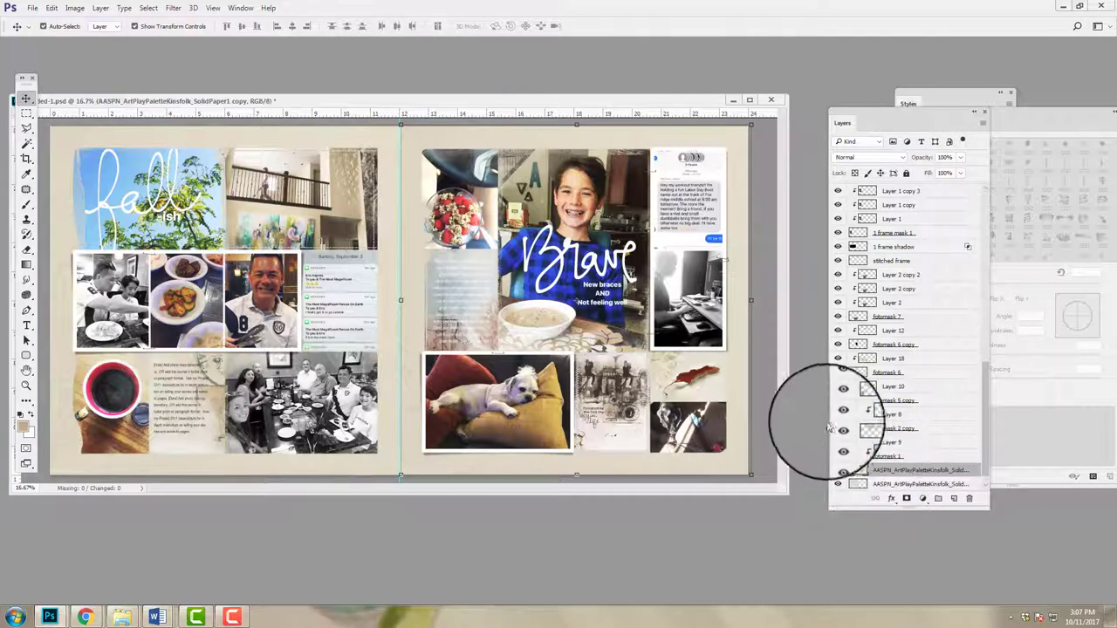
pyautogui.moveTo(709, 415); pyautogui.dragTo(388, 347)
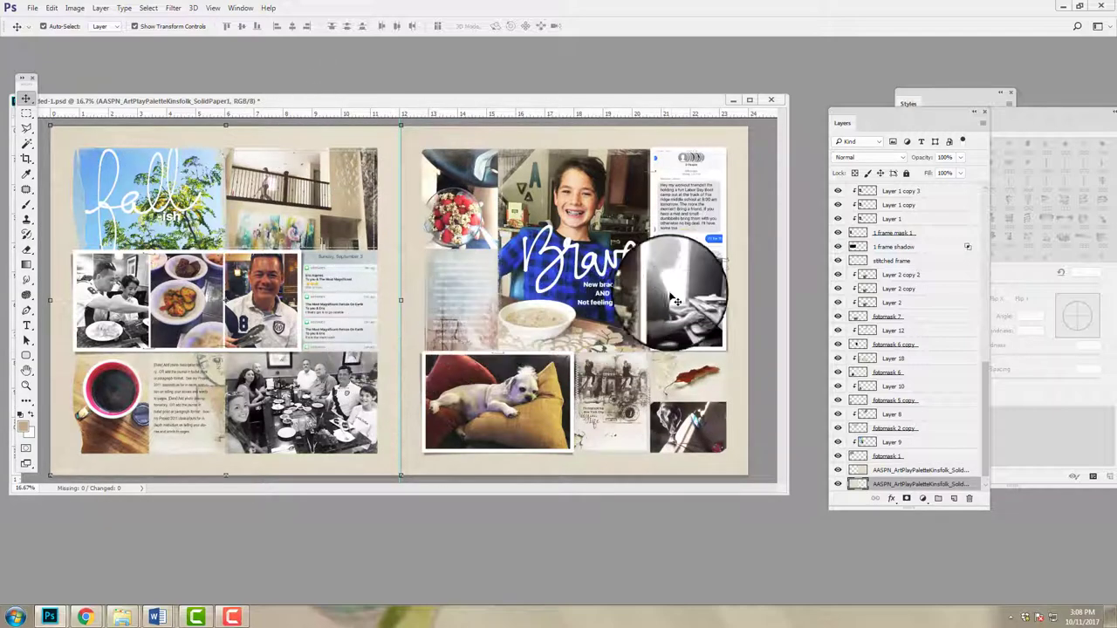